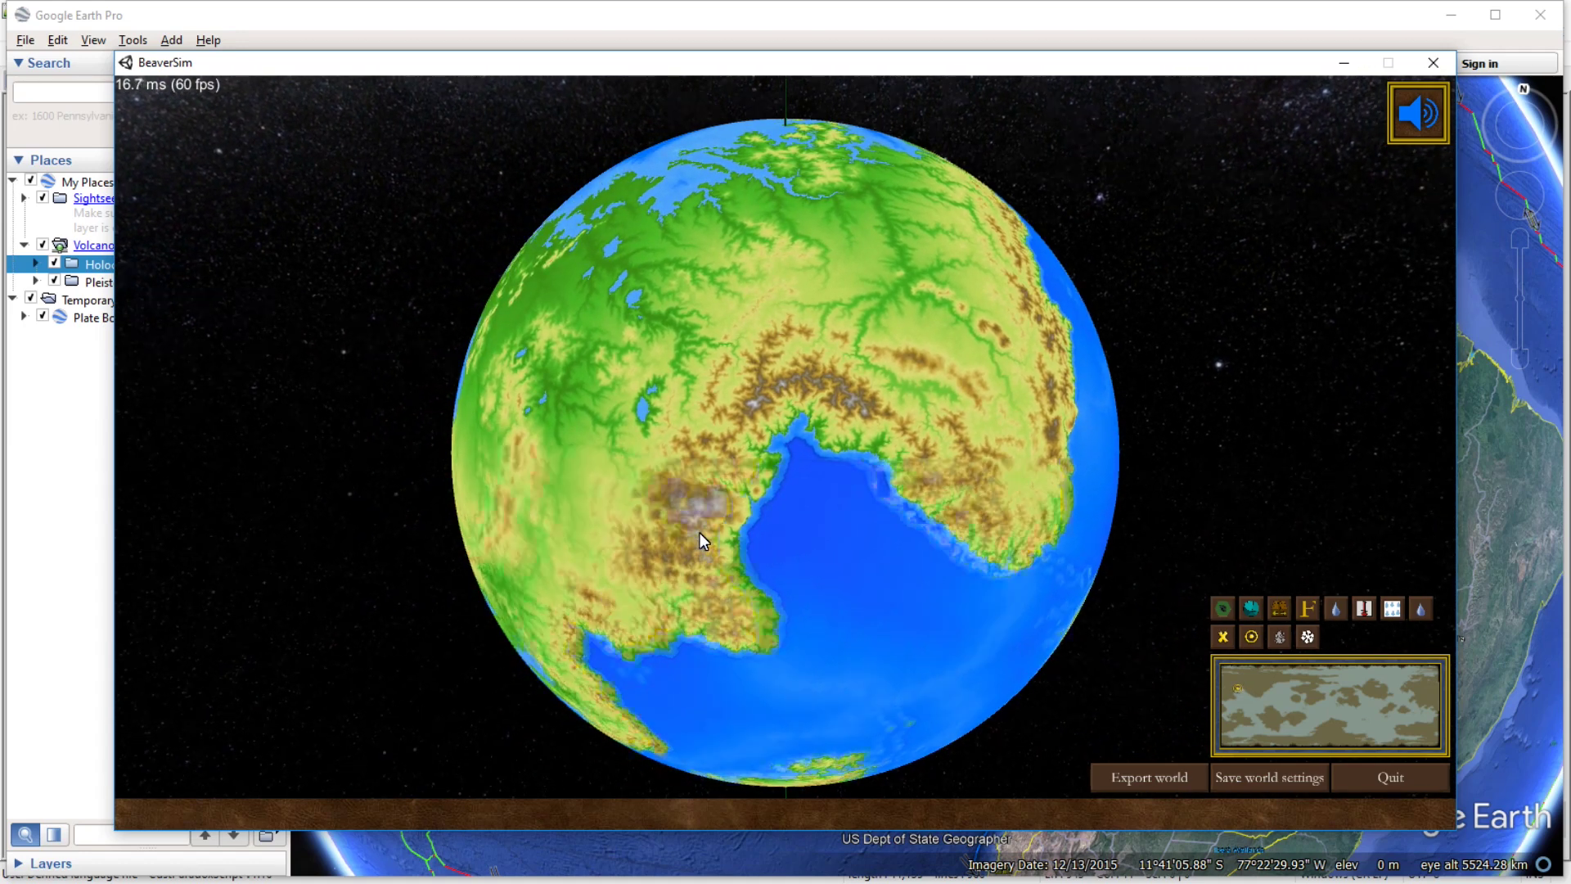
Examine the generated planet's coastal mountain ranges and the large ocean bay between them from several angles and distances.
drag(699, 533, 595, 360)
mouse_move(606, 511)
mouse_down()
mouse_move(678, 529)
mouse_move(804, 479)
mouse_move(680, 460)
mouse_move(854, 501)
mouse_move(852, 550)
mouse_up()
scroll(806, 488, up, 4)
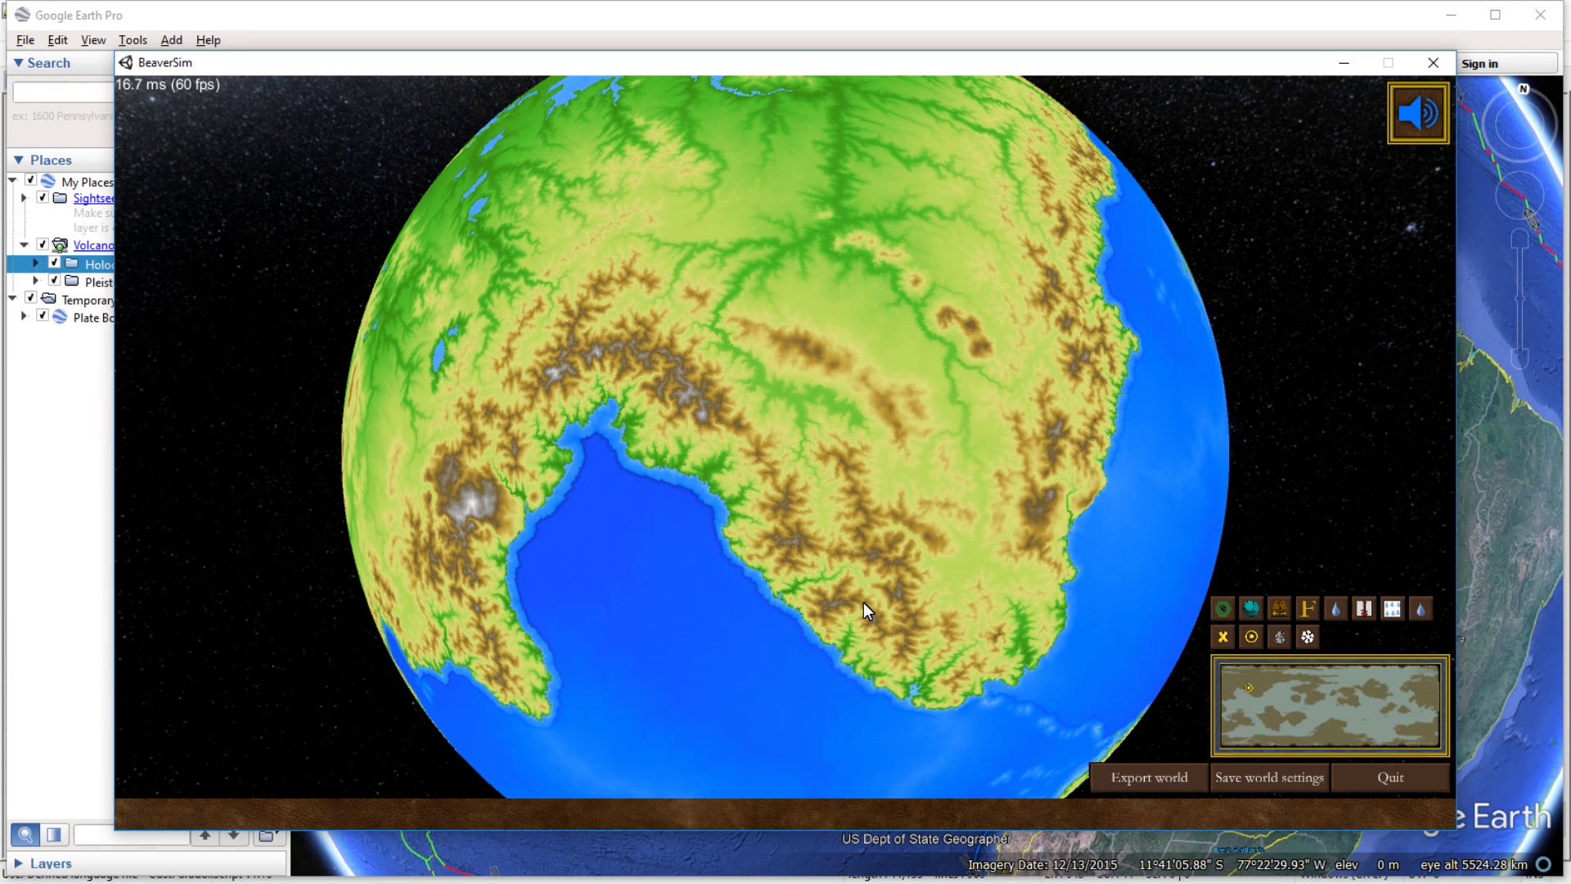
mouse_move(862, 602)
mouse_down()
mouse_move(888, 596)
mouse_move(892, 515)
mouse_move(929, 445)
mouse_move(802, 492)
mouse_up()
scroll(906, 475, down, 3)
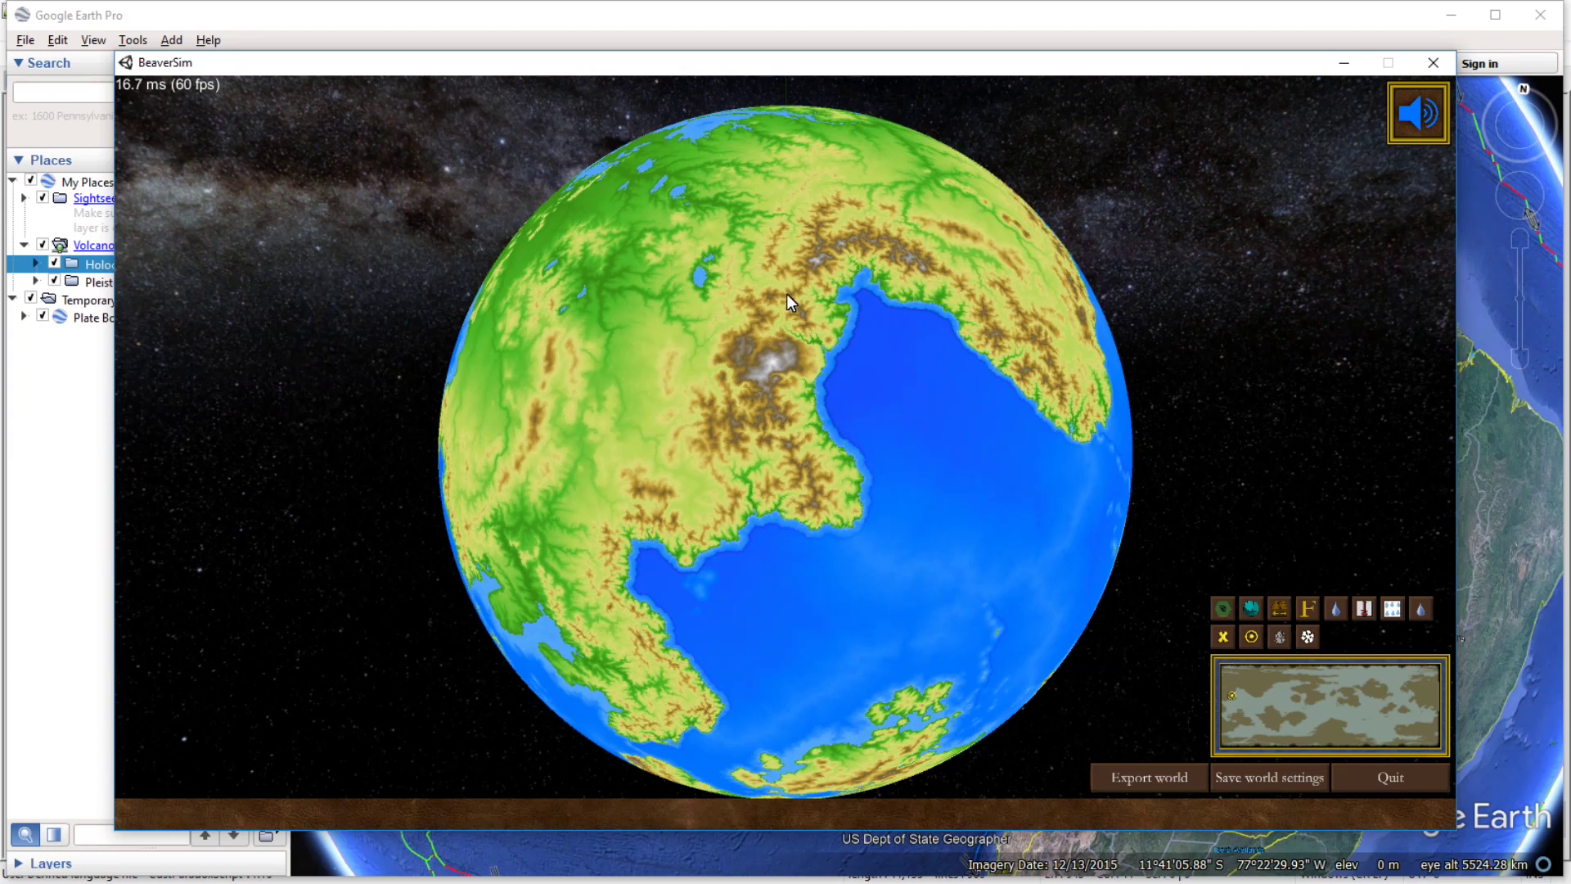
drag(720, 332, 889, 448)
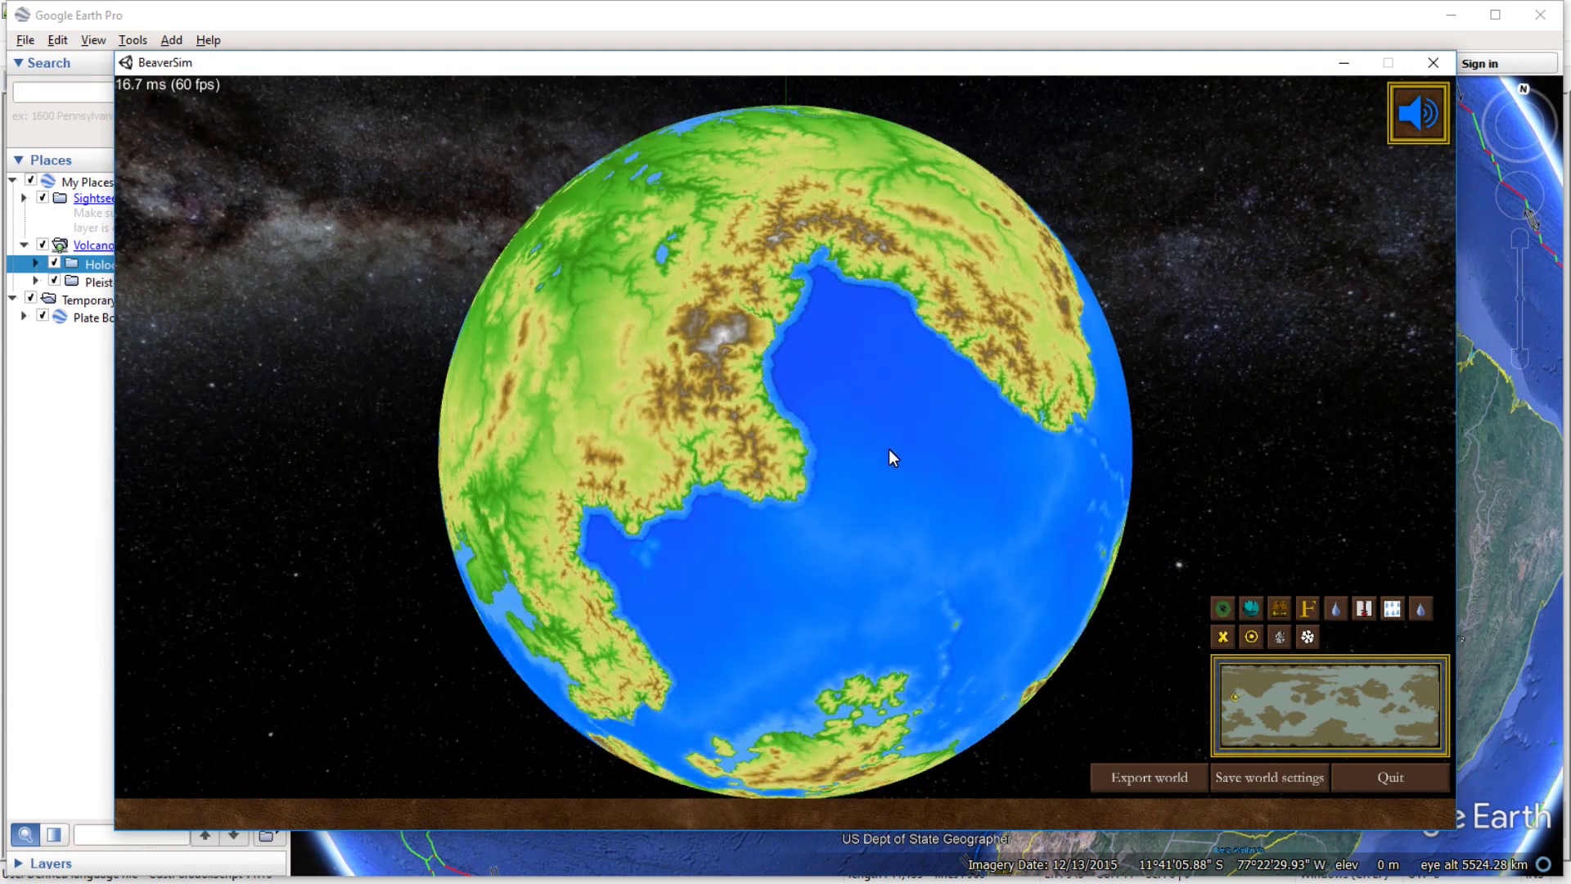
drag(728, 488, 740, 651)
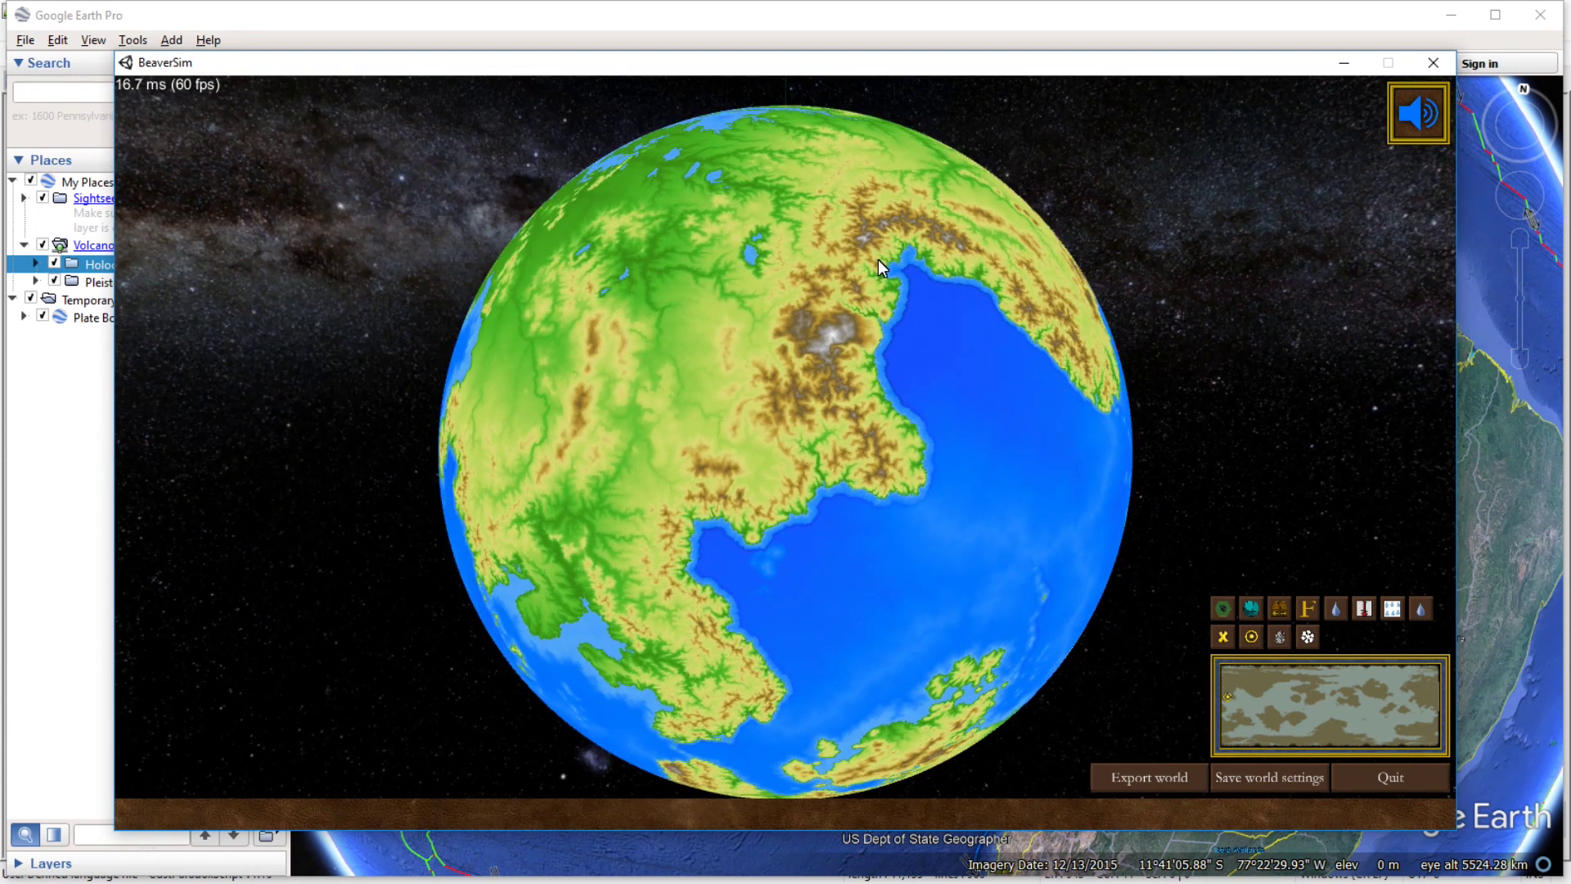
drag(986, 393, 705, 509)
scroll(705, 509, up, 2)
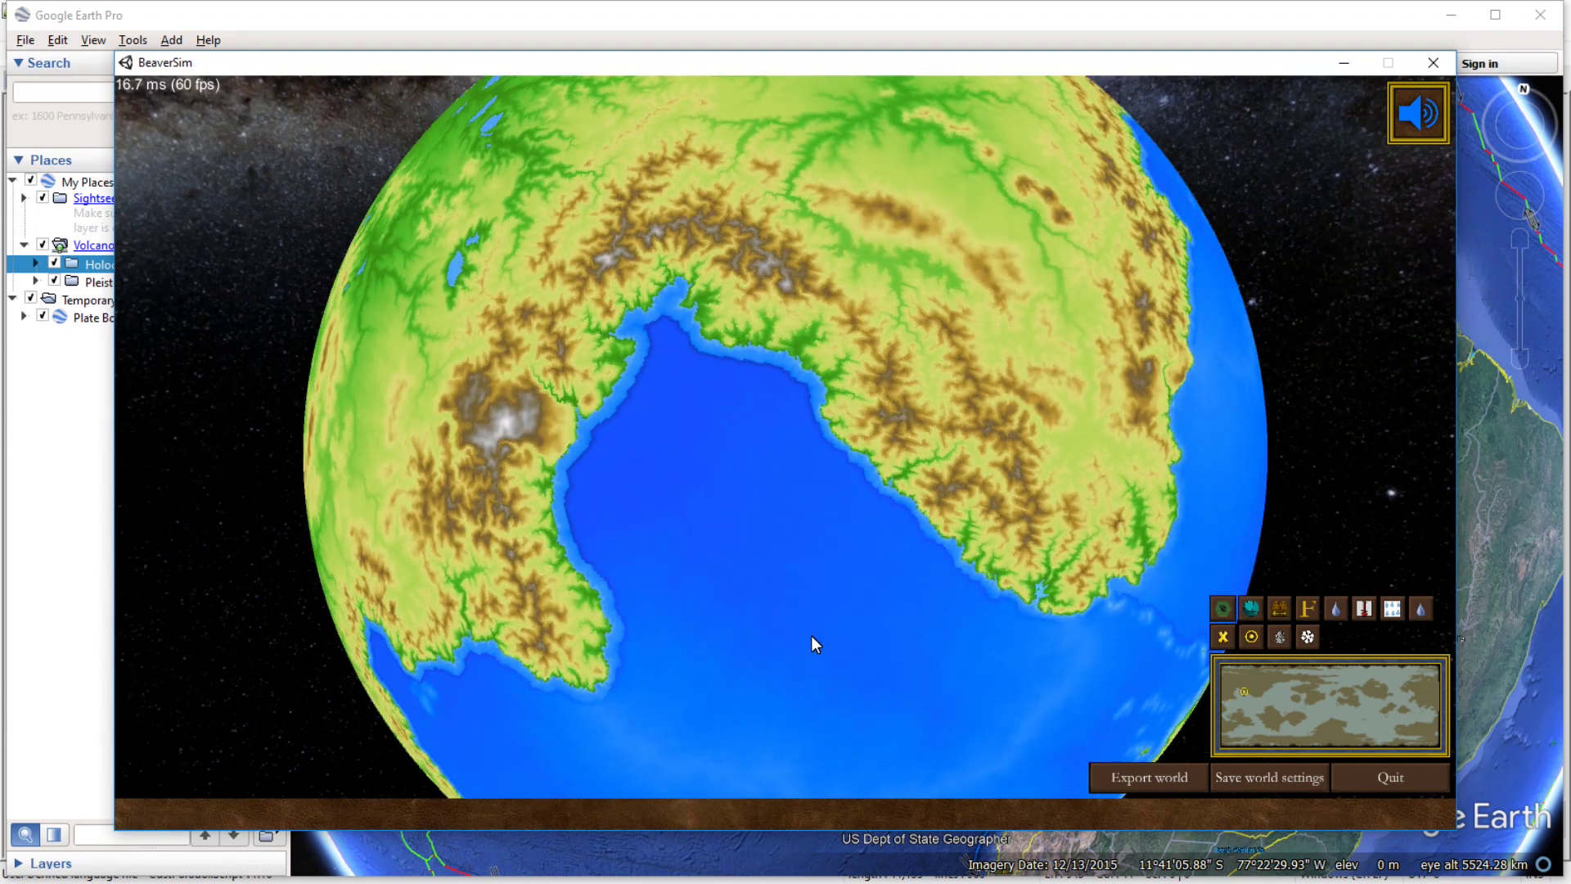
drag(812, 637, 827, 528)
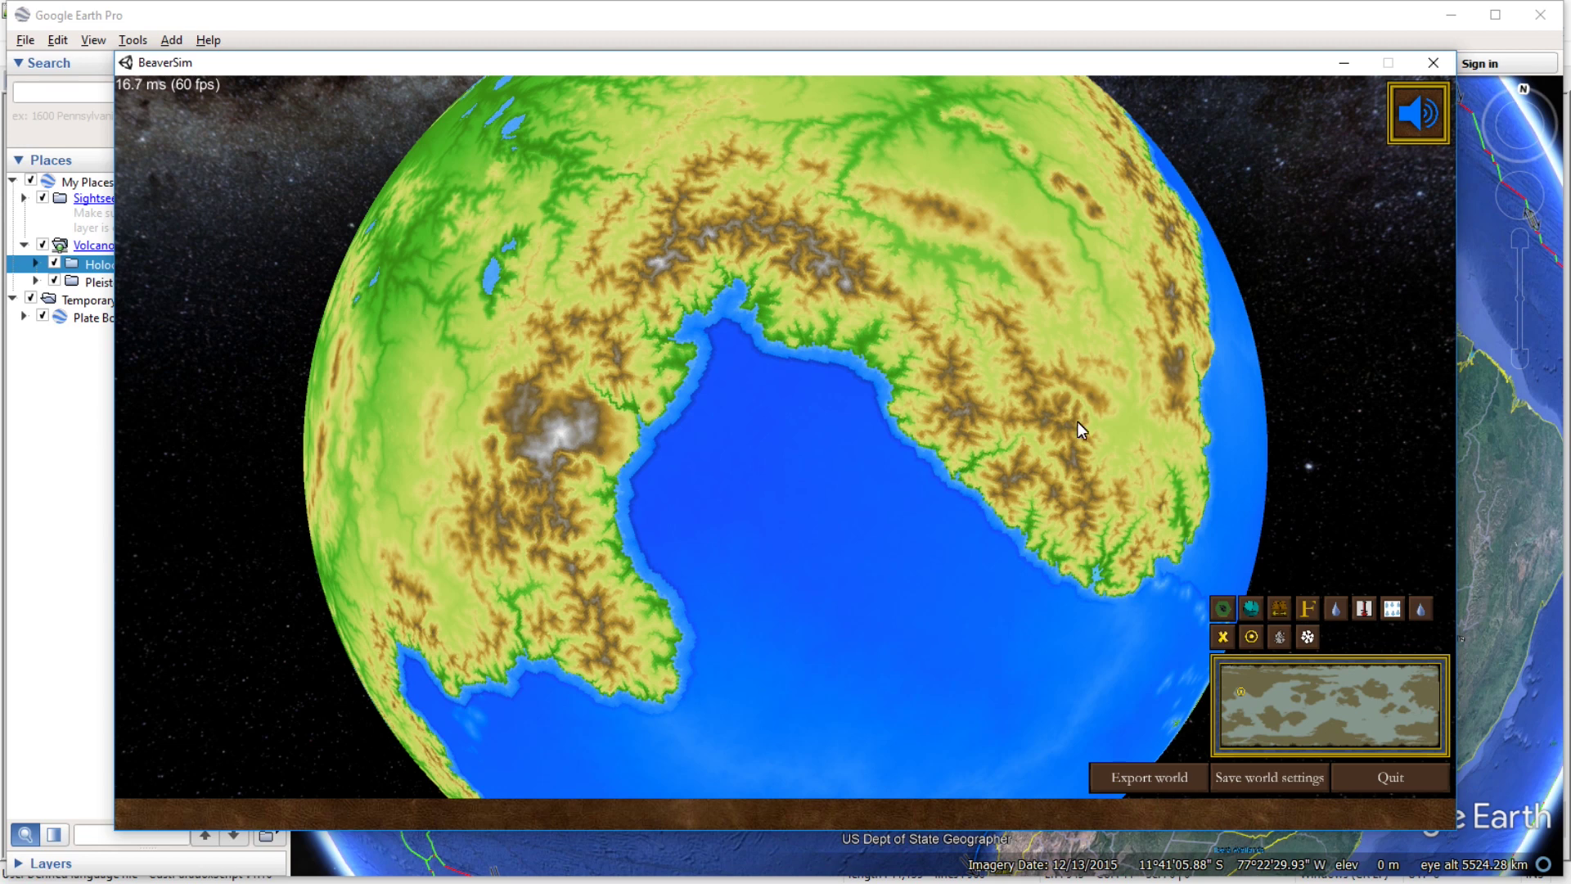
scroll(601, 378, down, 3)
drag(818, 581, 854, 490)
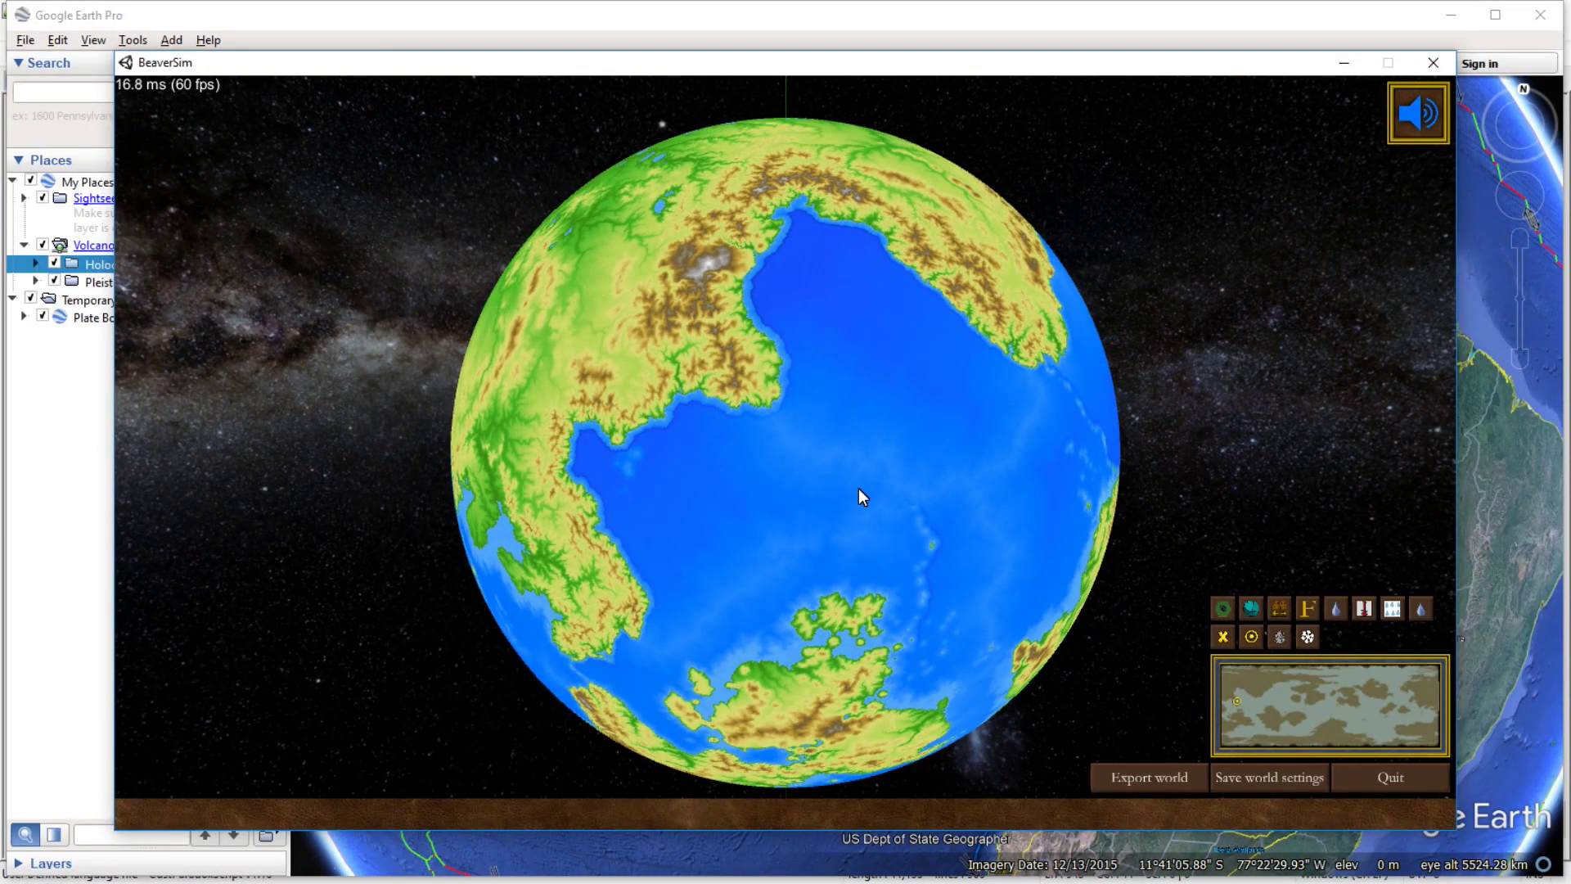
key(d)
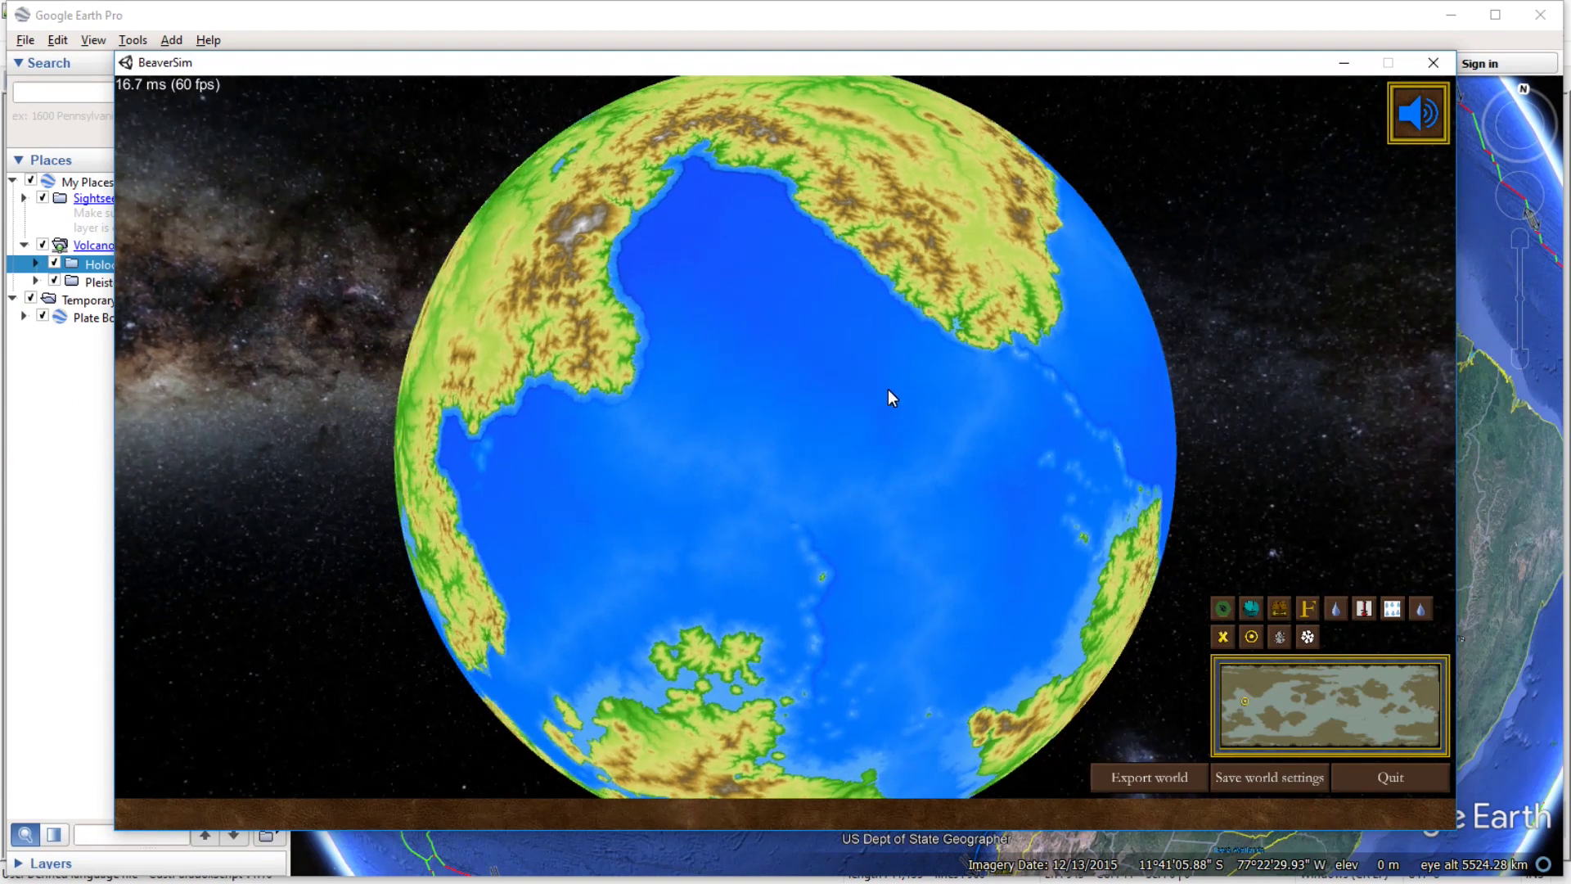
Switch to Google Earth Pro and examine the divergent plate boundary in the Pacific Ocean west of South America.
click(1492, 437)
drag(900, 541, 1030, 397)
scroll(980, 399, down, 3)
drag(982, 342, 933, 511)
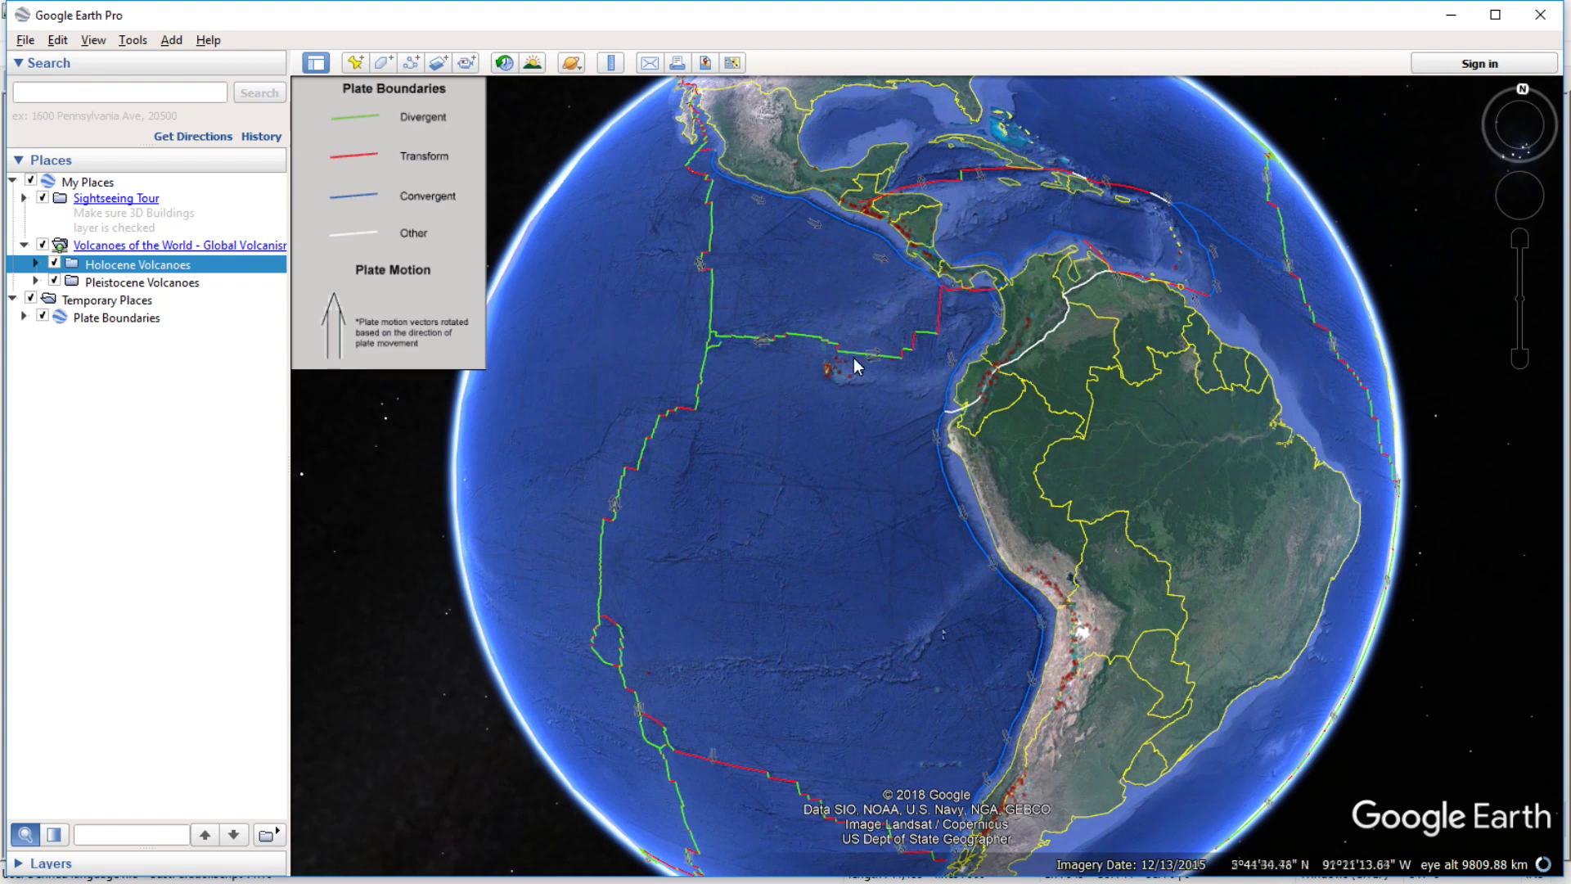
drag(860, 663, 991, 539)
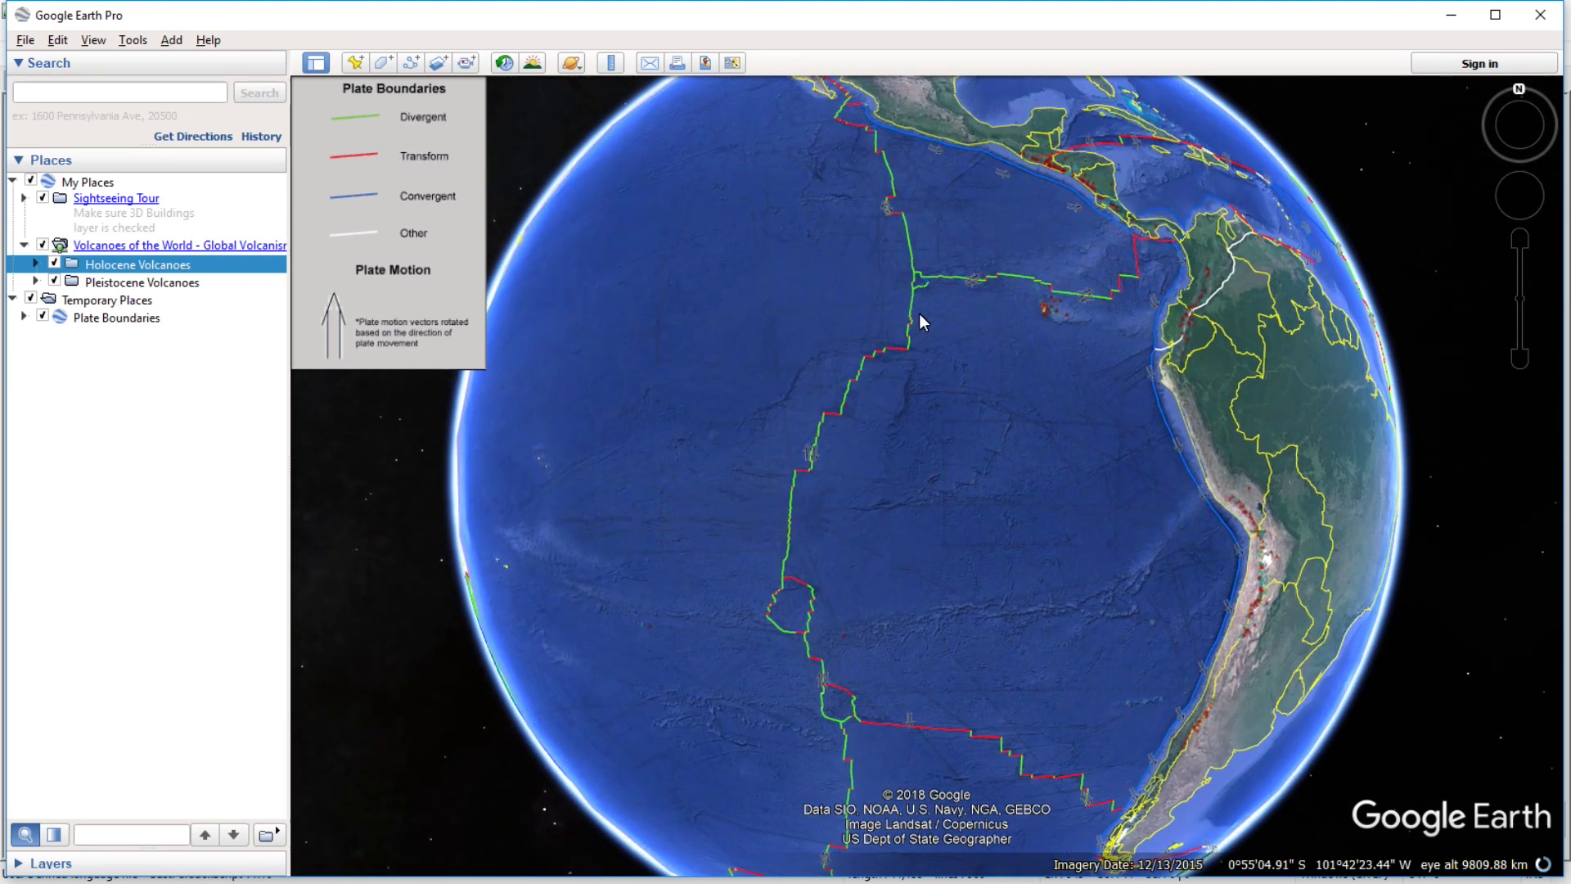
scroll(840, 380, up, 3)
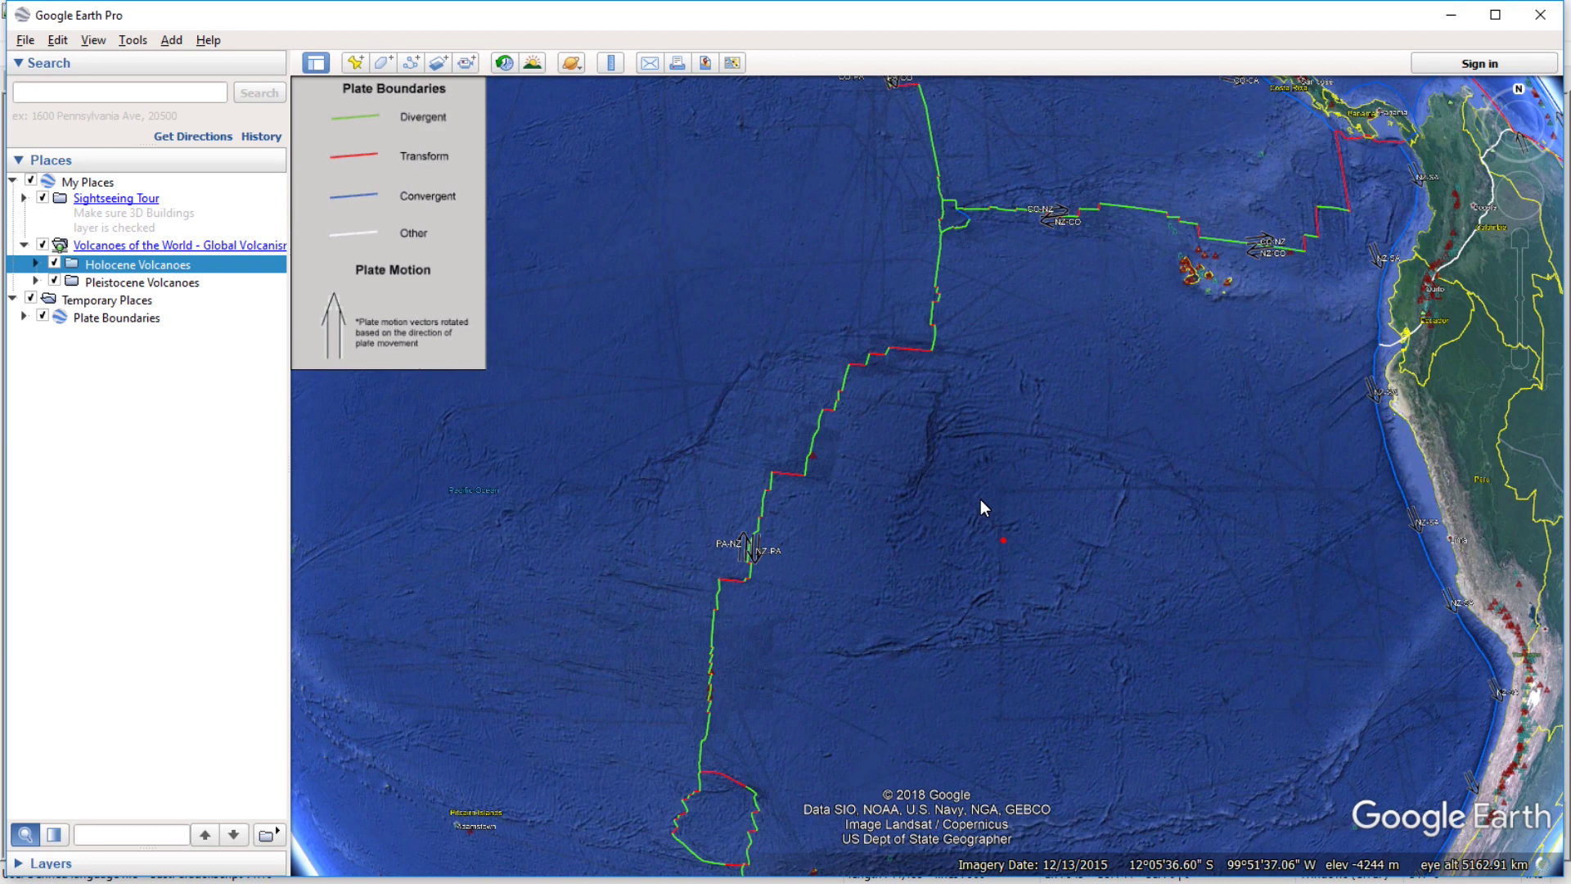
drag(1003, 541, 950, 523)
scroll(937, 471, up, 1)
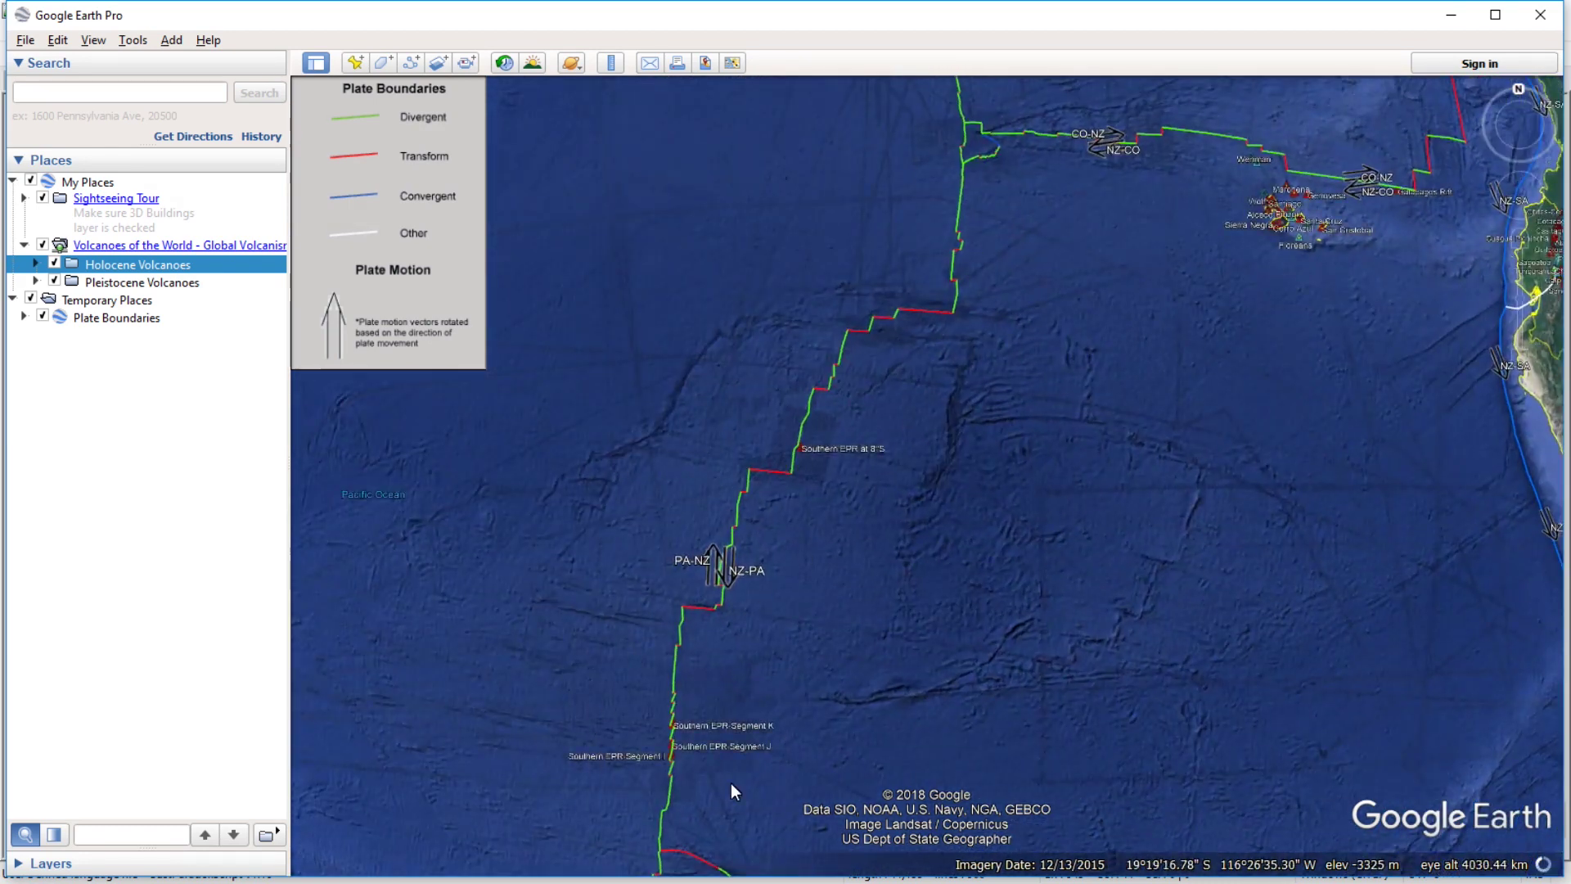
scroll(989, 445, down, 5)
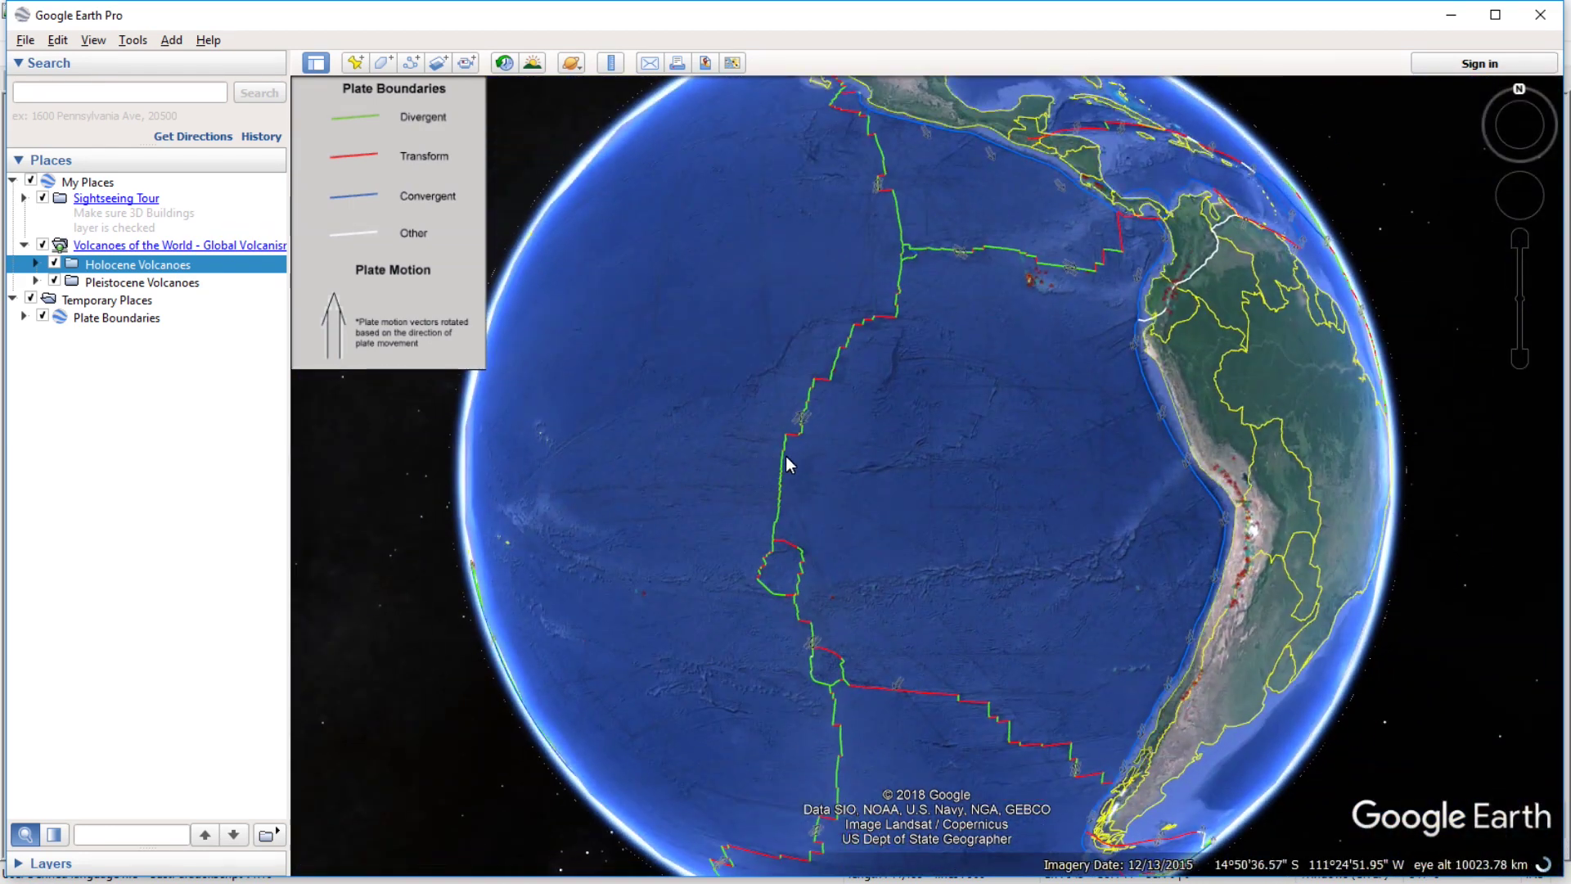
scroll(786, 456, up, 3)
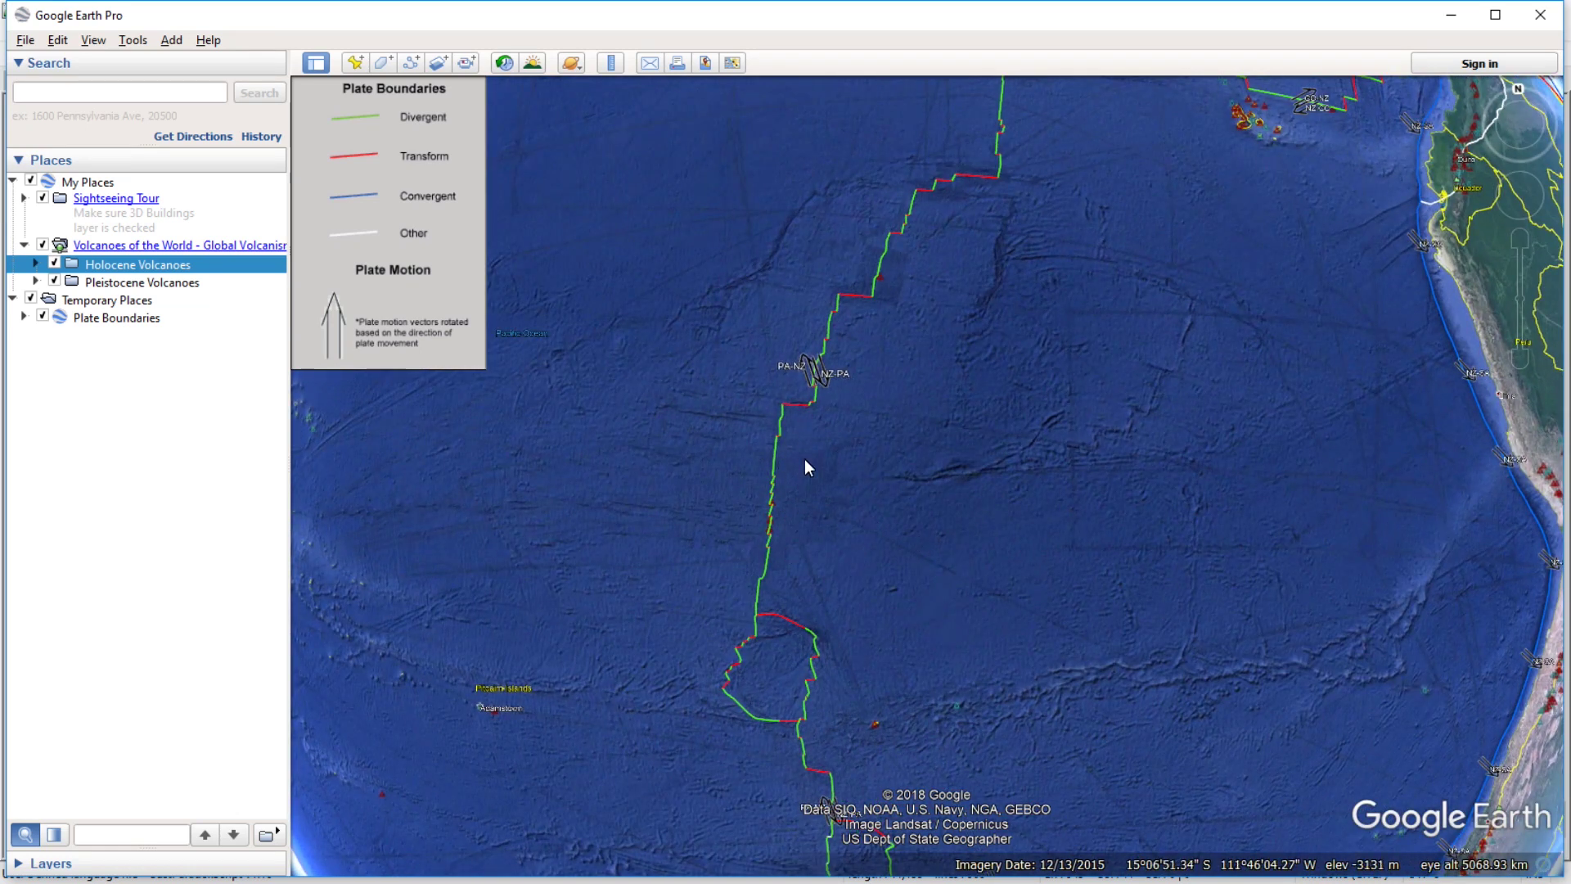
drag(934, 450, 1000, 481)
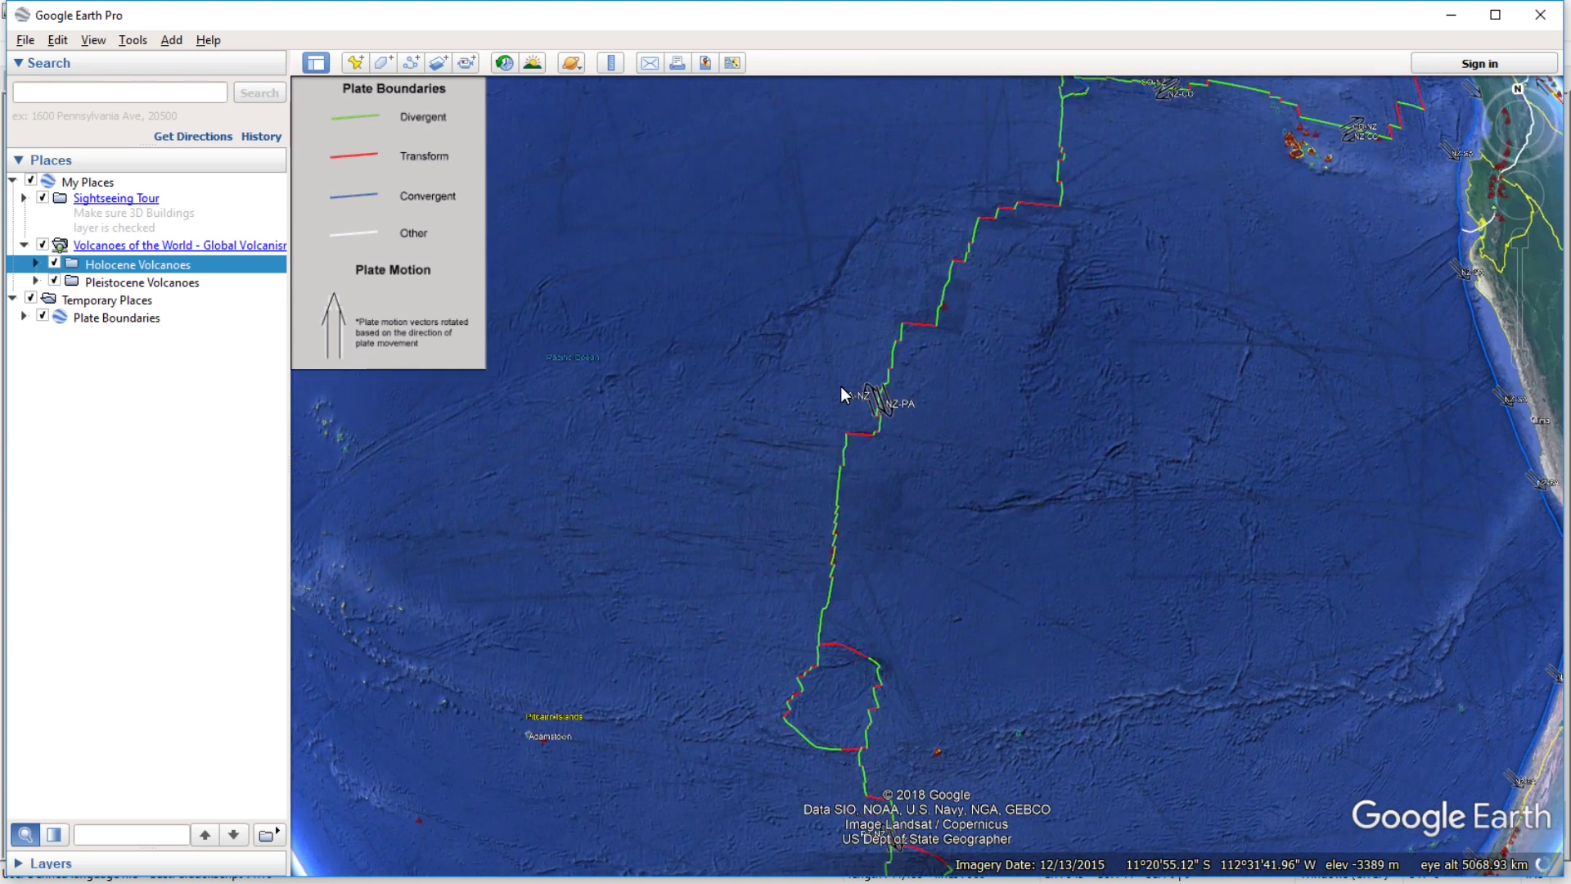
Examine the convergent plate boundary along South America's west coast and the volcanoes of the Andes behind it.
drag(1285, 486, 891, 449)
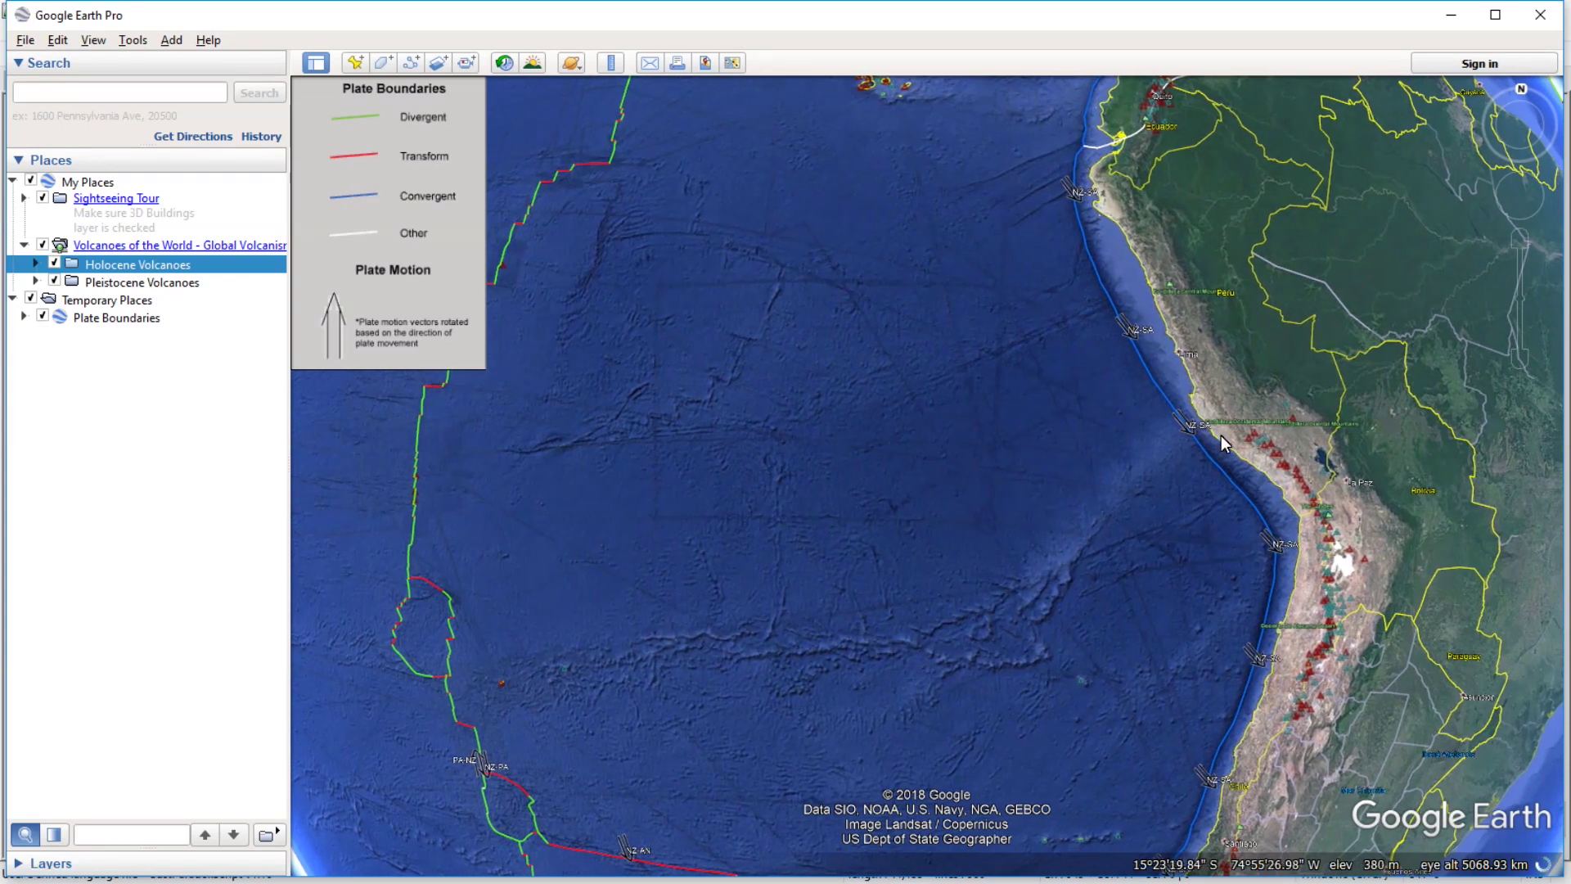
drag(1284, 430, 925, 458)
scroll(738, 595, down, 3)
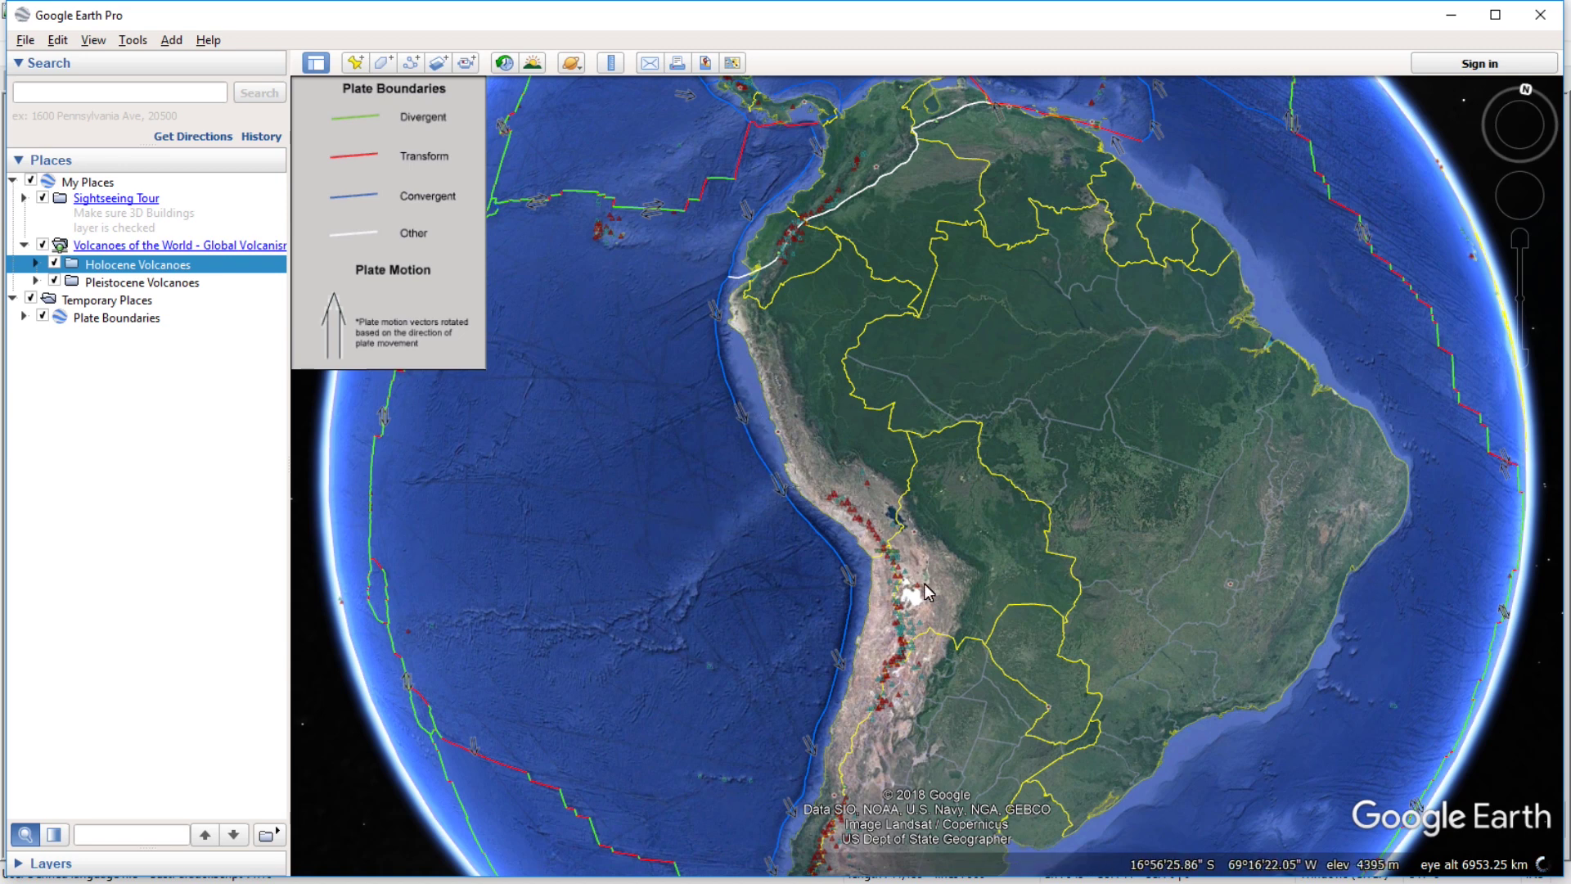
scroll(928, 590, up, 5)
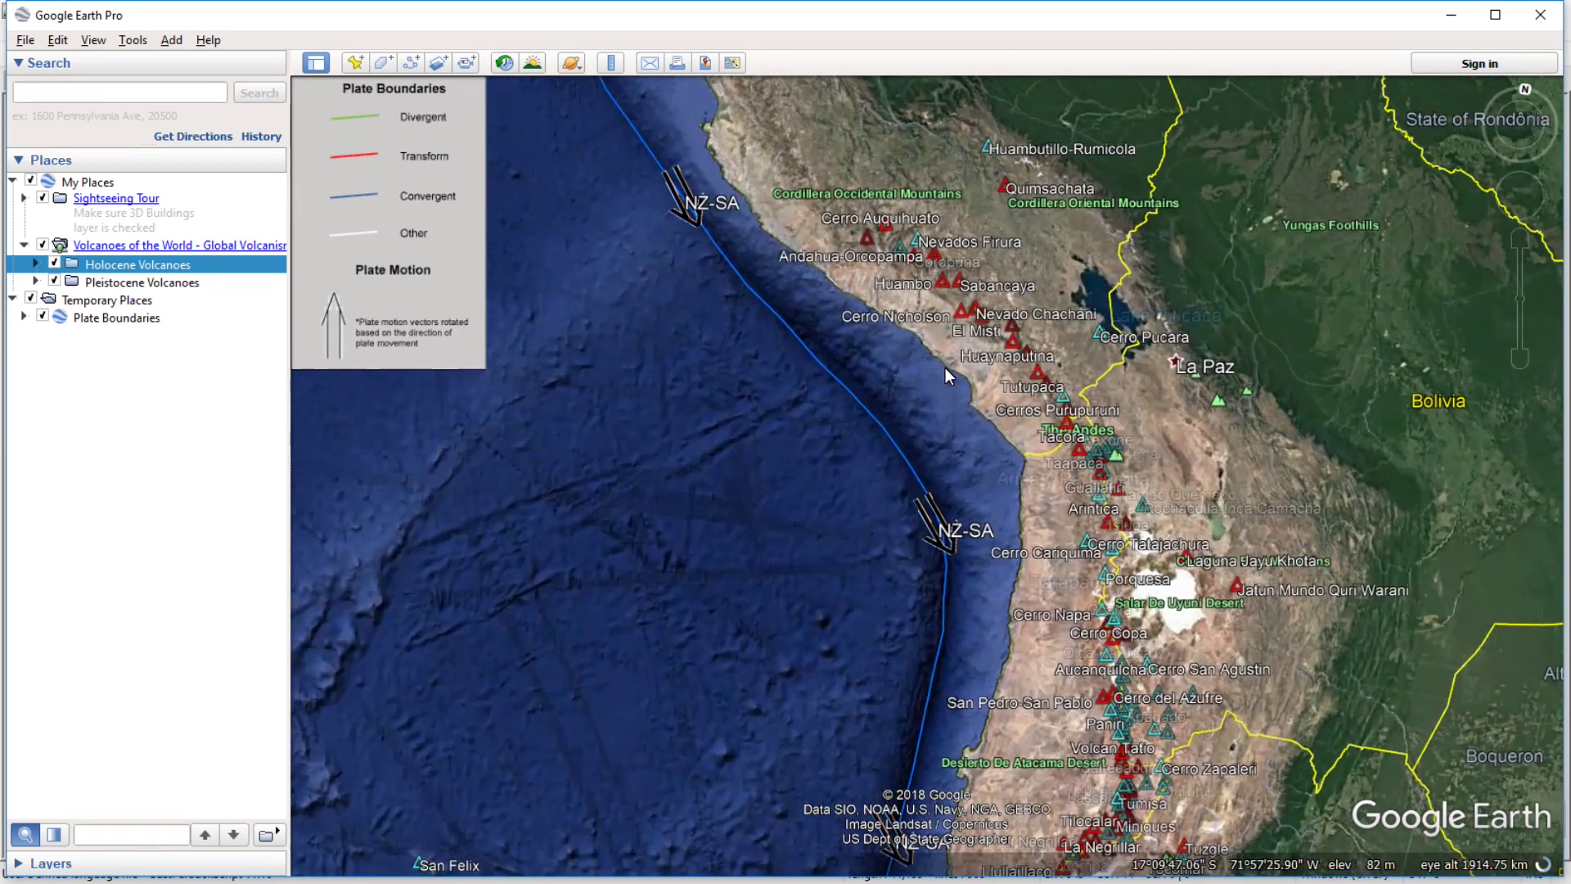
drag(1234, 550, 1073, 735)
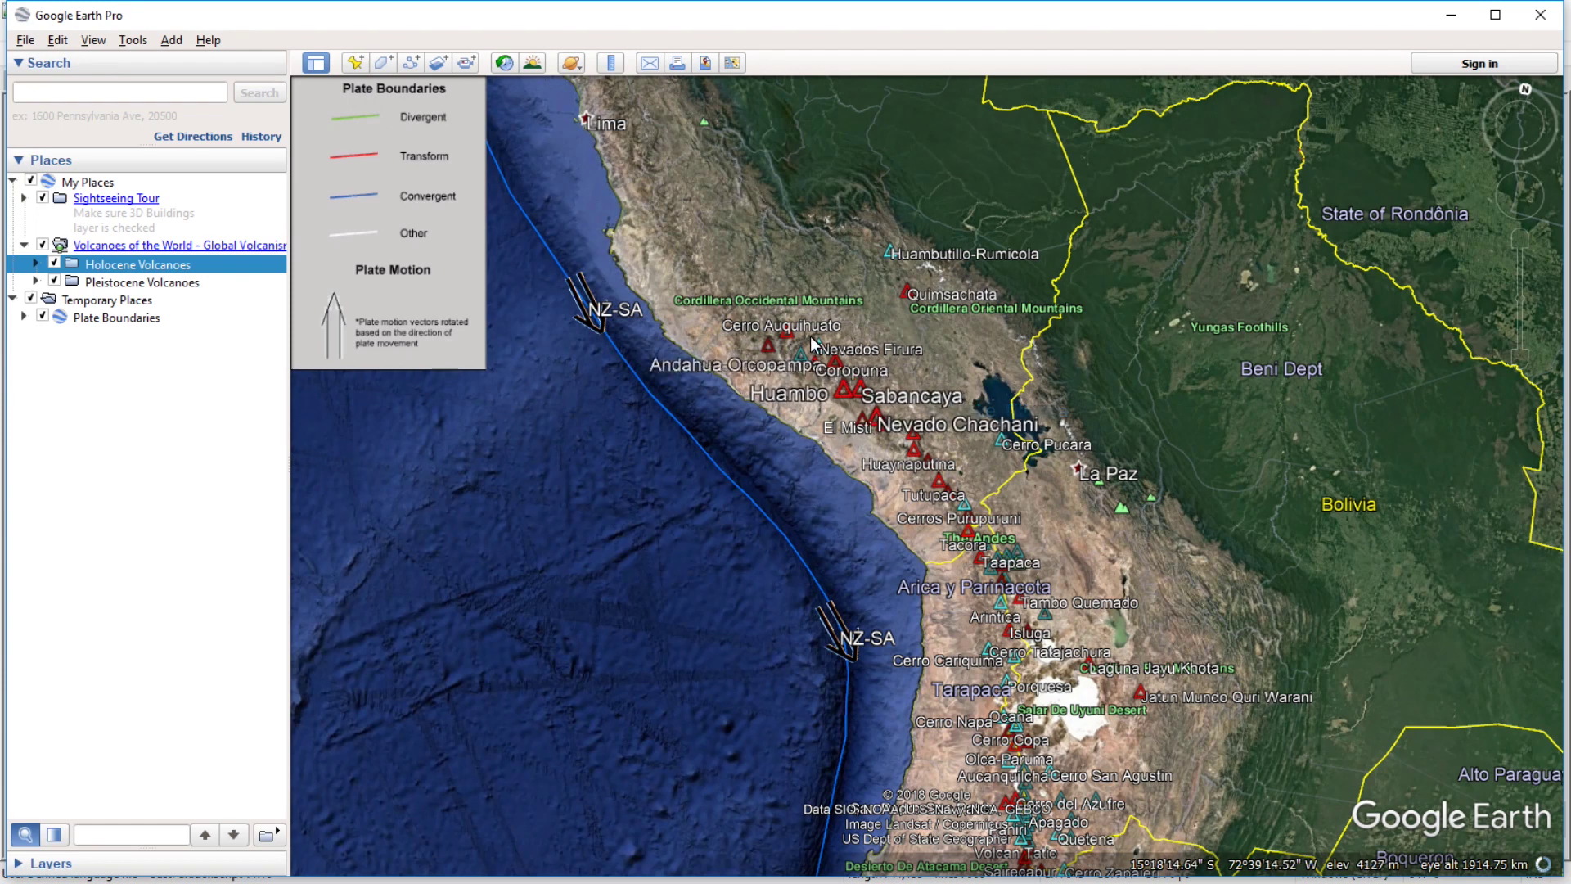
drag(713, 266, 918, 602)
scroll(881, 530, down, 3)
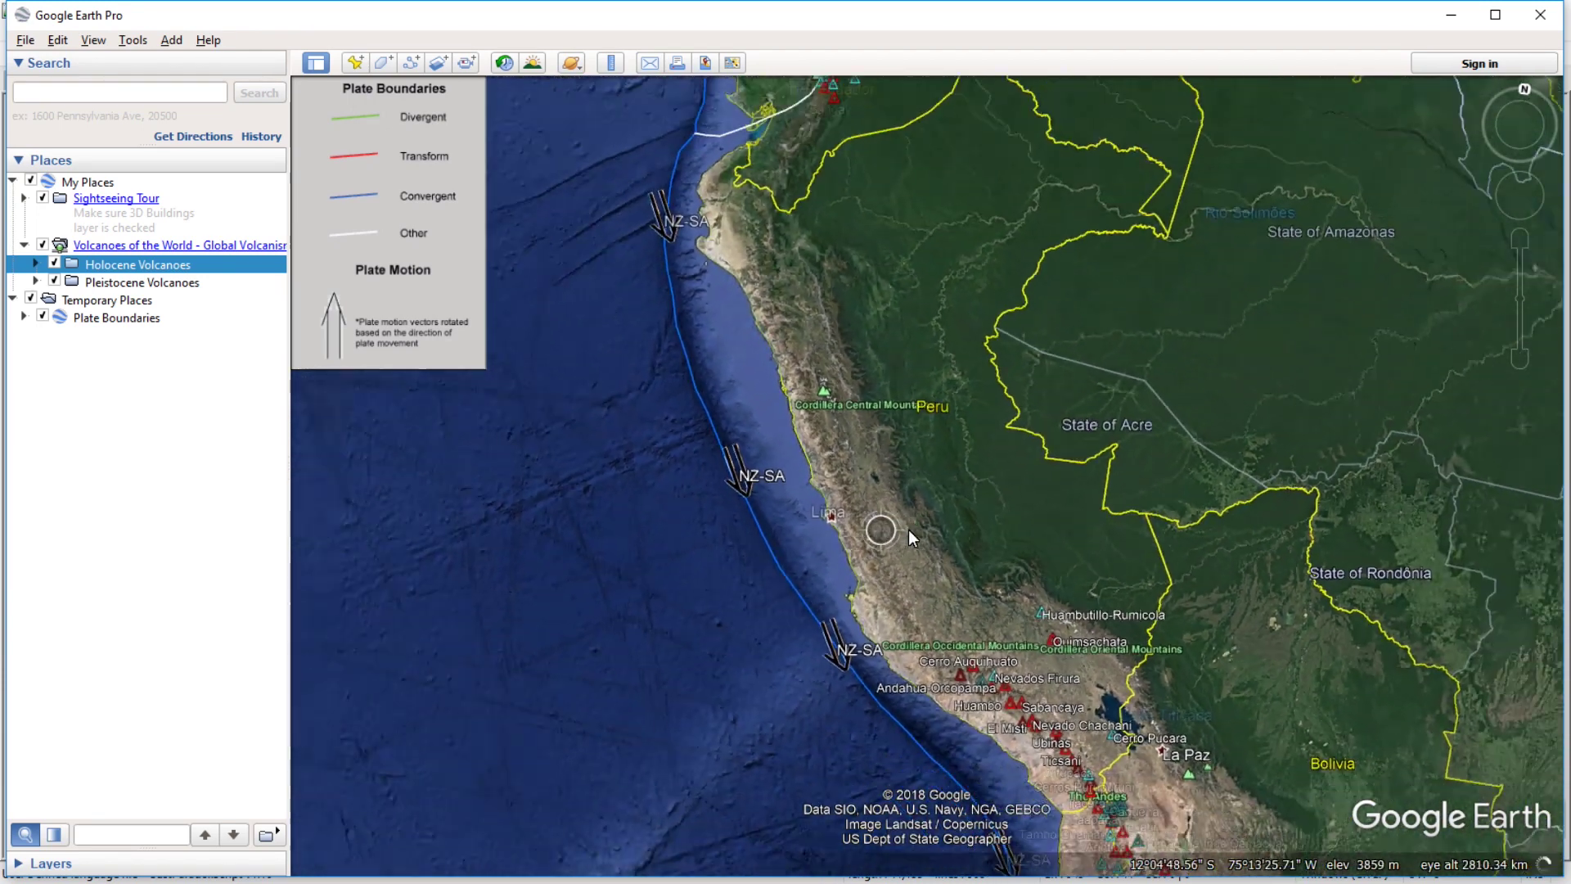
Examine the convergent boundary along Central America's Pacific coast, its line of volcanoes and the neighbouring Caribbean boundaries.
scroll(909, 529, down, 5)
drag(766, 386, 858, 830)
drag(785, 491, 896, 563)
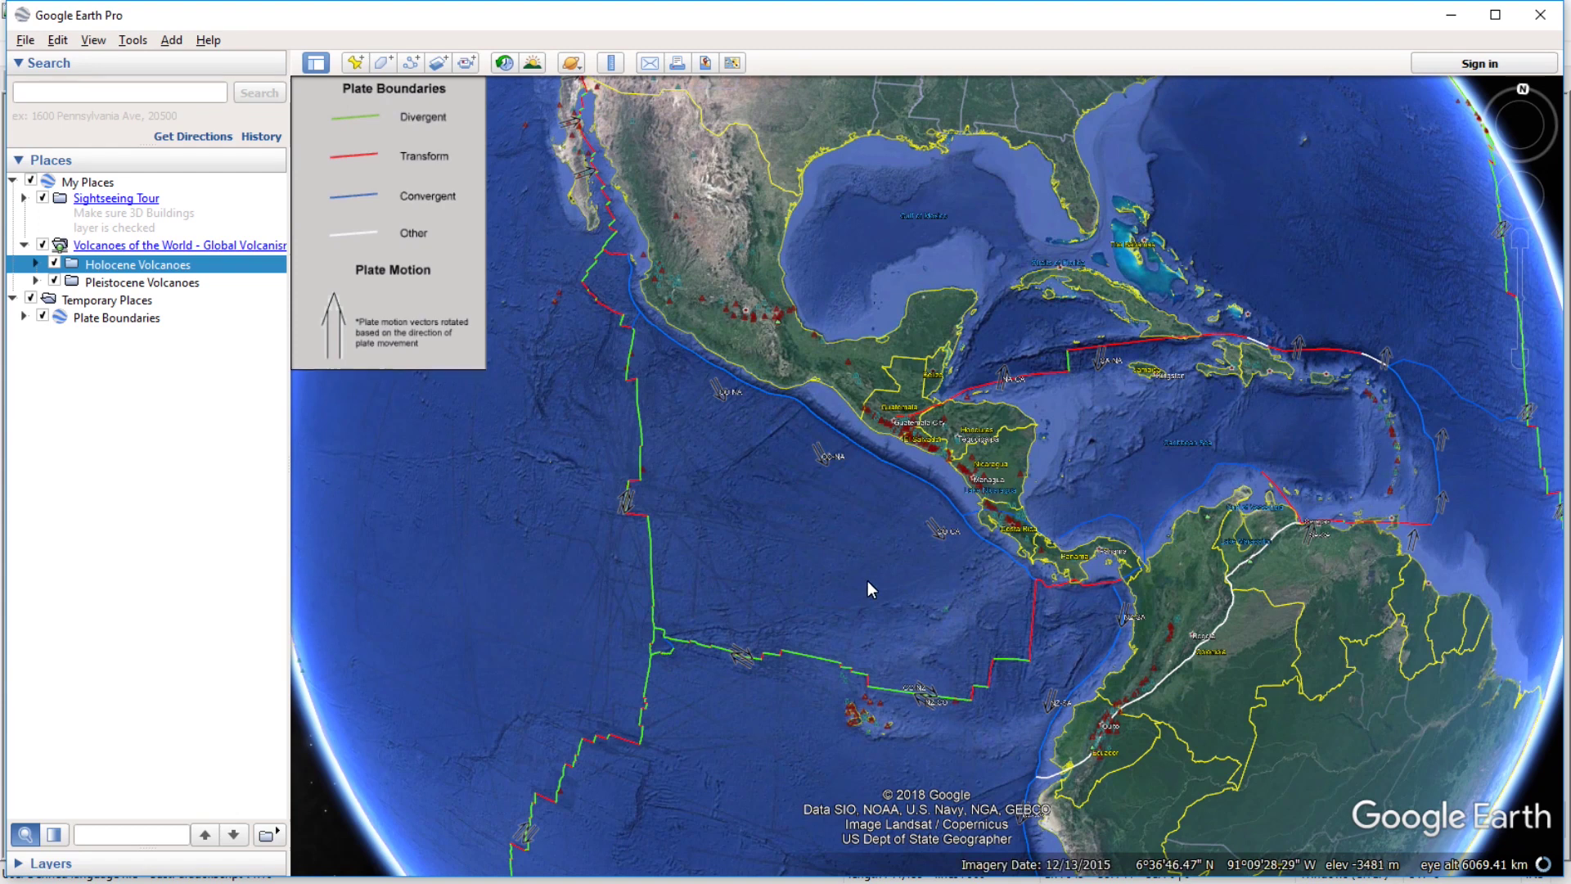
scroll(867, 581, up, 2)
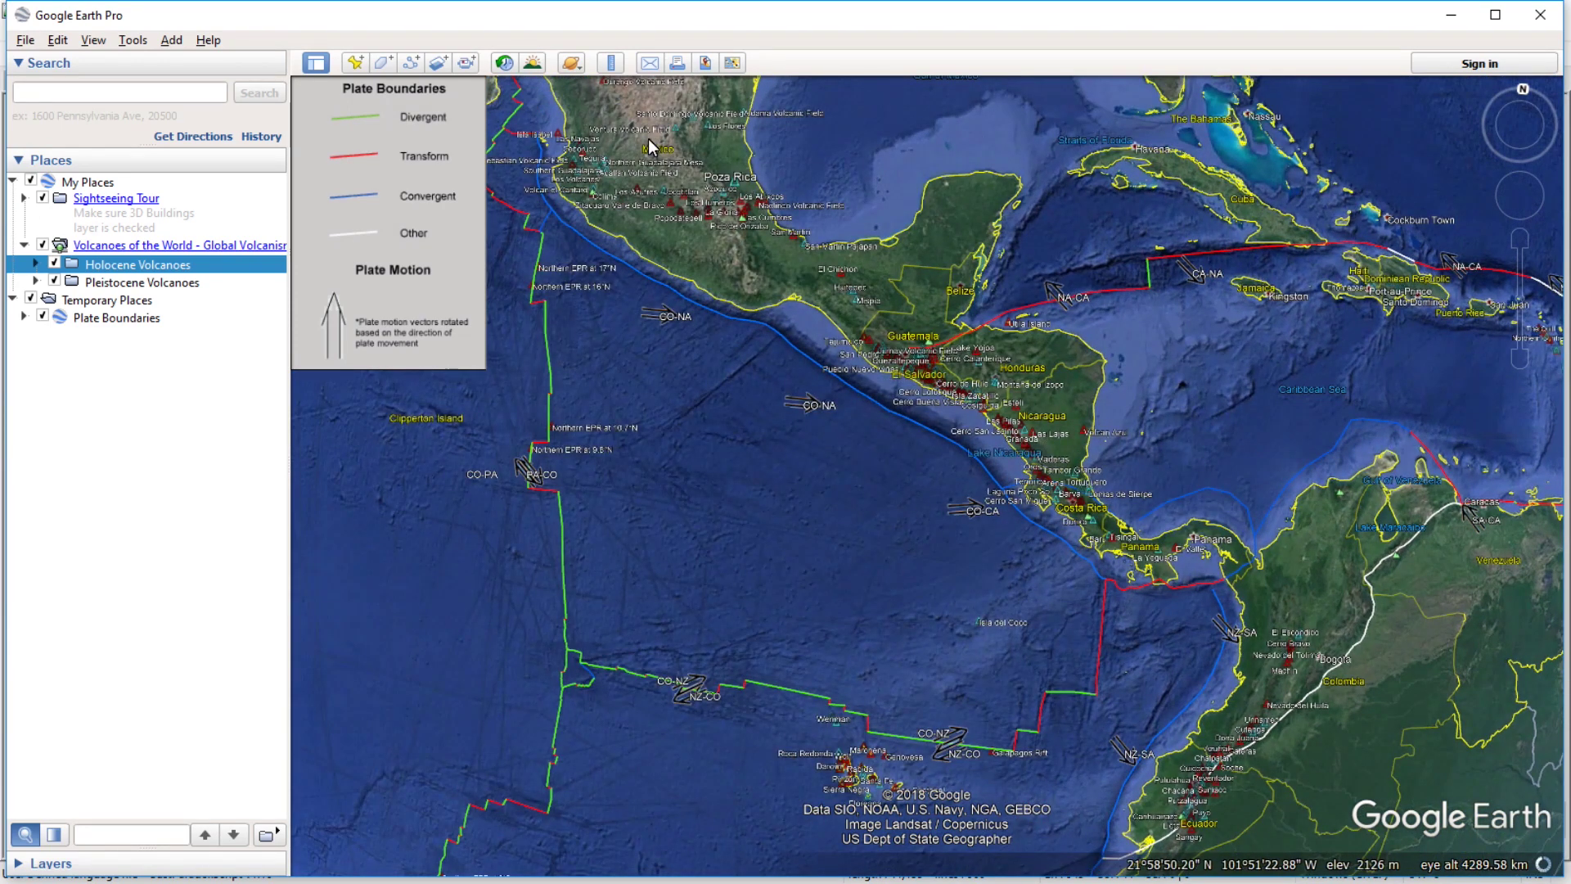
scroll(897, 622, up, 3)
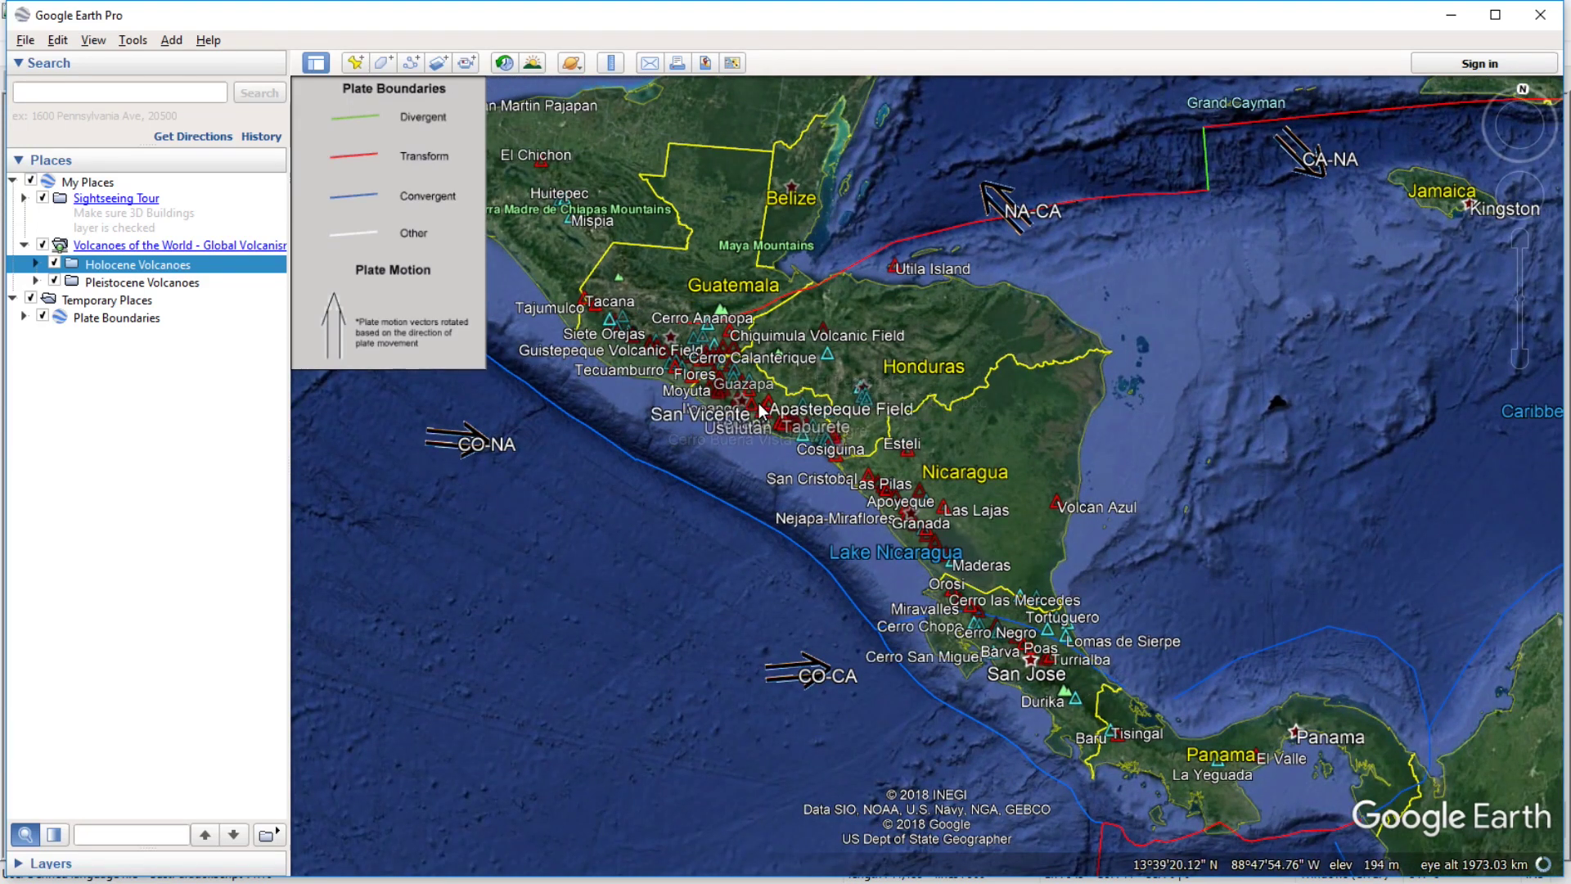
scroll(624, 596, down, 3)
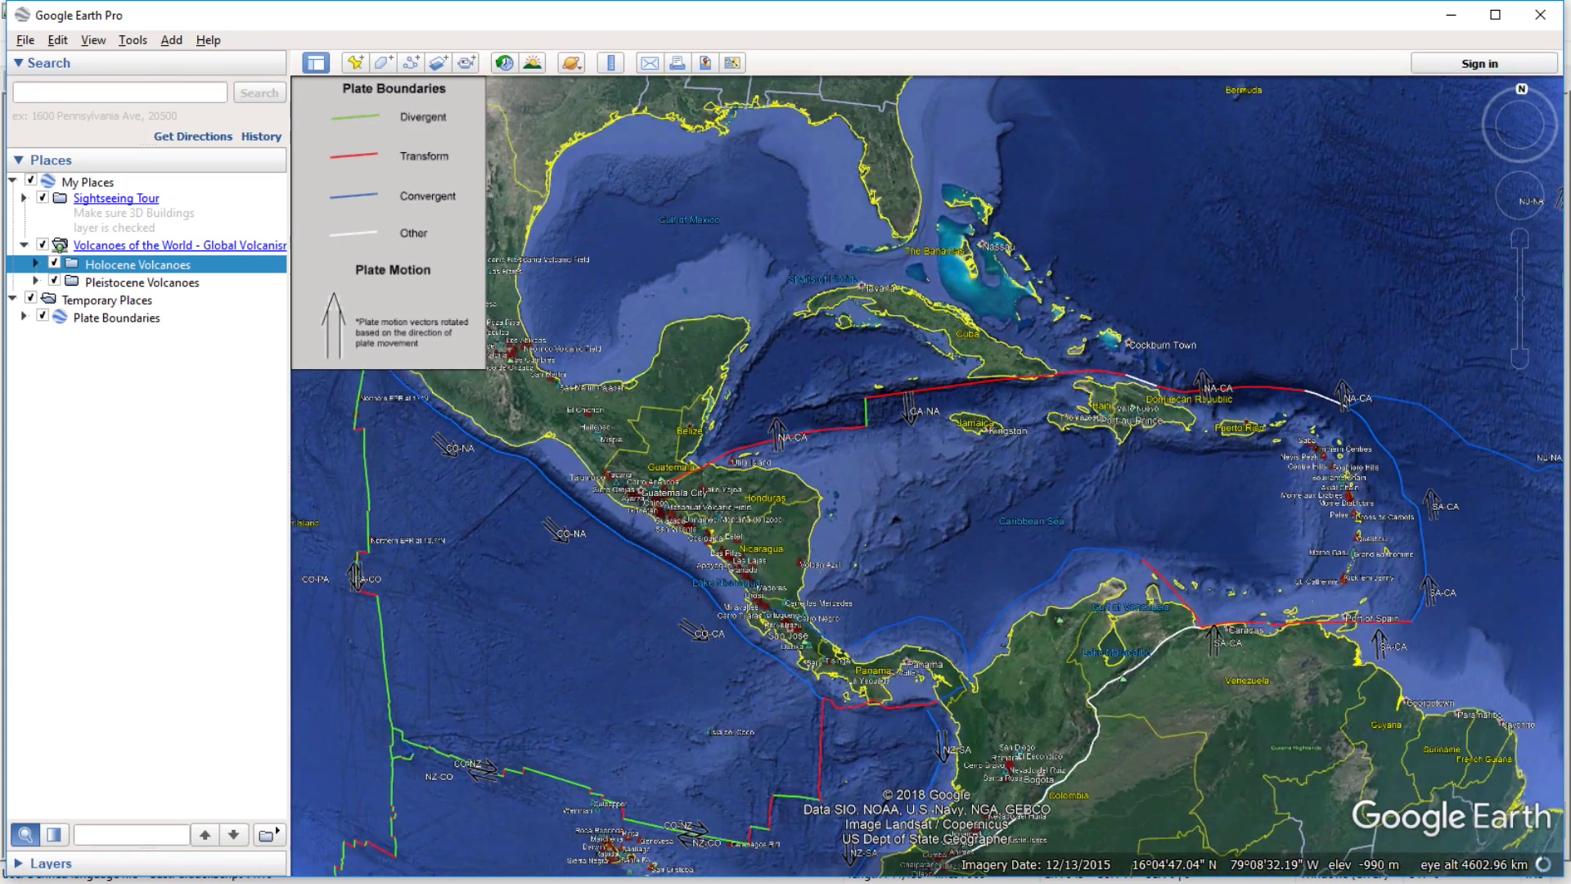
Switch back to BeaverSim, show the tectonic plates, and inspect a tile on the oceanic plate in the large bay.
key(alt+Tab)
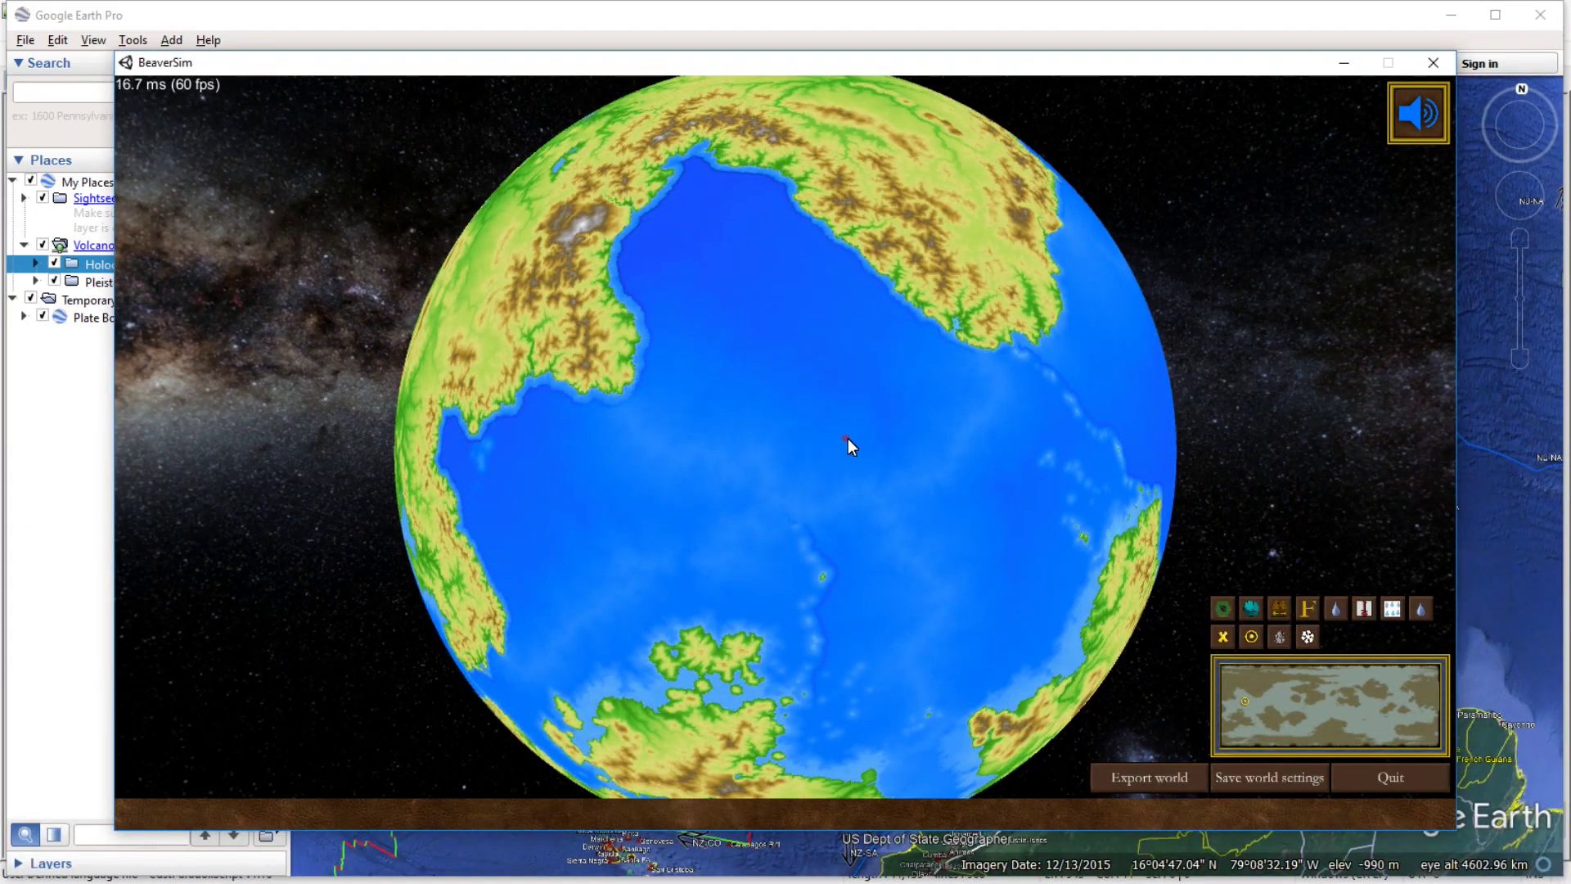
click(848, 439)
drag(691, 337, 823, 343)
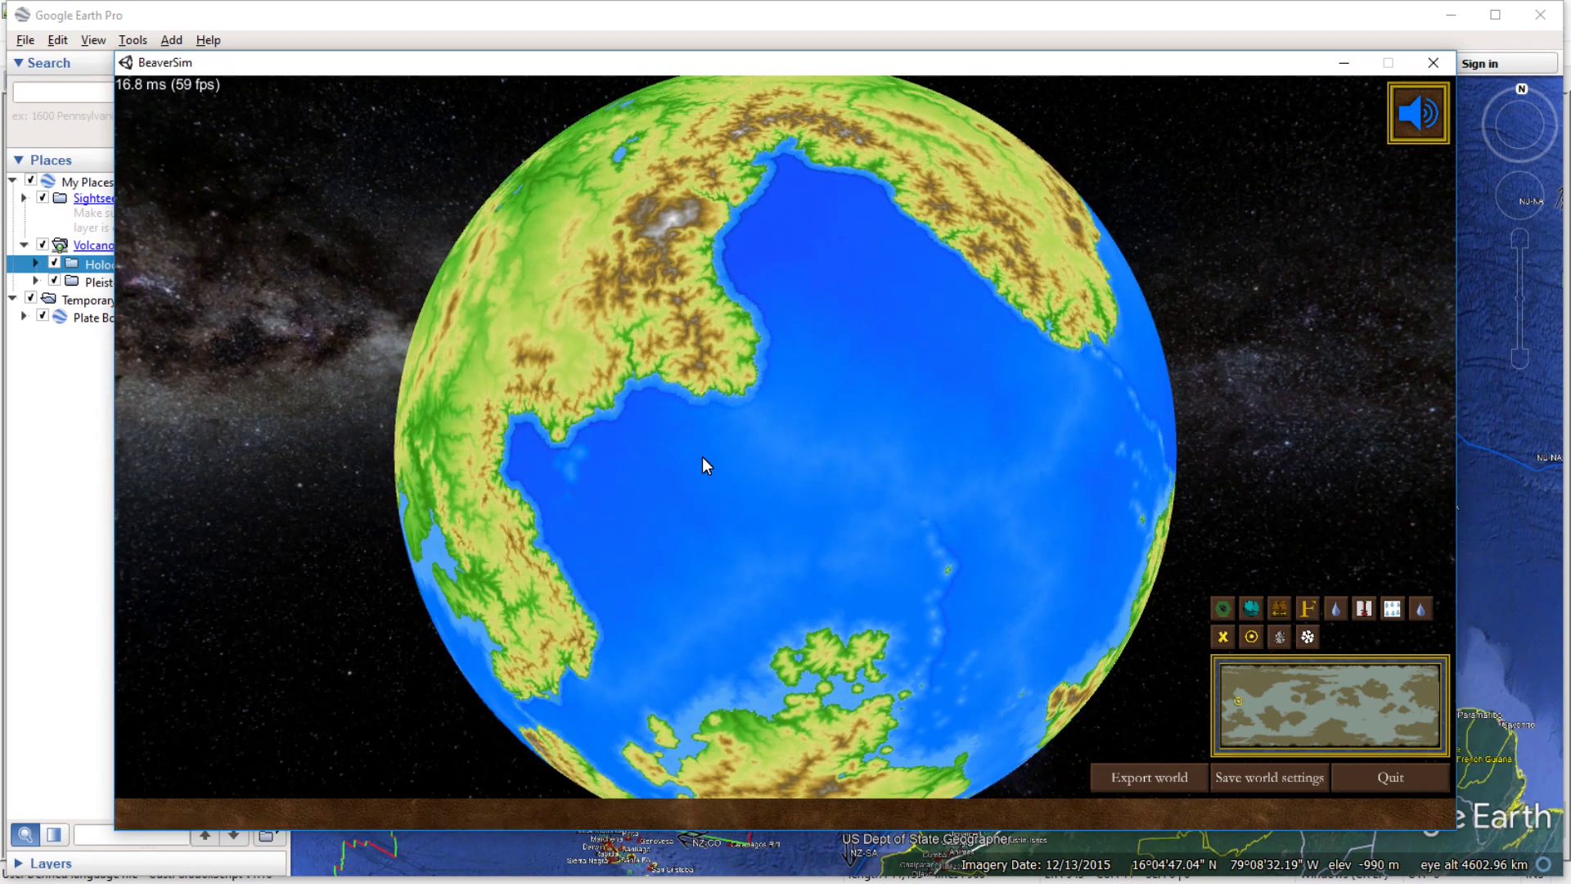
drag(764, 421, 887, 581)
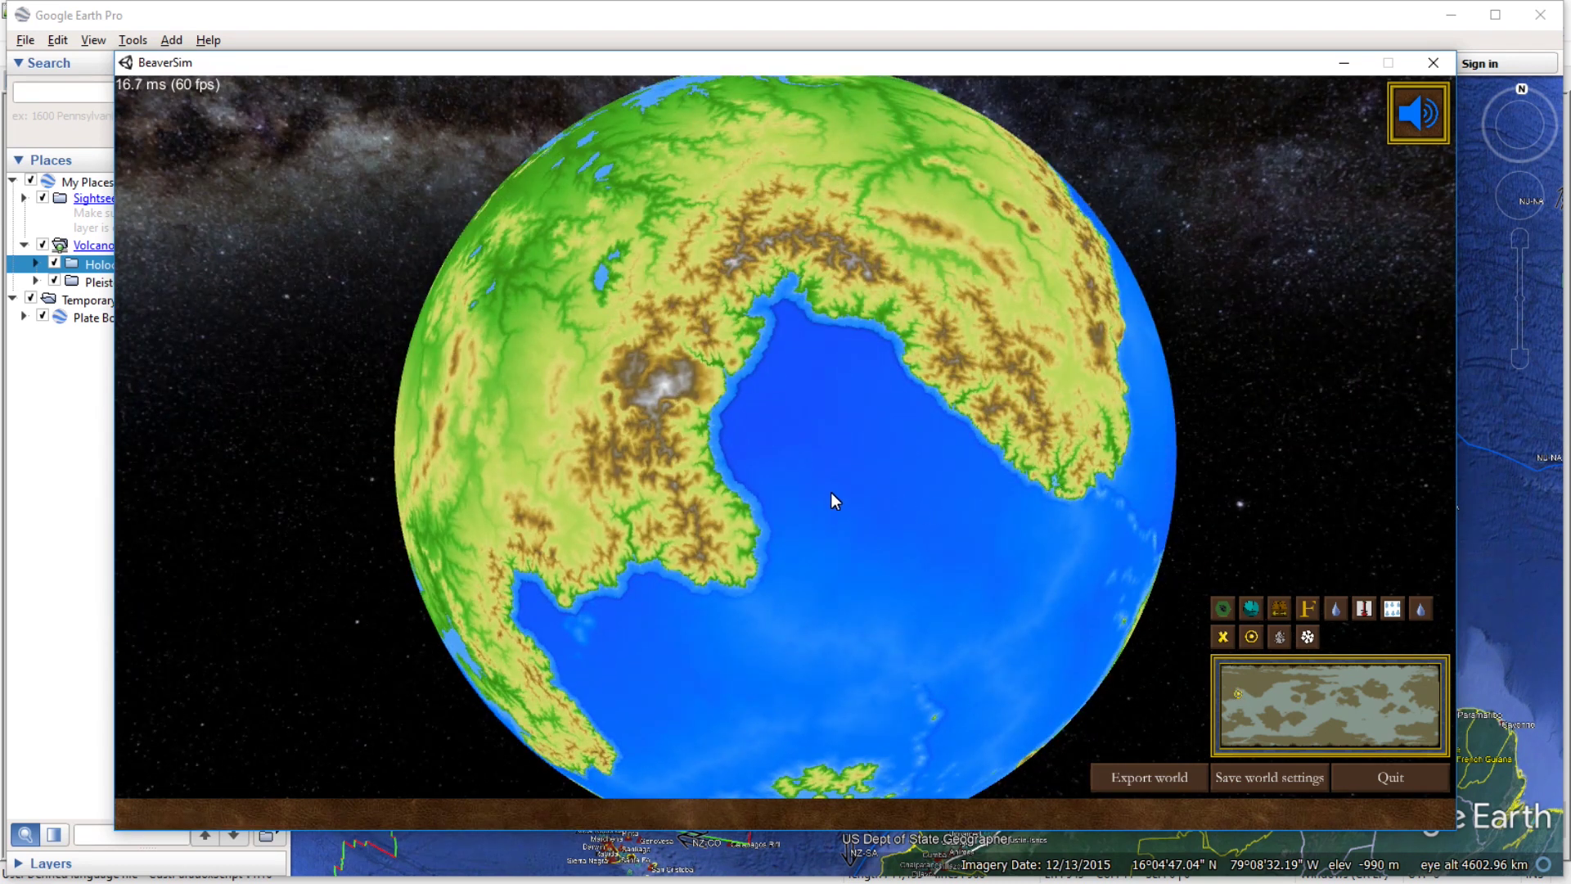
mouse_move(673, 706)
mouse_down()
mouse_move(745, 655)
mouse_move(743, 637)
mouse_move(673, 735)
mouse_up()
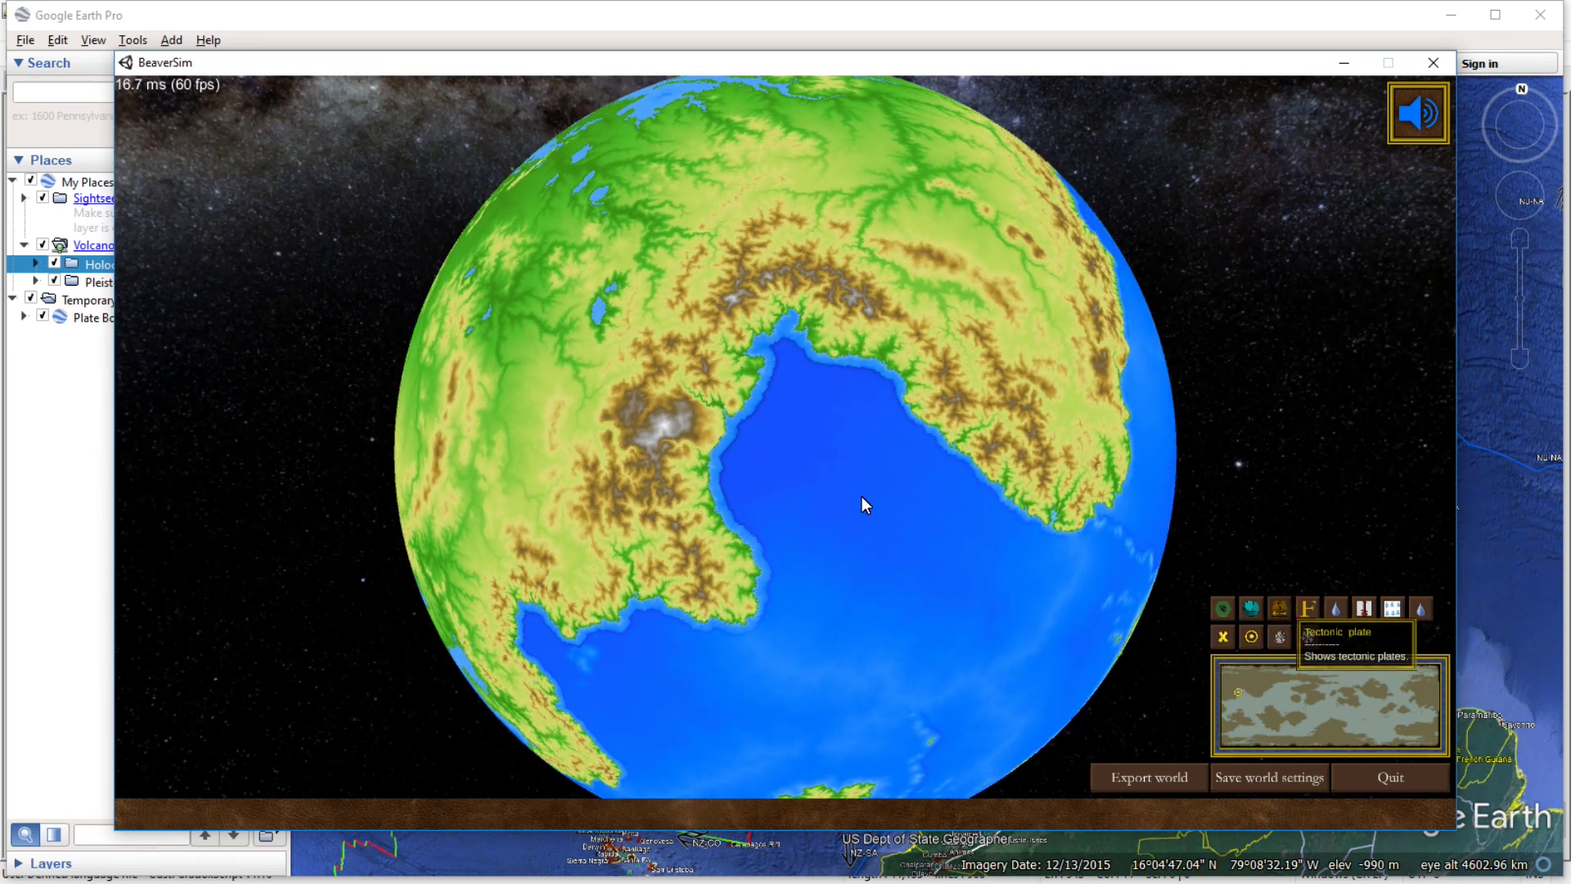
click(789, 403)
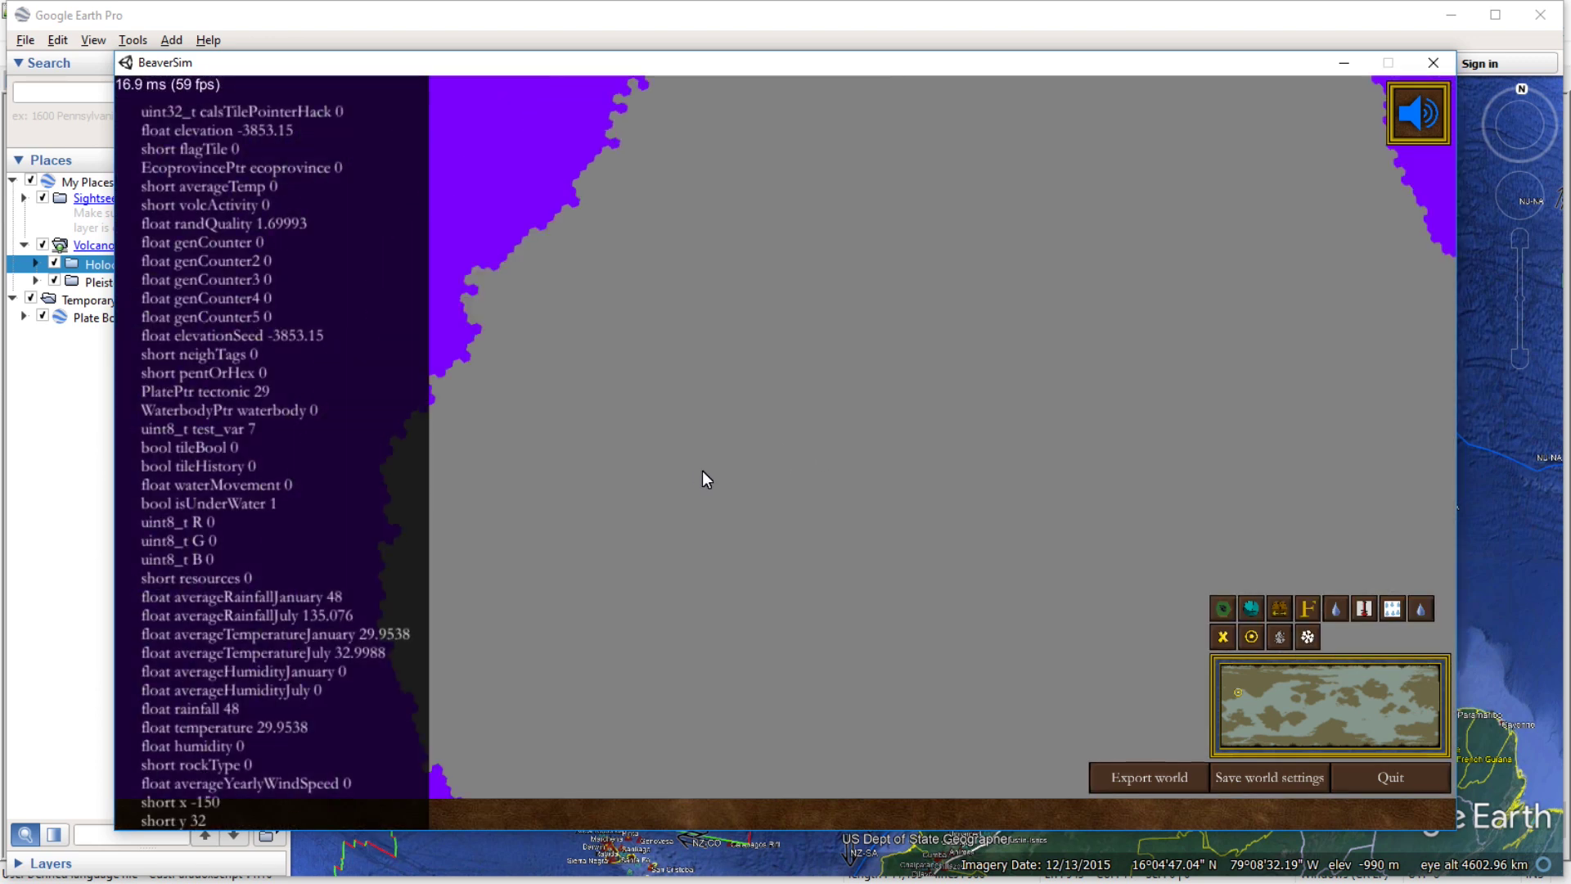
click(720, 455)
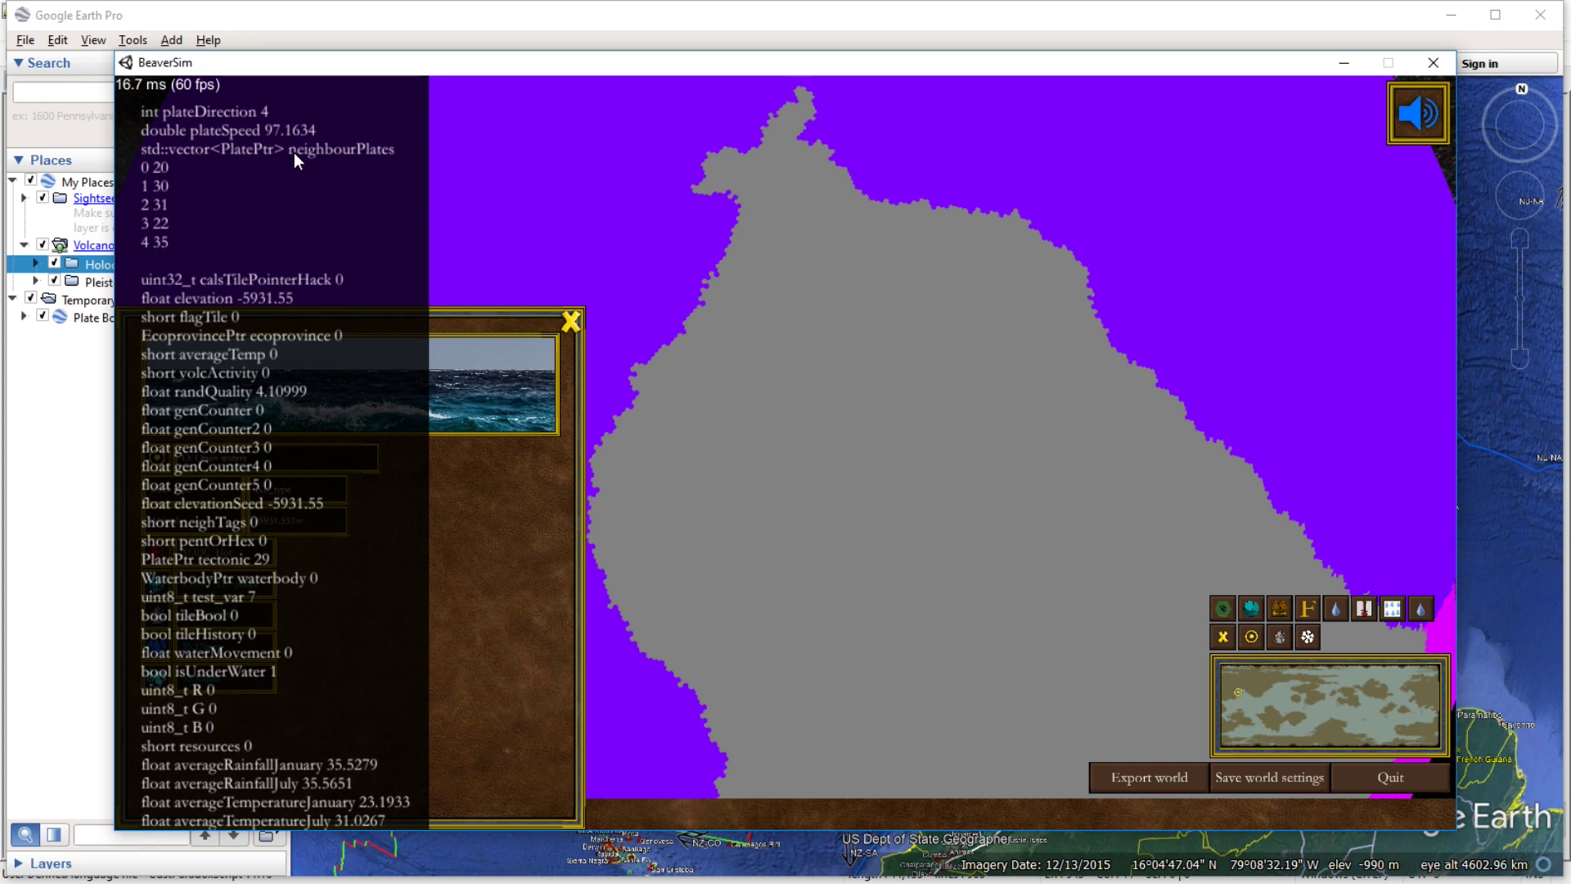
click(570, 328)
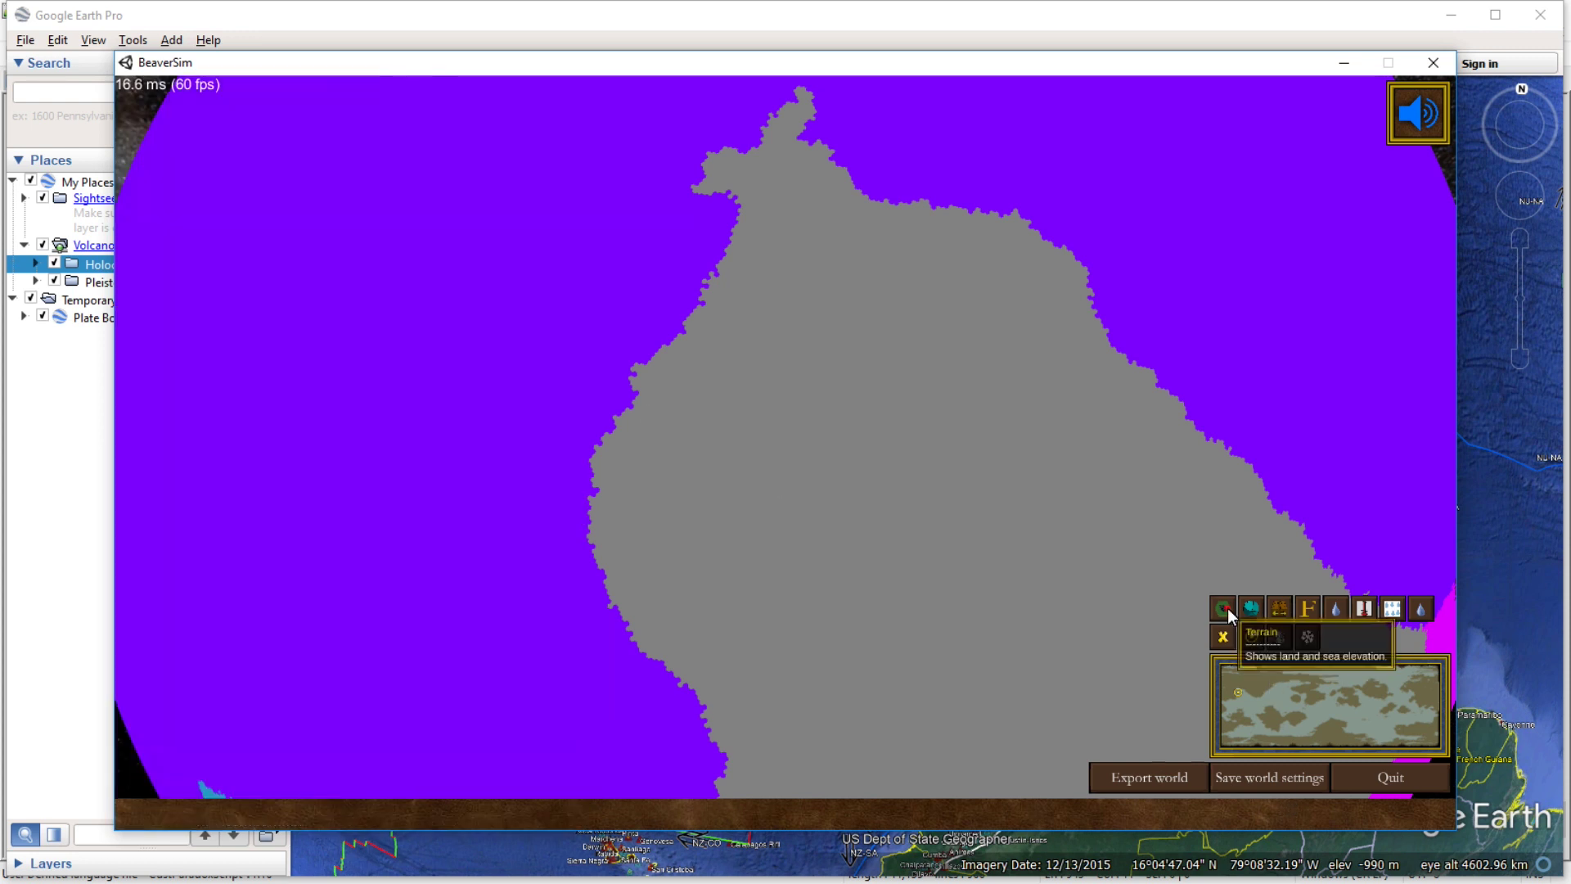
Return to the Terrain view and inspect the details of a tile in the grey high peaks west of the bay.
click(1226, 608)
scroll(753, 401, down, 5)
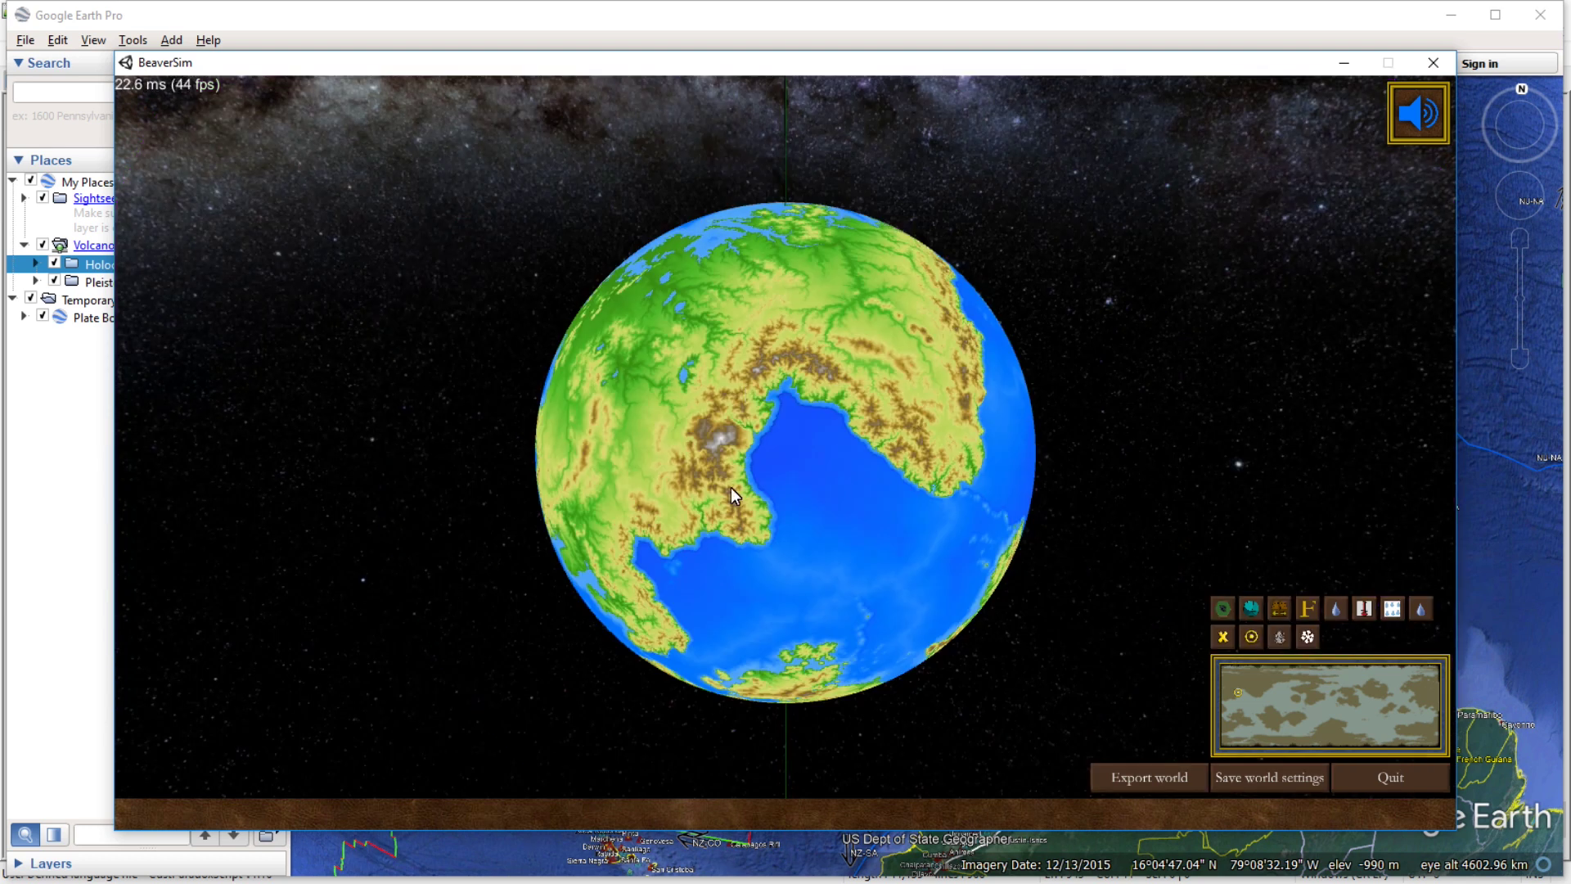
scroll(731, 482, up, 4)
scroll(767, 425, up, 3)
click(763, 401)
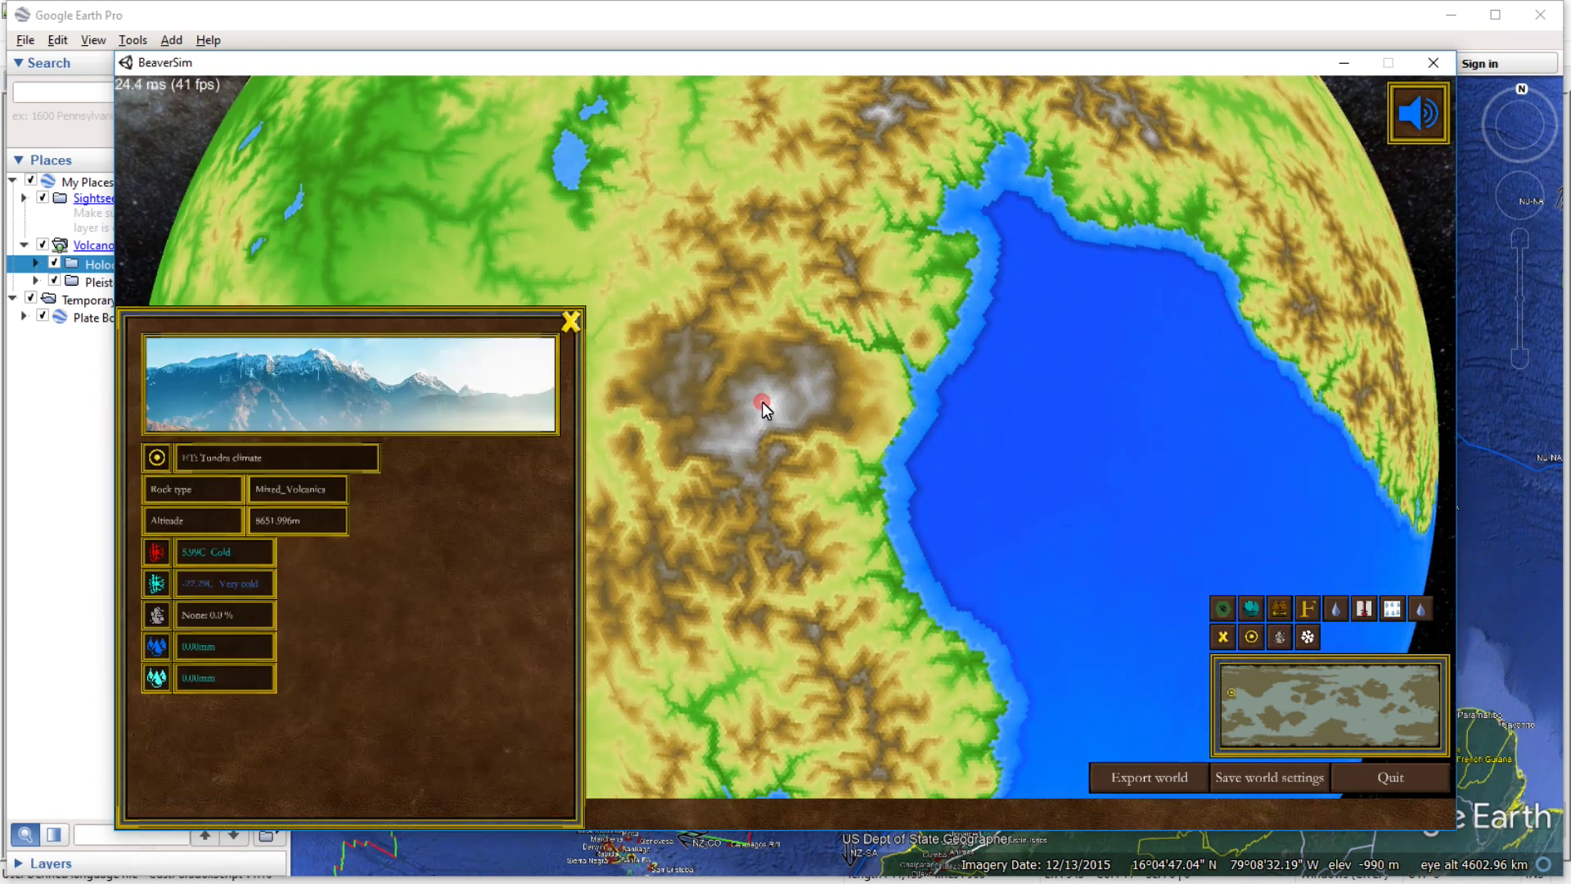
click(571, 321)
Examine the mountain ranges along the continent's coasts, from the southern coast up to the ranges surrounding the large bay.
scroll(923, 434, up, 1)
scroll(920, 461, down, 3)
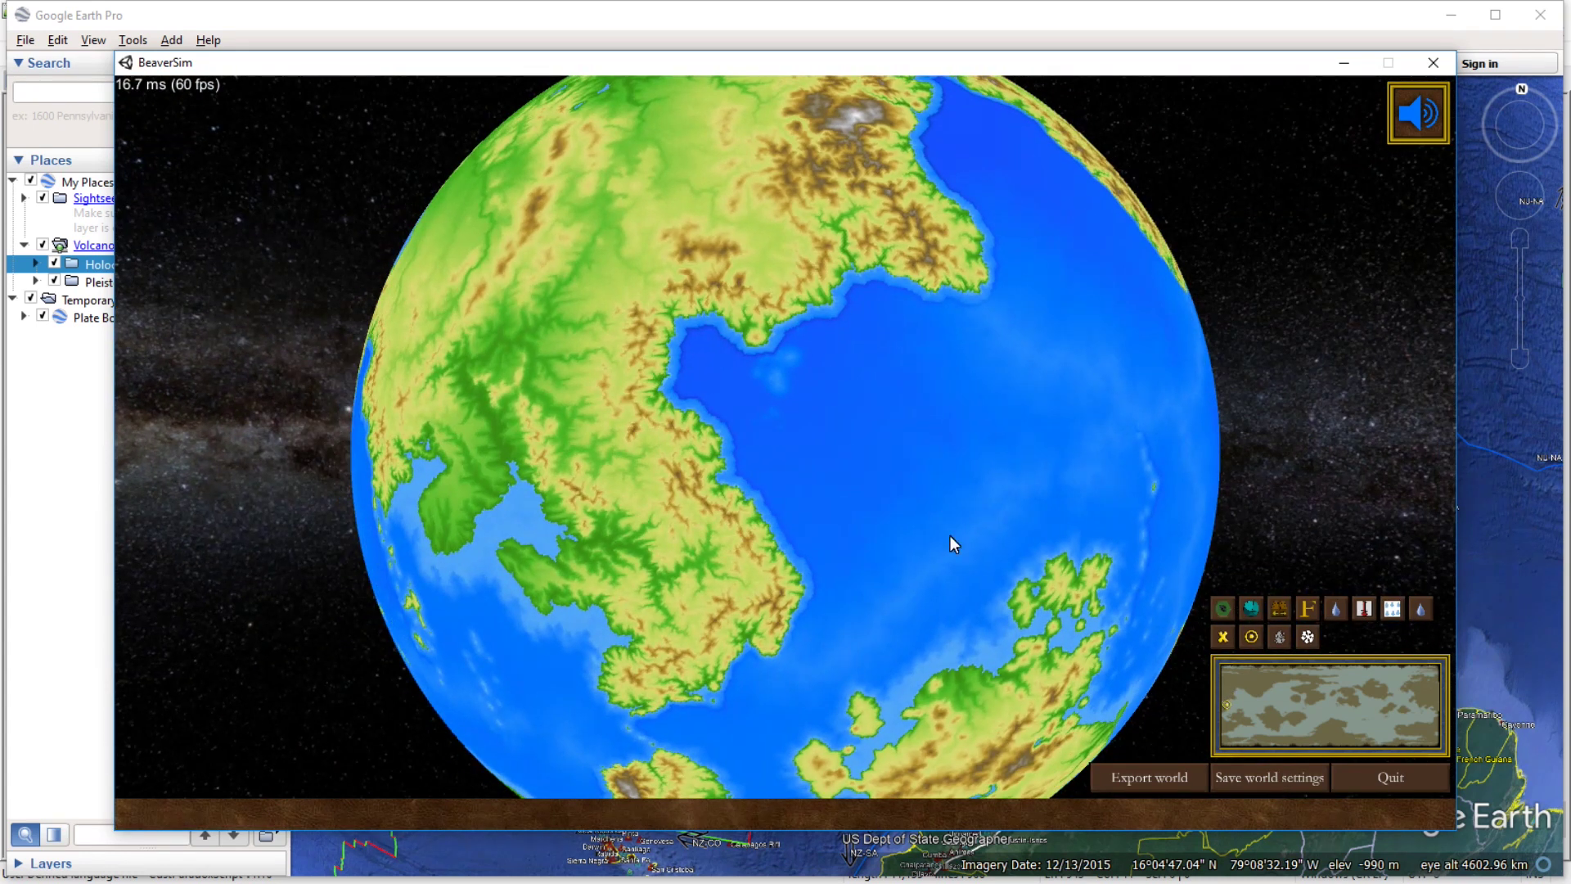
scroll(760, 519, up, 1)
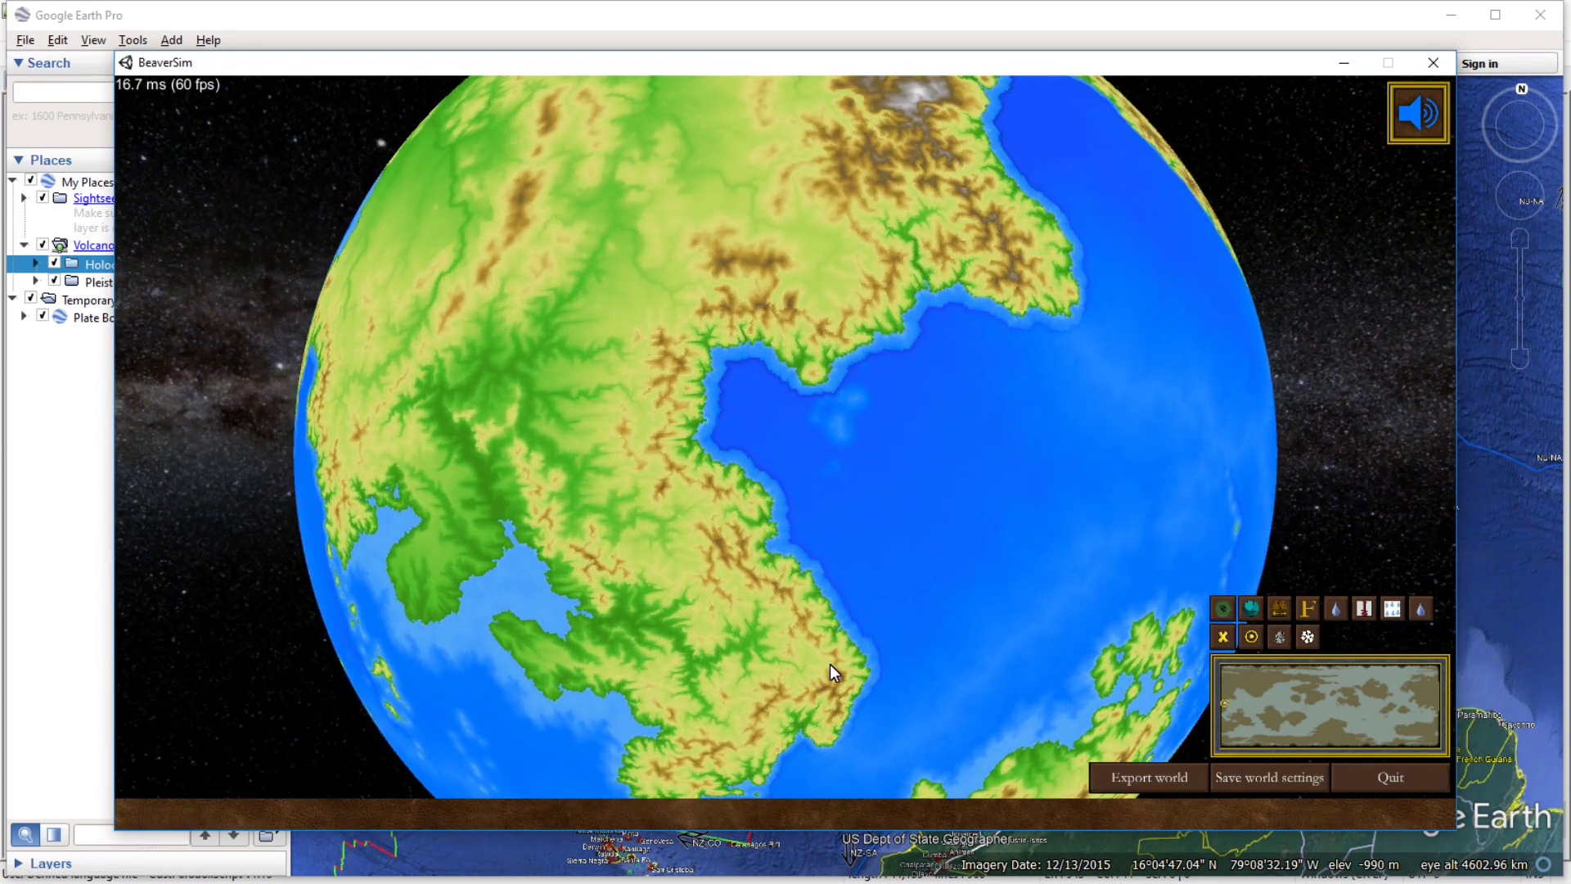
key(d)
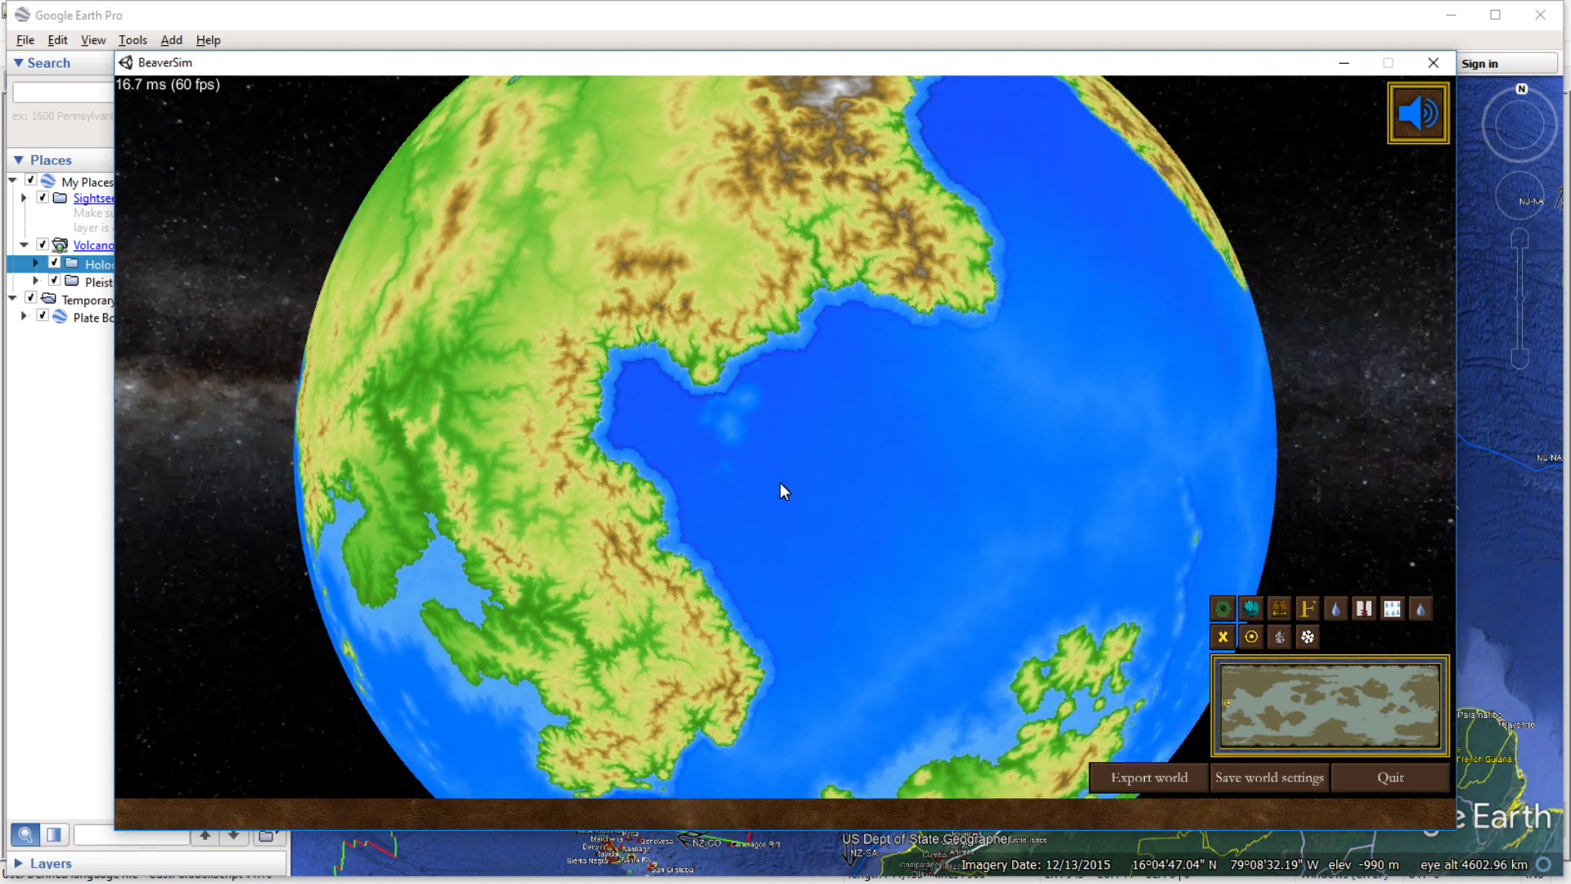
key(d)
scroll(779, 483, down, 1)
key(w)
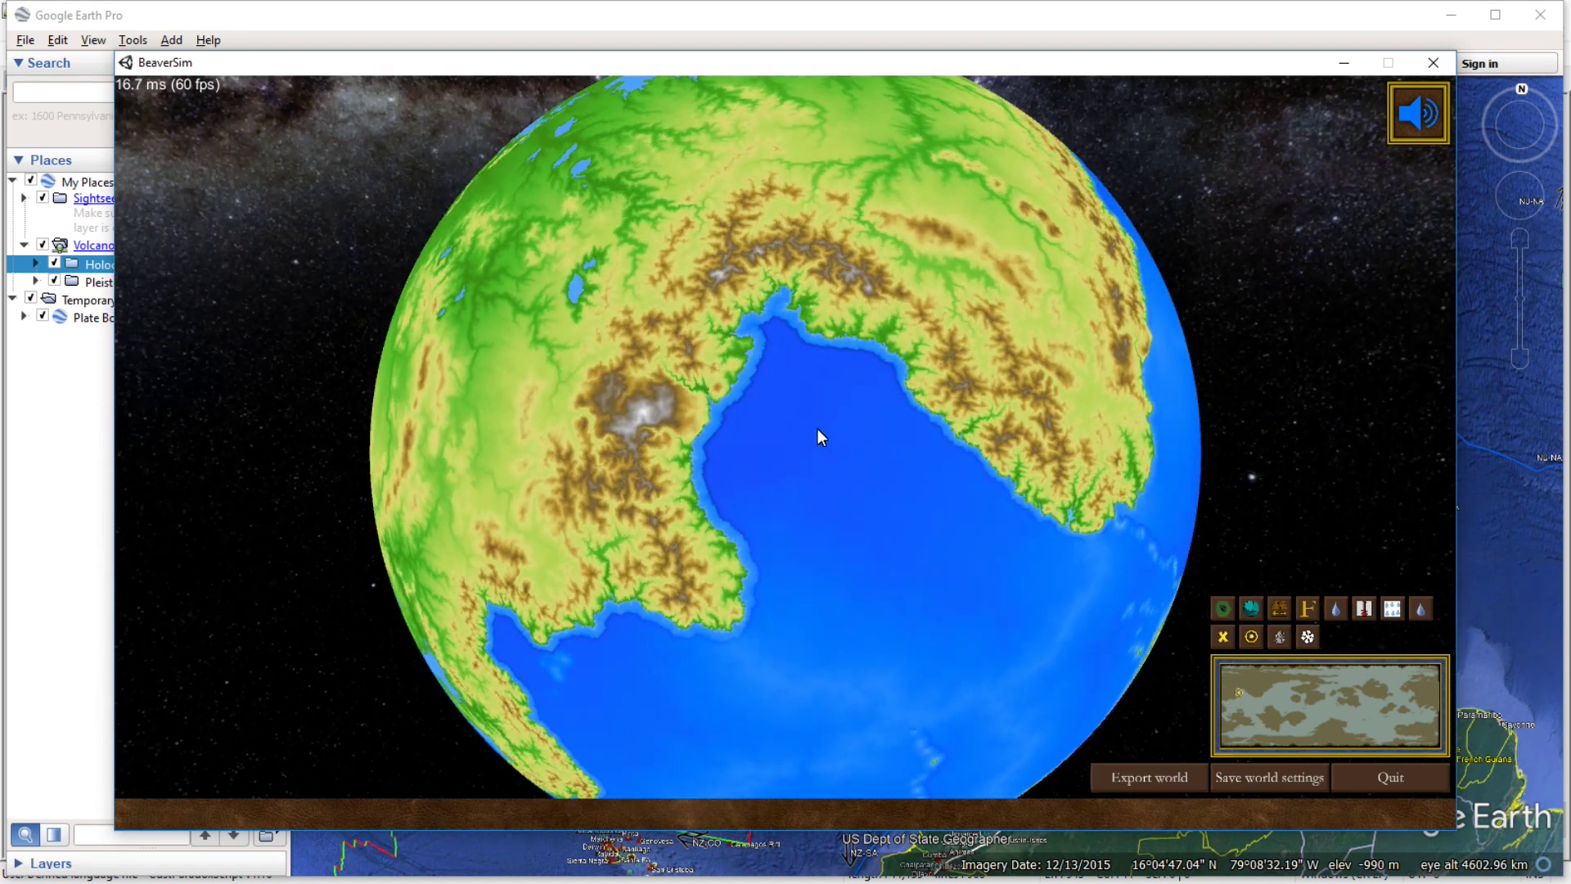
scroll(818, 432, up, 2)
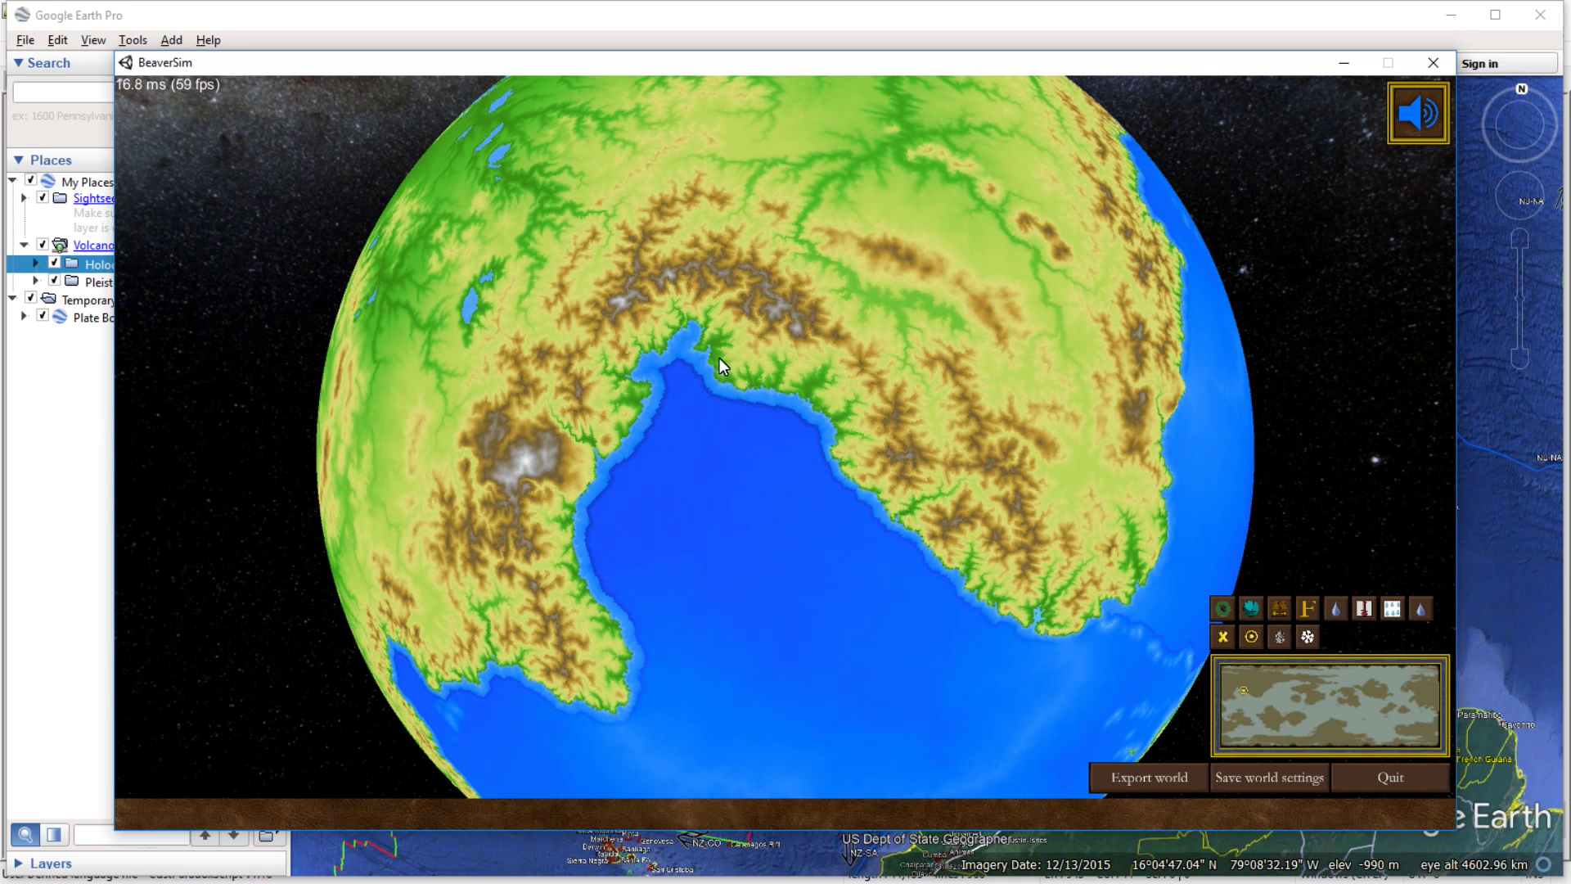
Inspect the details of a grey peak tile in the brown mountains south of the large highland, and close them.
scroll(519, 498, up, 5)
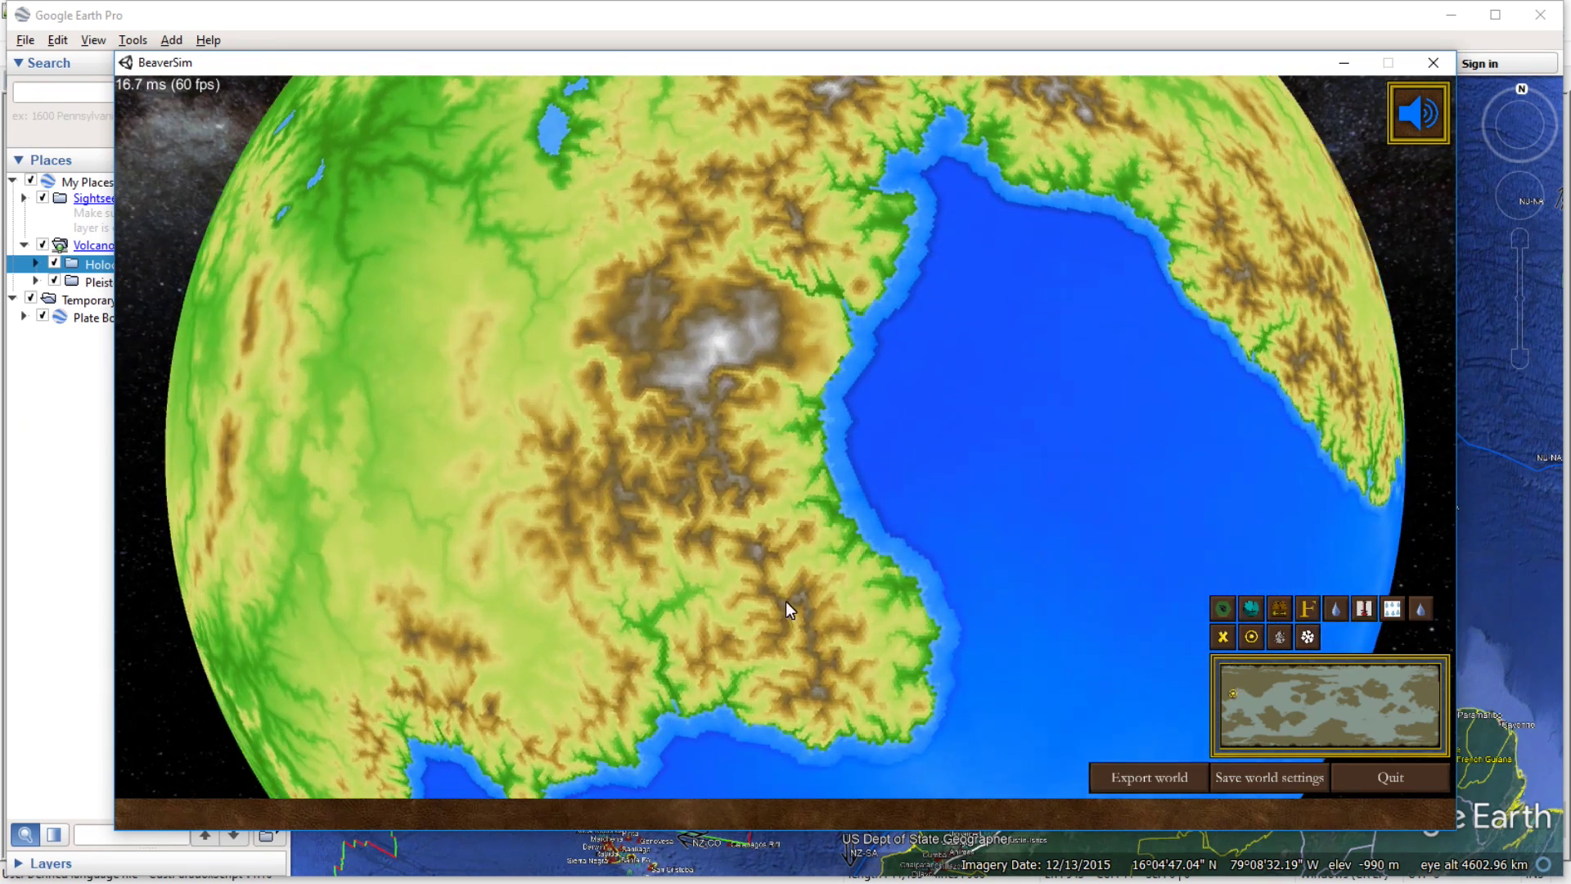
scroll(723, 513, up, 6)
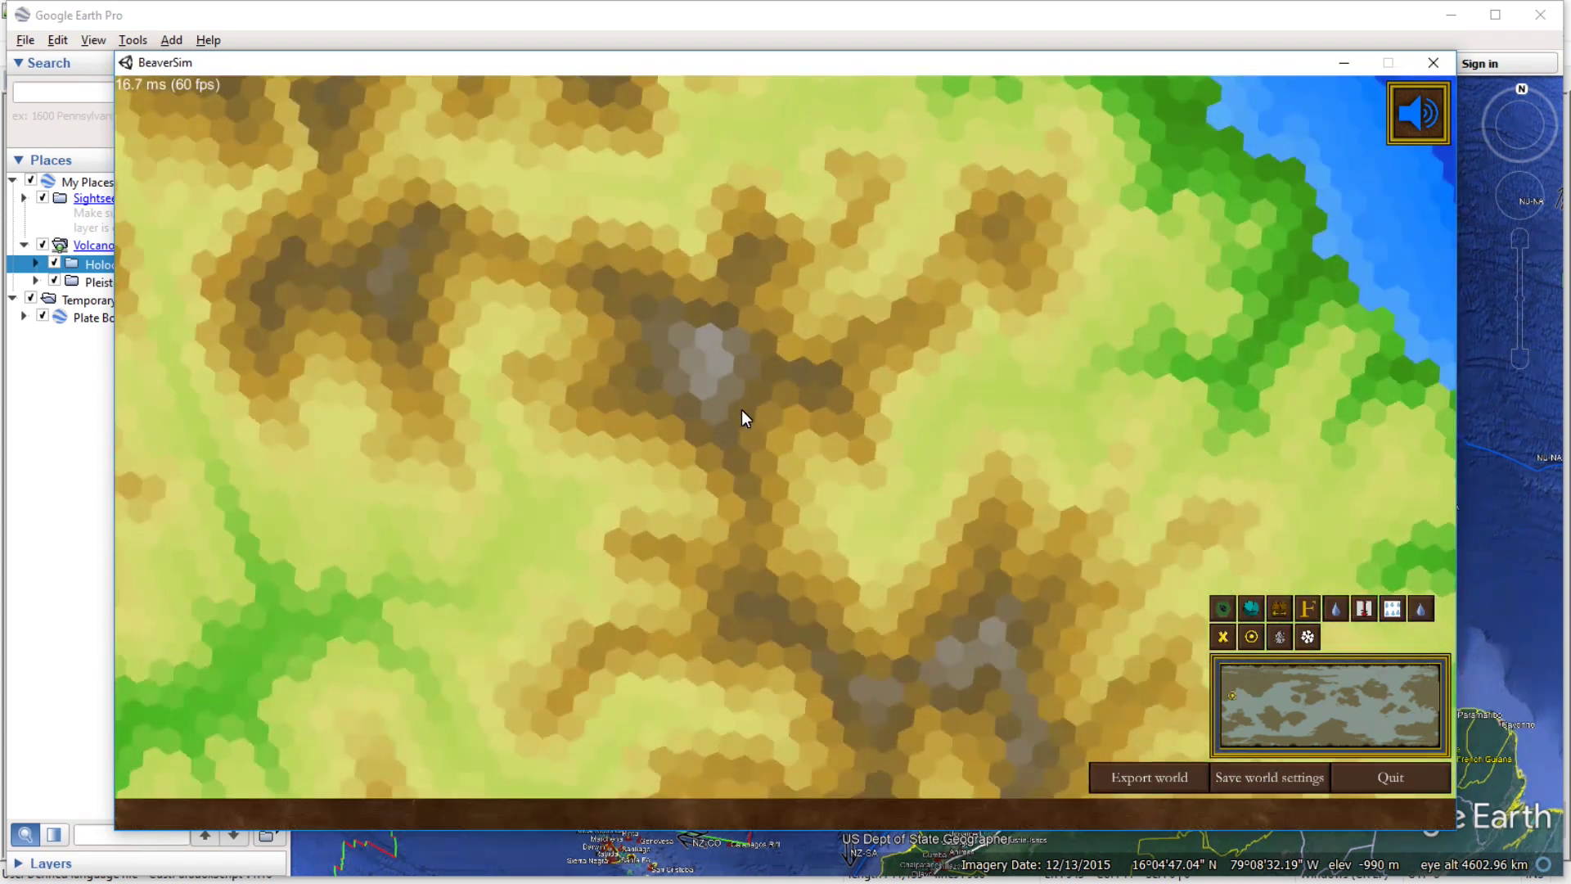
click(725, 371)
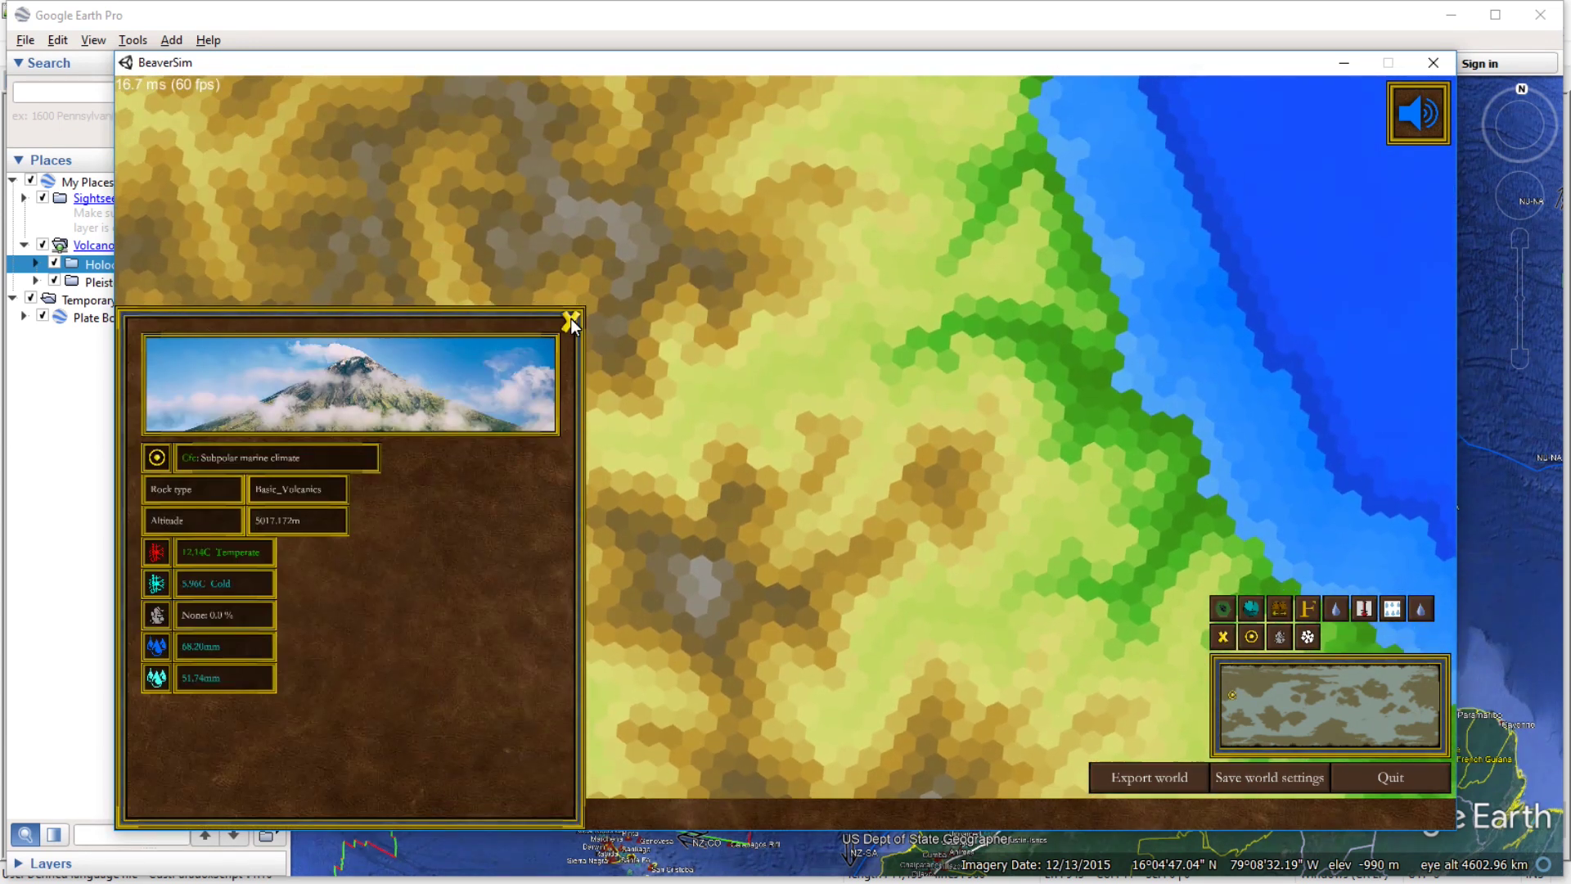
click(570, 321)
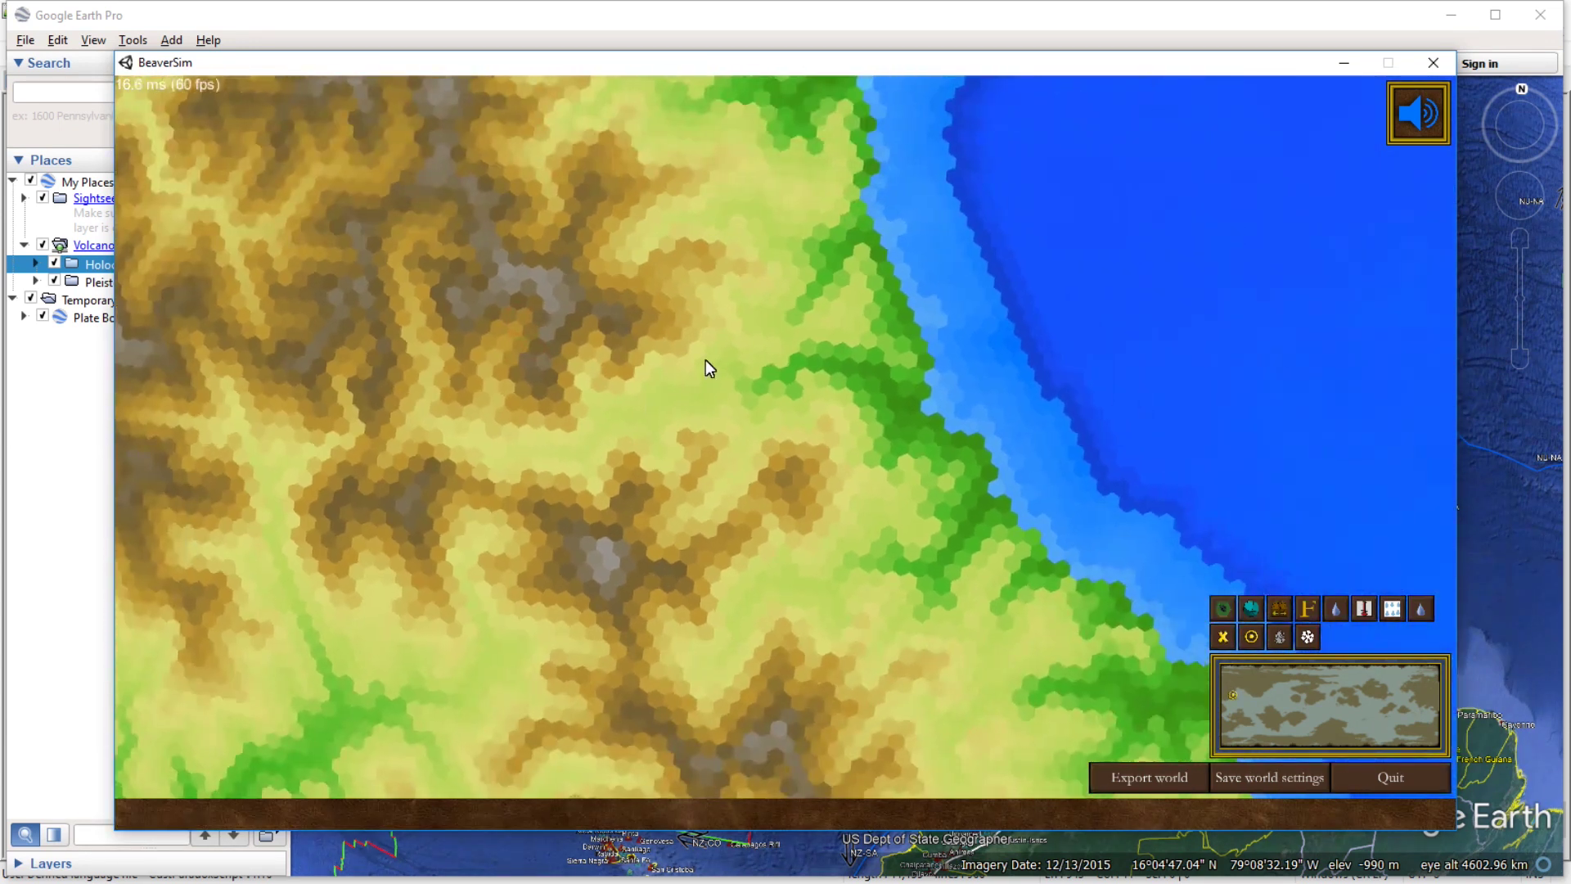
Inspect a dark blue trench tile just off the continental shelf along the southern coast, and close its details.
scroll(728, 519, down, 5)
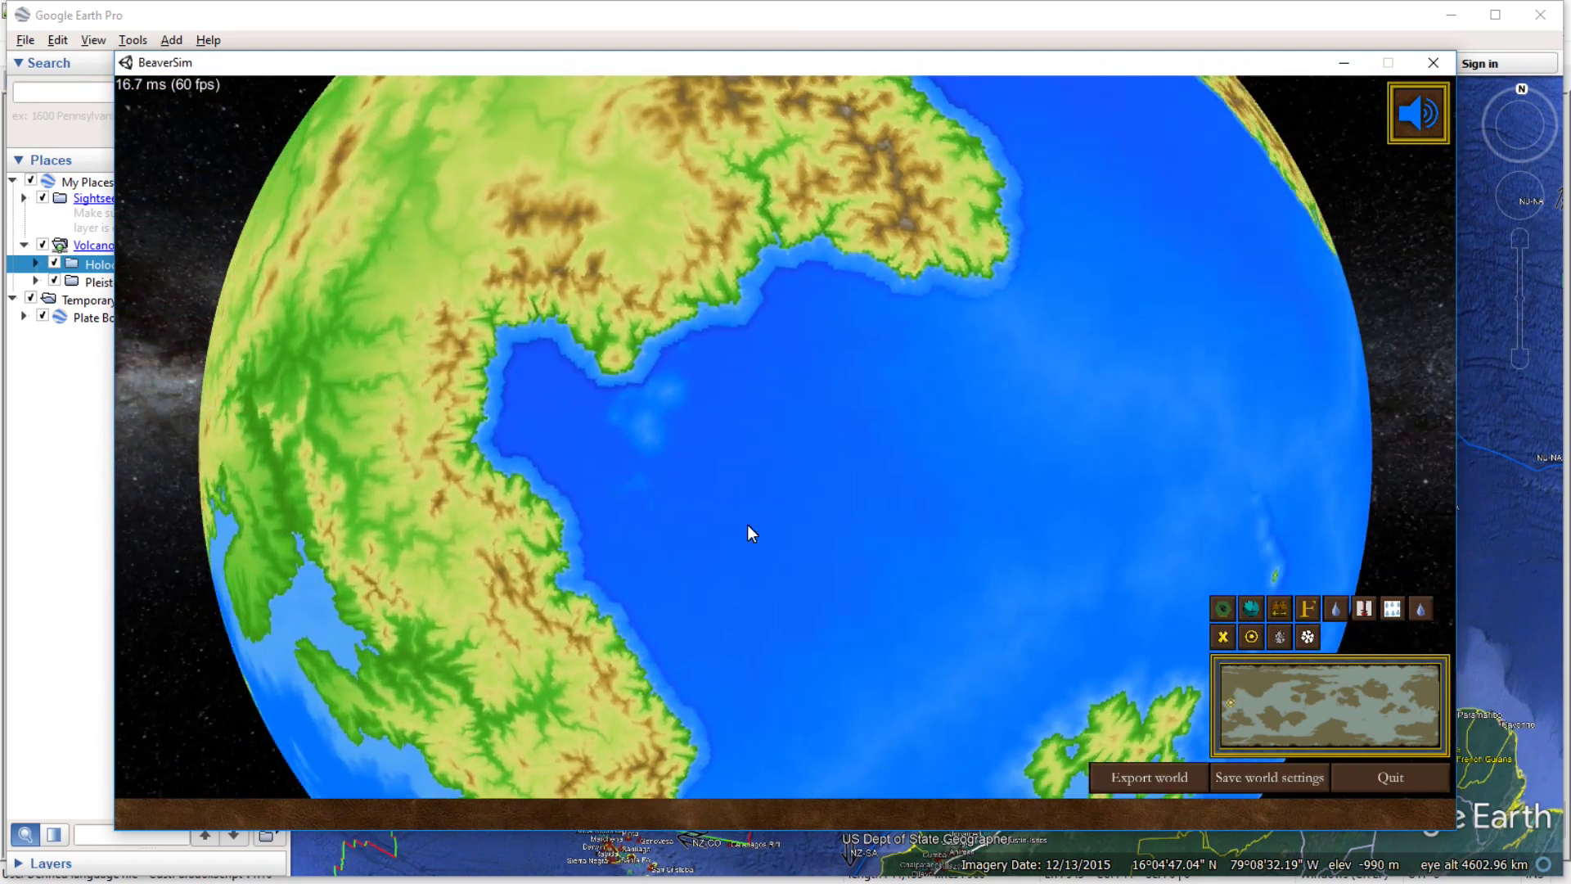
scroll(784, 608, up, 5)
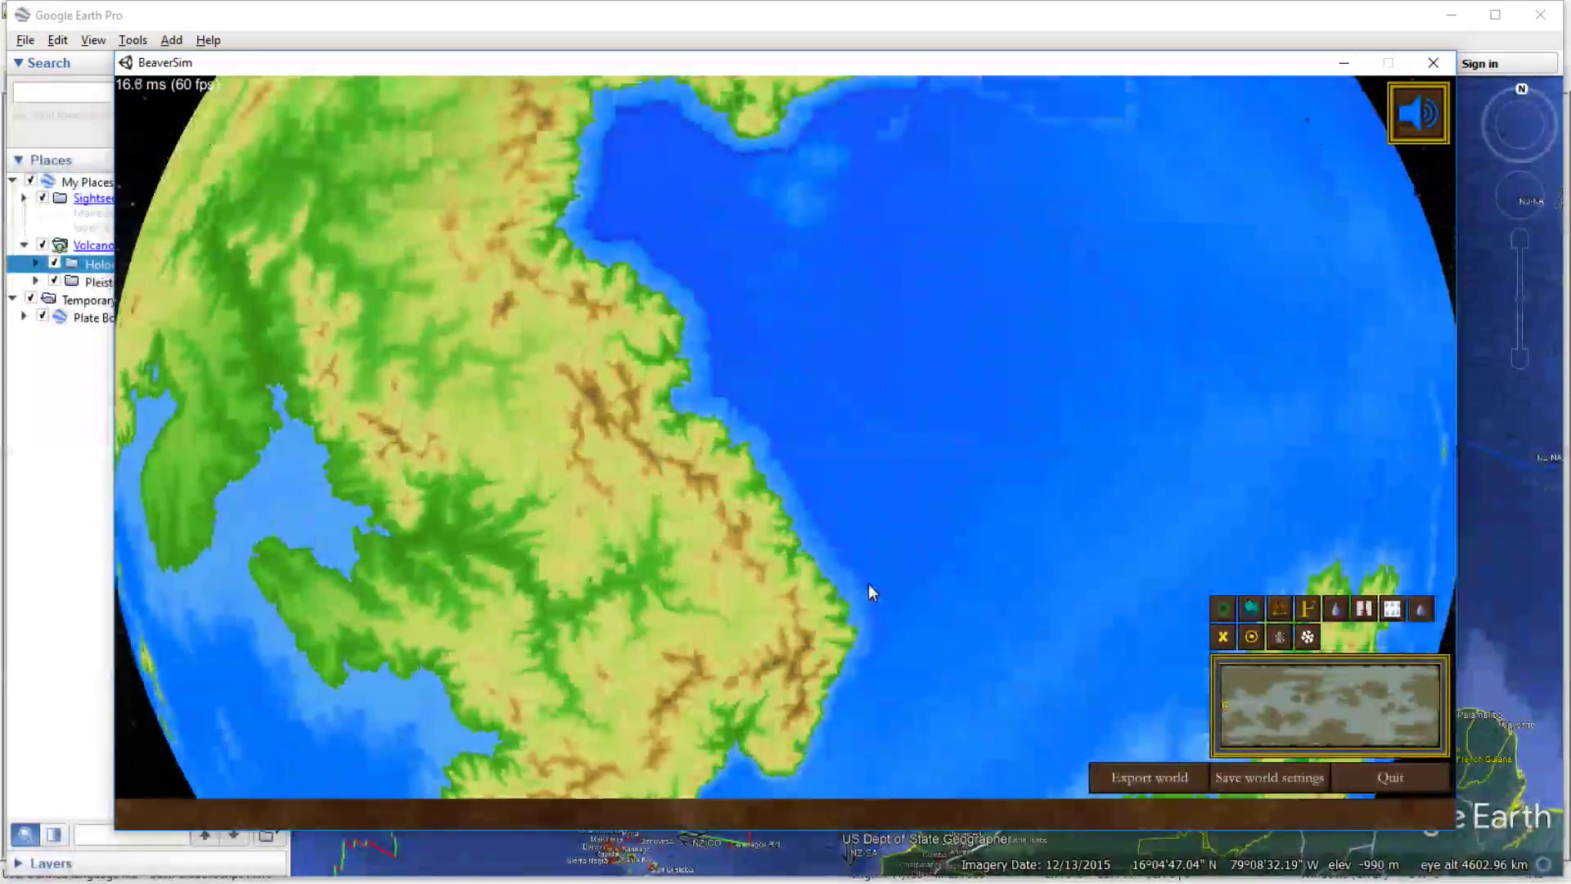
key(w)
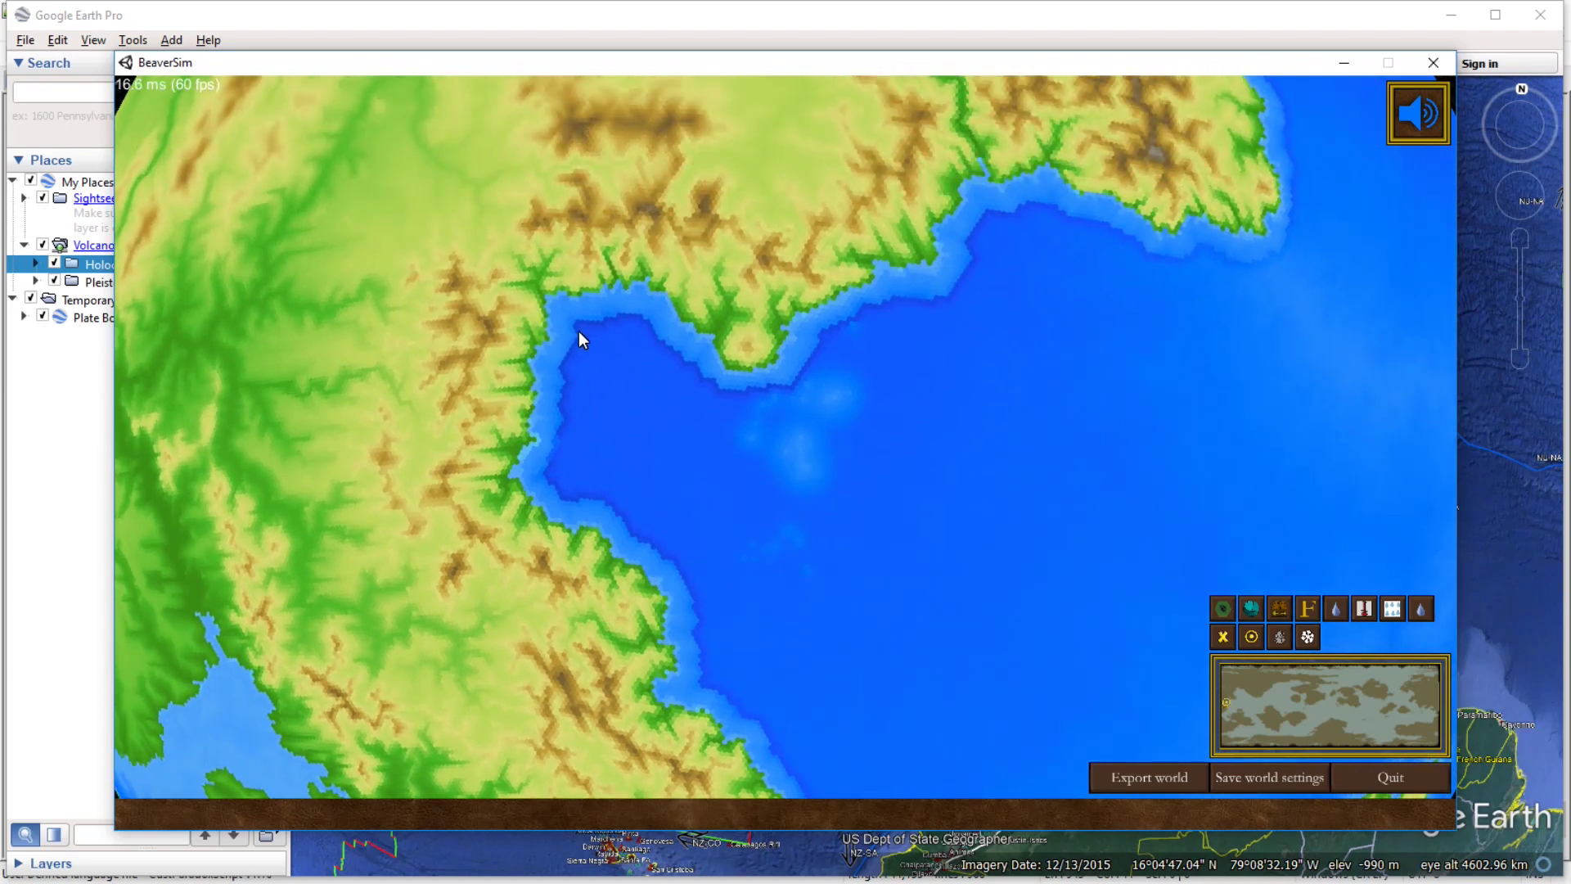
scroll(830, 347, up, 5)
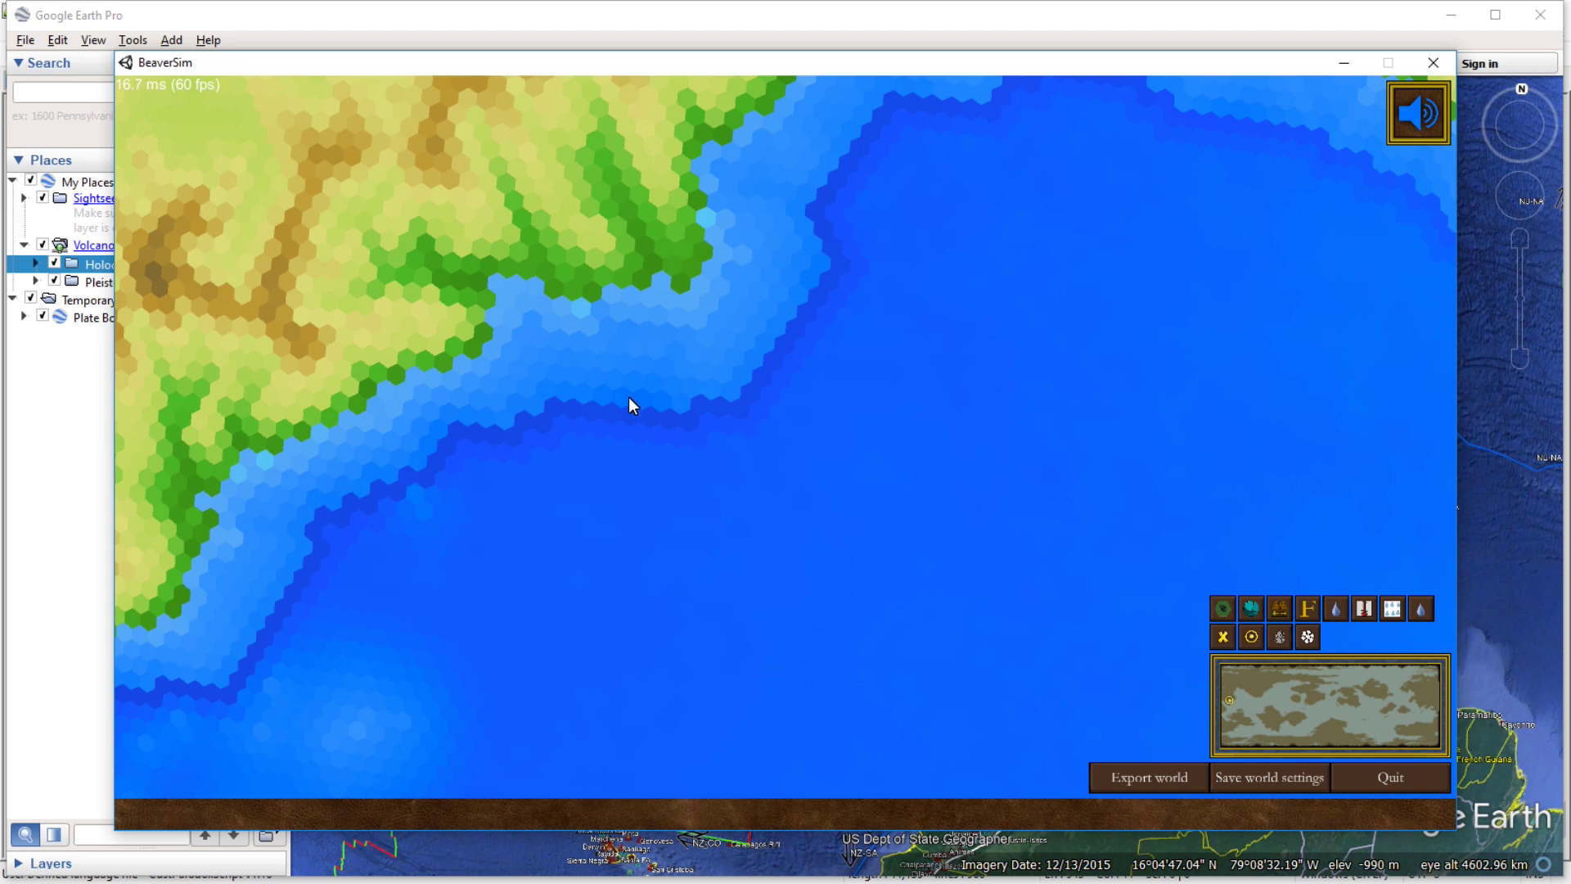
scroll(712, 459, down, 3)
scroll(749, 455, up, 3)
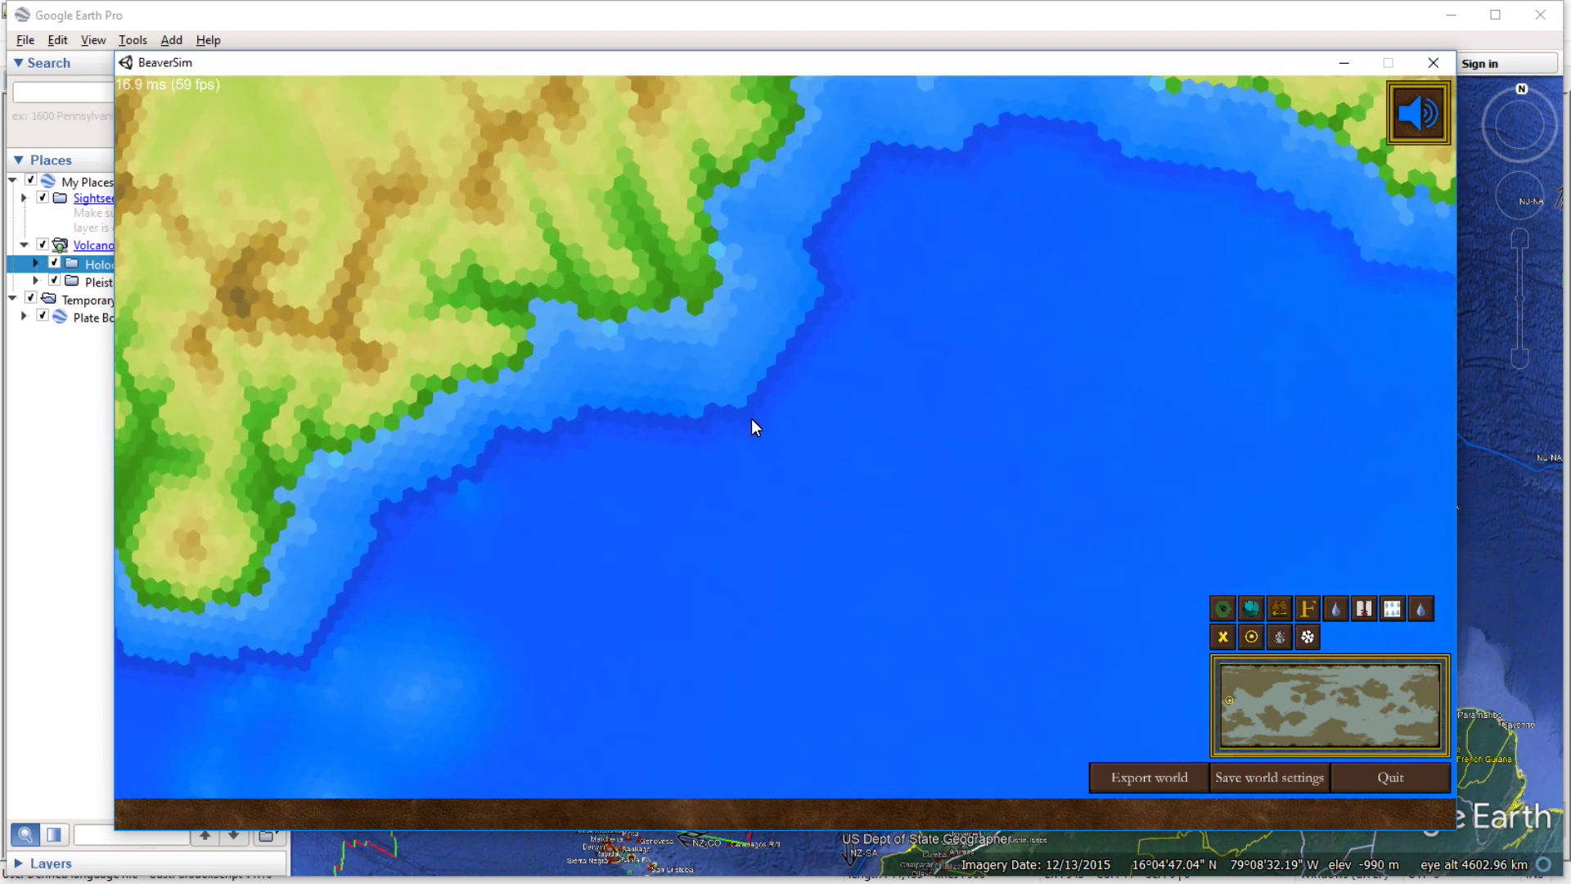
click(753, 411)
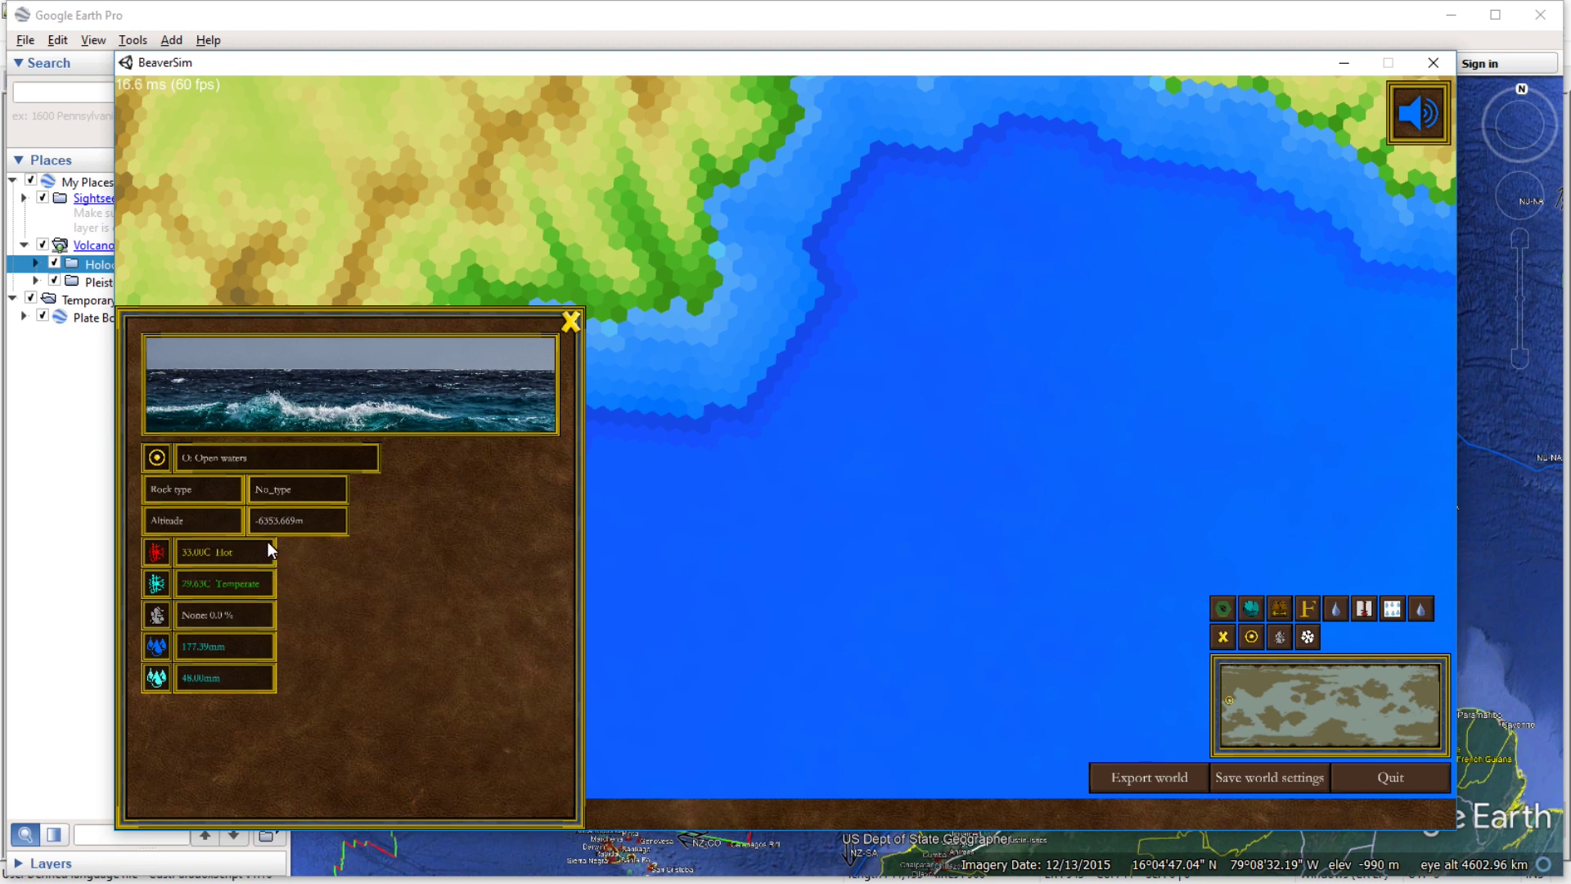
key(d)
scroll(706, 352, down, 4)
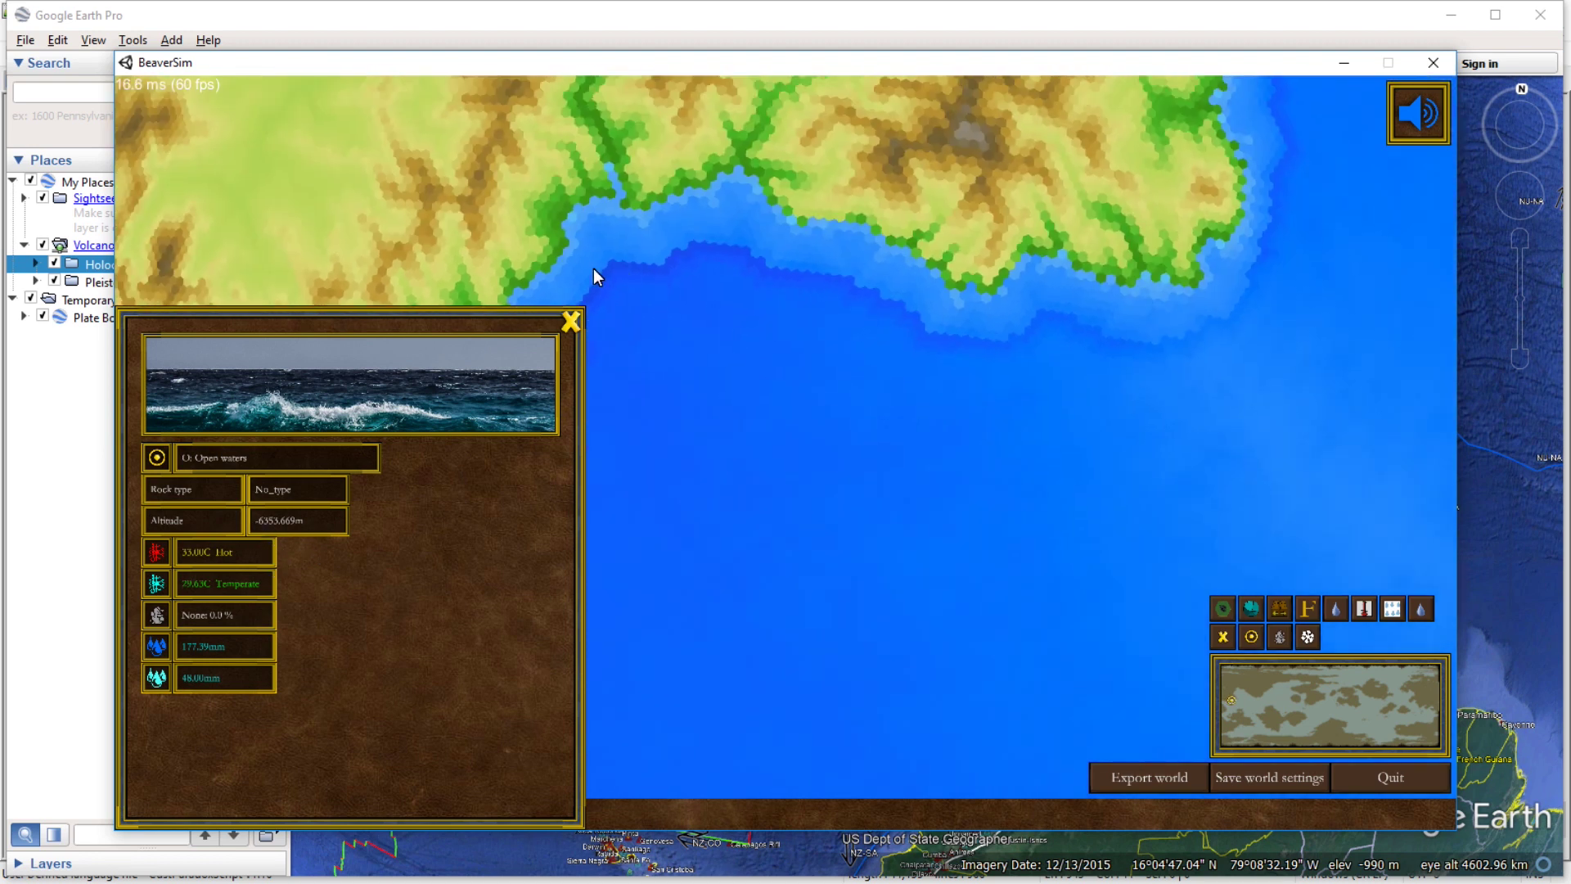
click(571, 321)
Compare the mountain ranges west and north of the large bay with those on the peninsula east of it.
scroll(814, 467, down, 5)
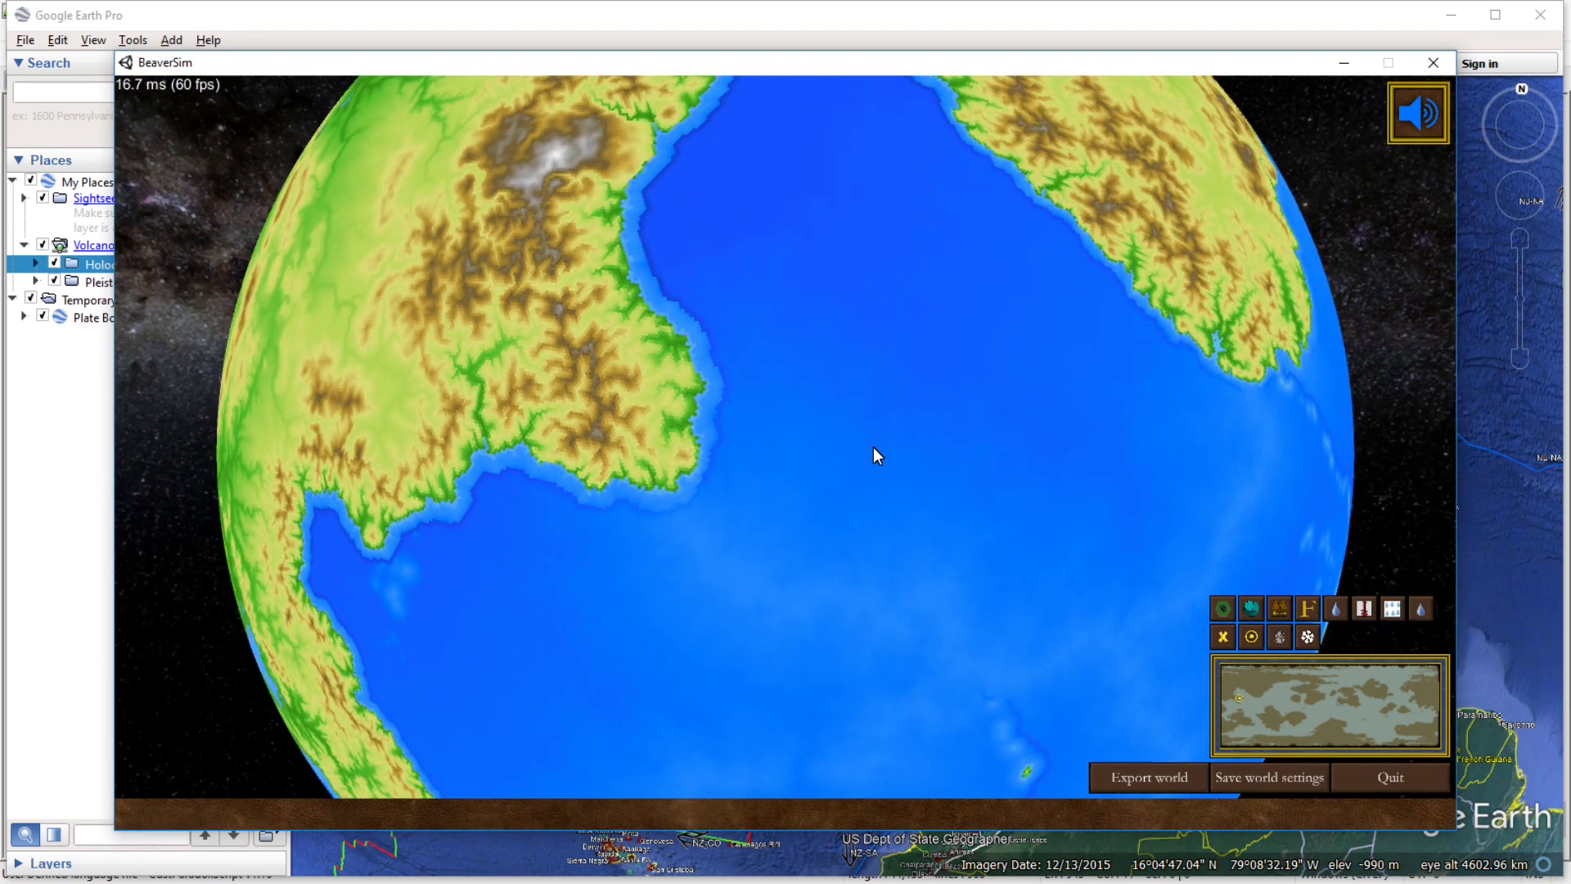
key(w)
key(s)
key(a)
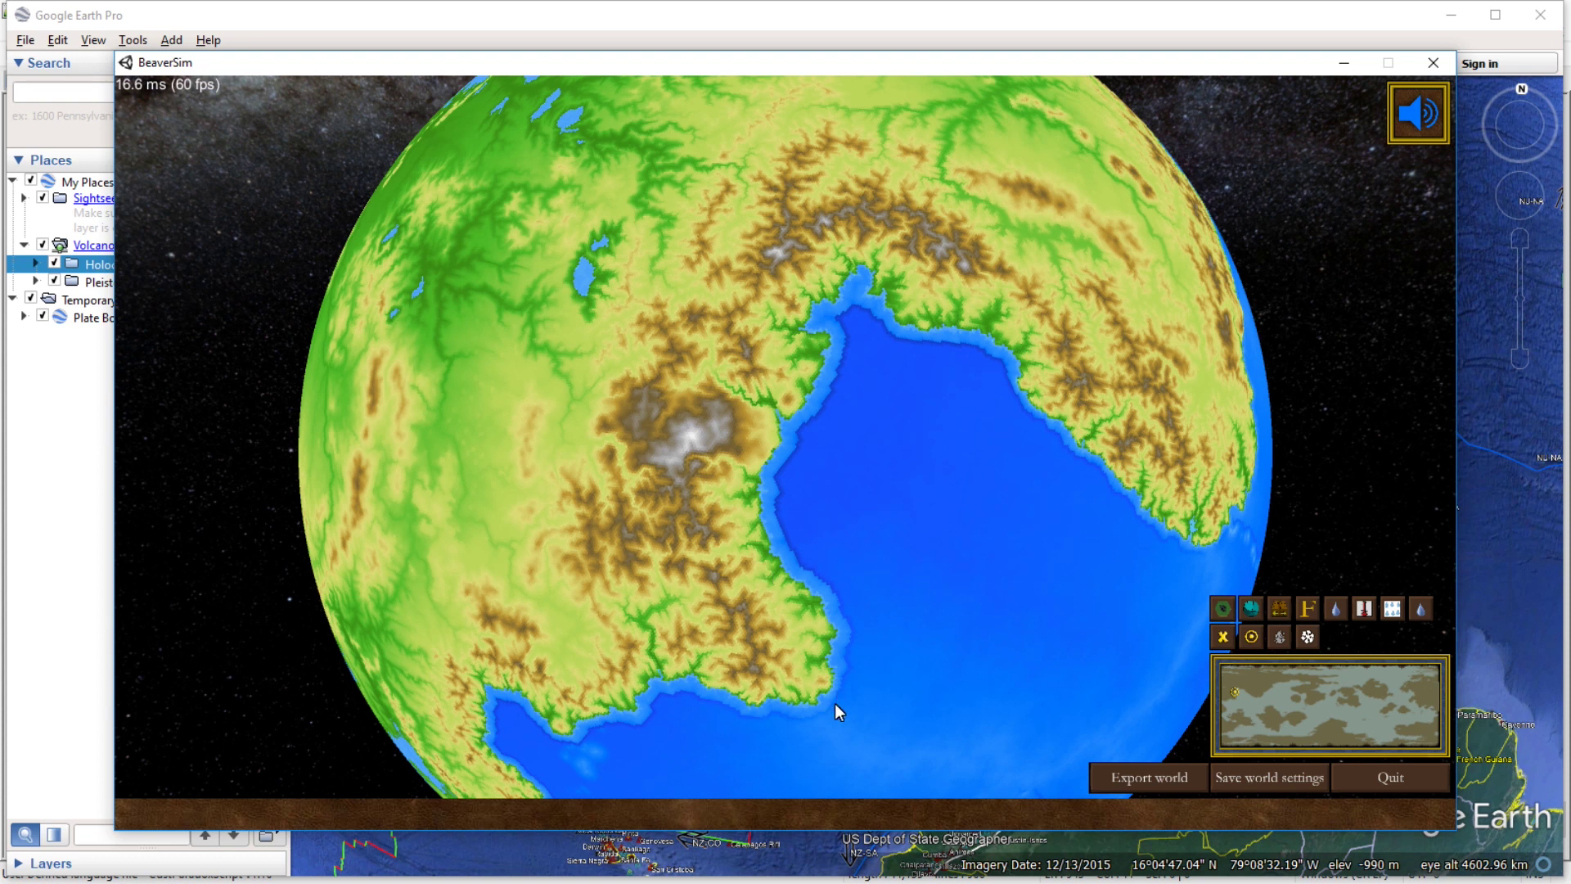
scroll(874, 537, down, 3)
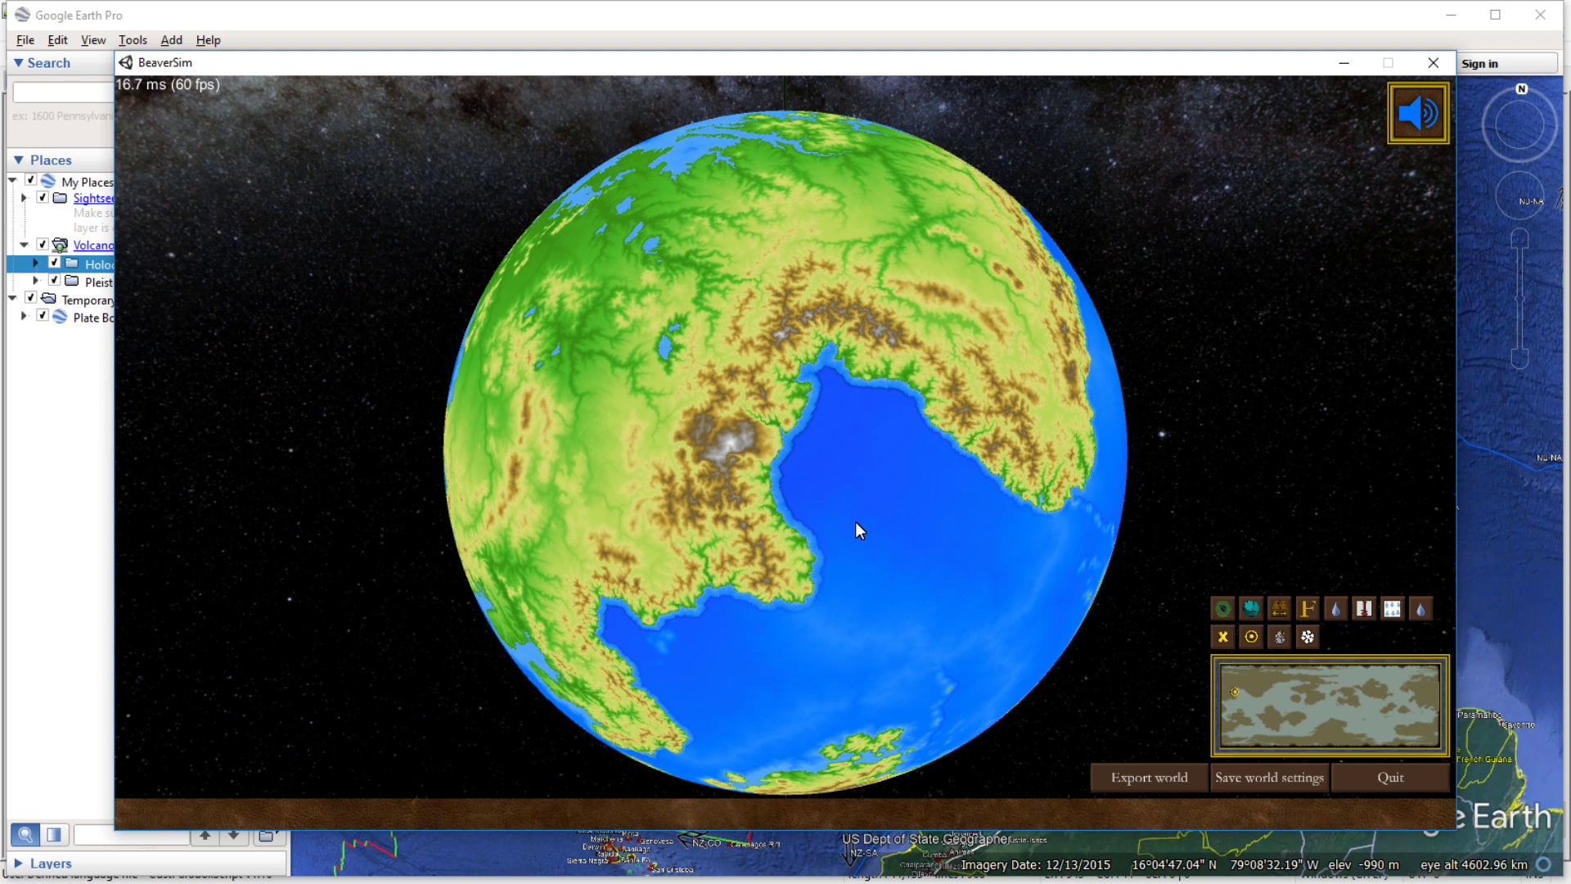
scroll(840, 375, up, 3)
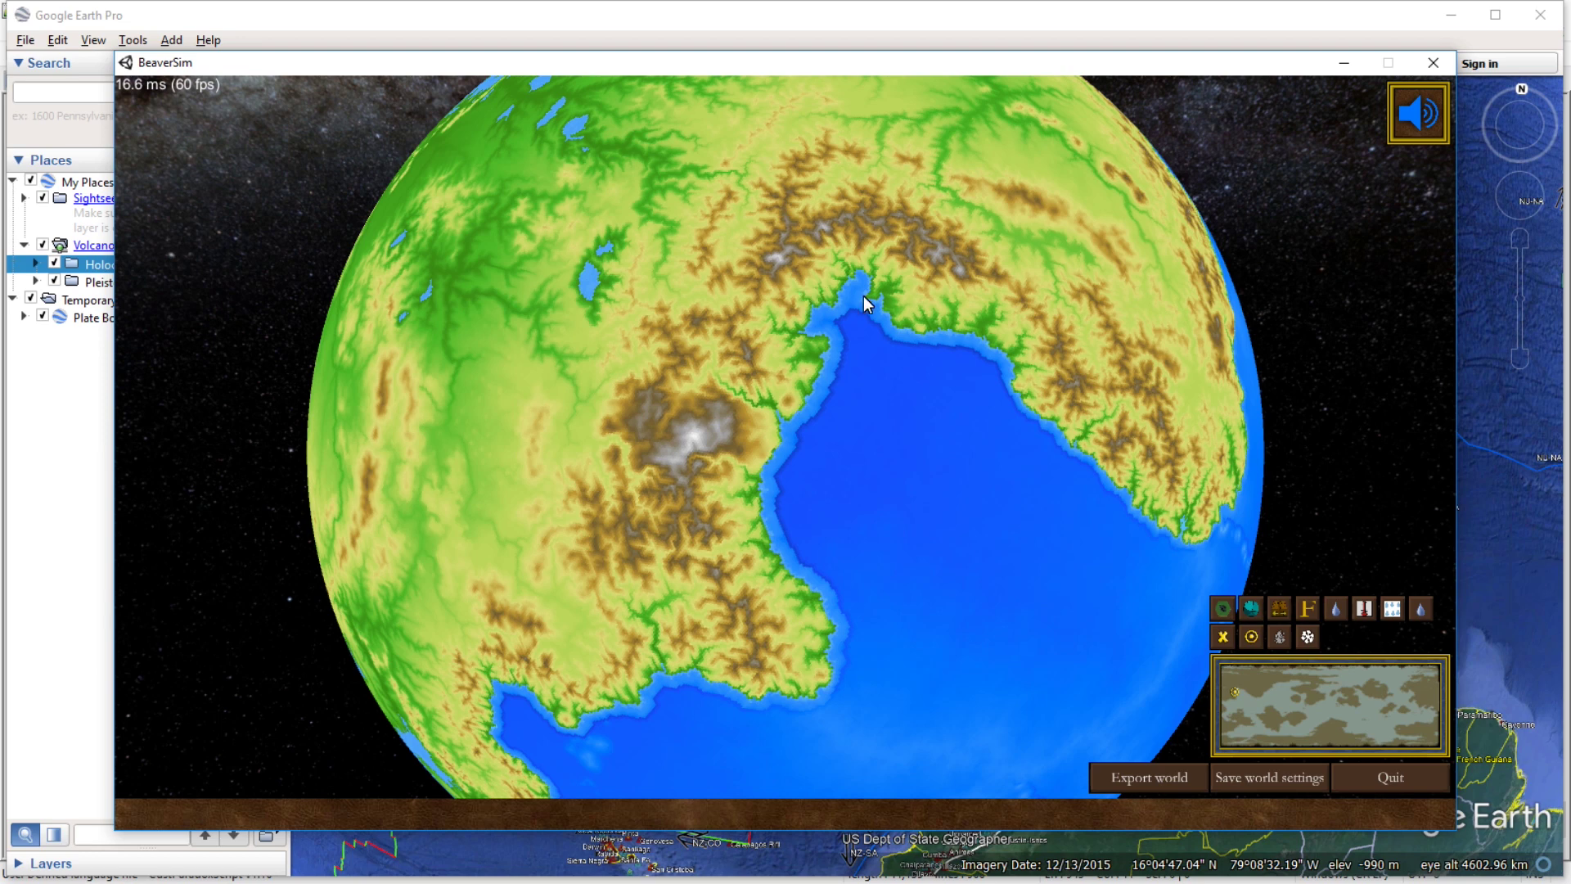
mouse_move(863, 297)
mouse_down()
mouse_move(819, 477)
mouse_move(767, 509)
mouse_move(773, 538)
mouse_up()
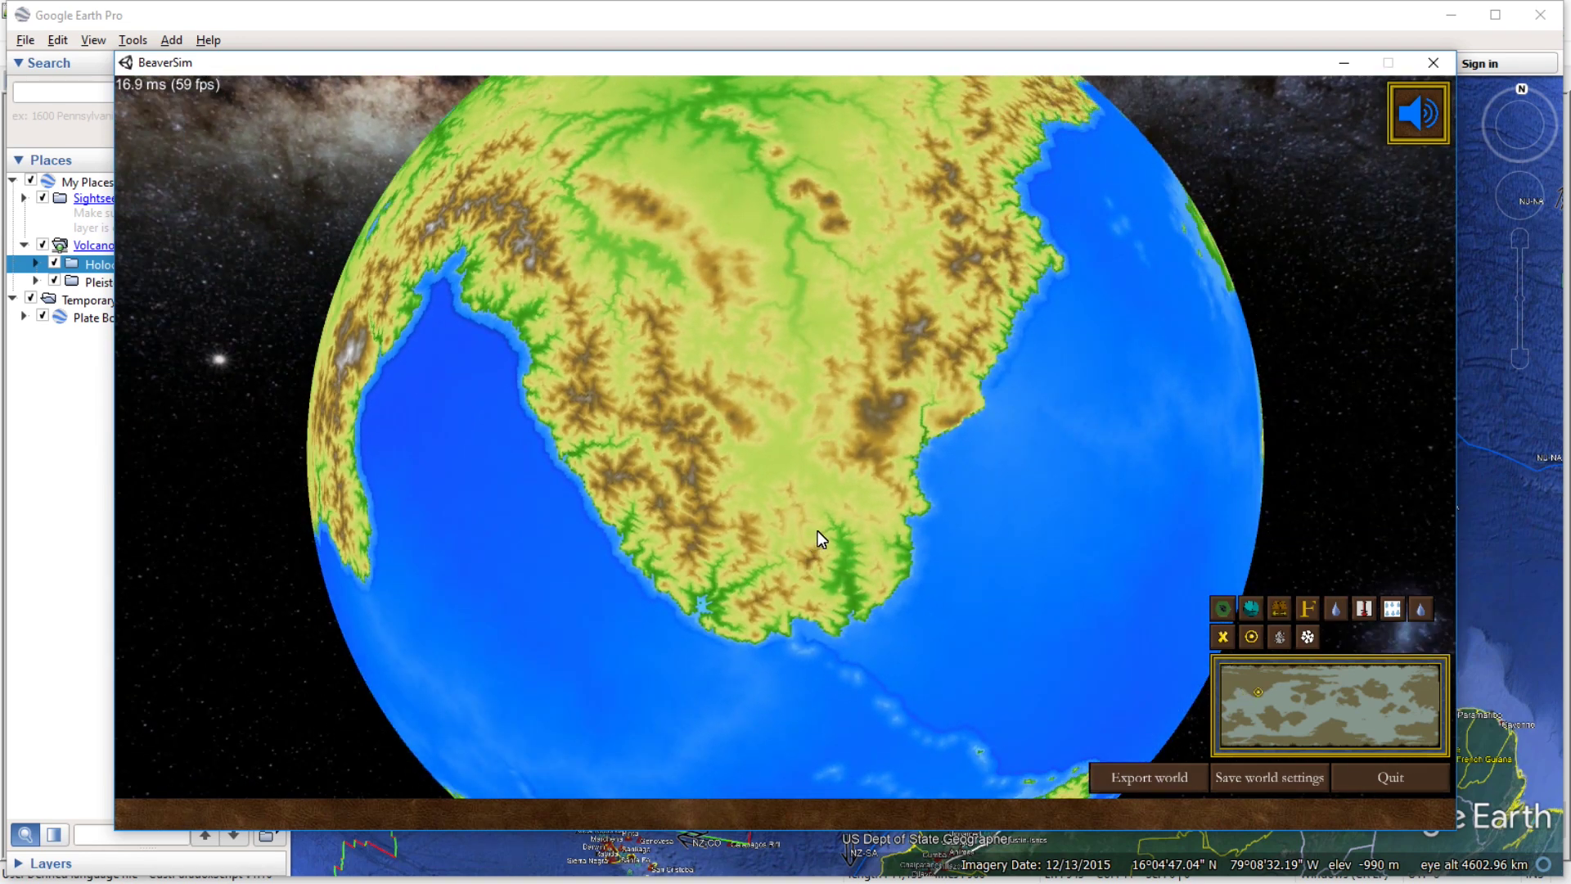
key(Left)
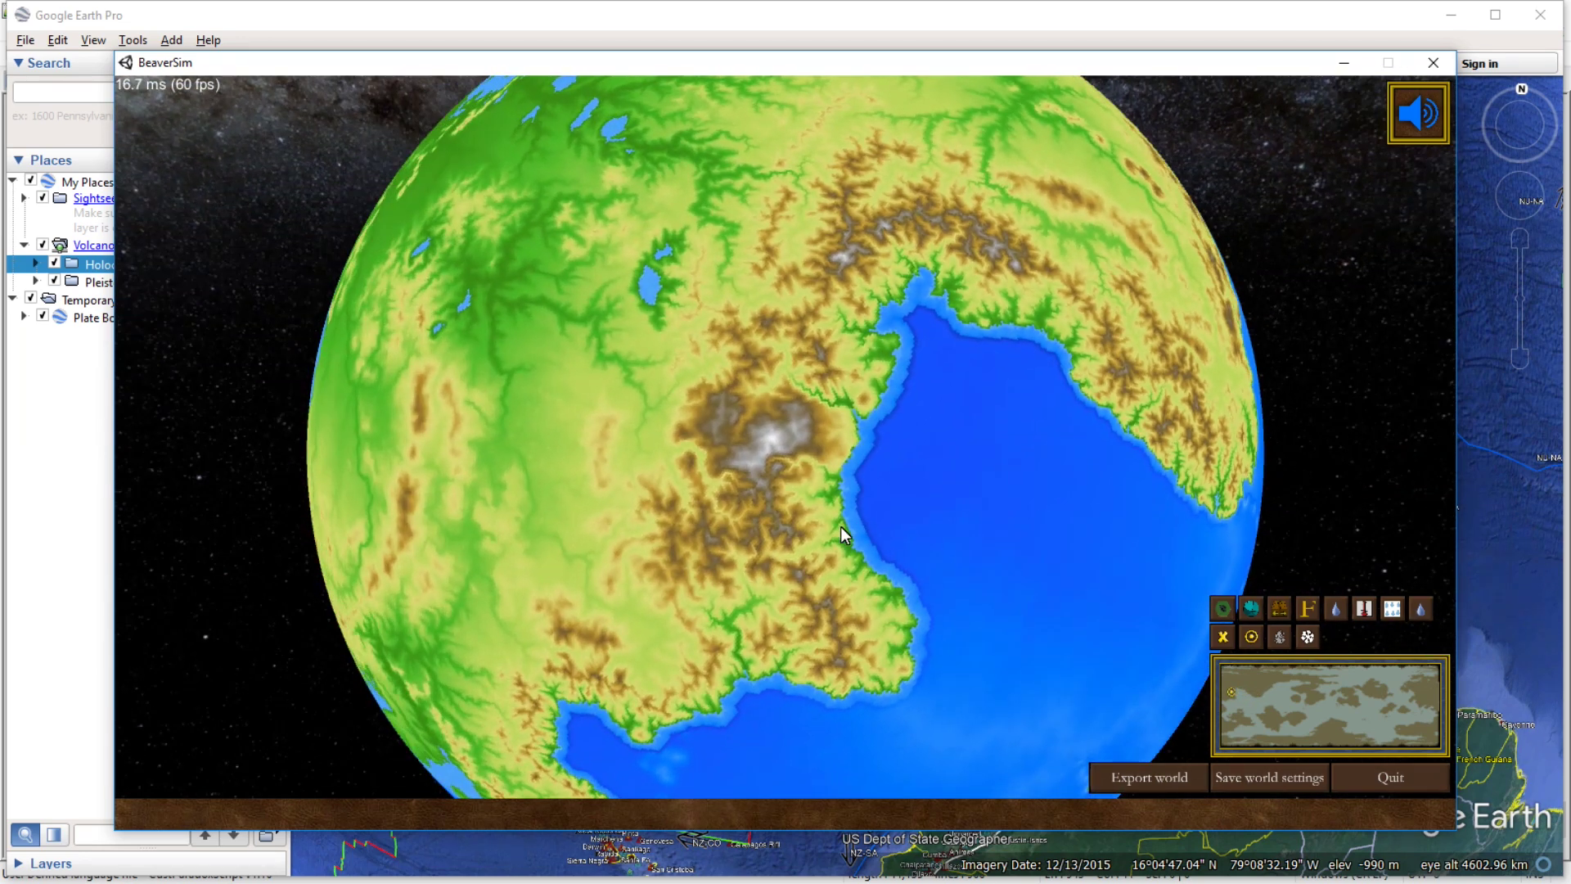
key(Right)
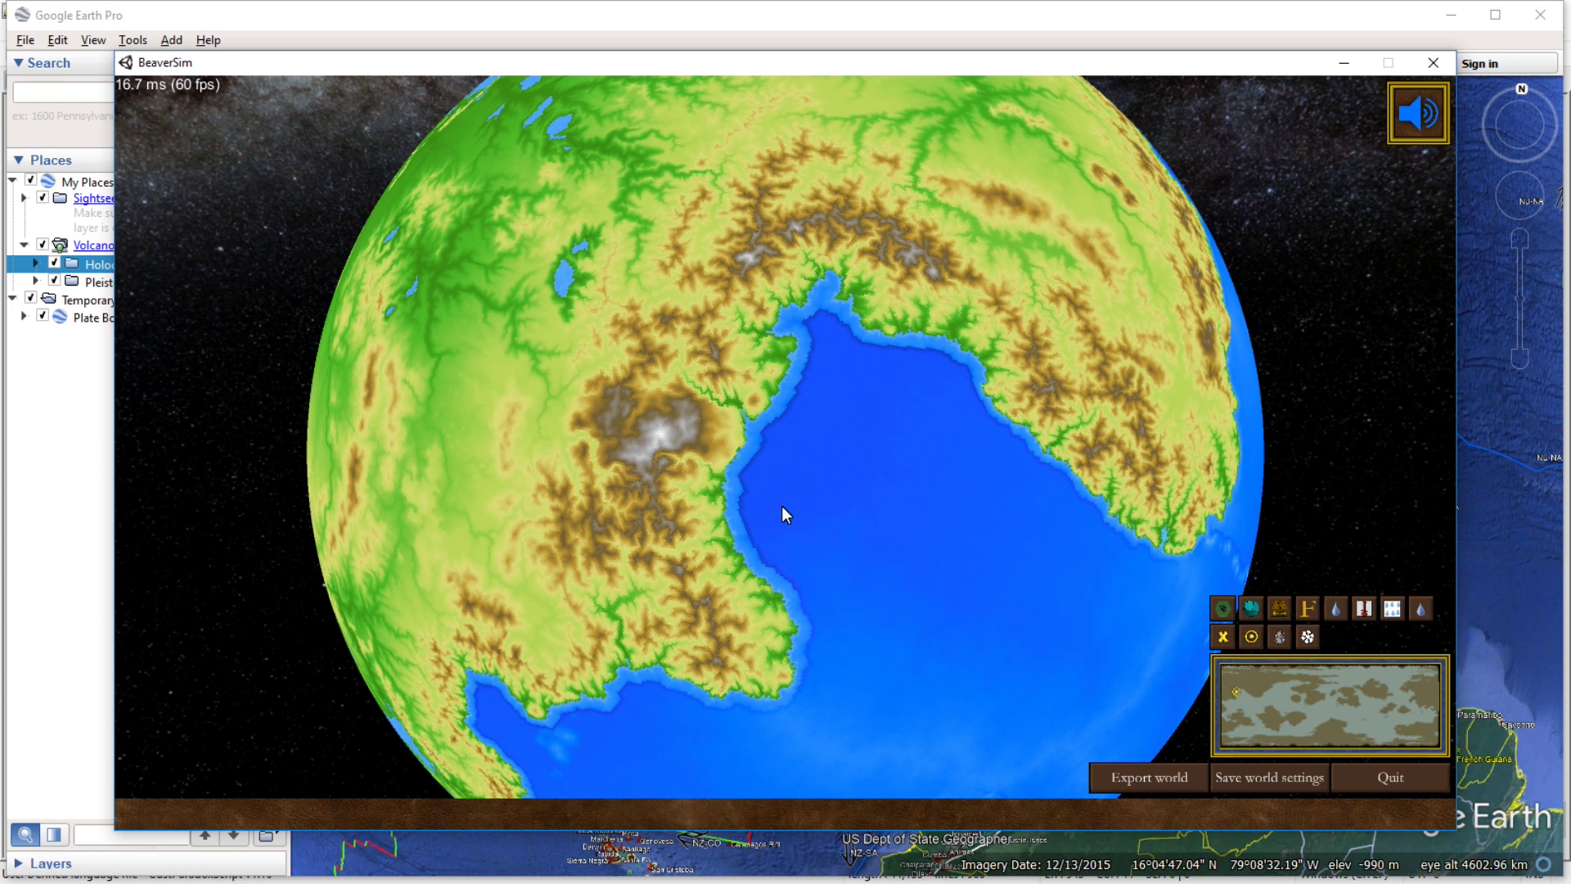
Show the Rock type map and examine the rocks on both sides of the large bay.
scroll(750, 566, up, 3)
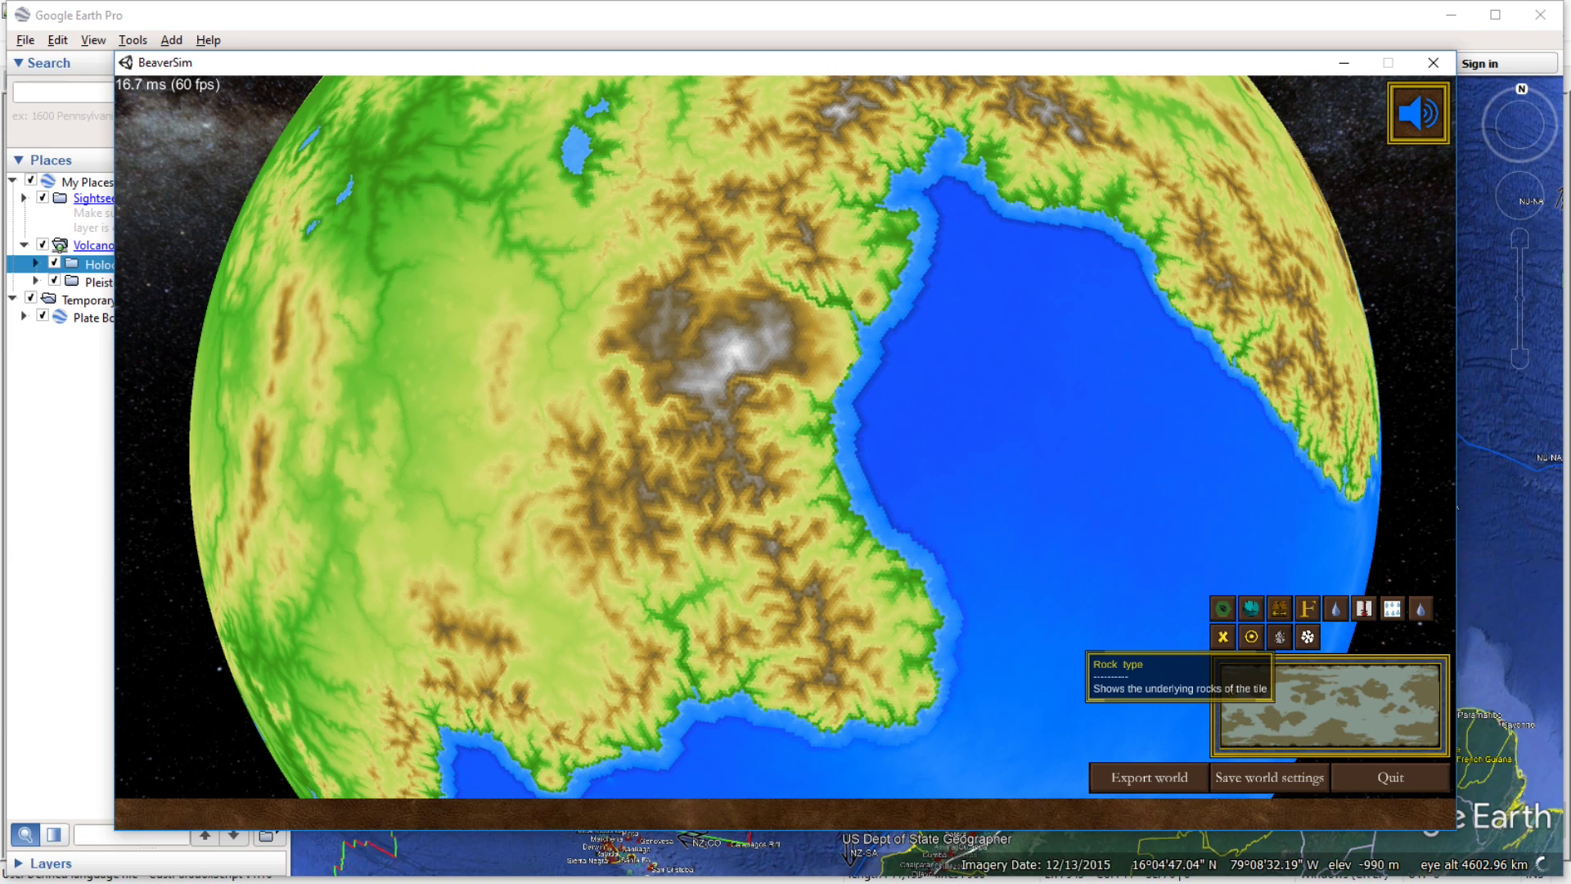
click(1280, 636)
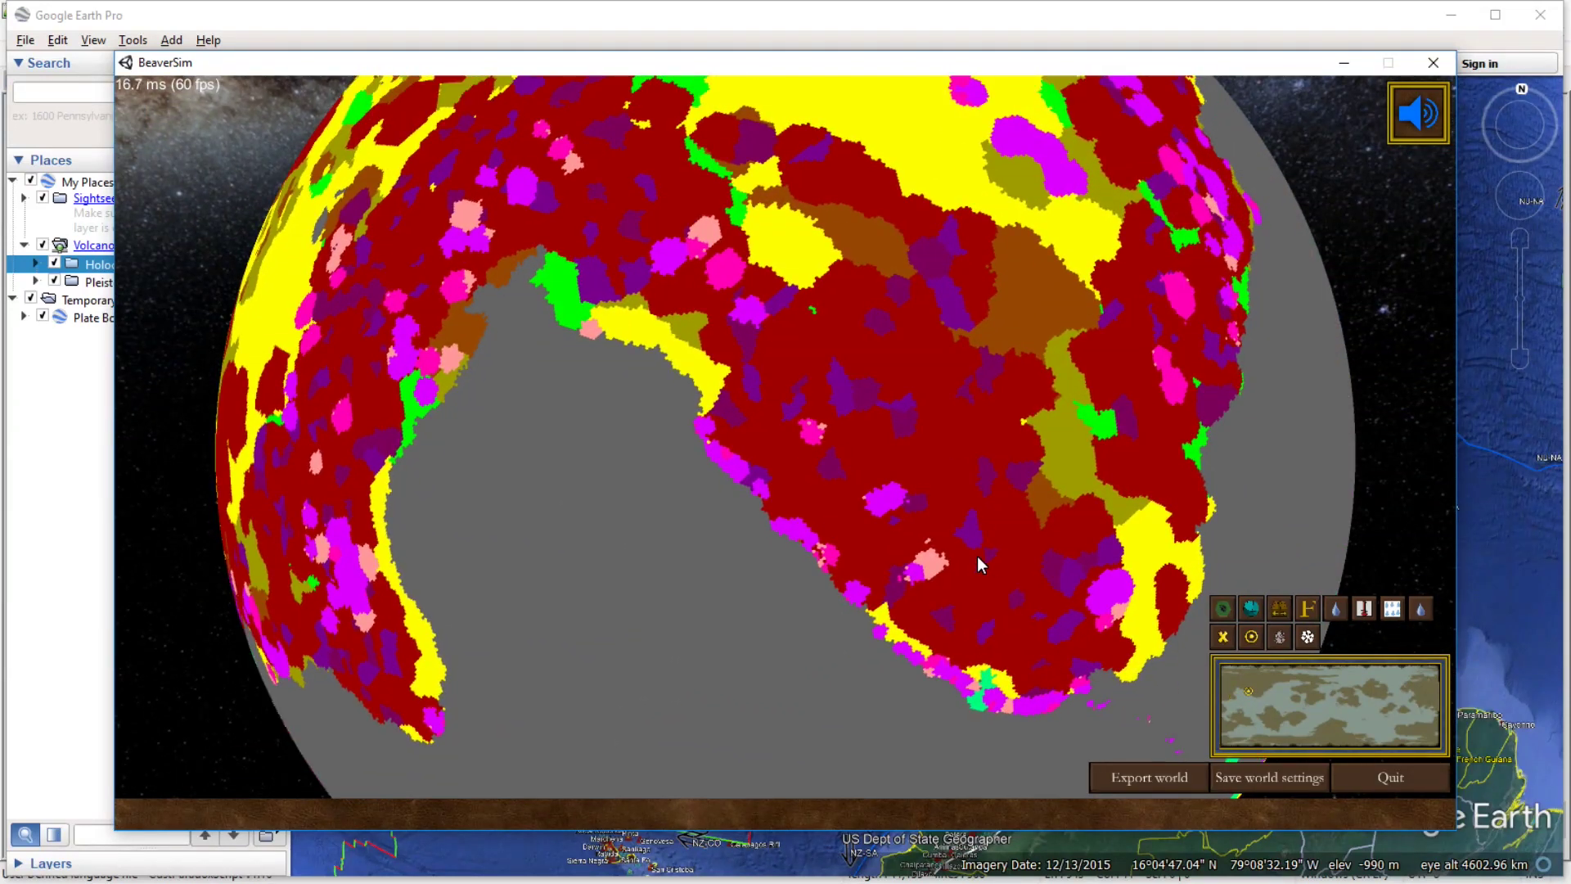
key(a)
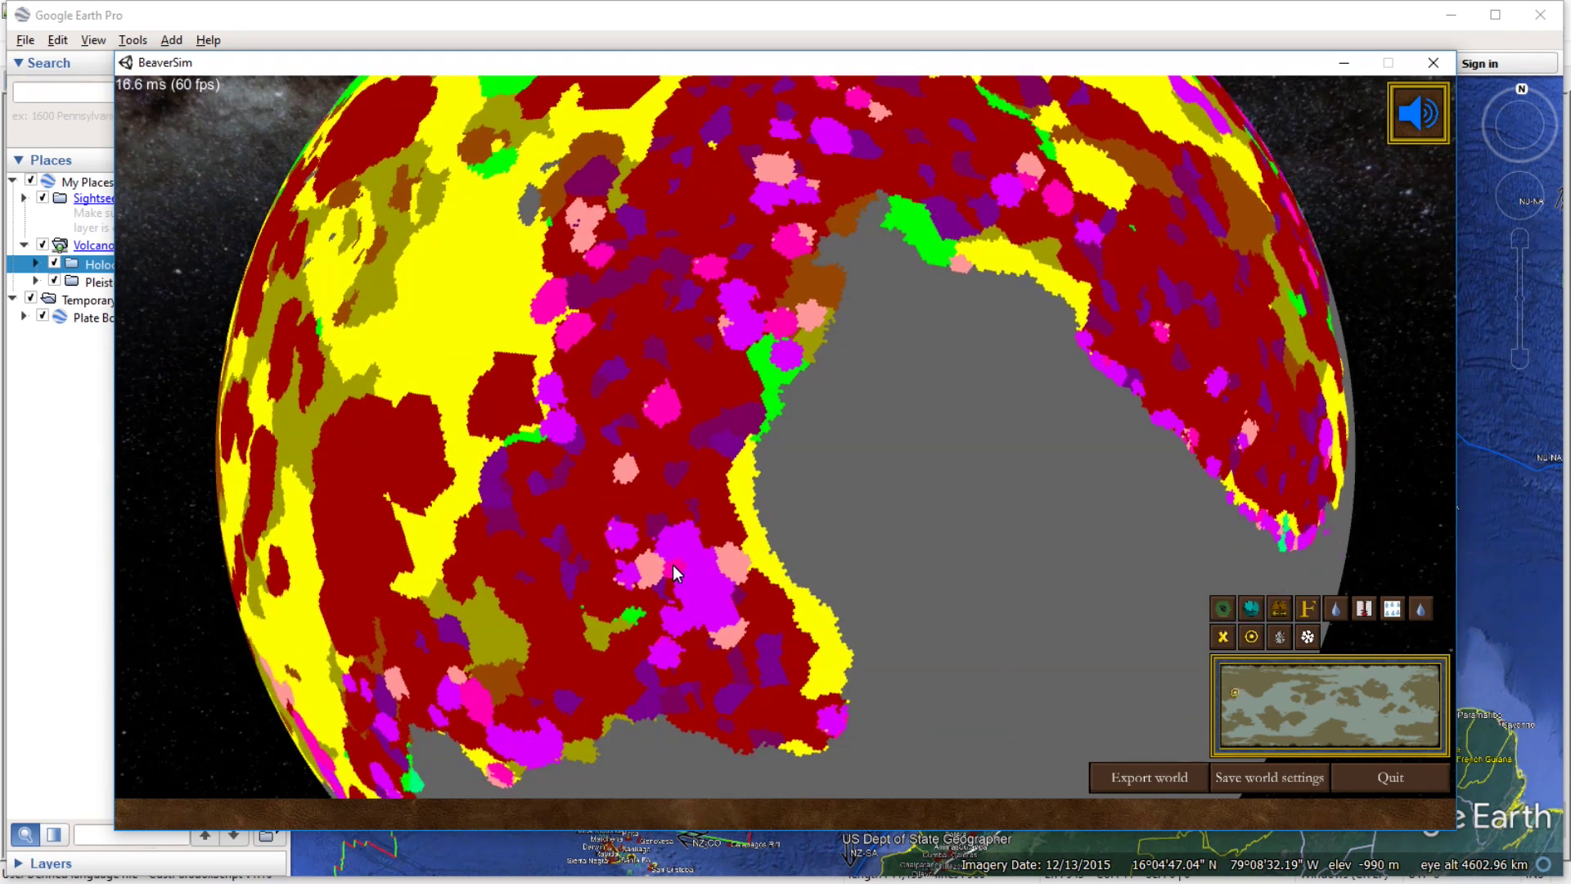
Inspect the details of tiles in the dark red rock area just west of the large bay.
scroll(675, 593, up, 3)
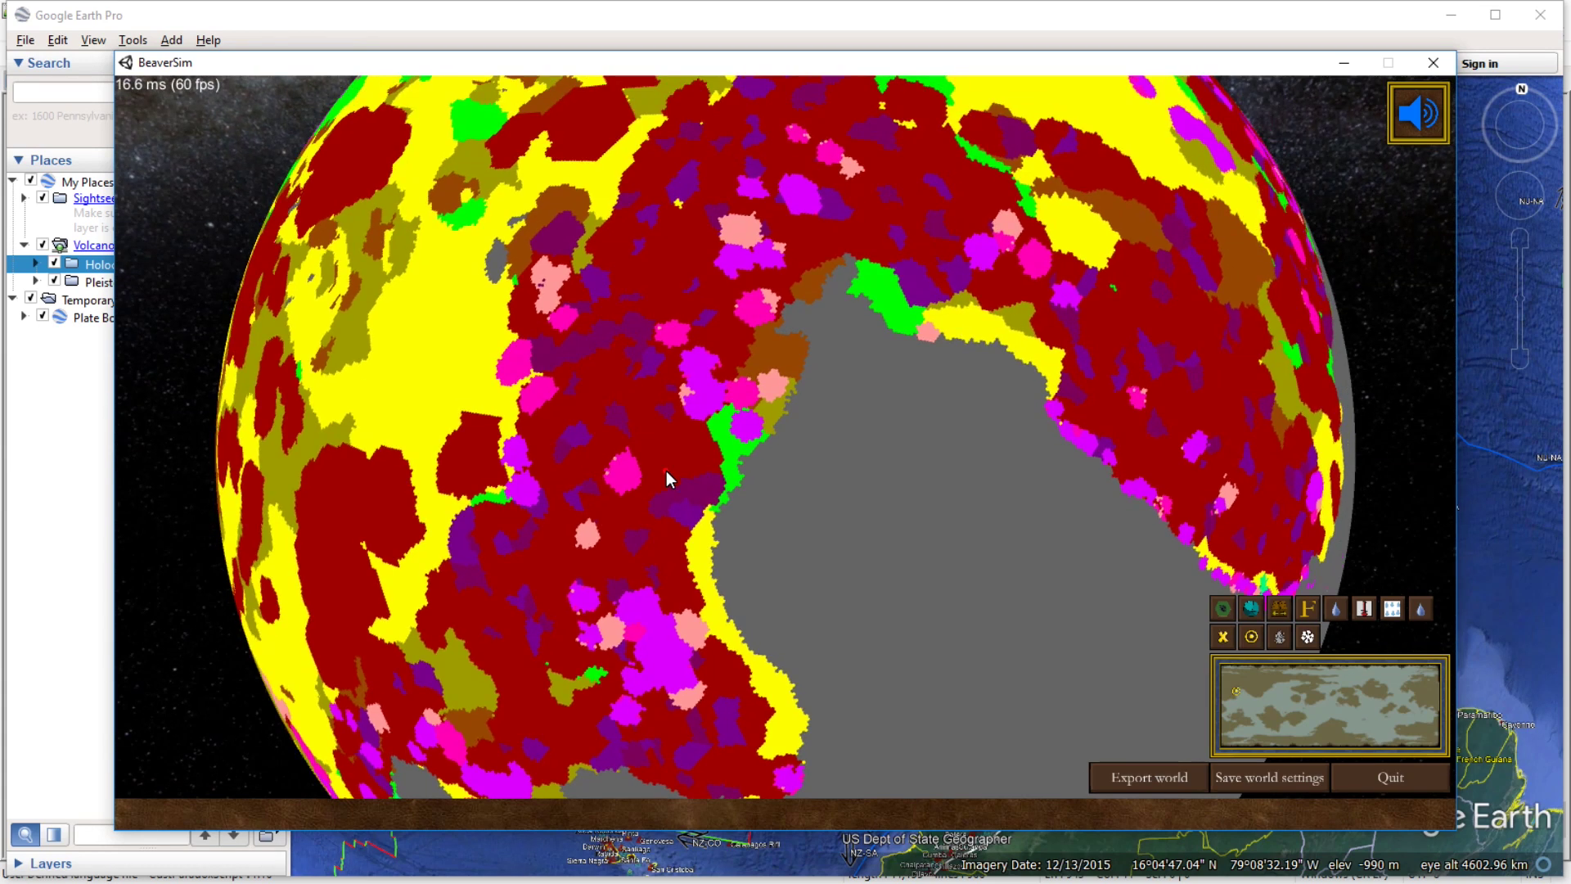
click(667, 470)
click(573, 322)
scroll(705, 435, up, 3)
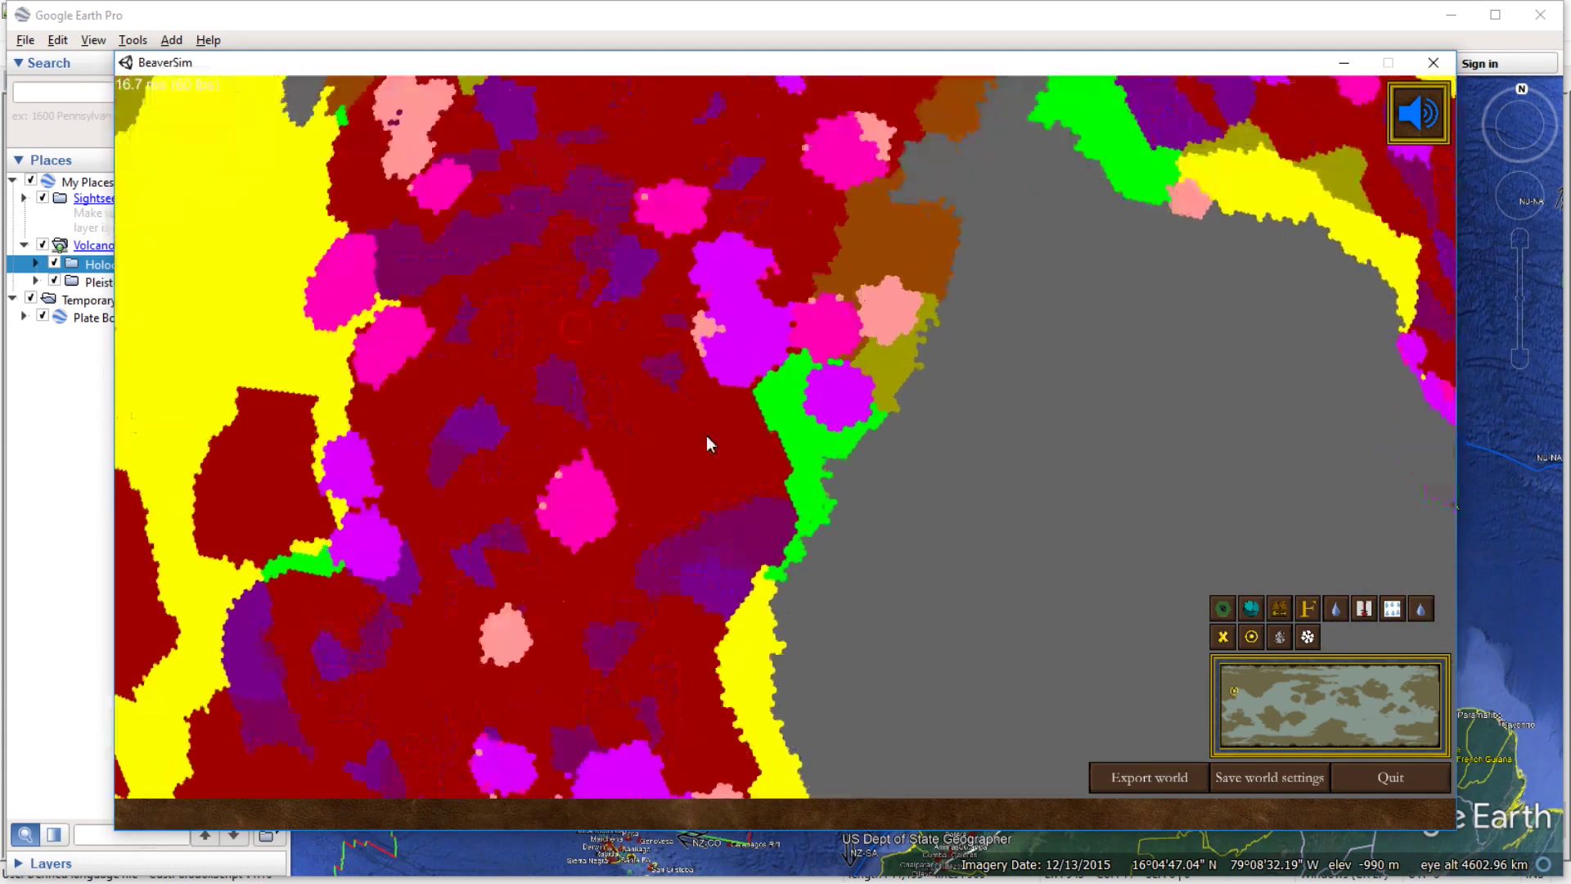
click(781, 482)
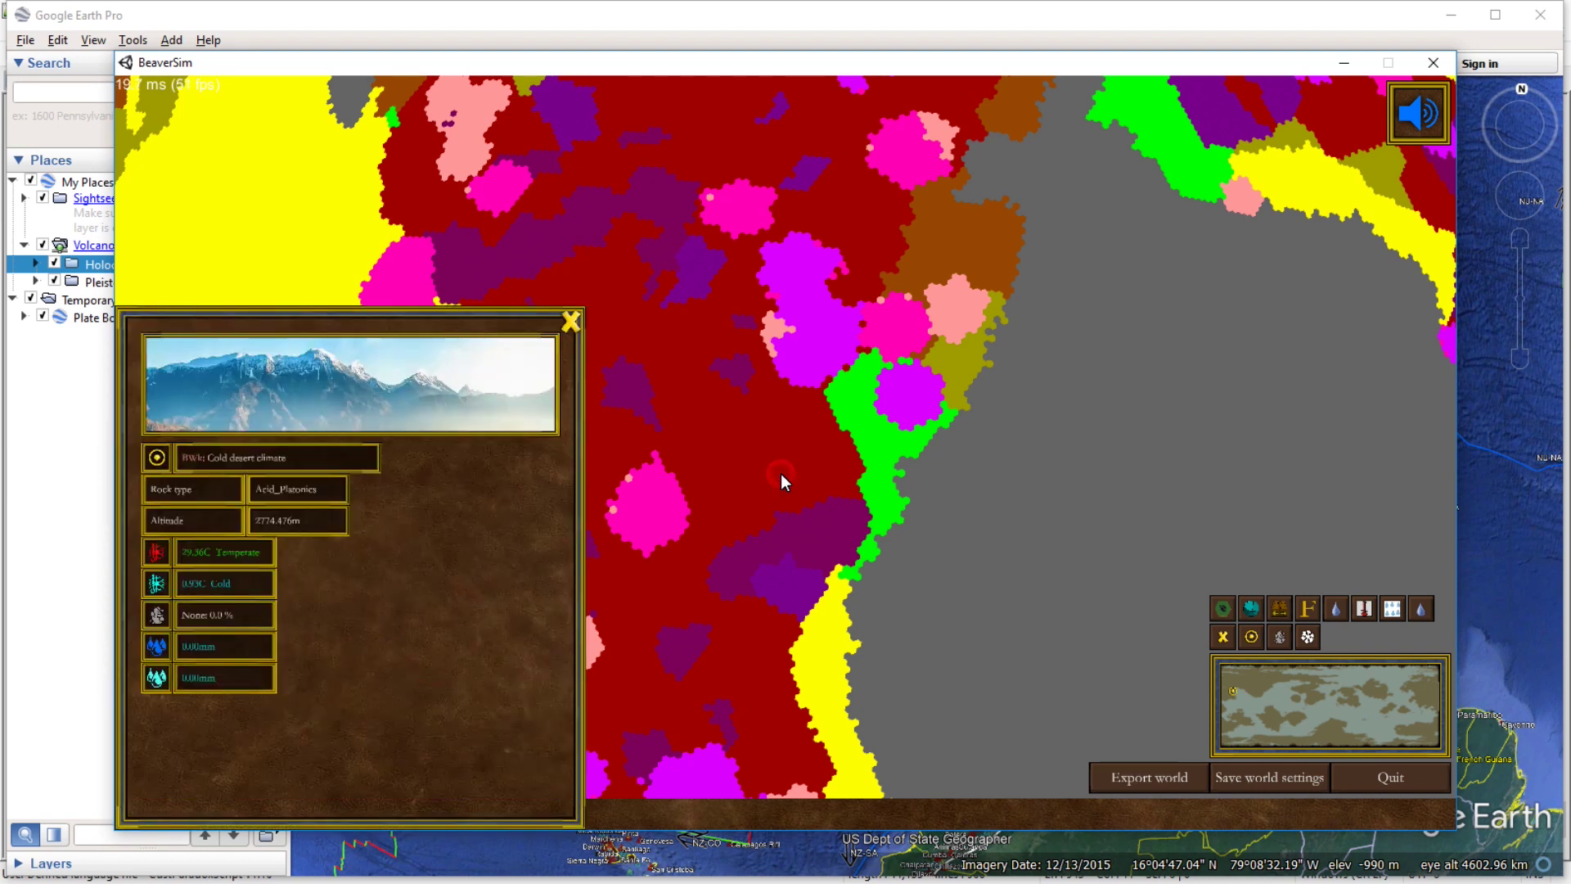
Examine the rock types along the peninsula east of the bay and close the tile details.
scroll(828, 499, down, 5)
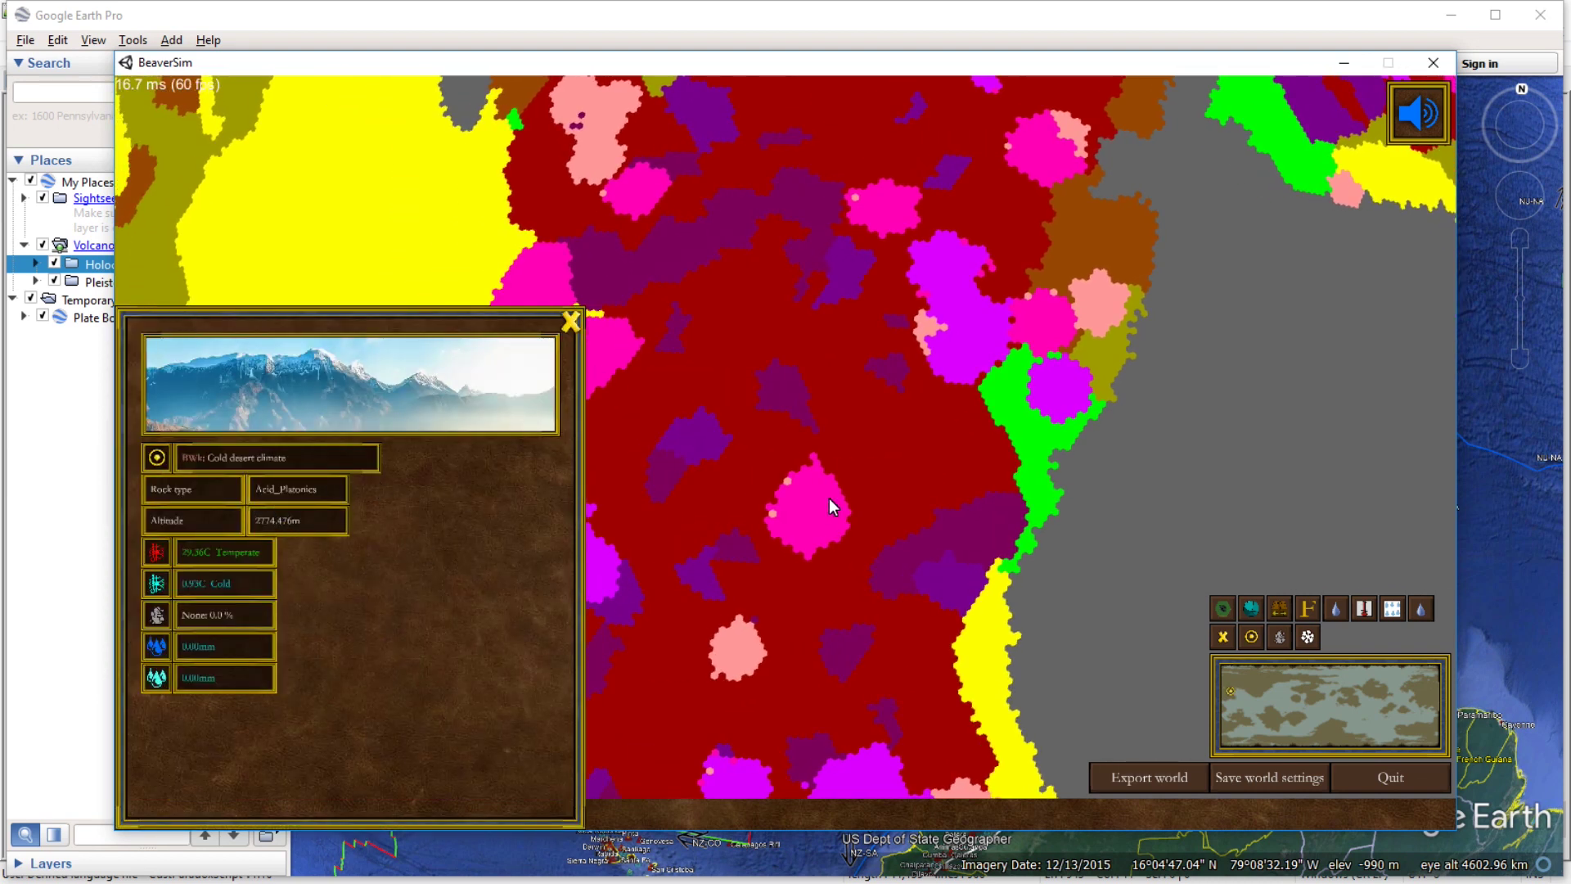
scroll(839, 532, down, 2)
key(d)
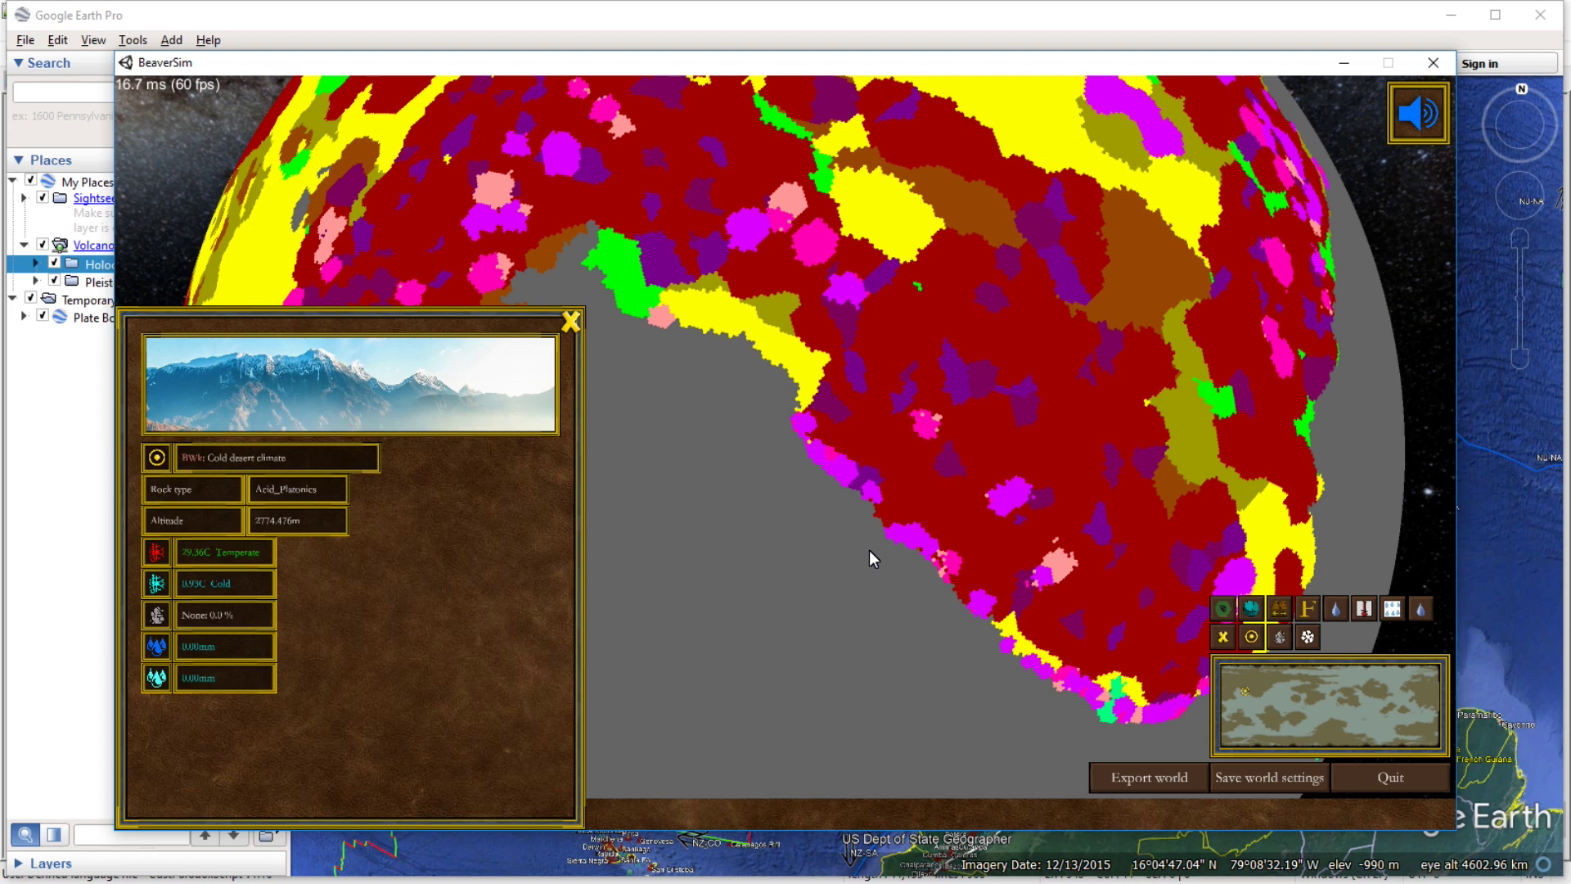
key(d)
key(a)
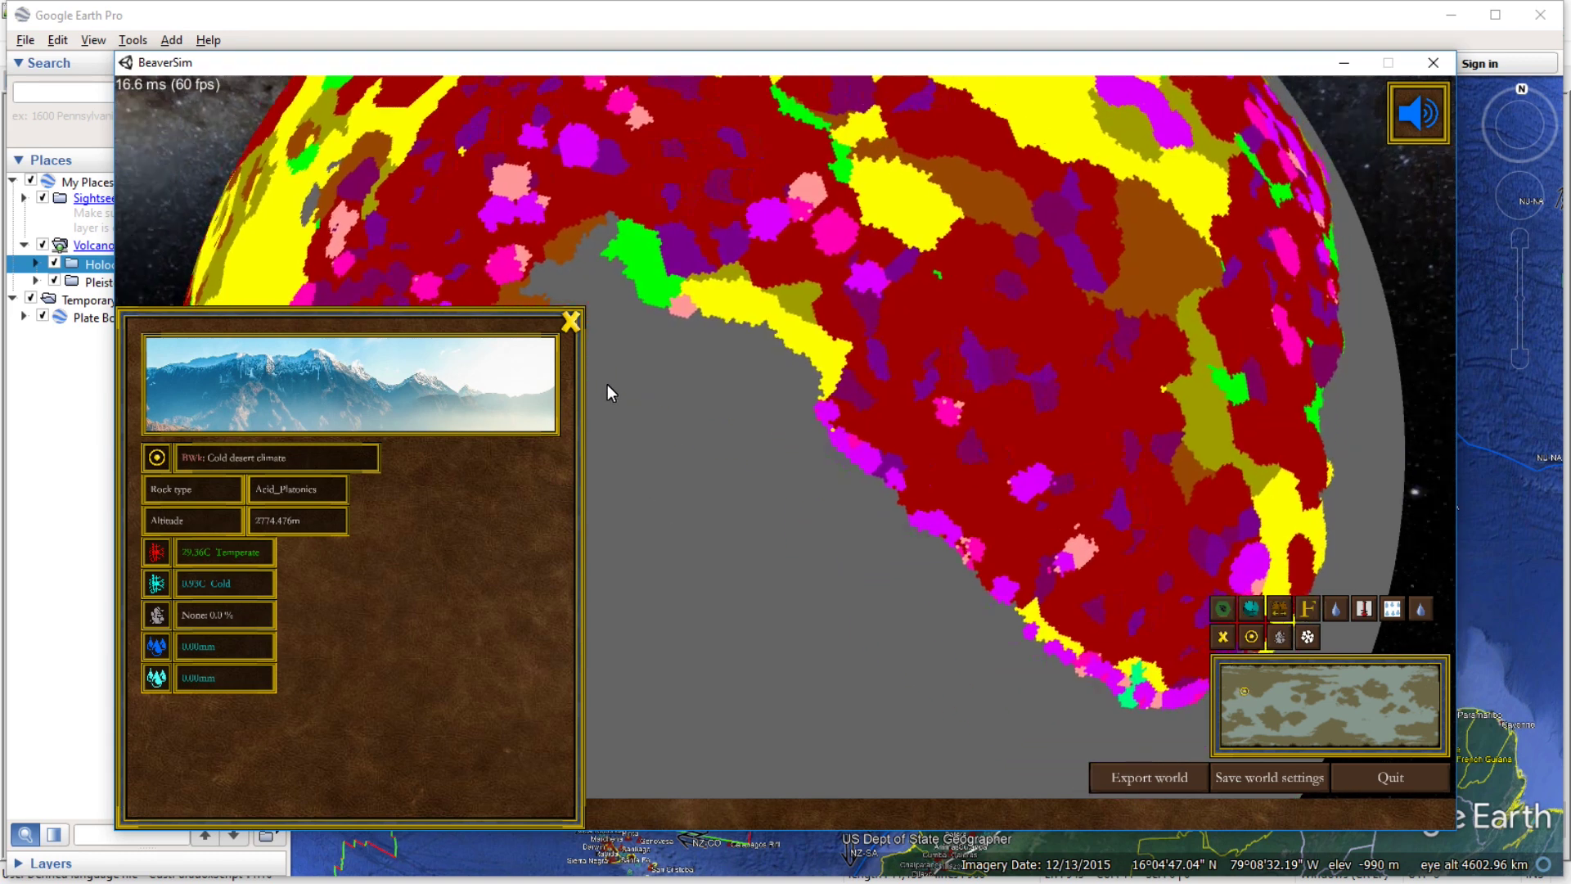
click(571, 321)
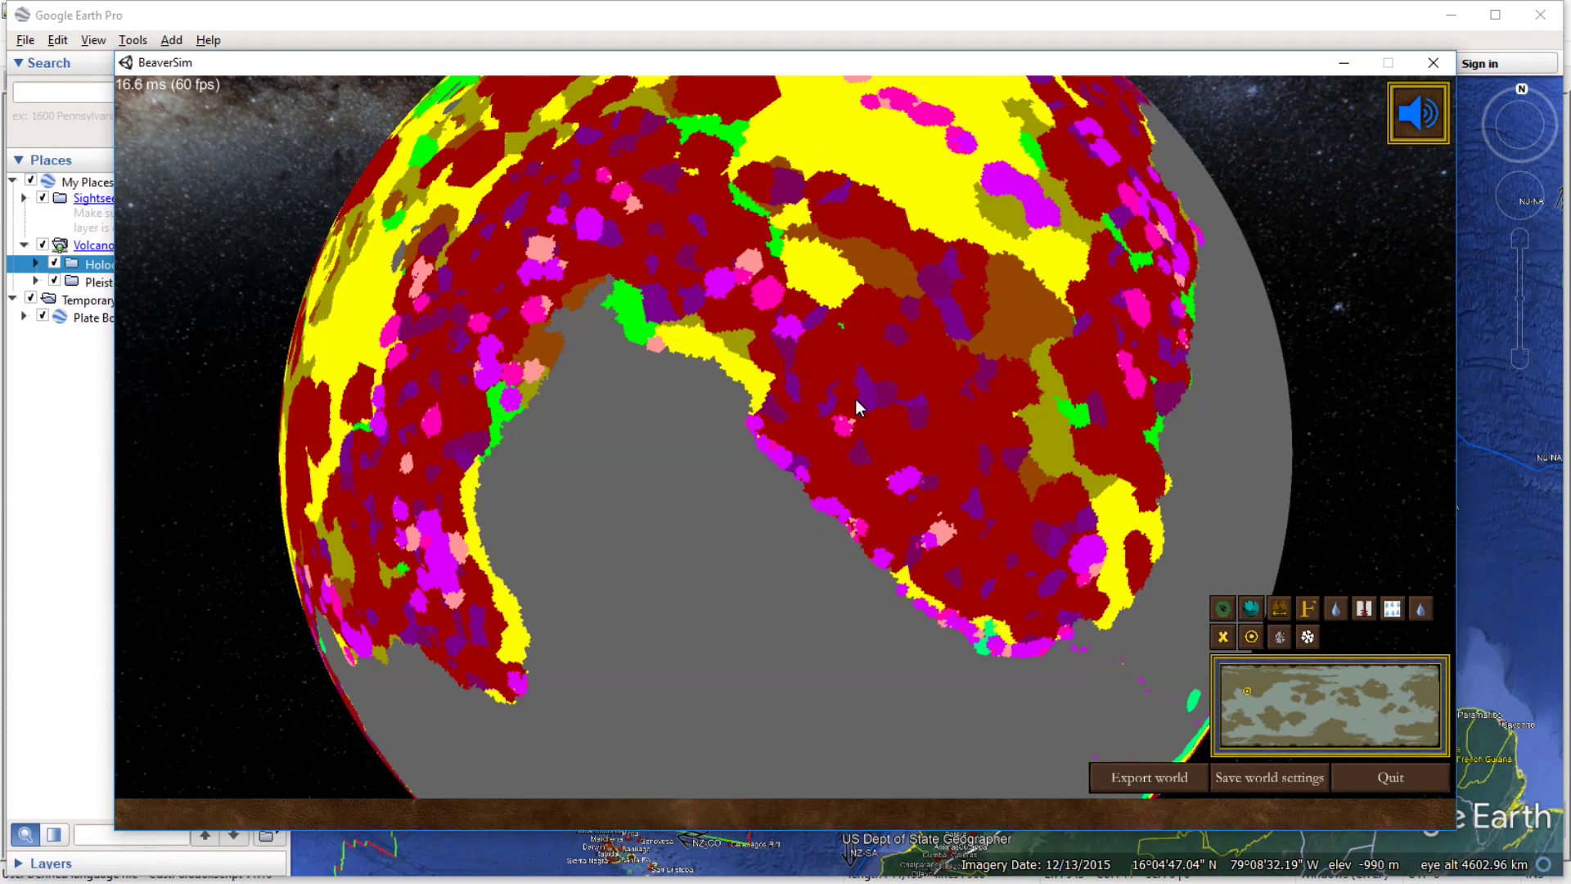
Inspect the details of a tile in the purple rock patches within the dark red area northwest of the bay.
scroll(798, 298, up, 5)
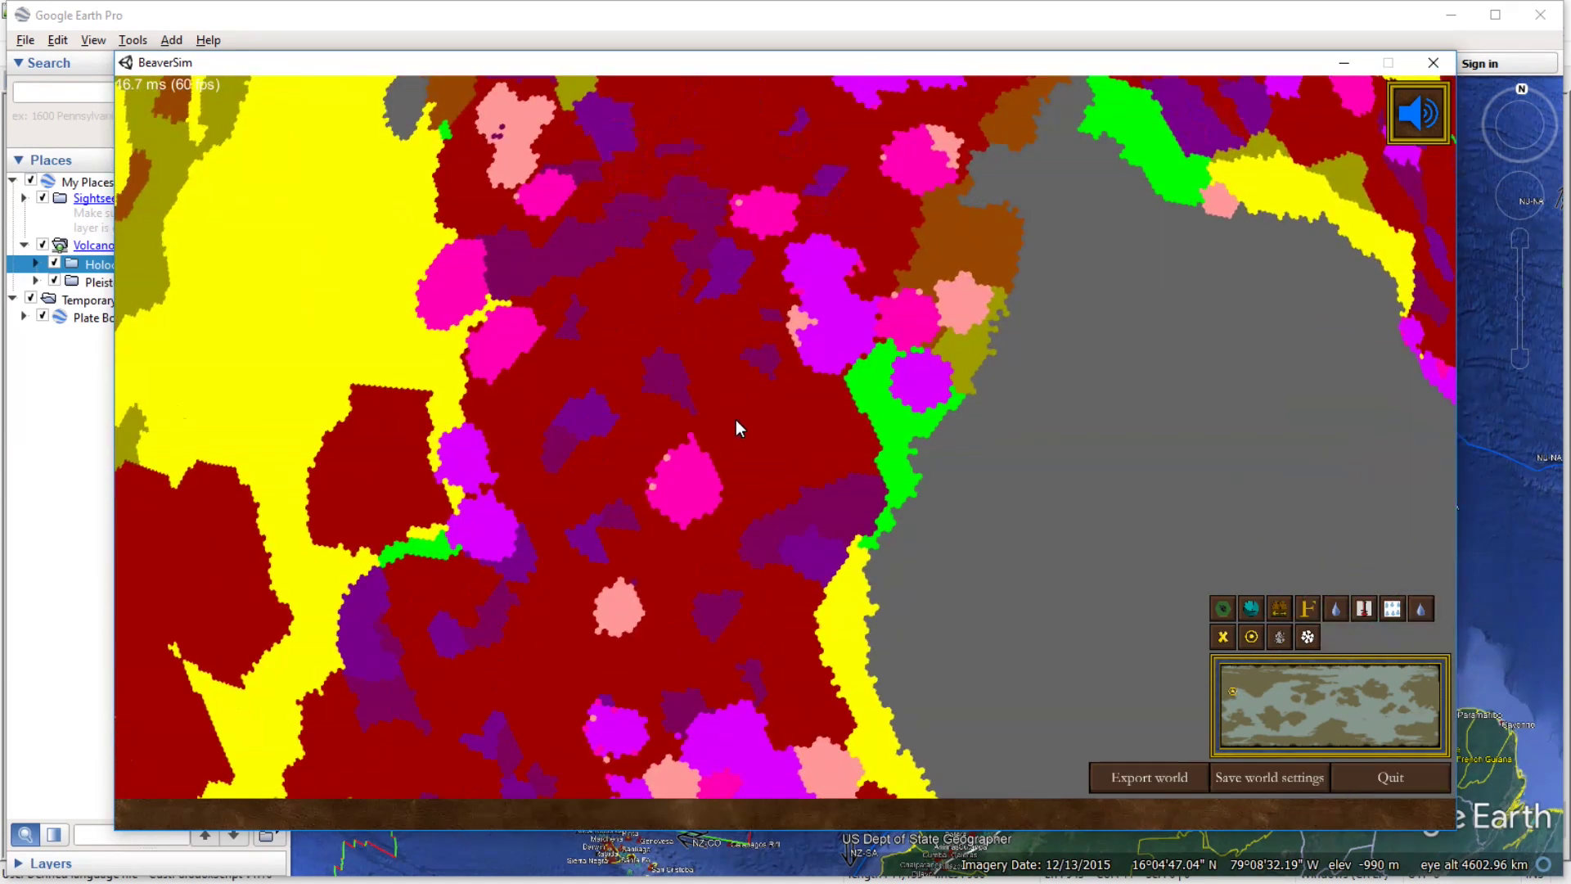
click(705, 254)
click(695, 309)
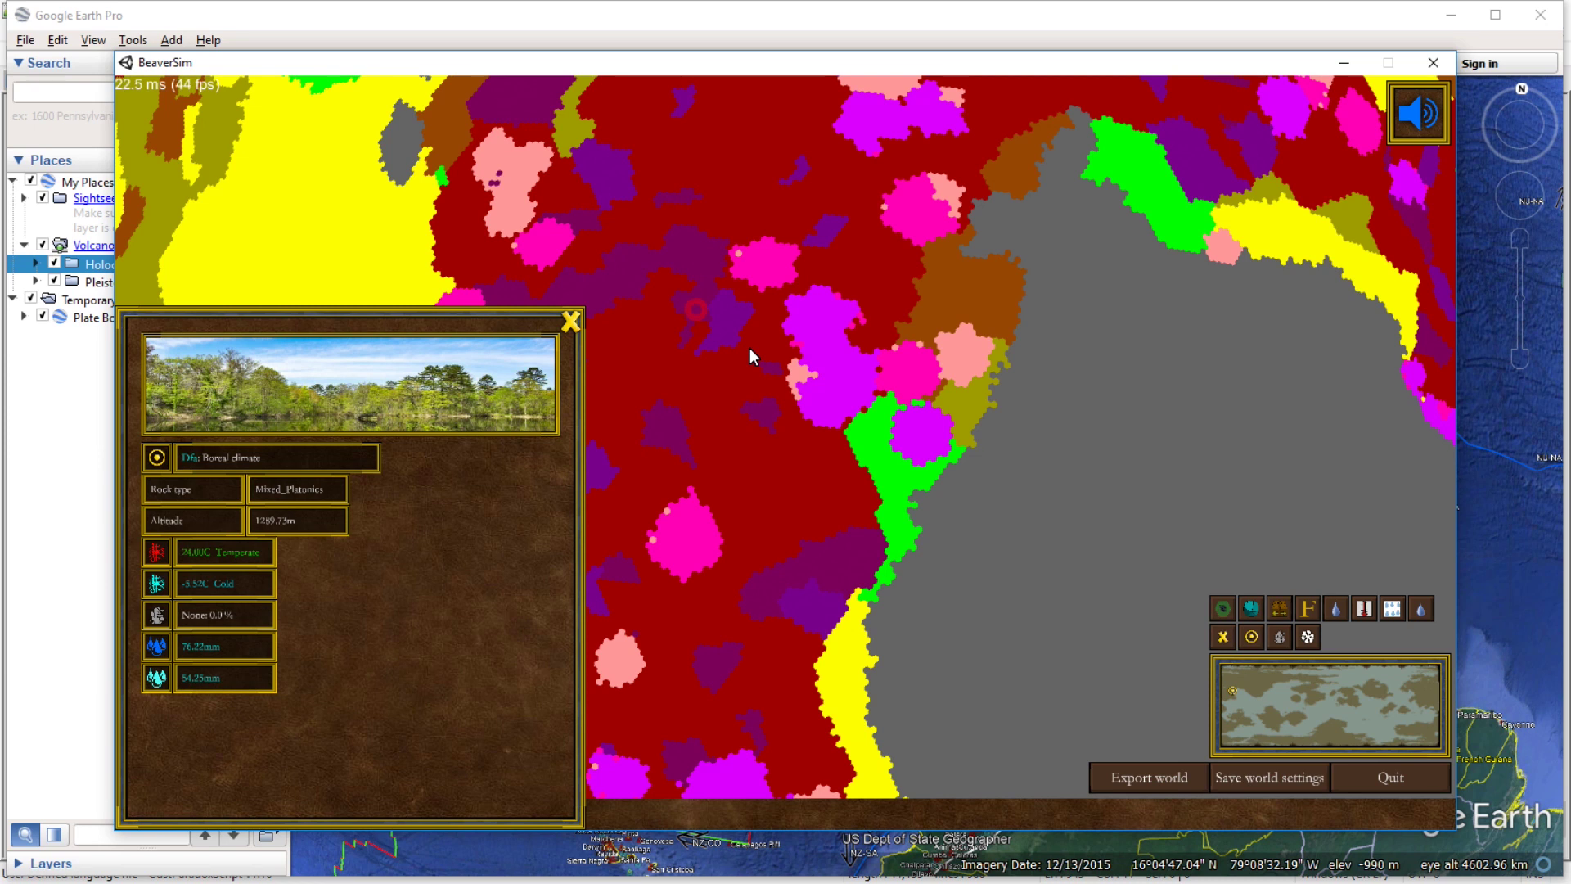
Inspect the details of more tiles in the purple and dark red rock areas northwest of the bay, and close the tile details.
click(680, 240)
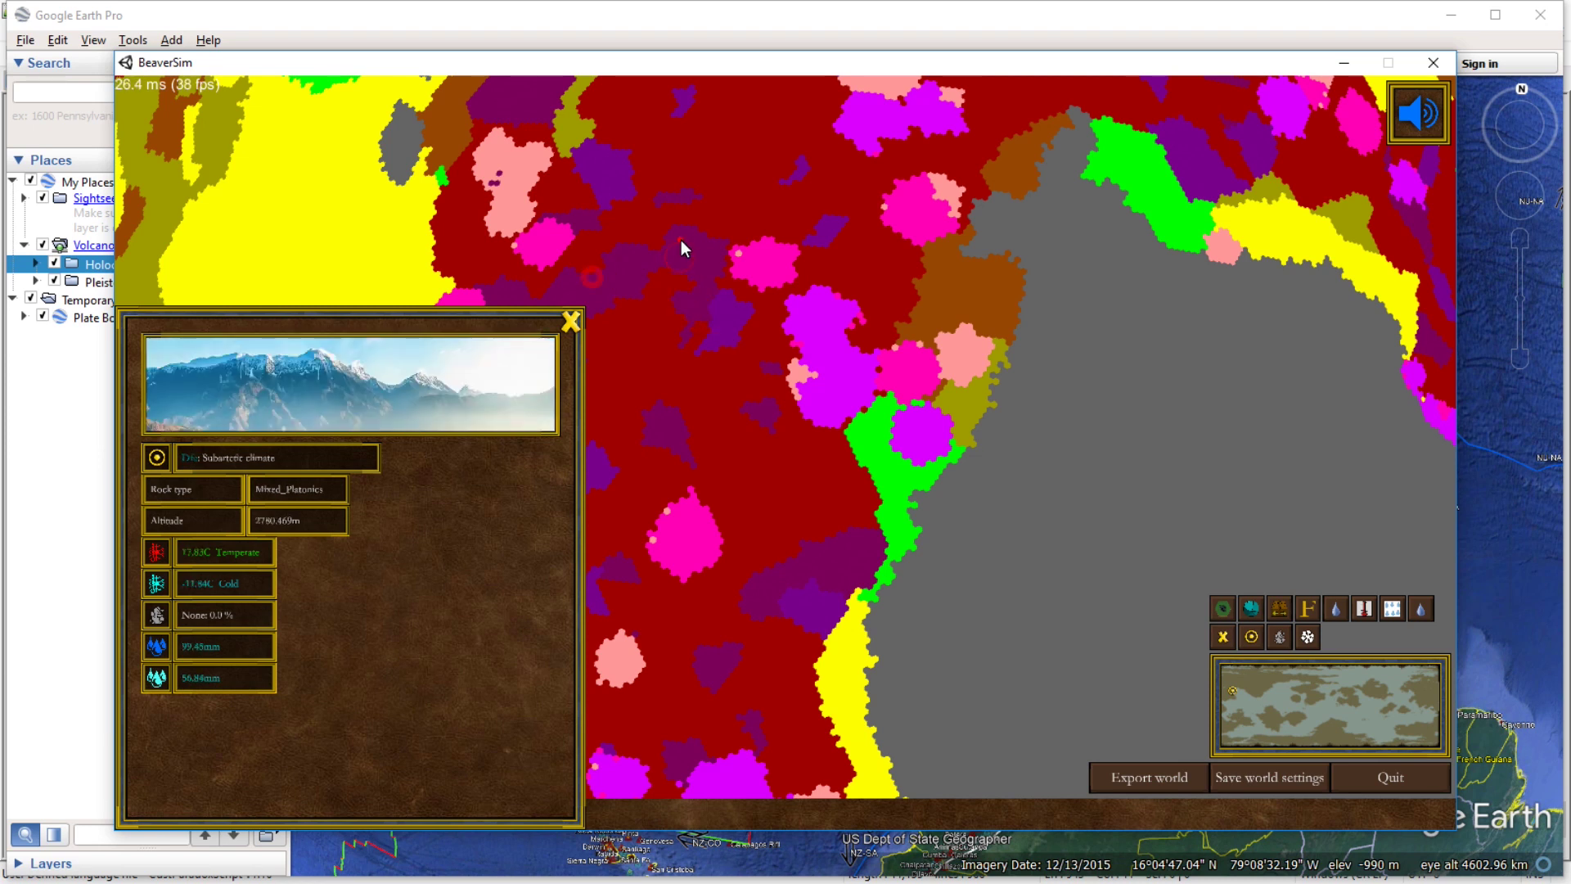
click(695, 268)
click(690, 254)
click(729, 328)
key(w)
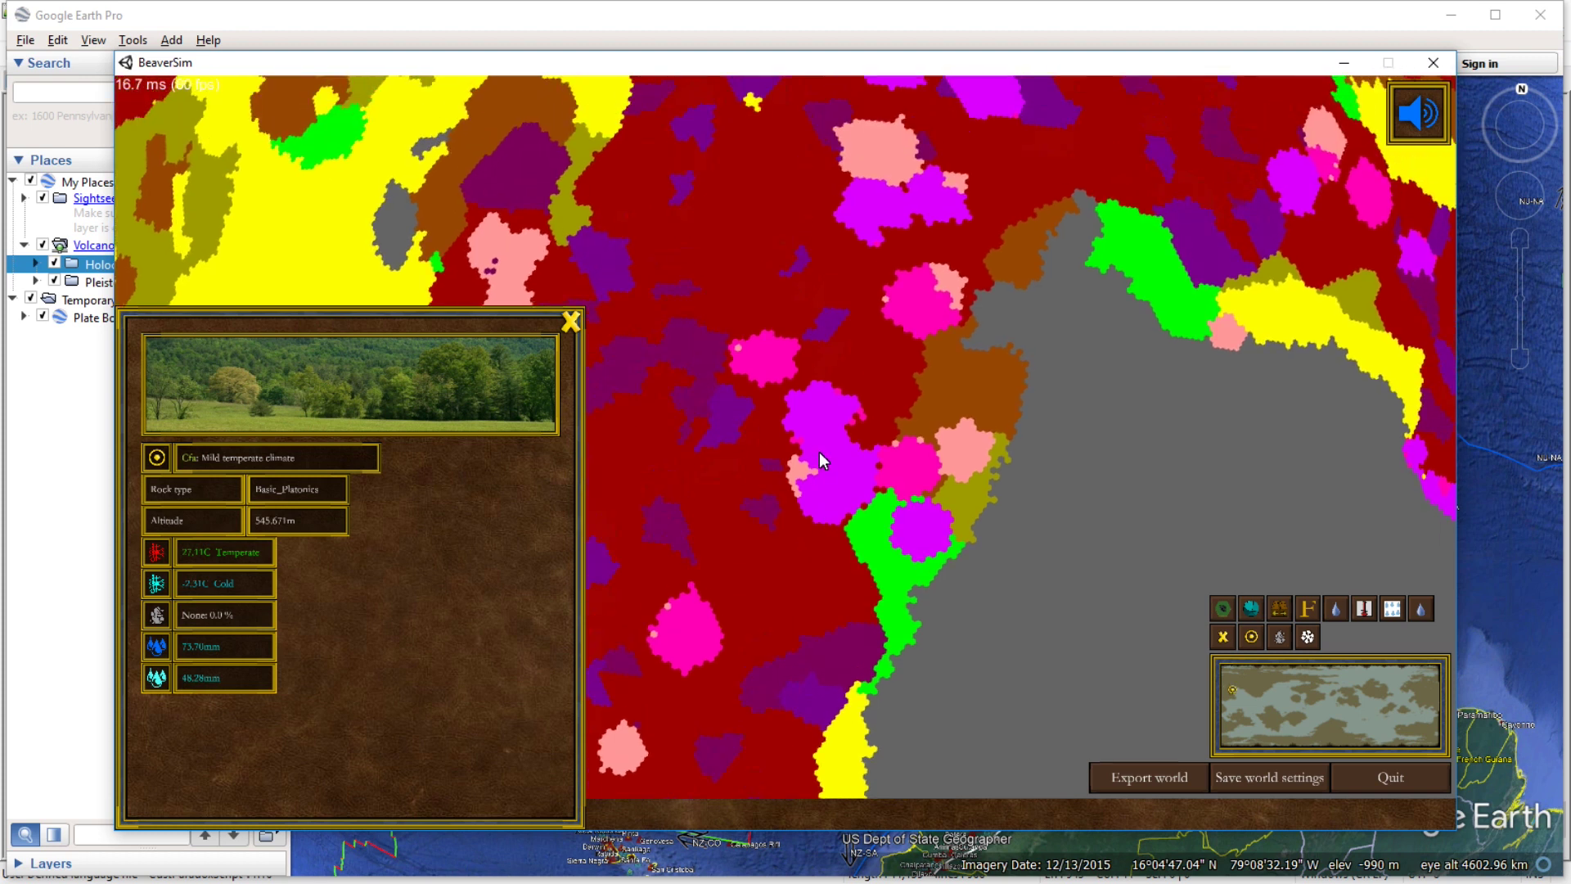
scroll(838, 534, down, 3)
key(Down)
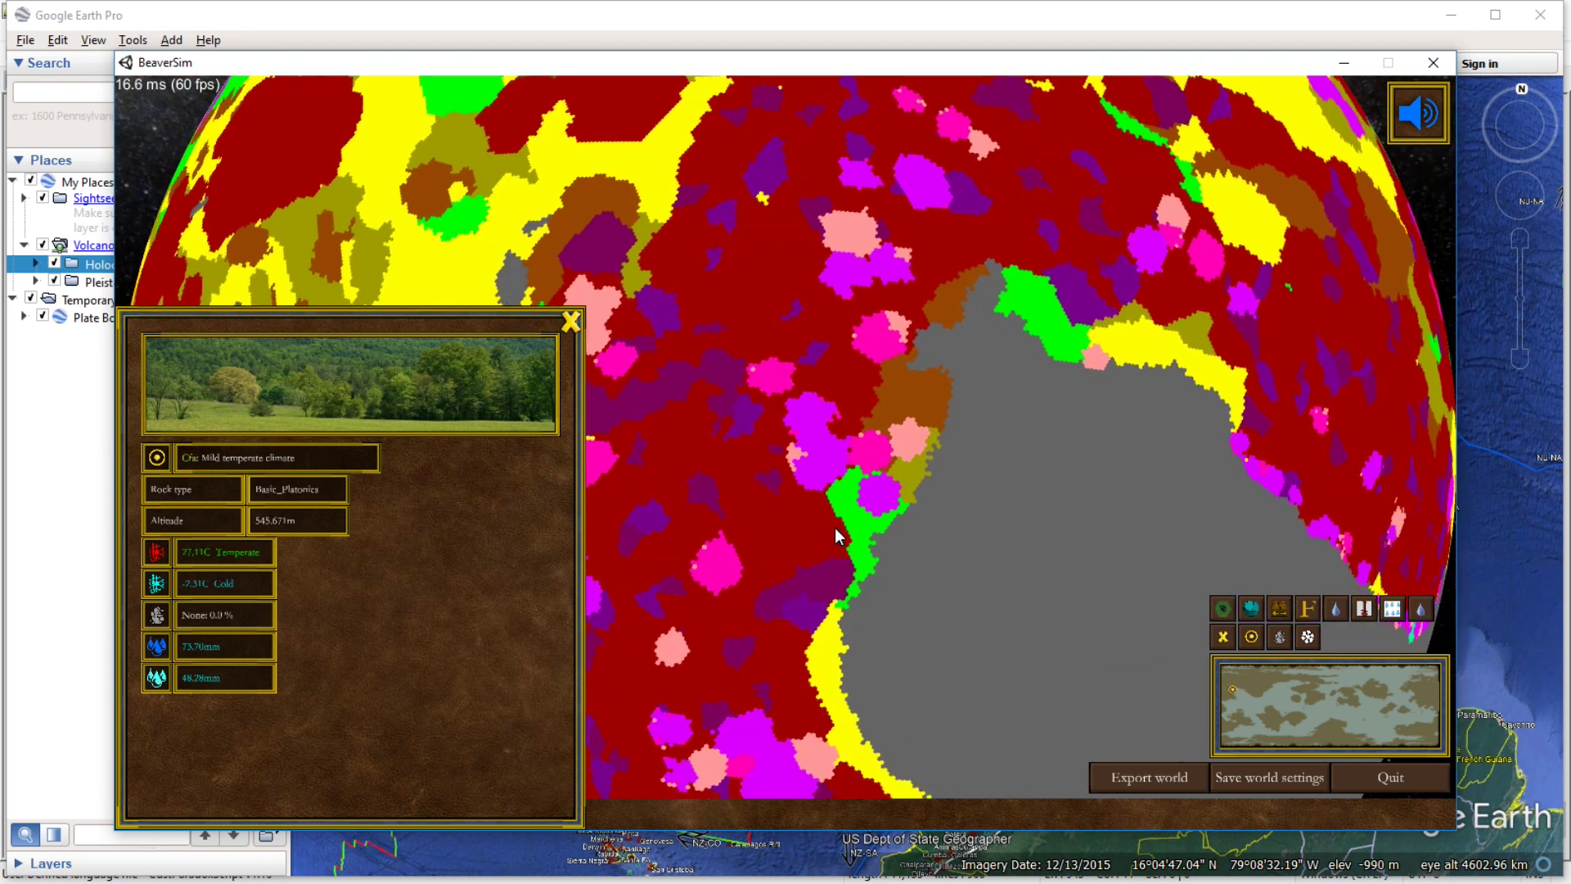
scroll(825, 536, up, 5)
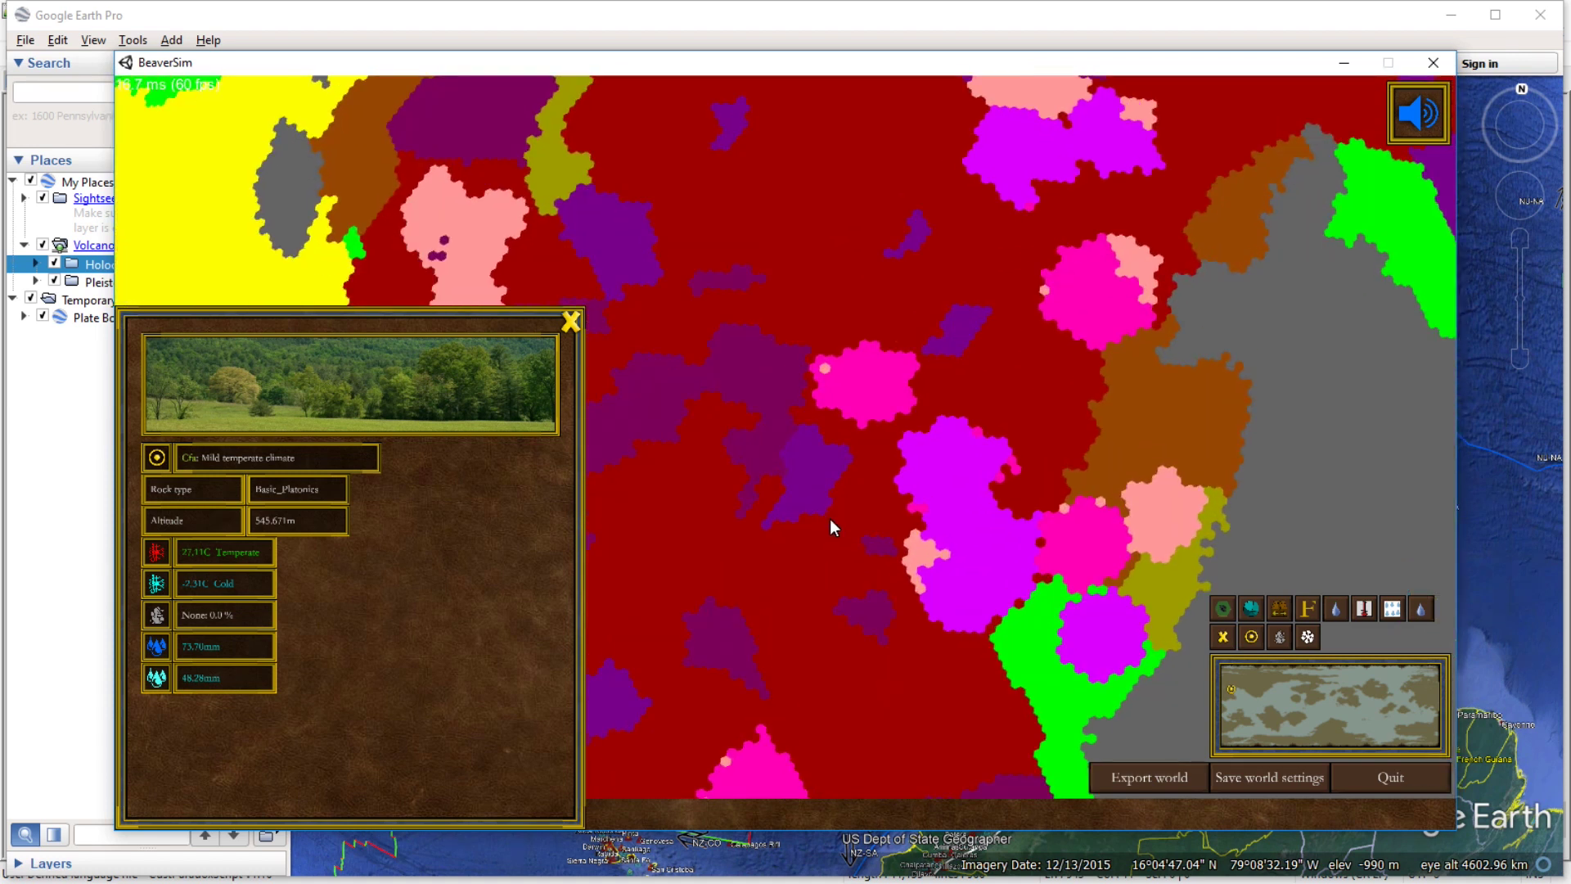
key(Right)
key(Up)
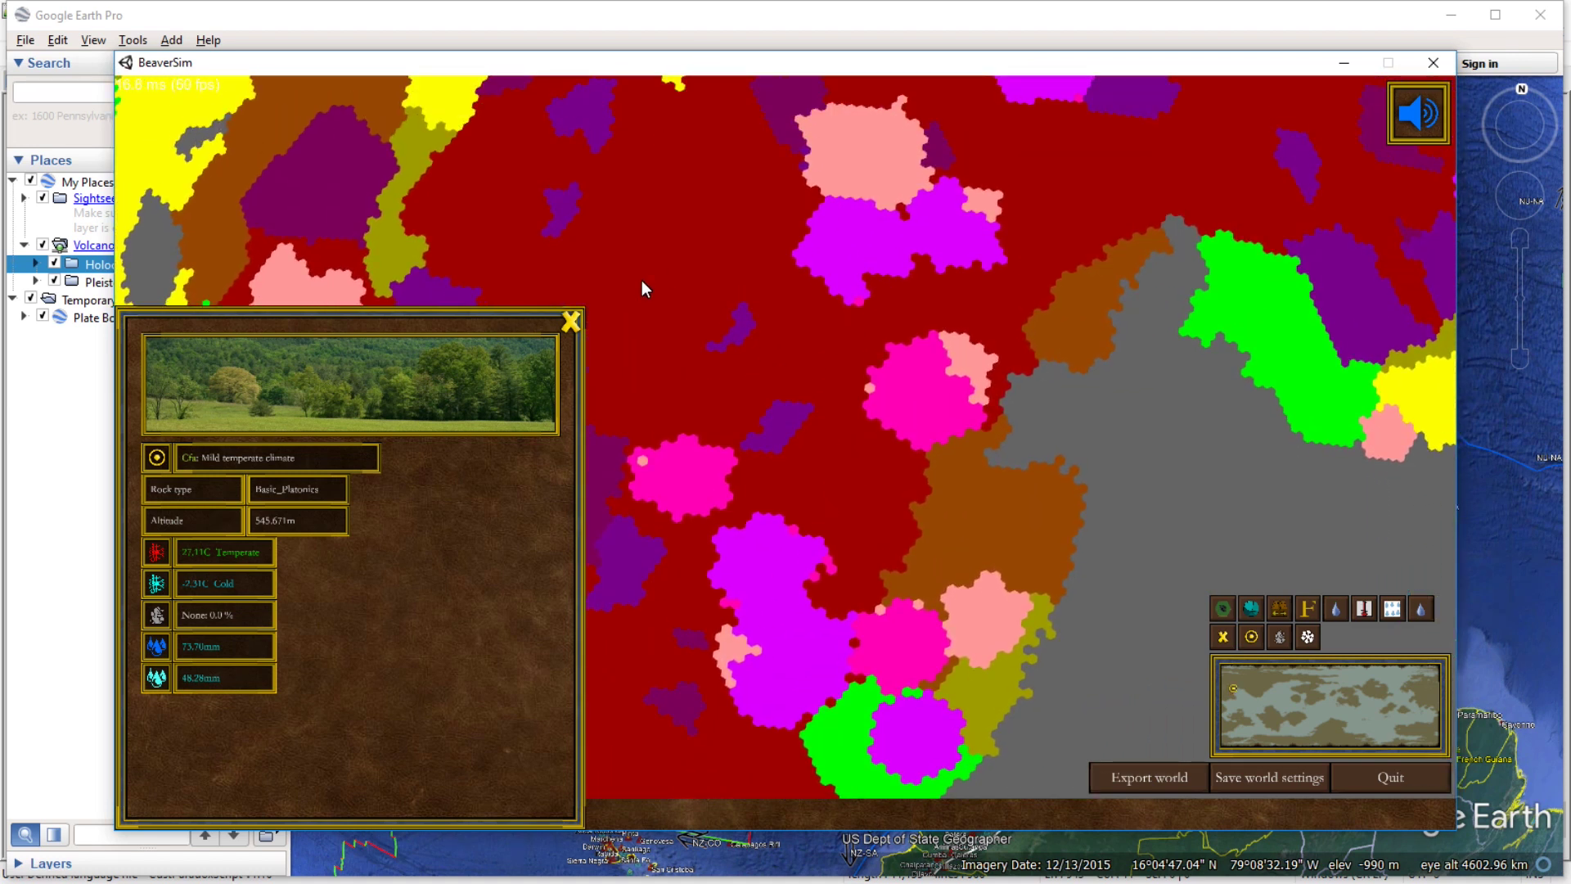
key(Down)
click(571, 321)
Examine the rock types of the yellow, olive and dark red lands far west of the bay.
scroll(936, 517, down, 5)
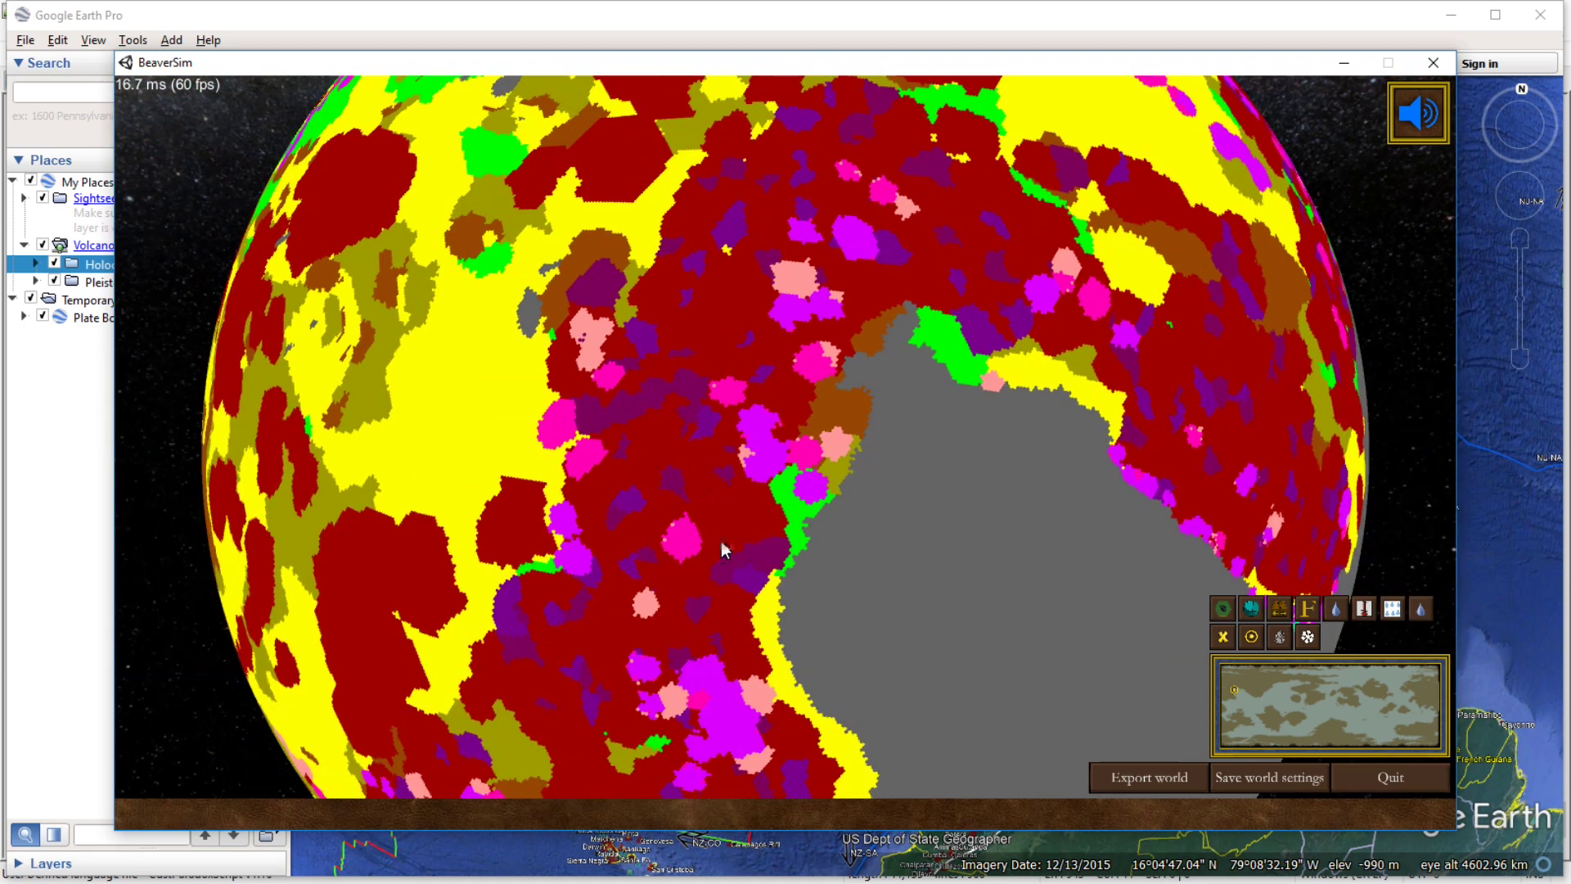
mouse_move(758, 514)
mouse_down()
mouse_move(940, 478)
mouse_move(1068, 396)
mouse_move(931, 446)
mouse_move(750, 545)
mouse_move(755, 460)
mouse_move(788, 641)
mouse_move(720, 329)
mouse_move(771, 506)
mouse_up()
scroll(771, 506, up, 5)
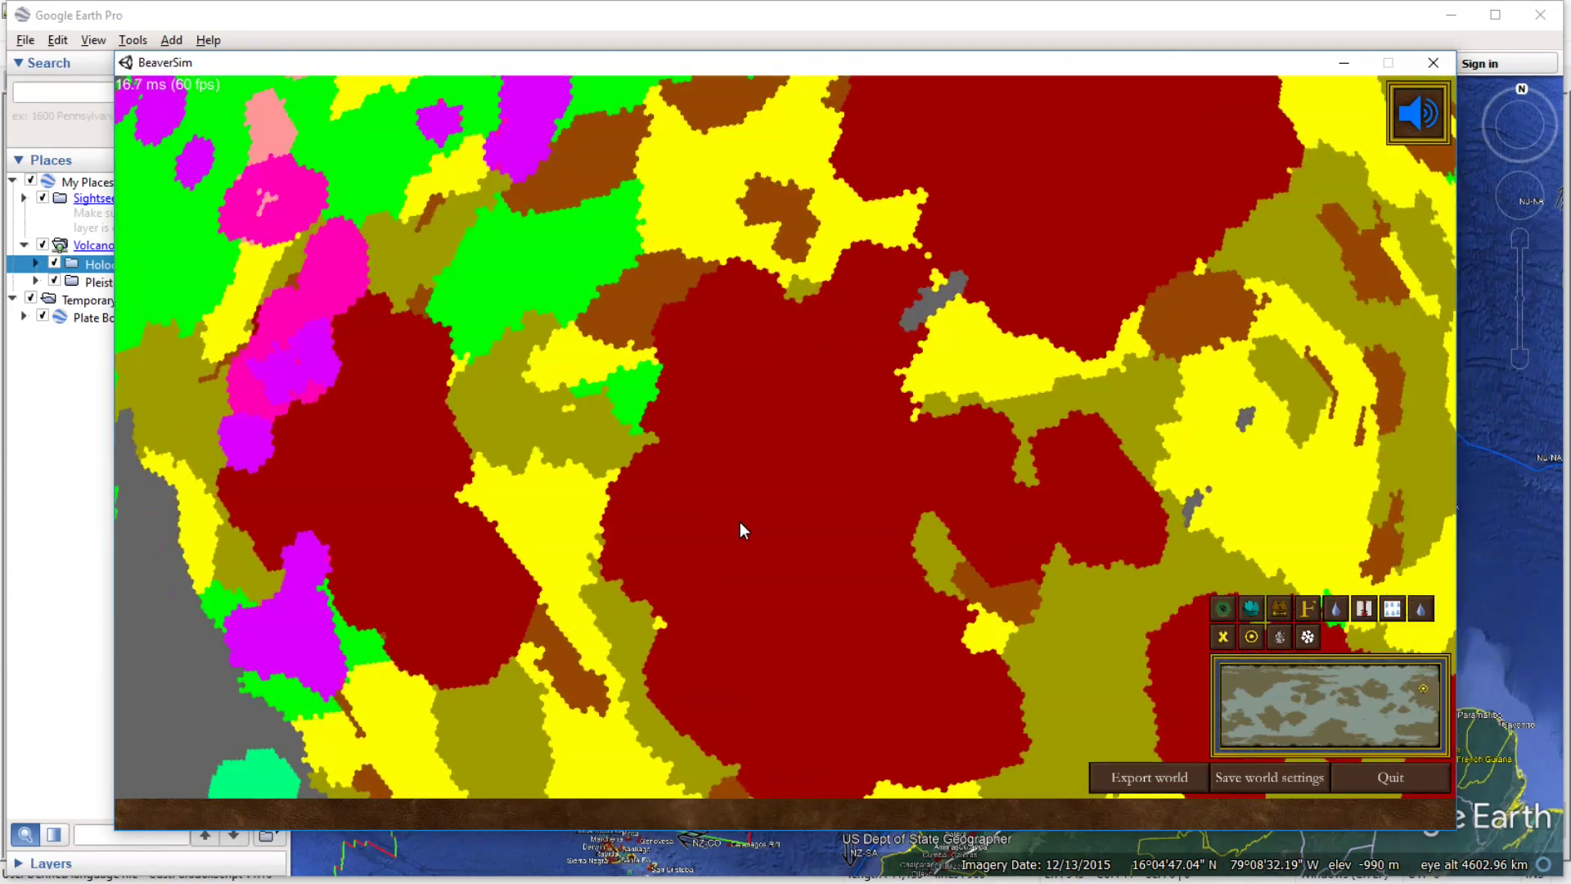
scroll(776, 561, down, 3)
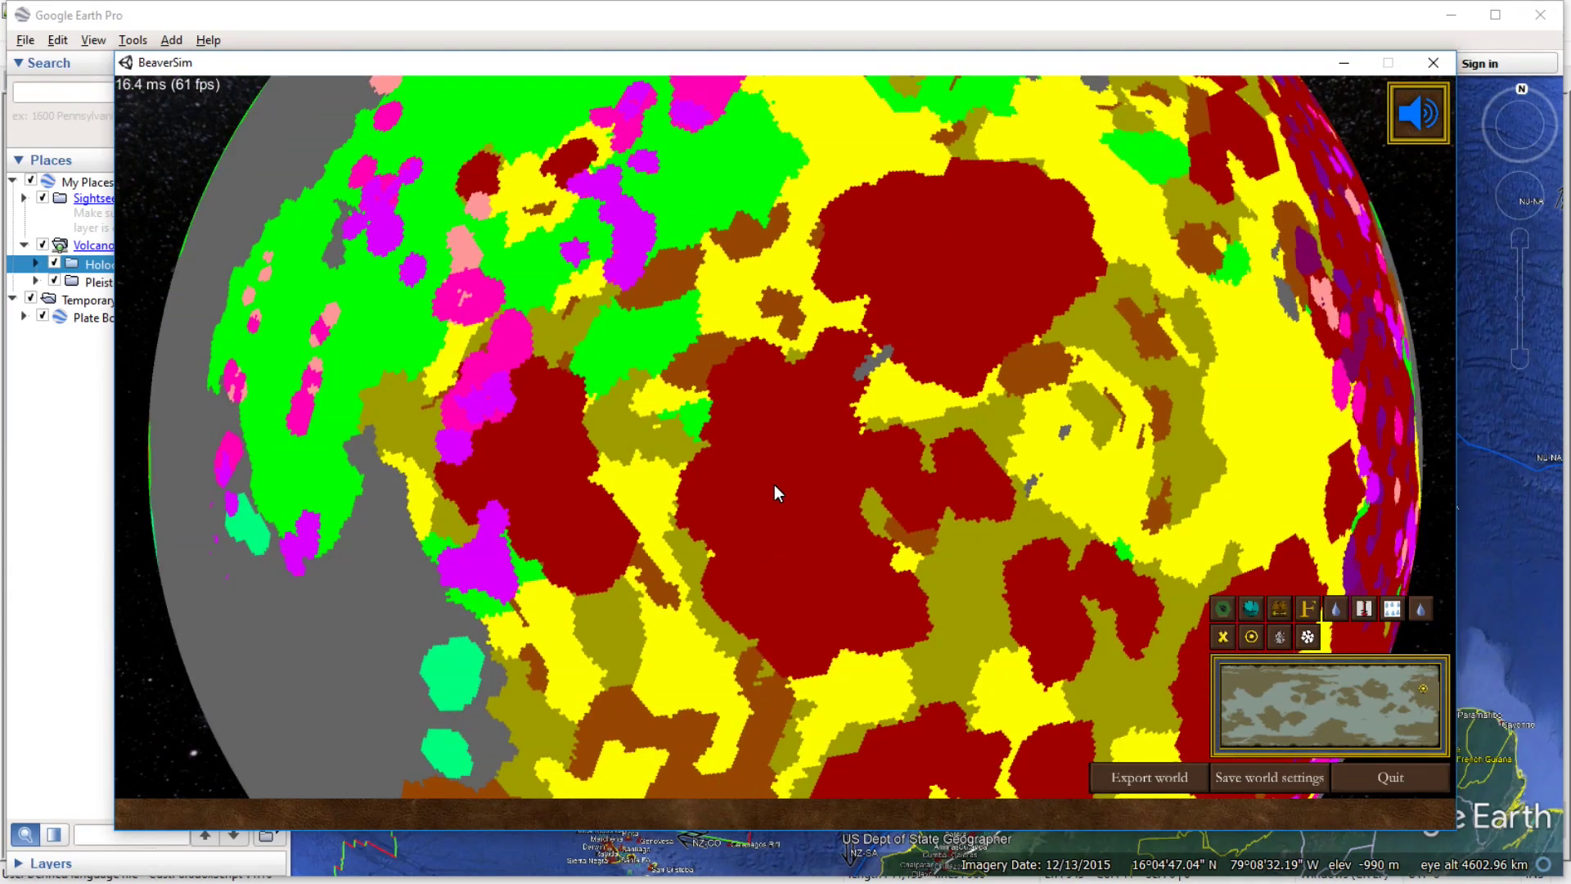
drag(909, 263, 659, 527)
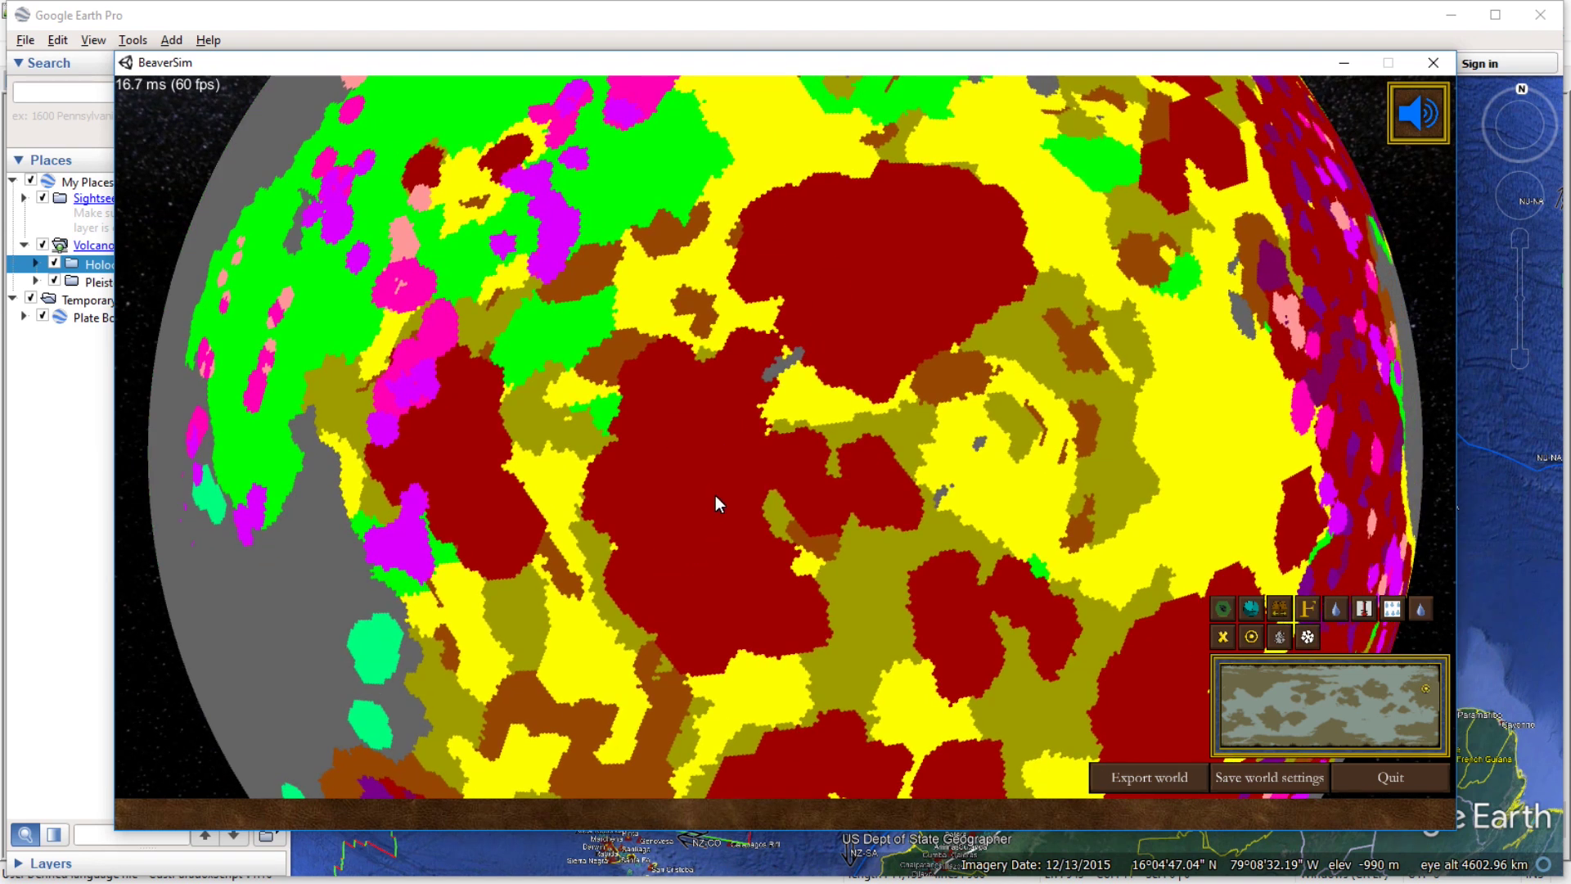
key(w)
key(s)
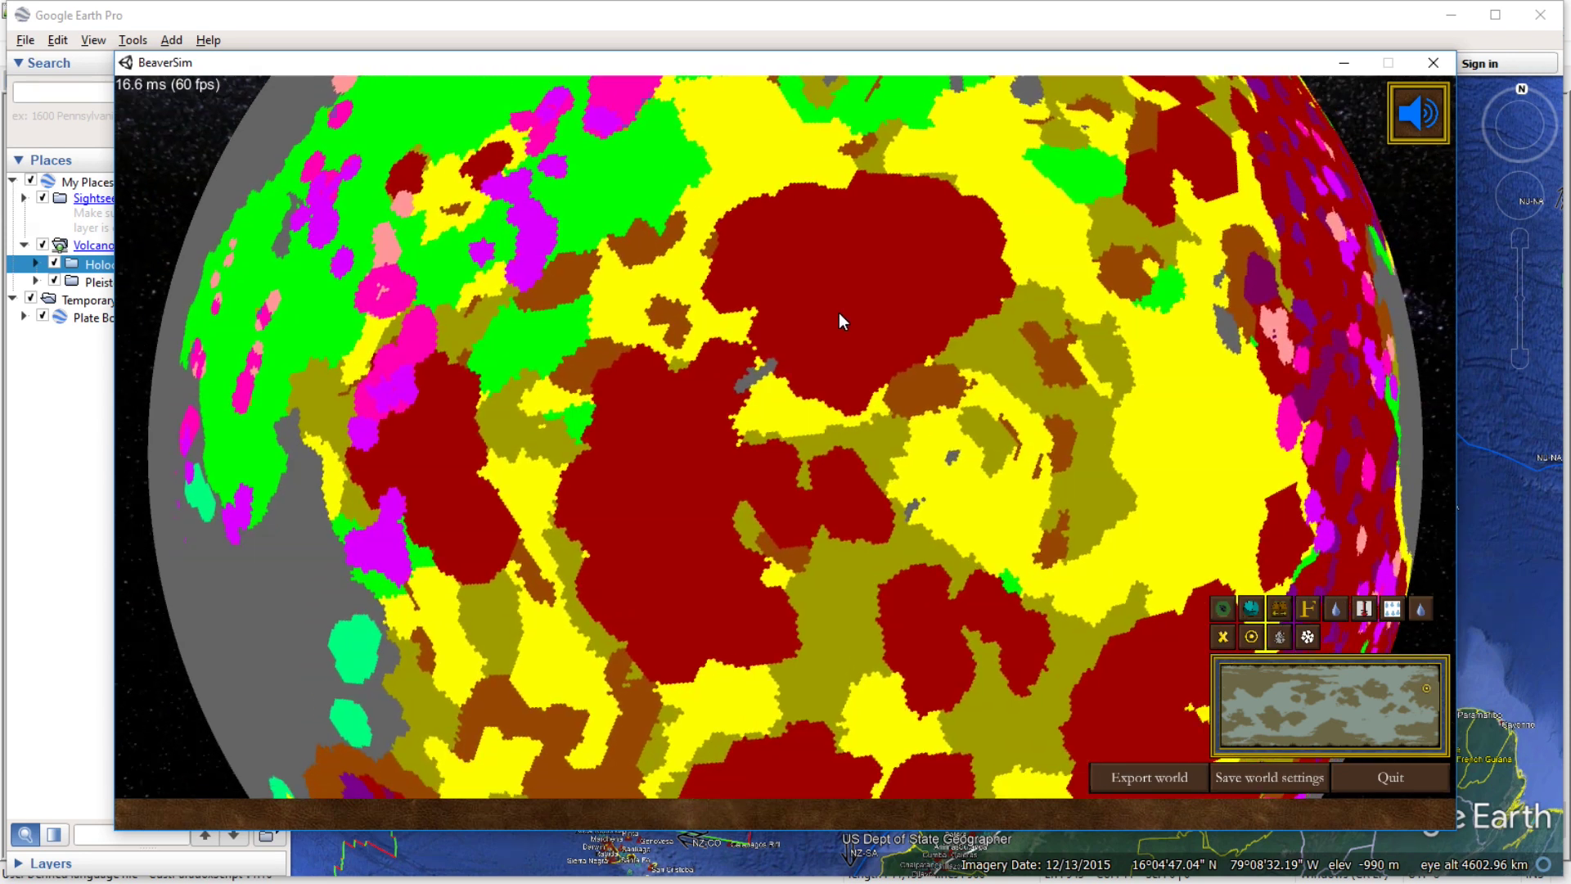
Examine the rock types along the bay's west coast down to the southern tip of the land.
key(d)
scroll(896, 254, down, 2)
key(d)
key(s)
scroll(826, 188, up, 2)
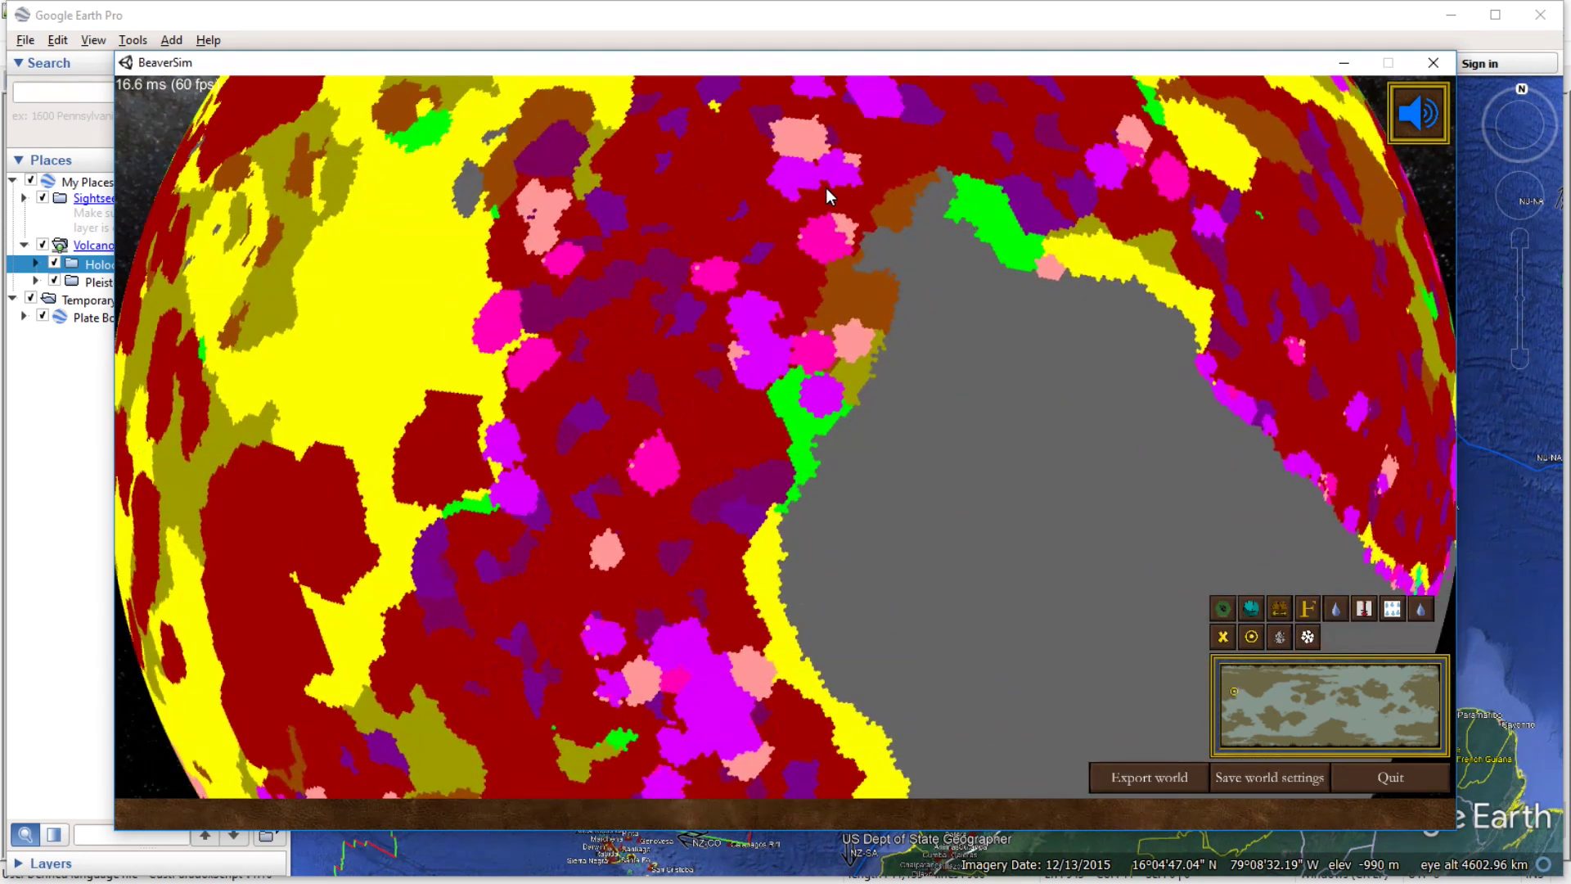
key(d)
key(w)
key(s)
key(a)
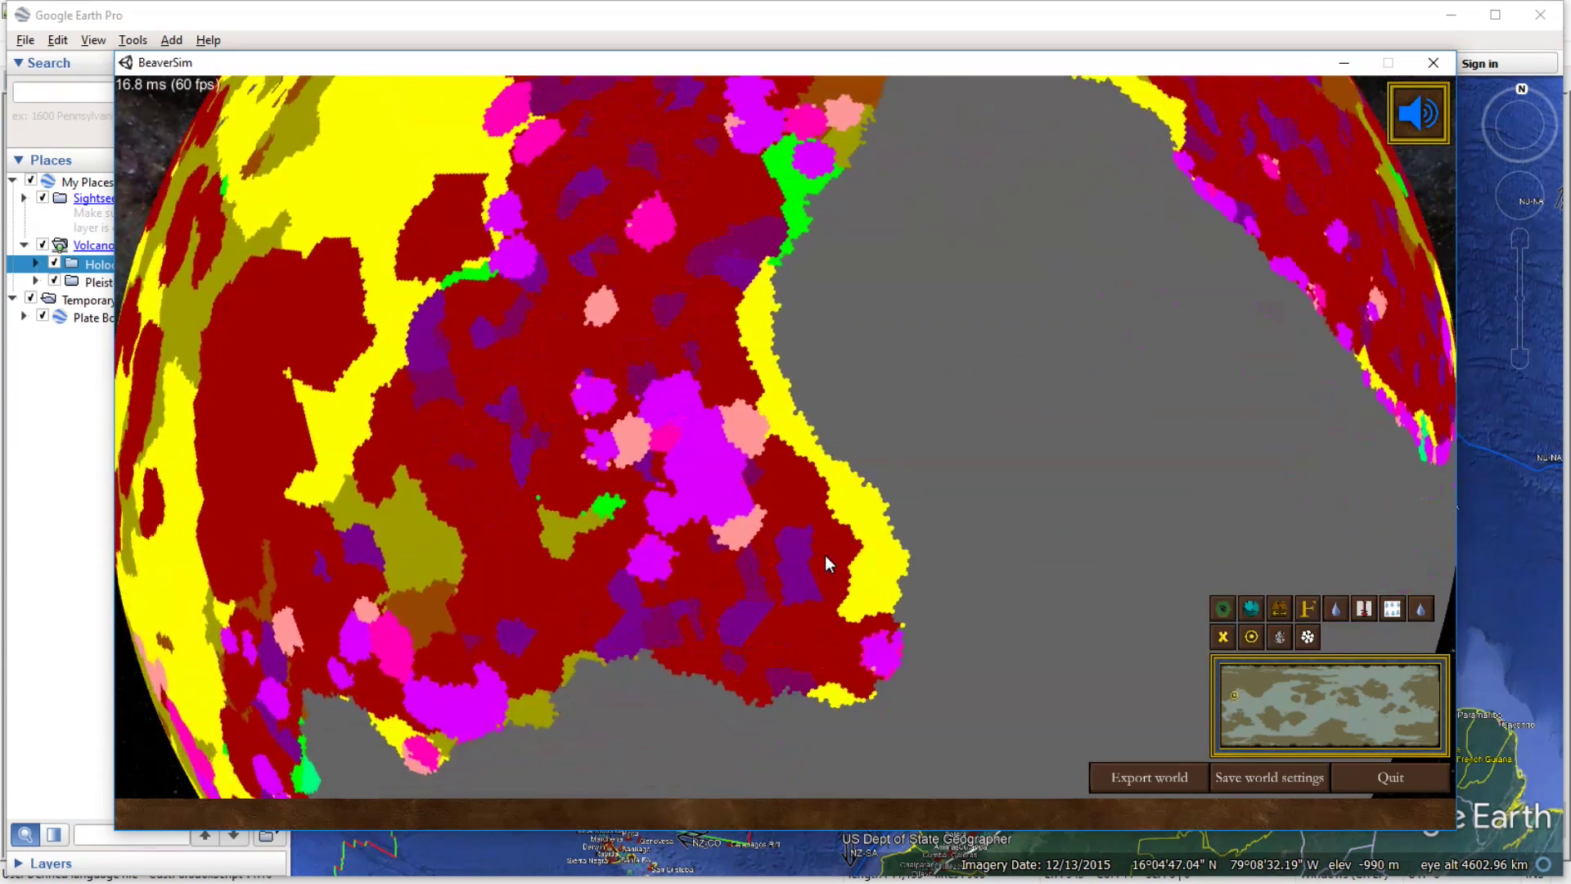
scroll(947, 540, up, 4)
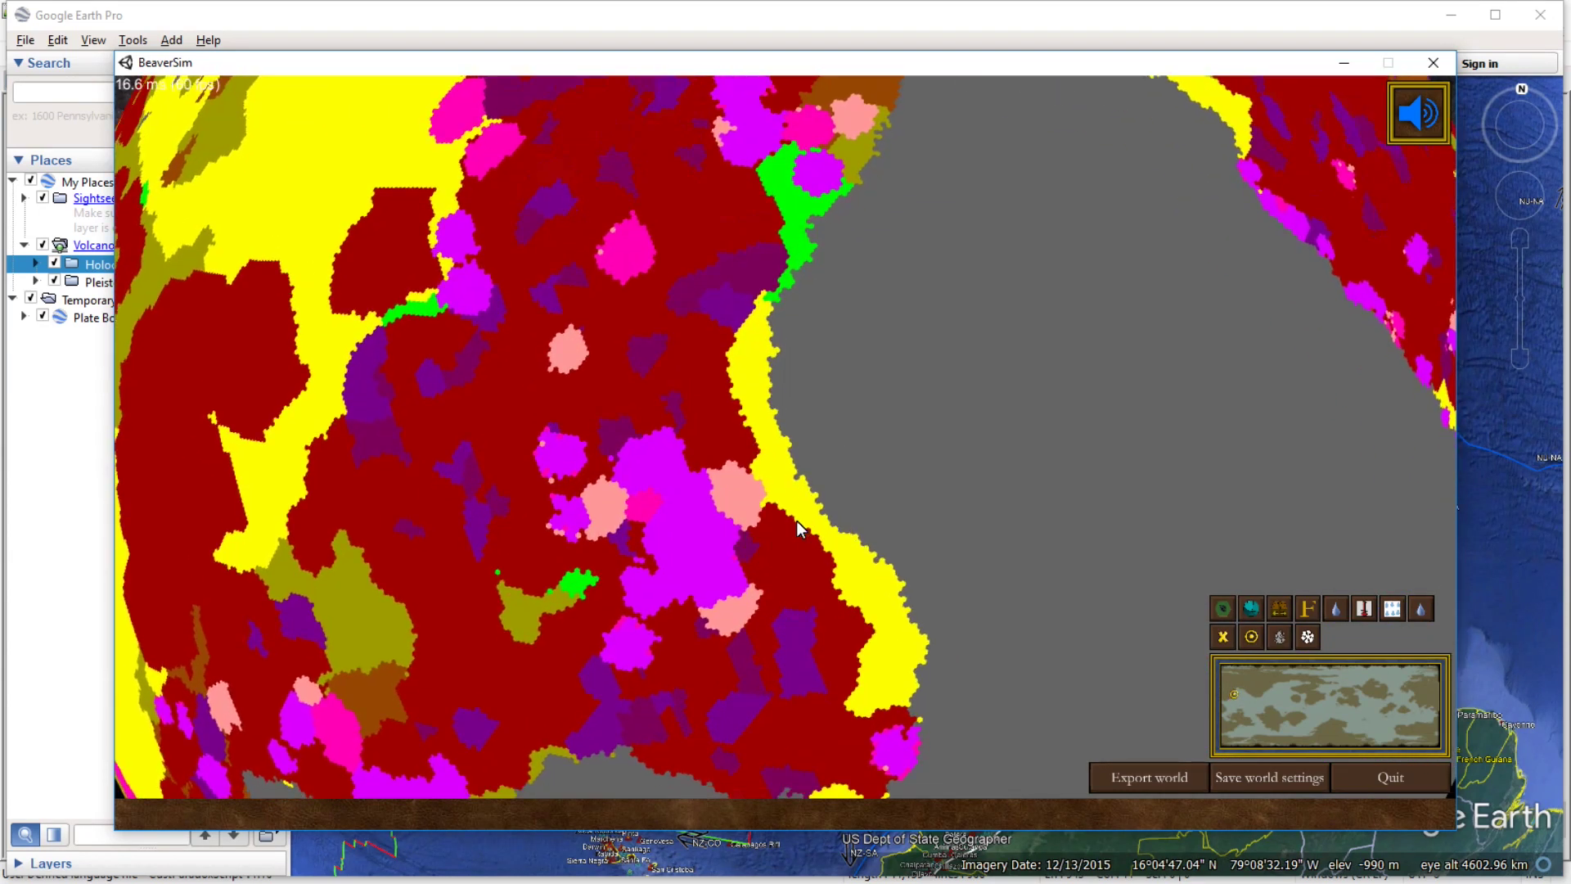
Inspect the details of tiles around the large magenta rock area west of the yellow coastal strip, and close the tile details.
click(681, 423)
drag(709, 427, 838, 438)
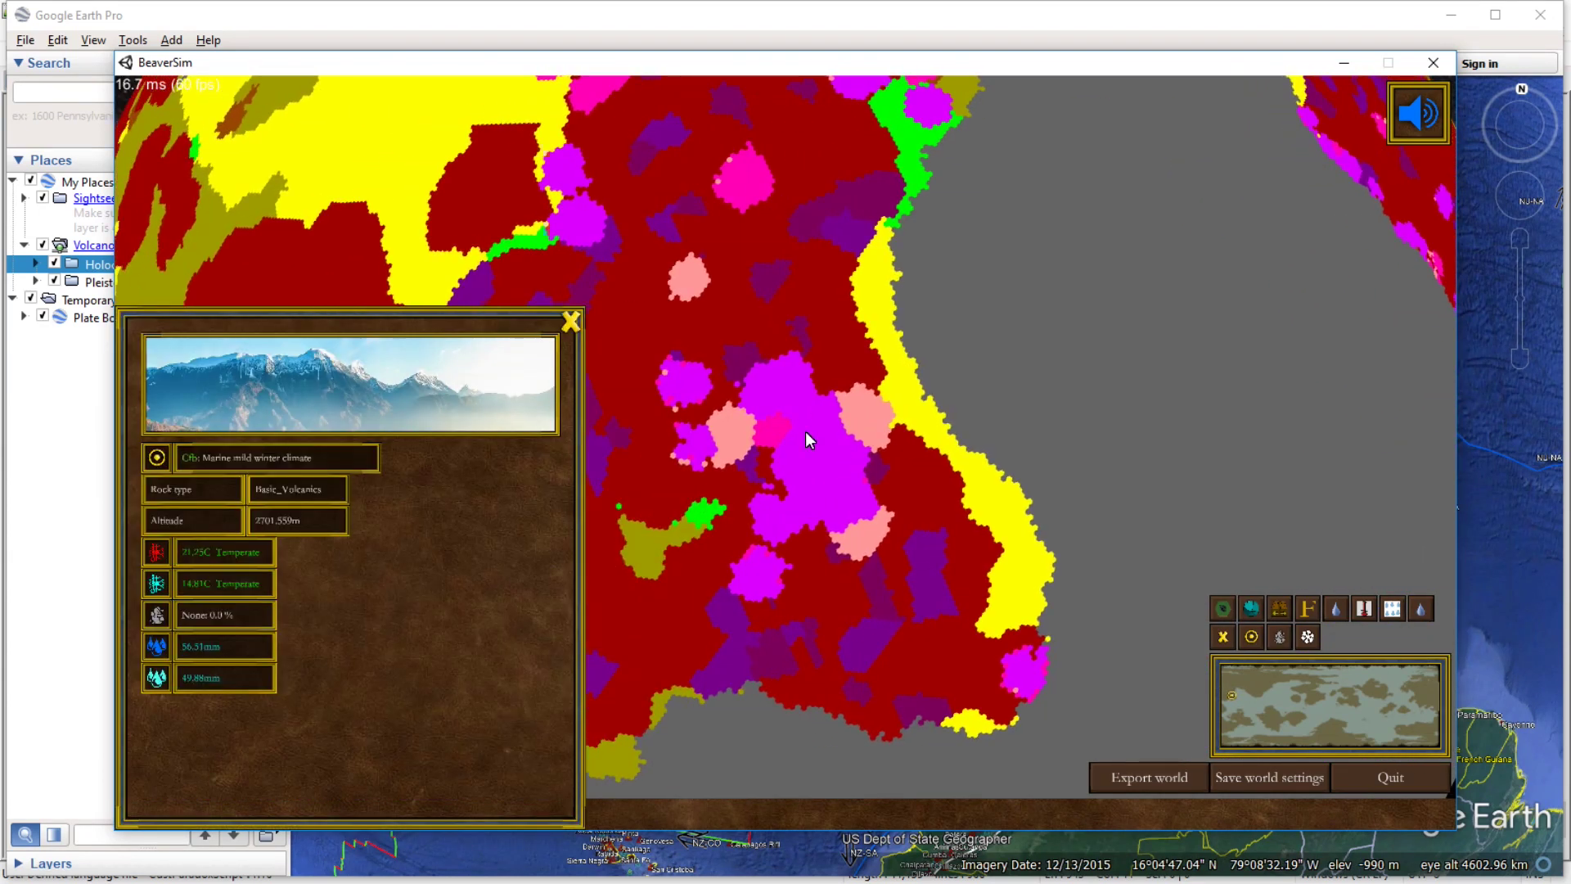
click(853, 549)
click(832, 461)
drag(818, 506, 575, 319)
click(567, 321)
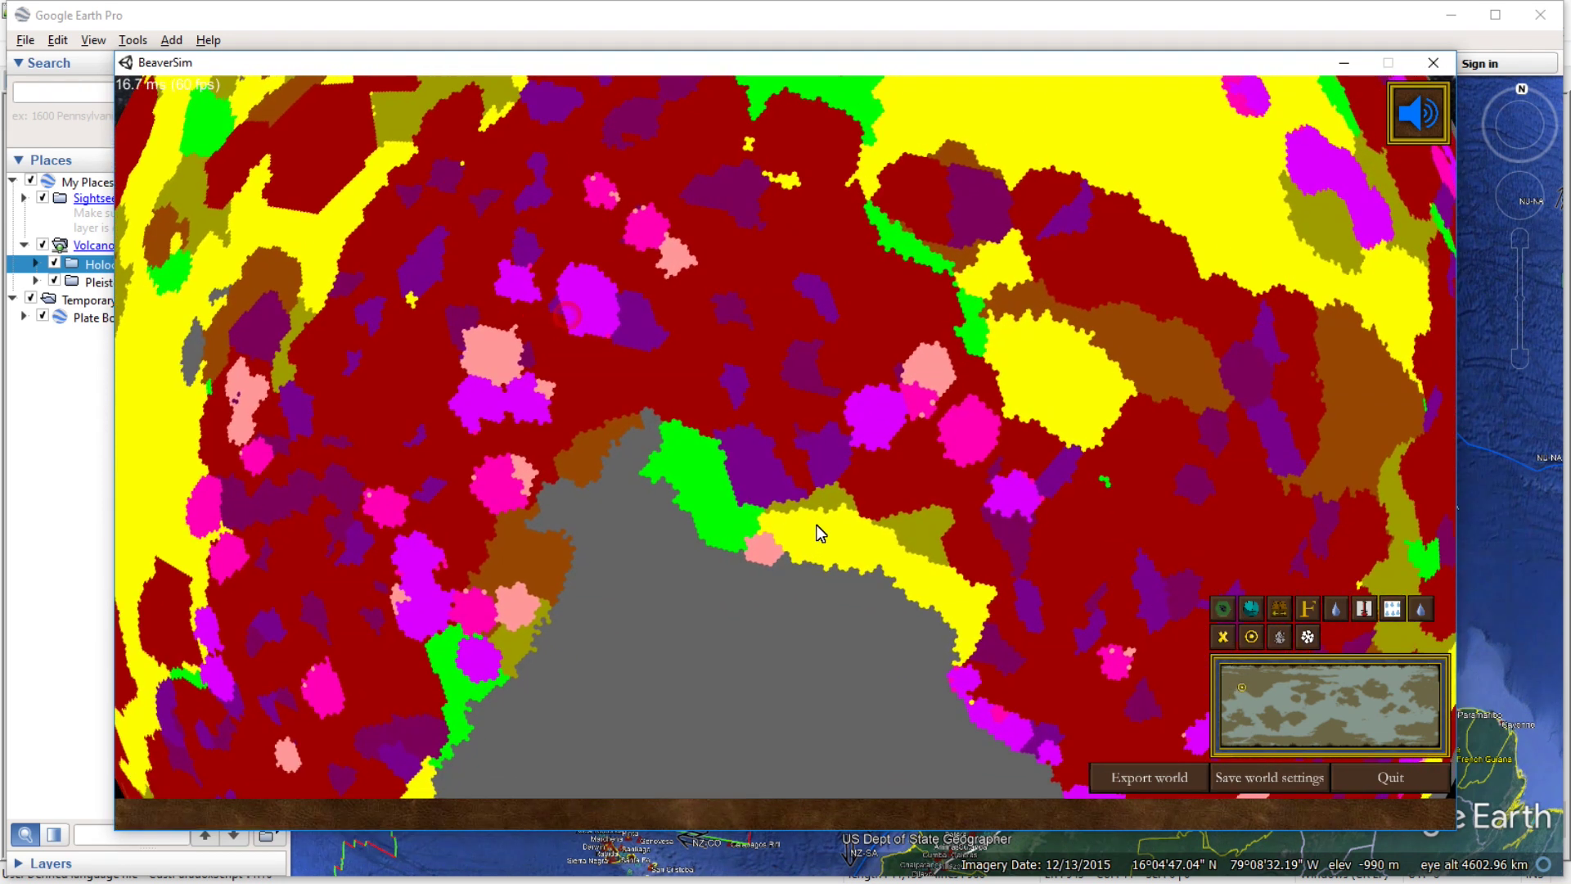
Compare the rock types along the west and north shores of the large bay.
key(a)
key(s)
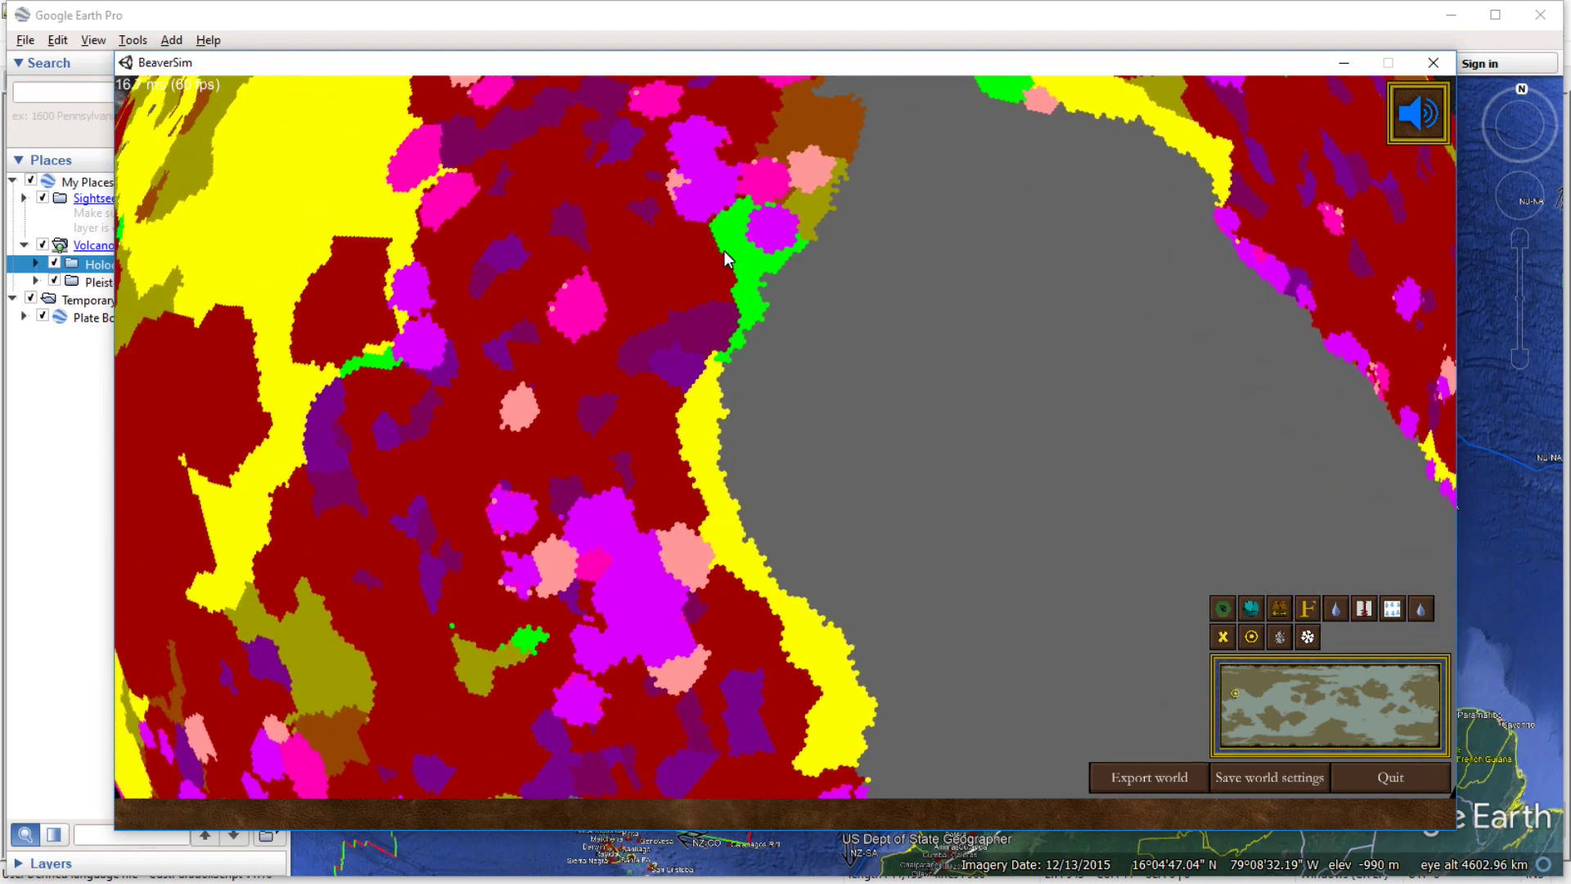
key(s)
key(w)
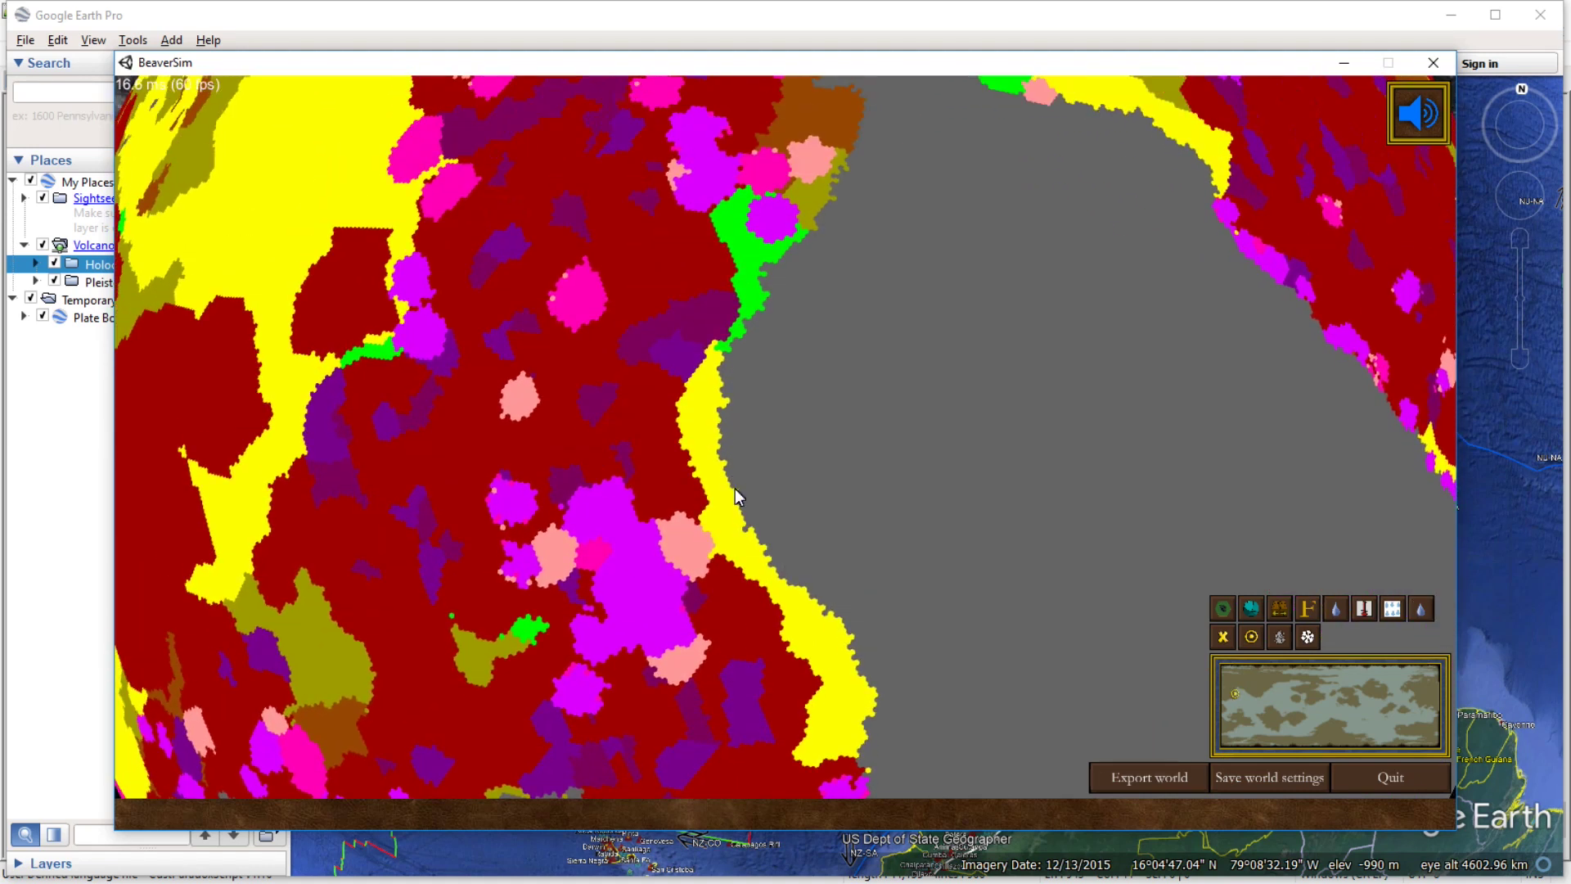
key(w)
key(w)
key(d)
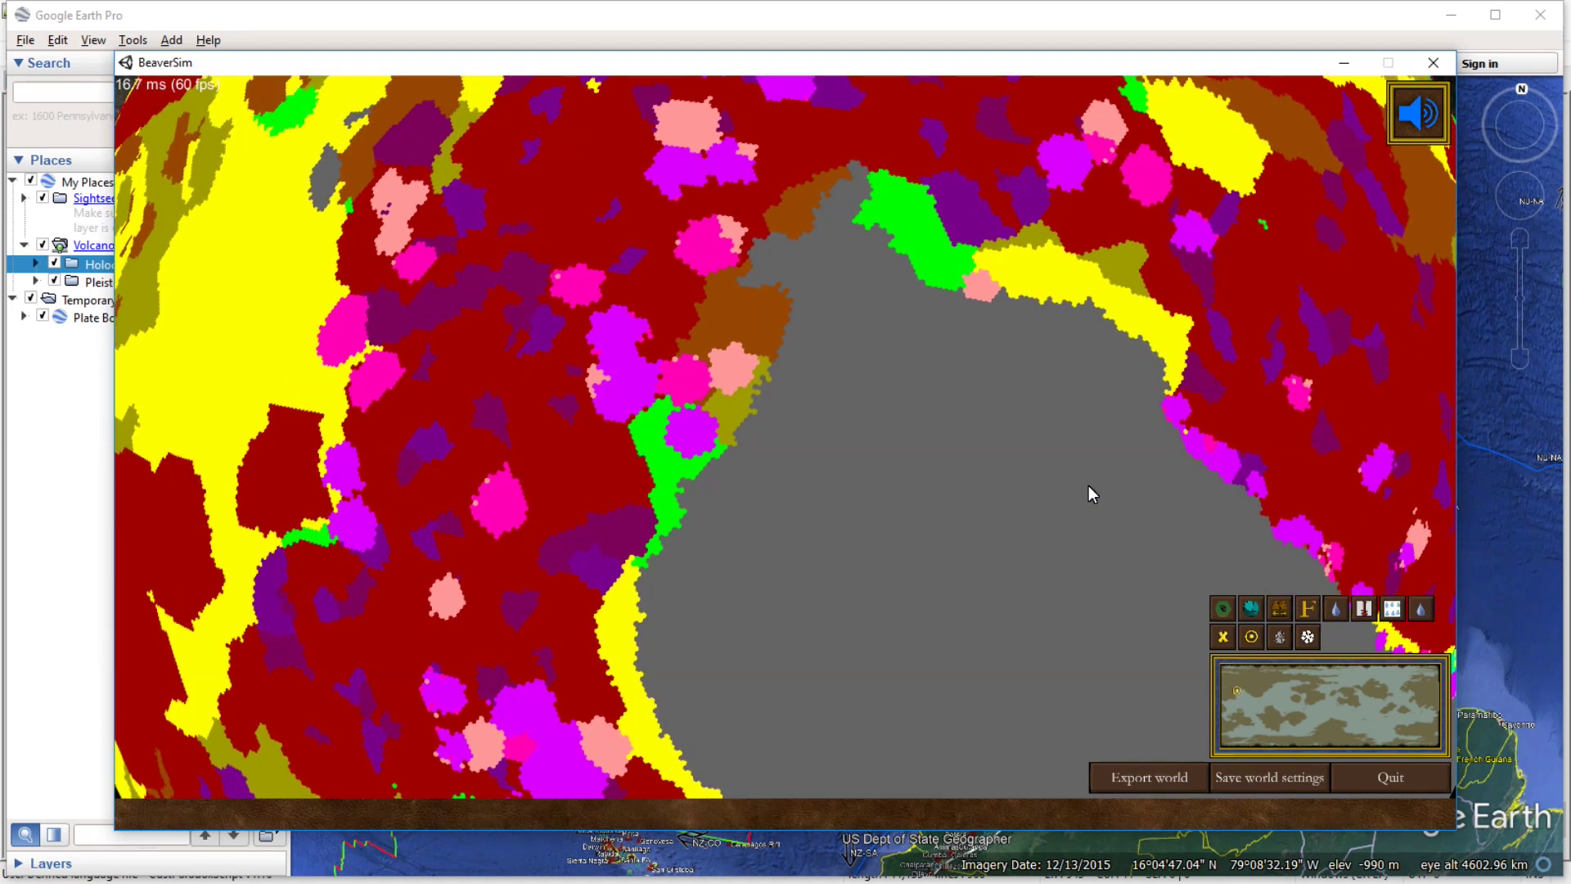
key(d)
key(a)
key(s)
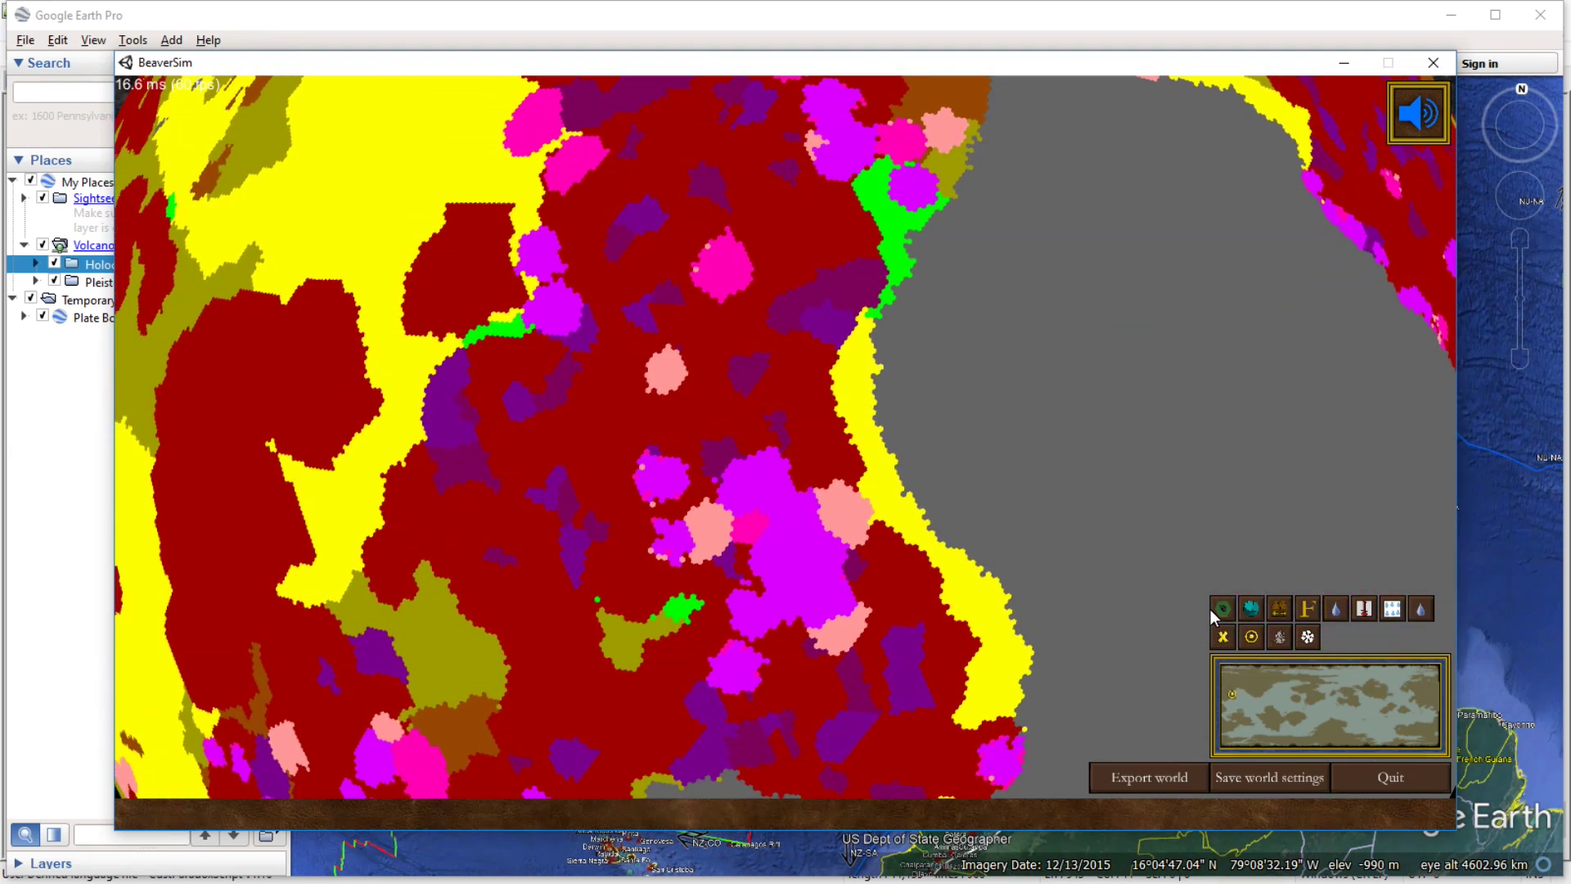
Show the Terrain map for the southern end of the land west of the bay.
key(d)
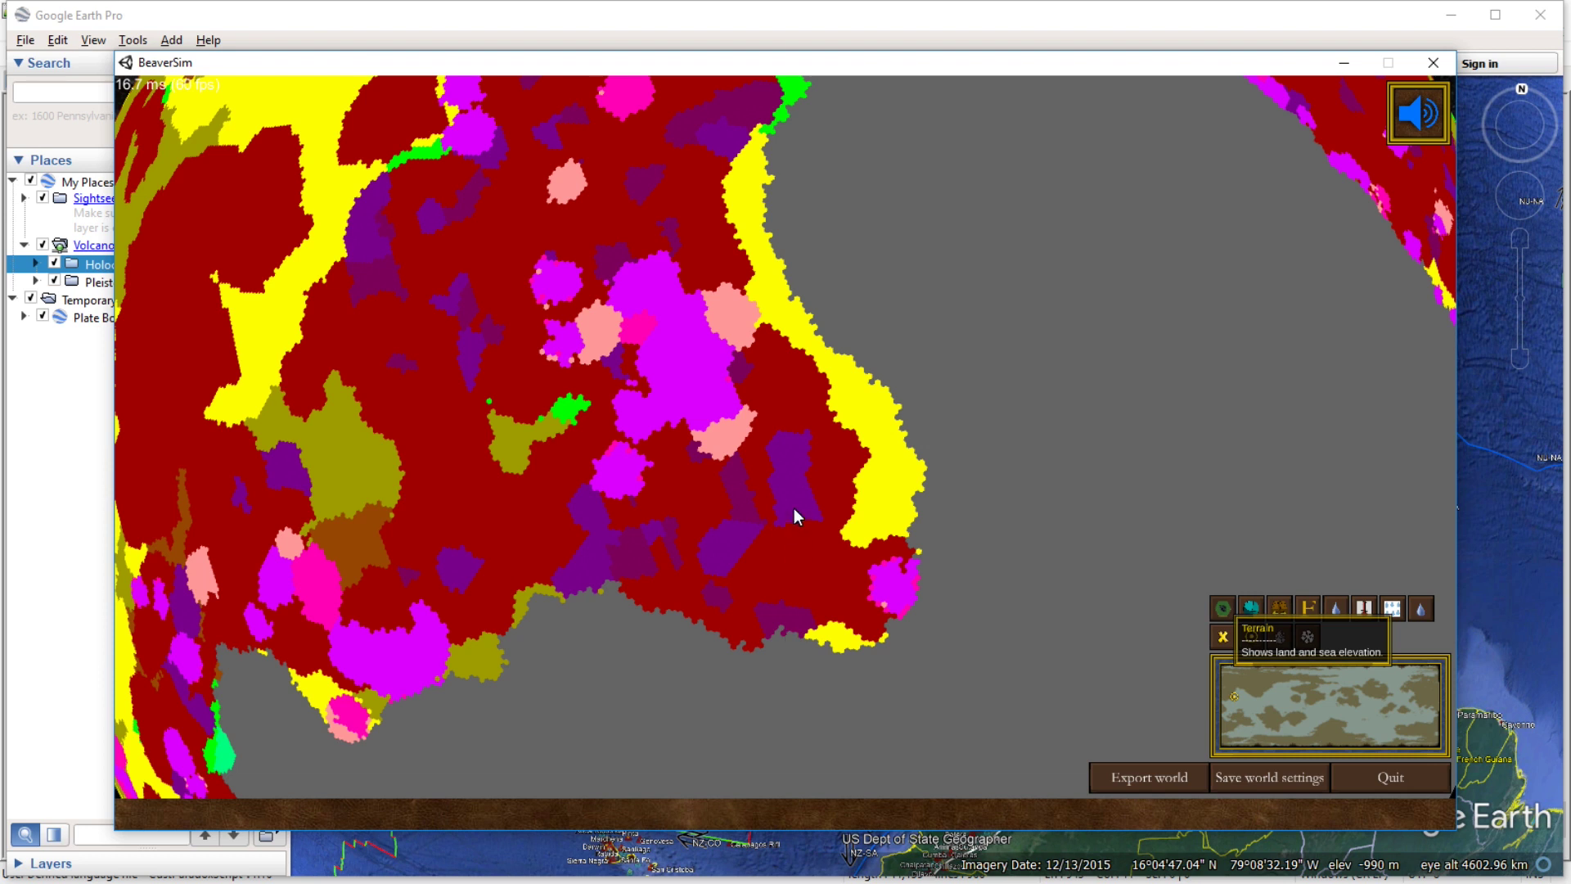
scroll(791, 507, up, 2)
key(d)
key(s)
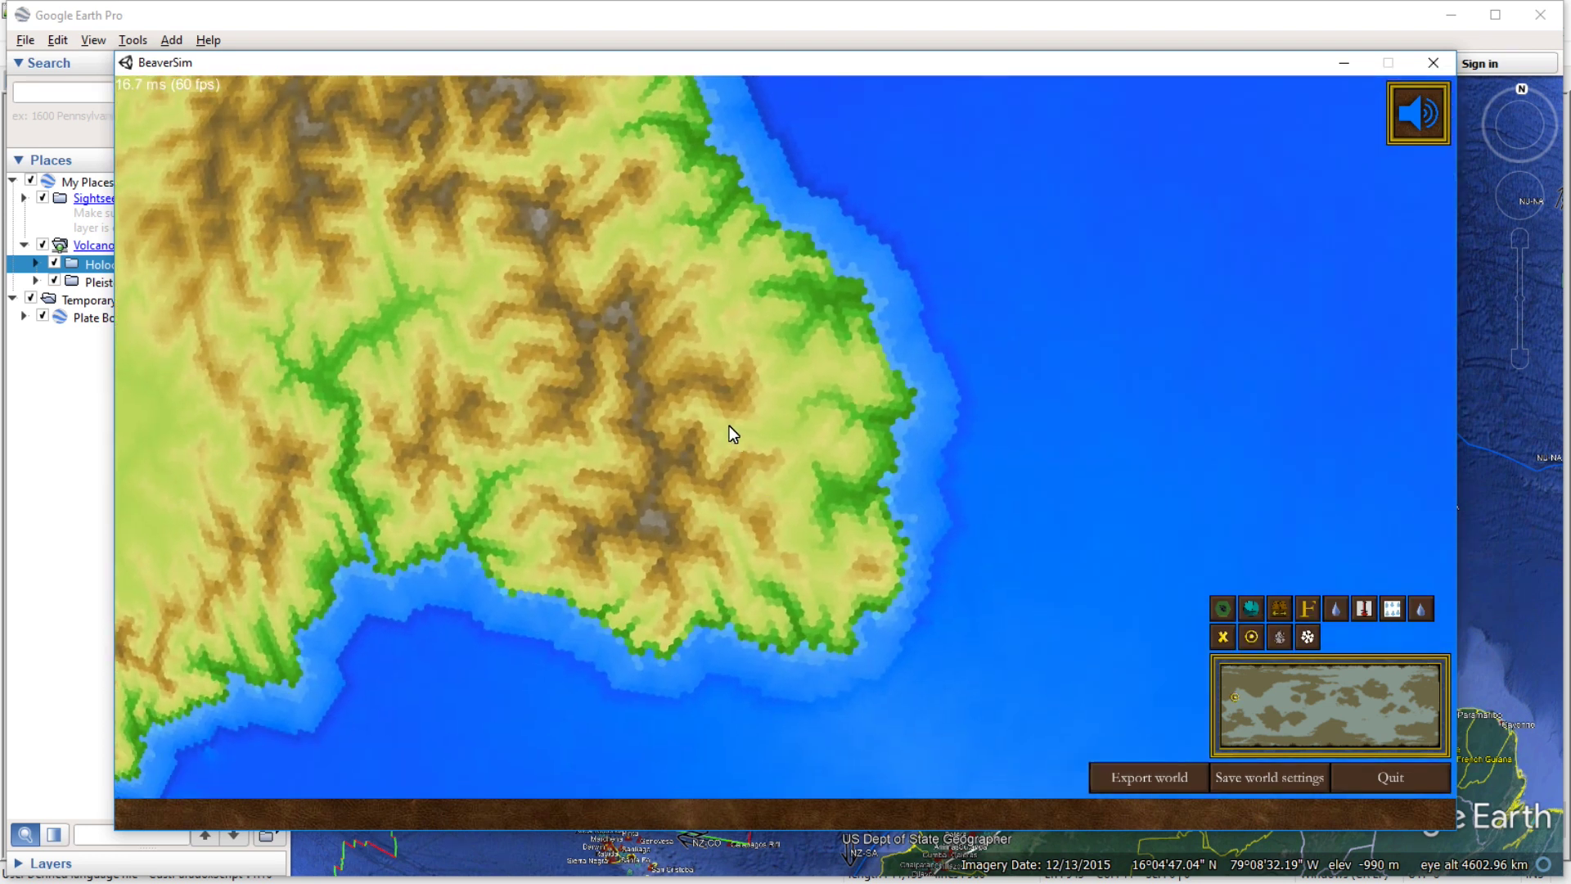
scroll(731, 425, up, 1)
key(a)
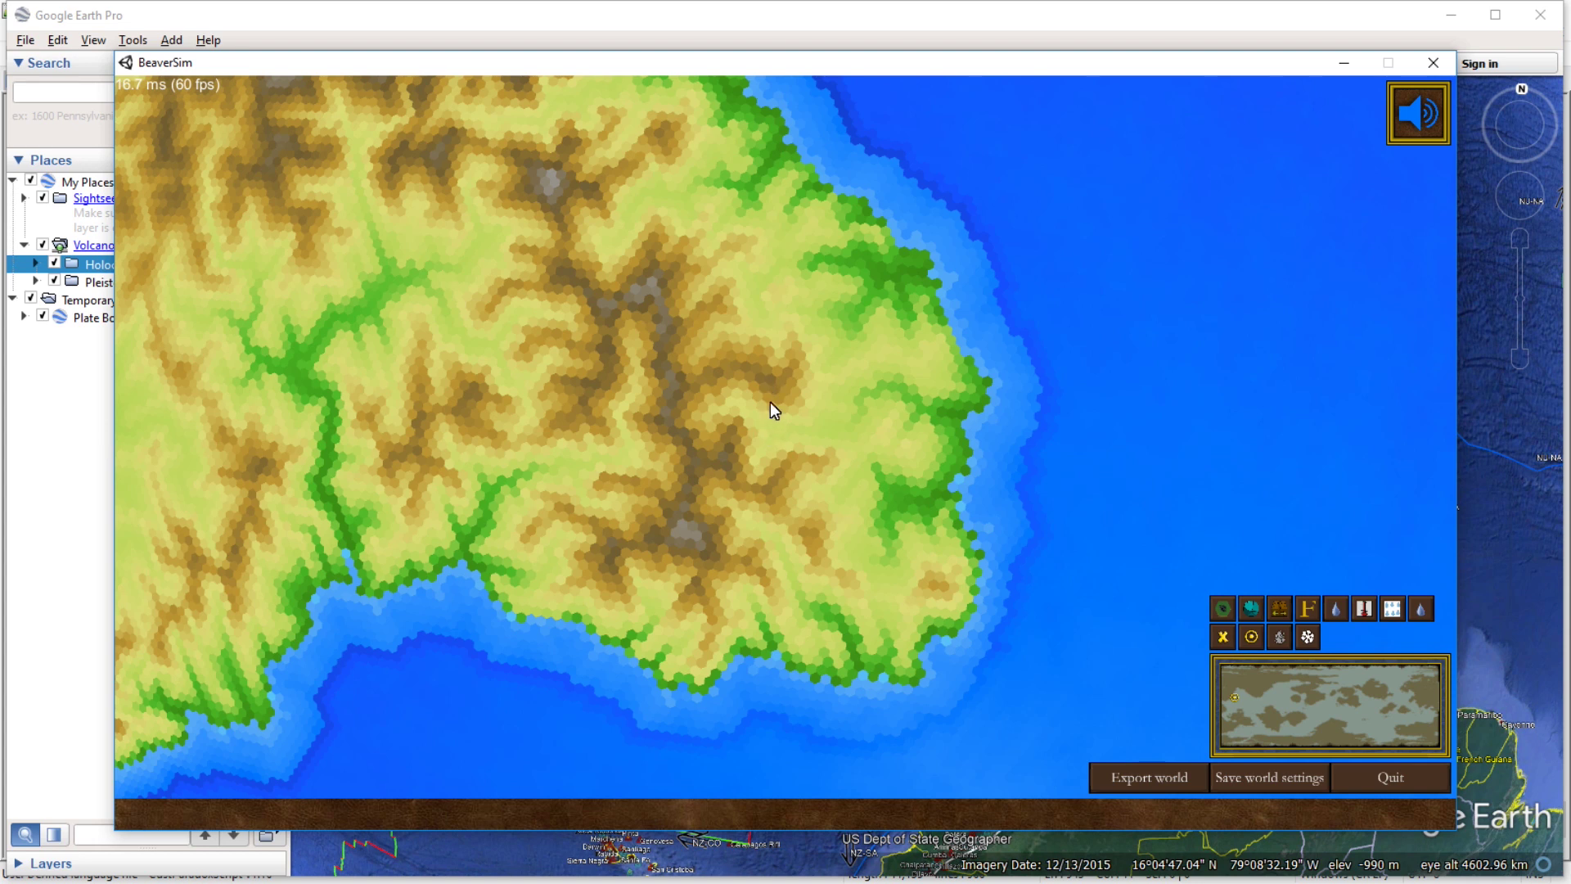
Examine the elevation of the mountain ridge and river valleys near the southern coast.
scroll(773, 445, up, 2)
key(w)
key(s)
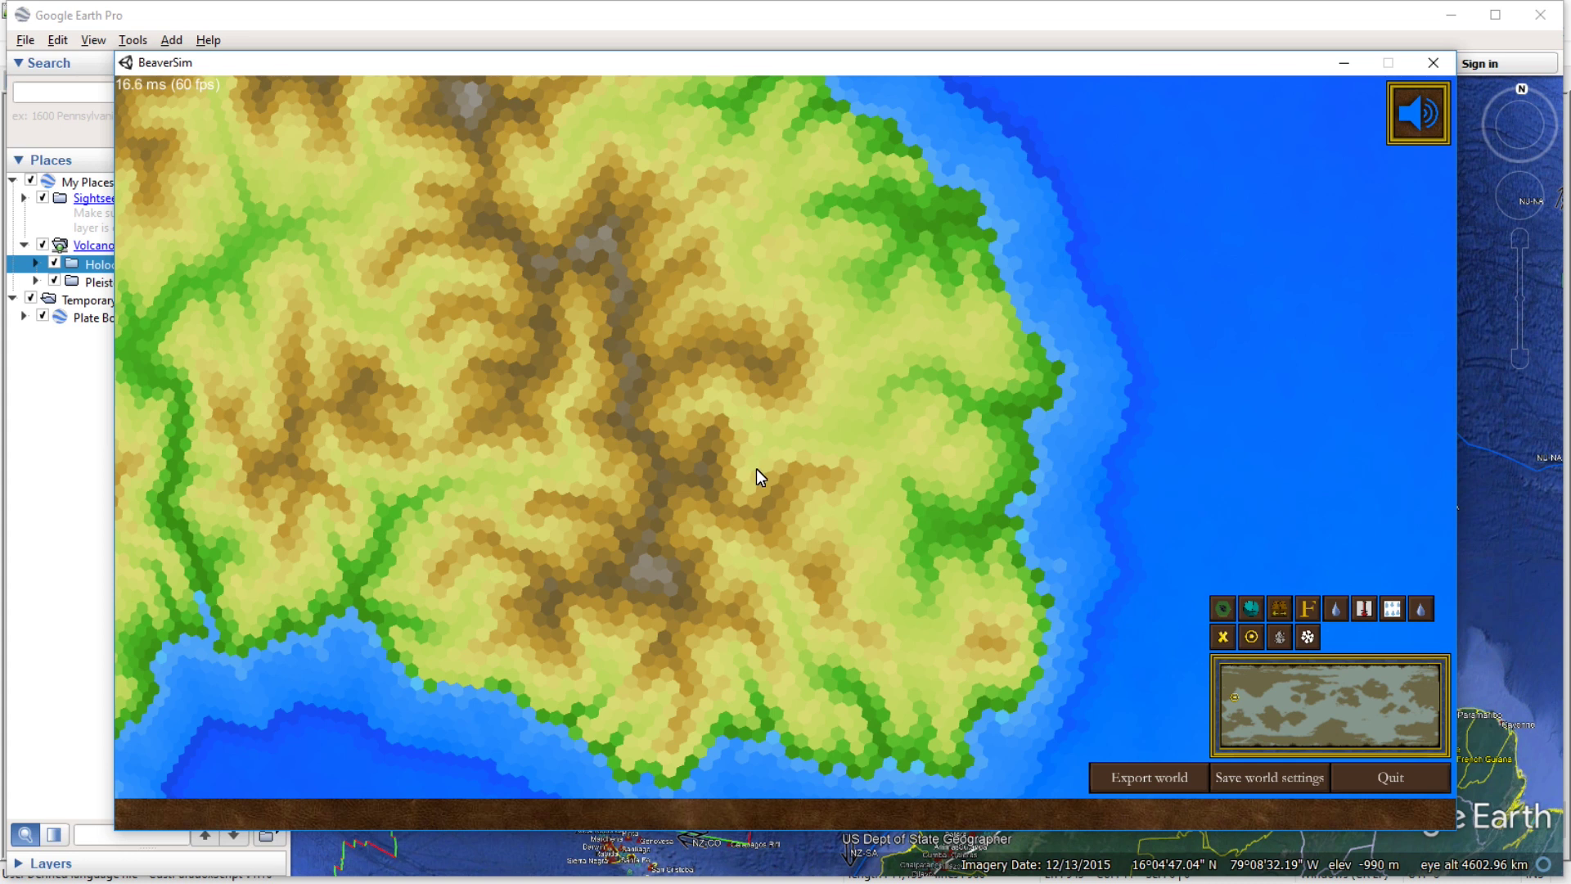
key(d)
key(Left)
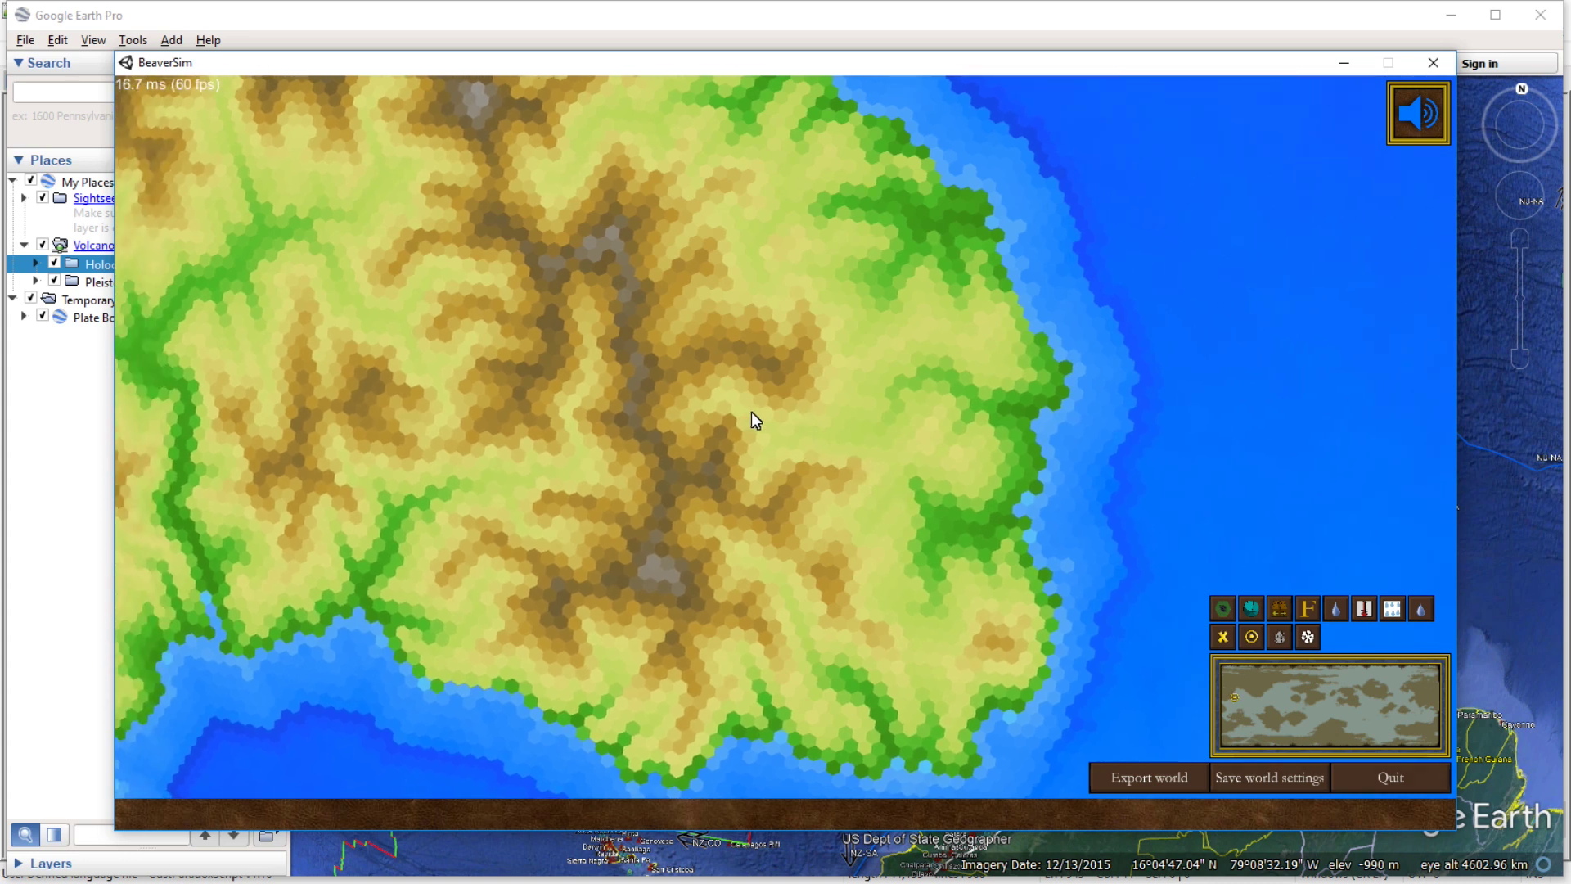
key(Right)
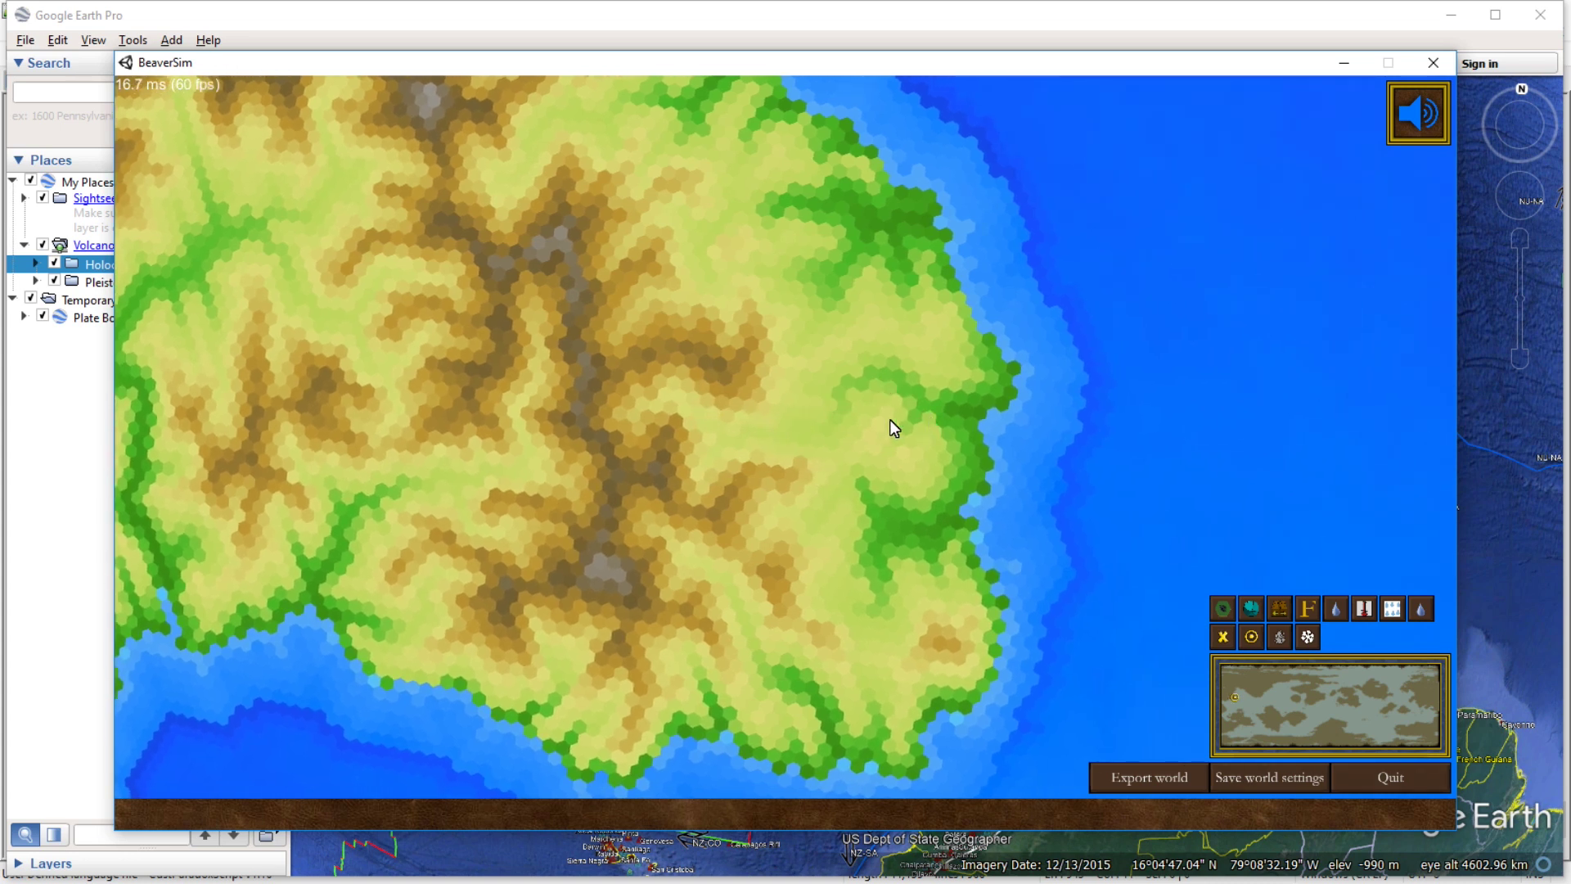
key(a)
key(w)
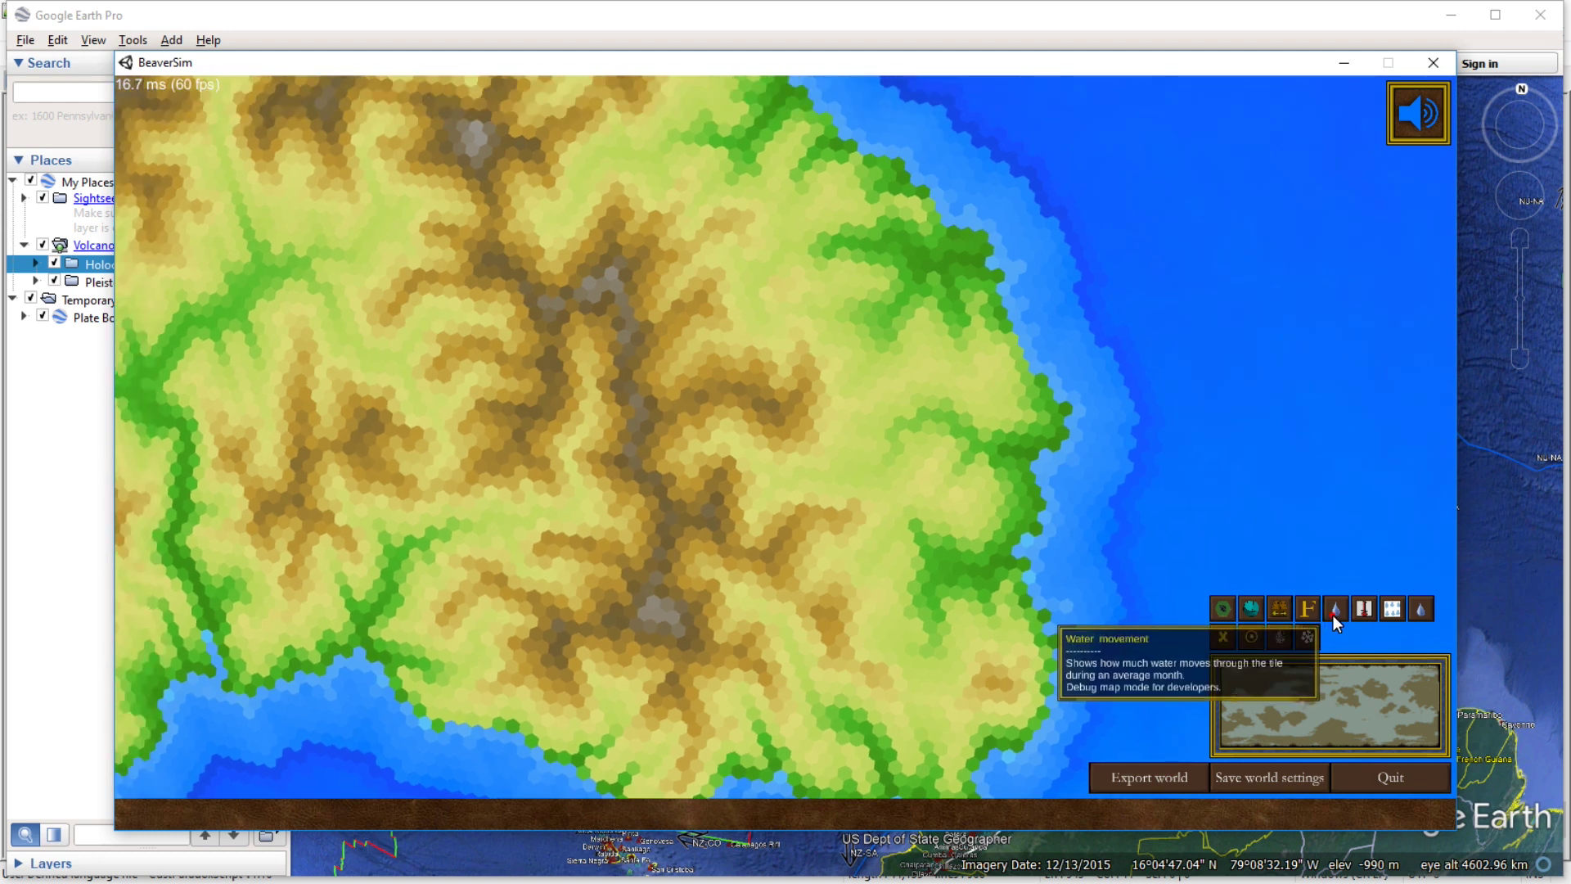
Show the Water movement map and examine the rivers across the southern end of the land.
click(1334, 612)
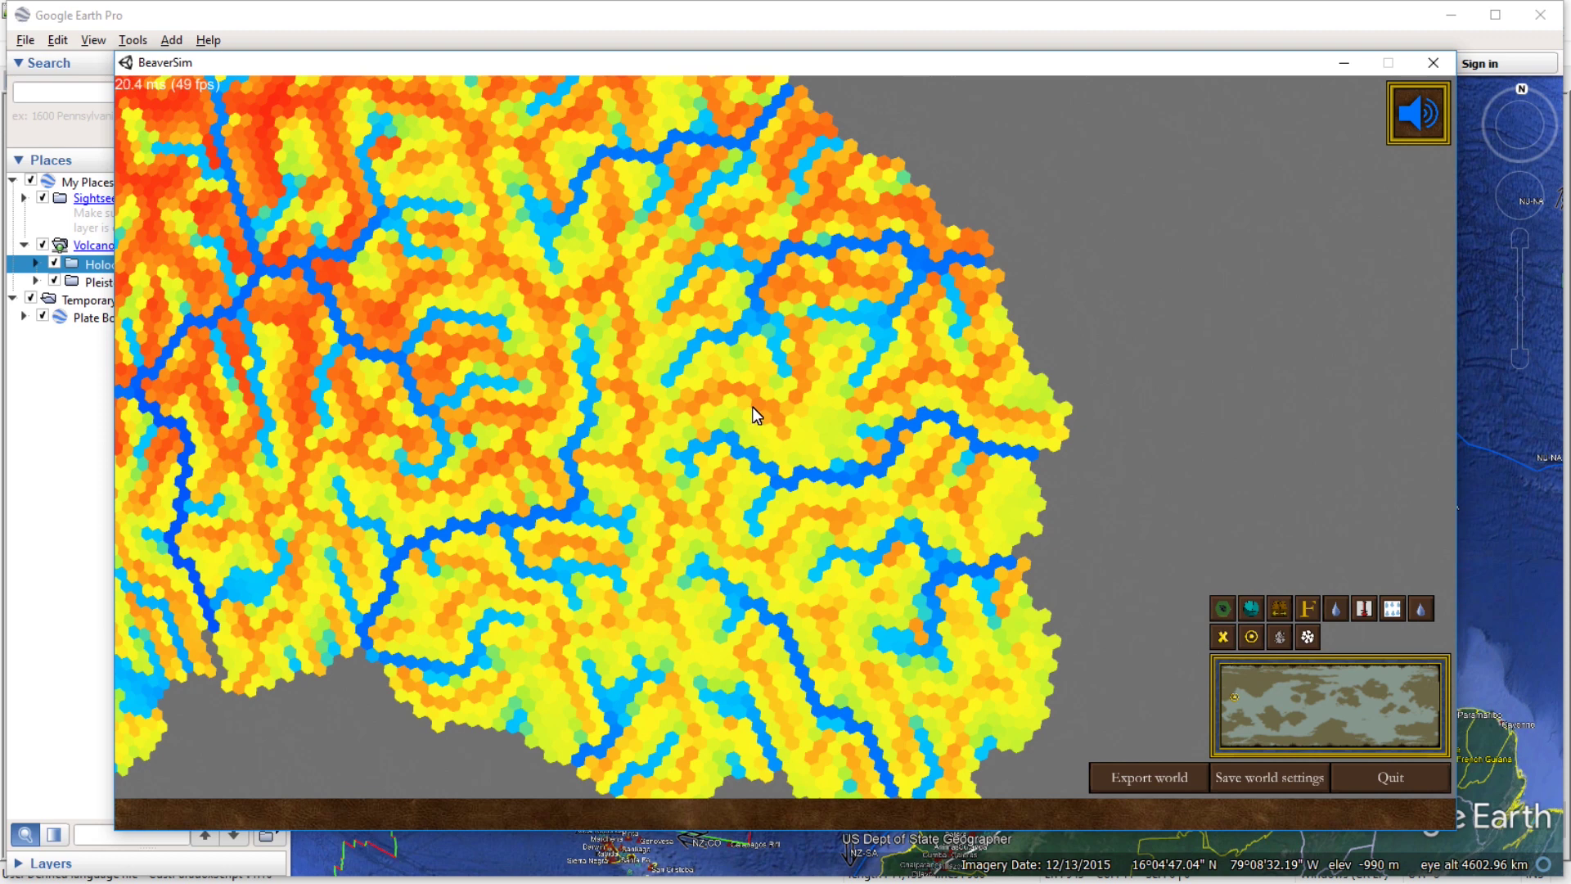
key(w)
key(a)
scroll(782, 418, down, 3)
key(a)
key(s)
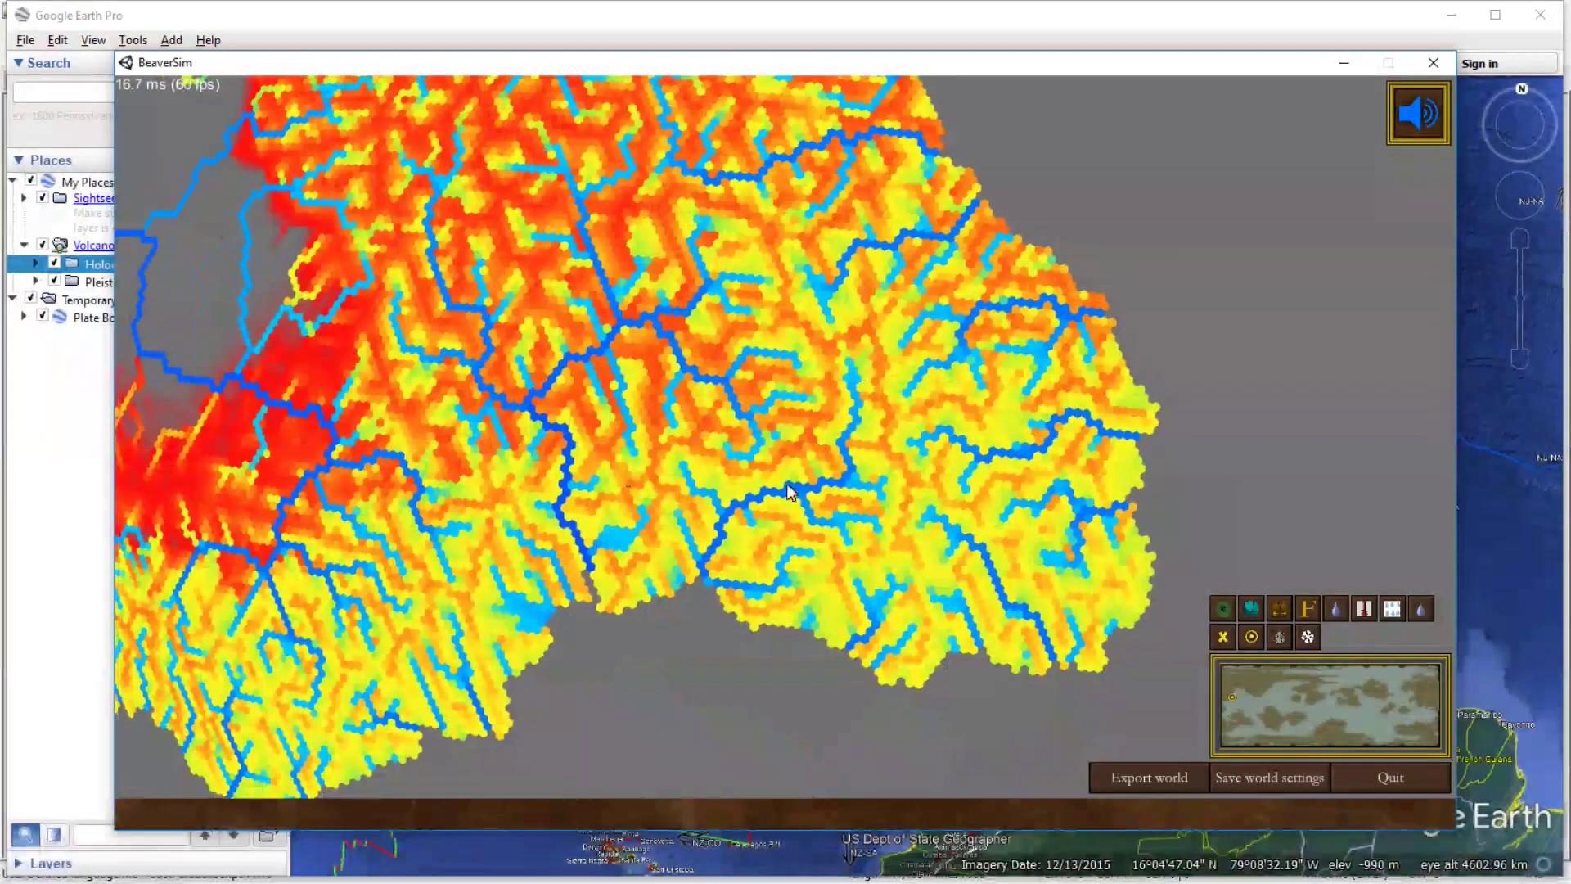
key(a)
key(w)
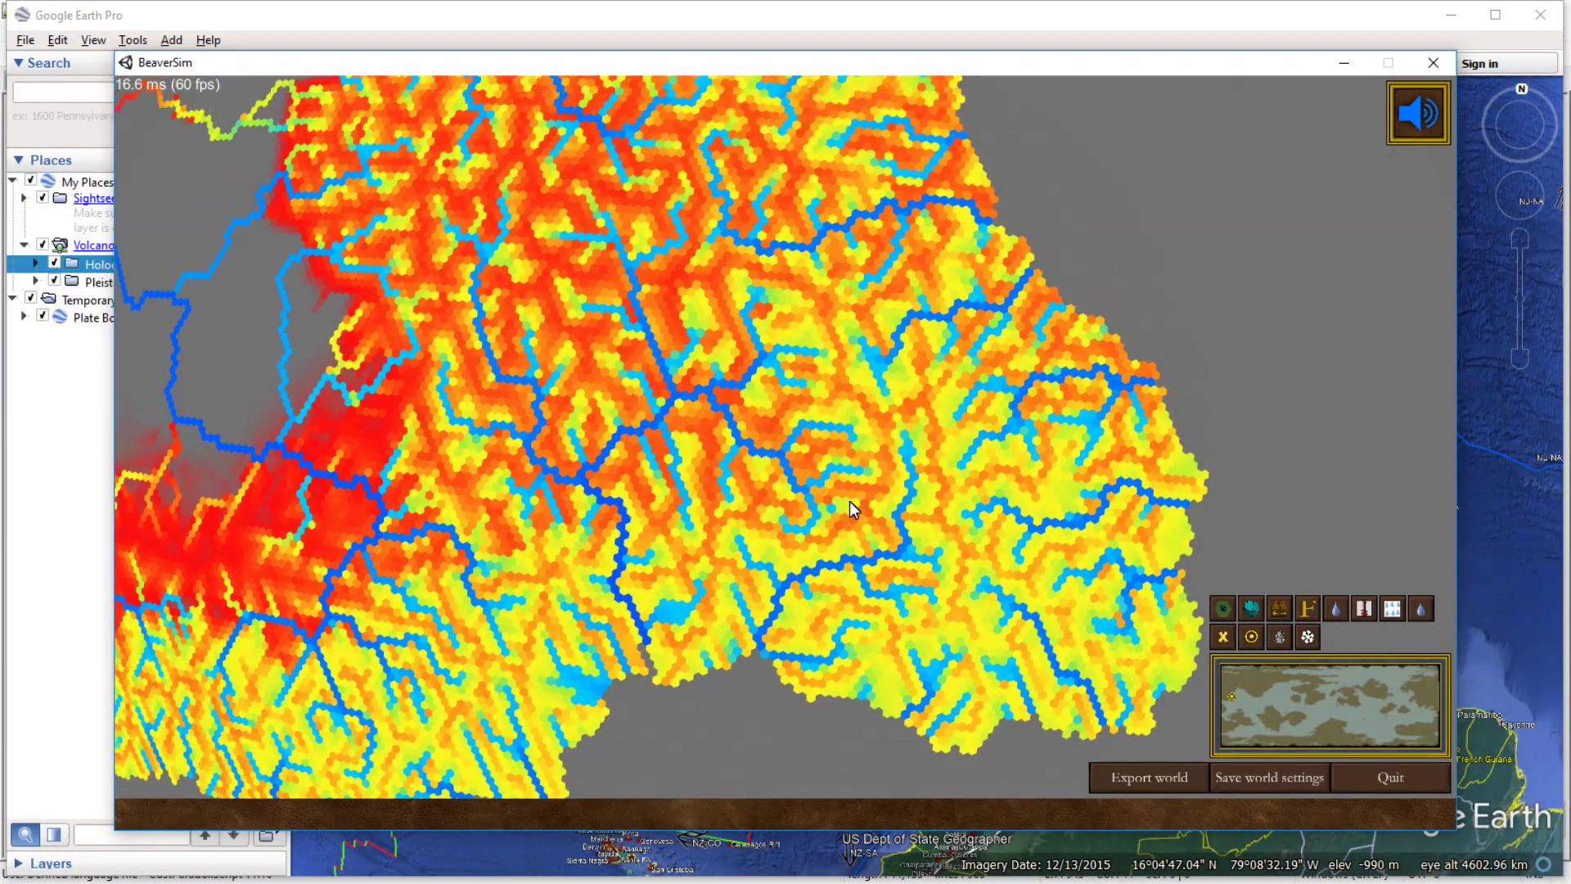
key(d)
key(Left)
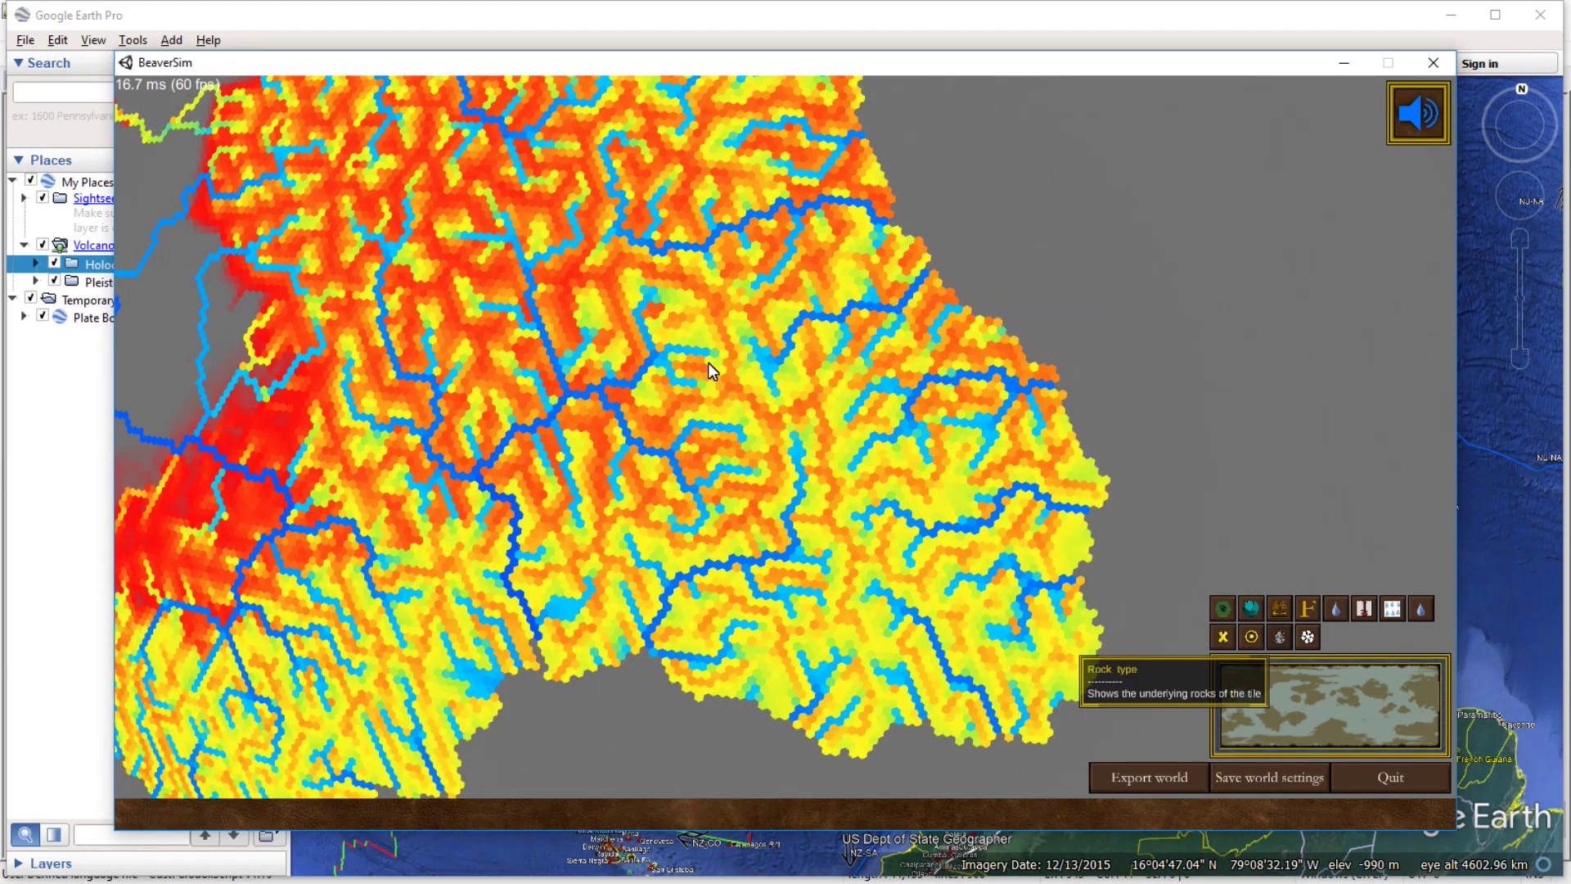
Show the Rock type map of the southern end of the land.
key(r)
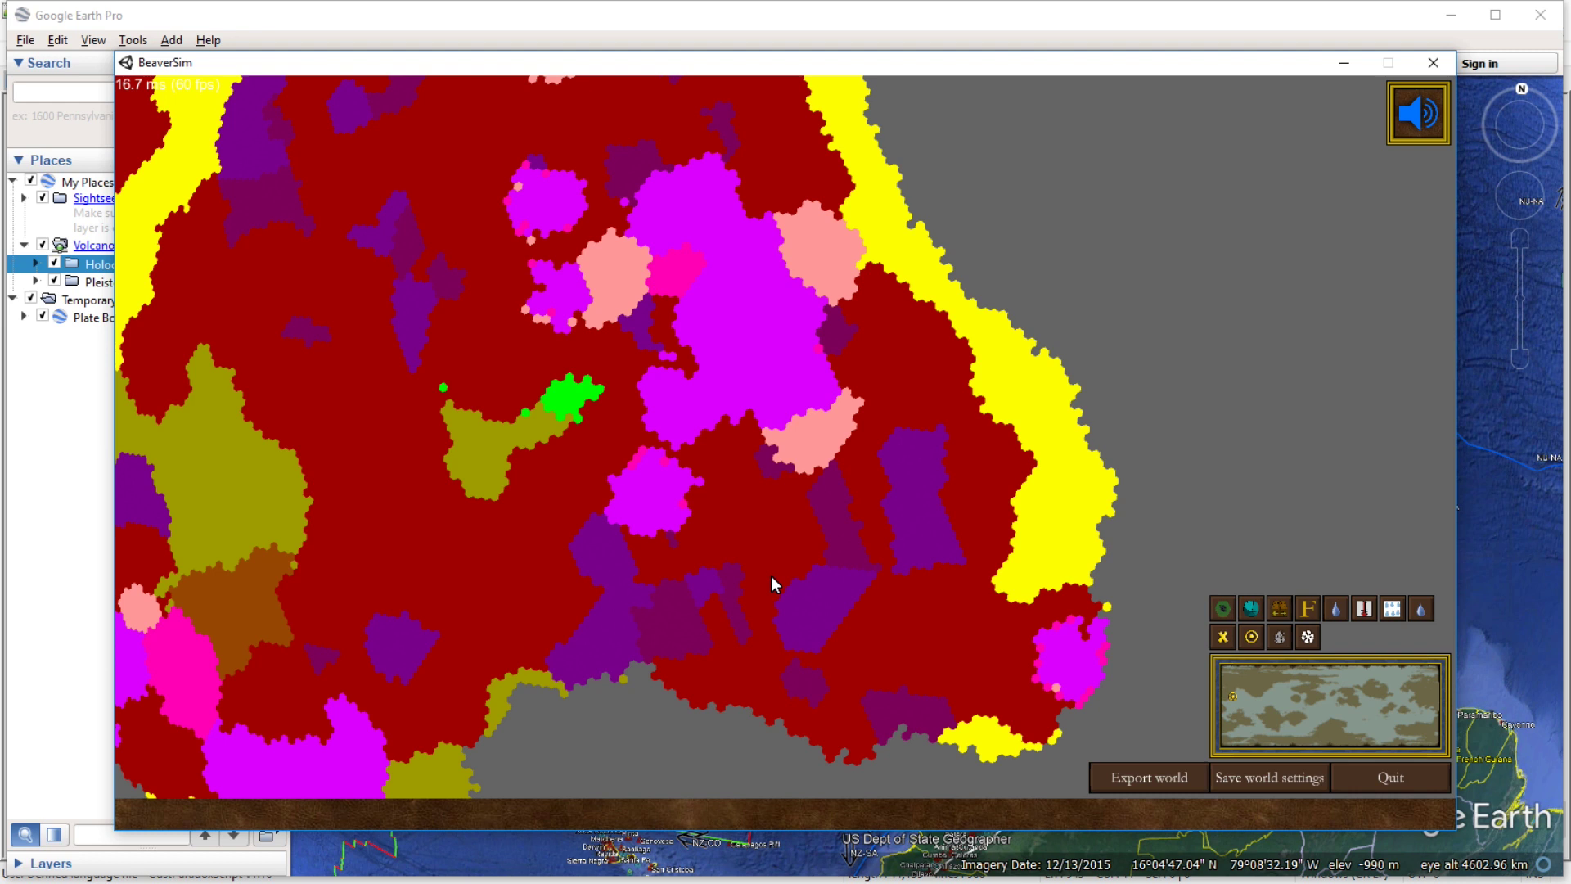
key(Down)
key(Left)
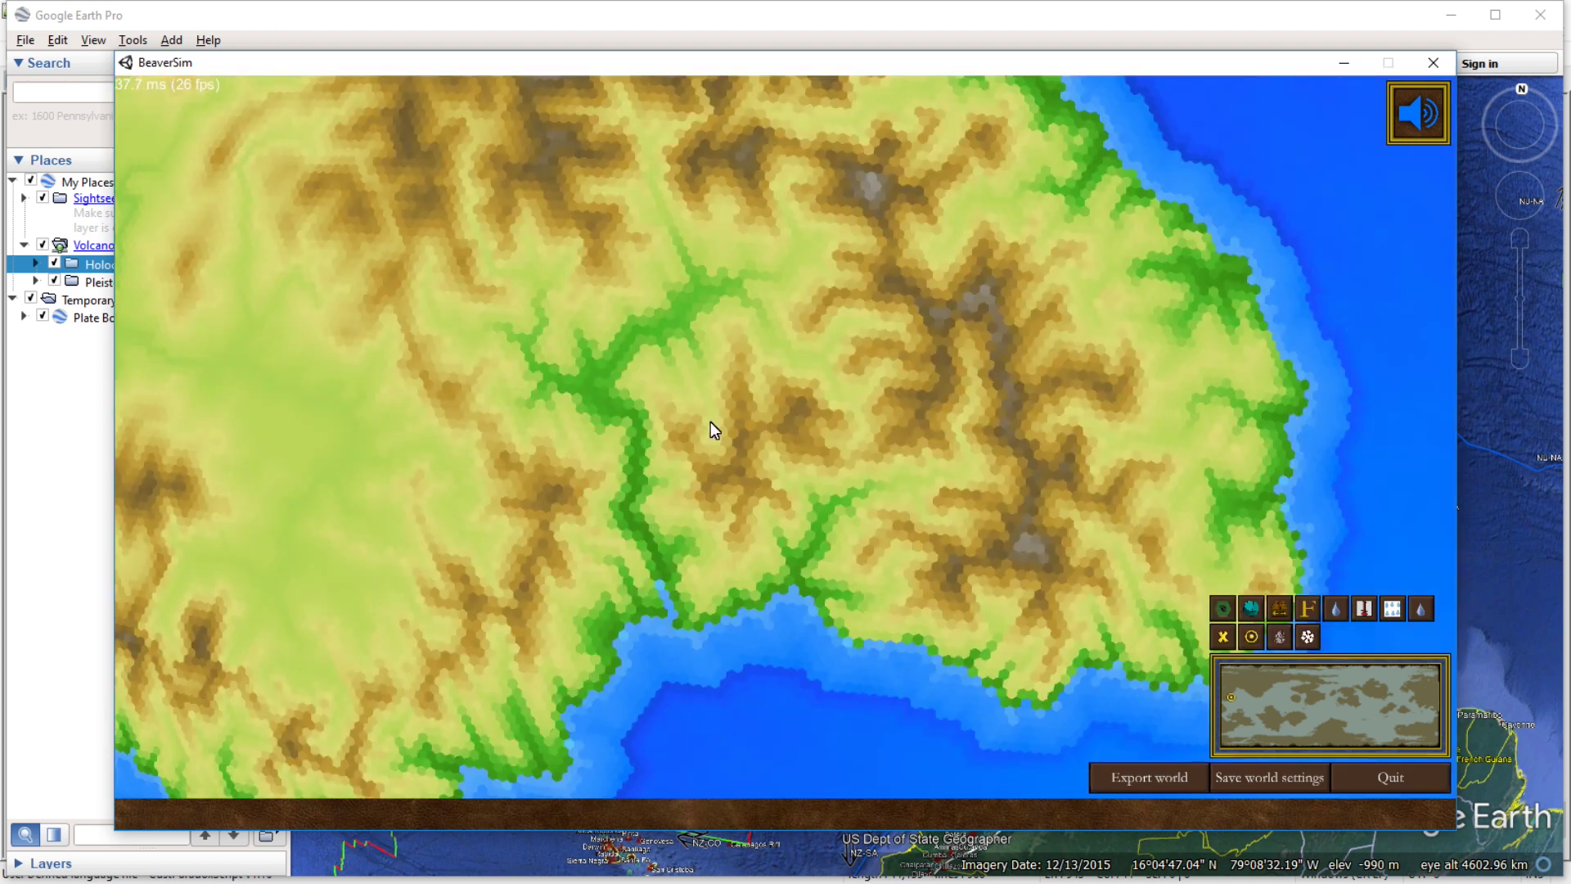
Examine the terrain of the low green river valley running north from the southern bay.
drag(711, 420, 776, 520)
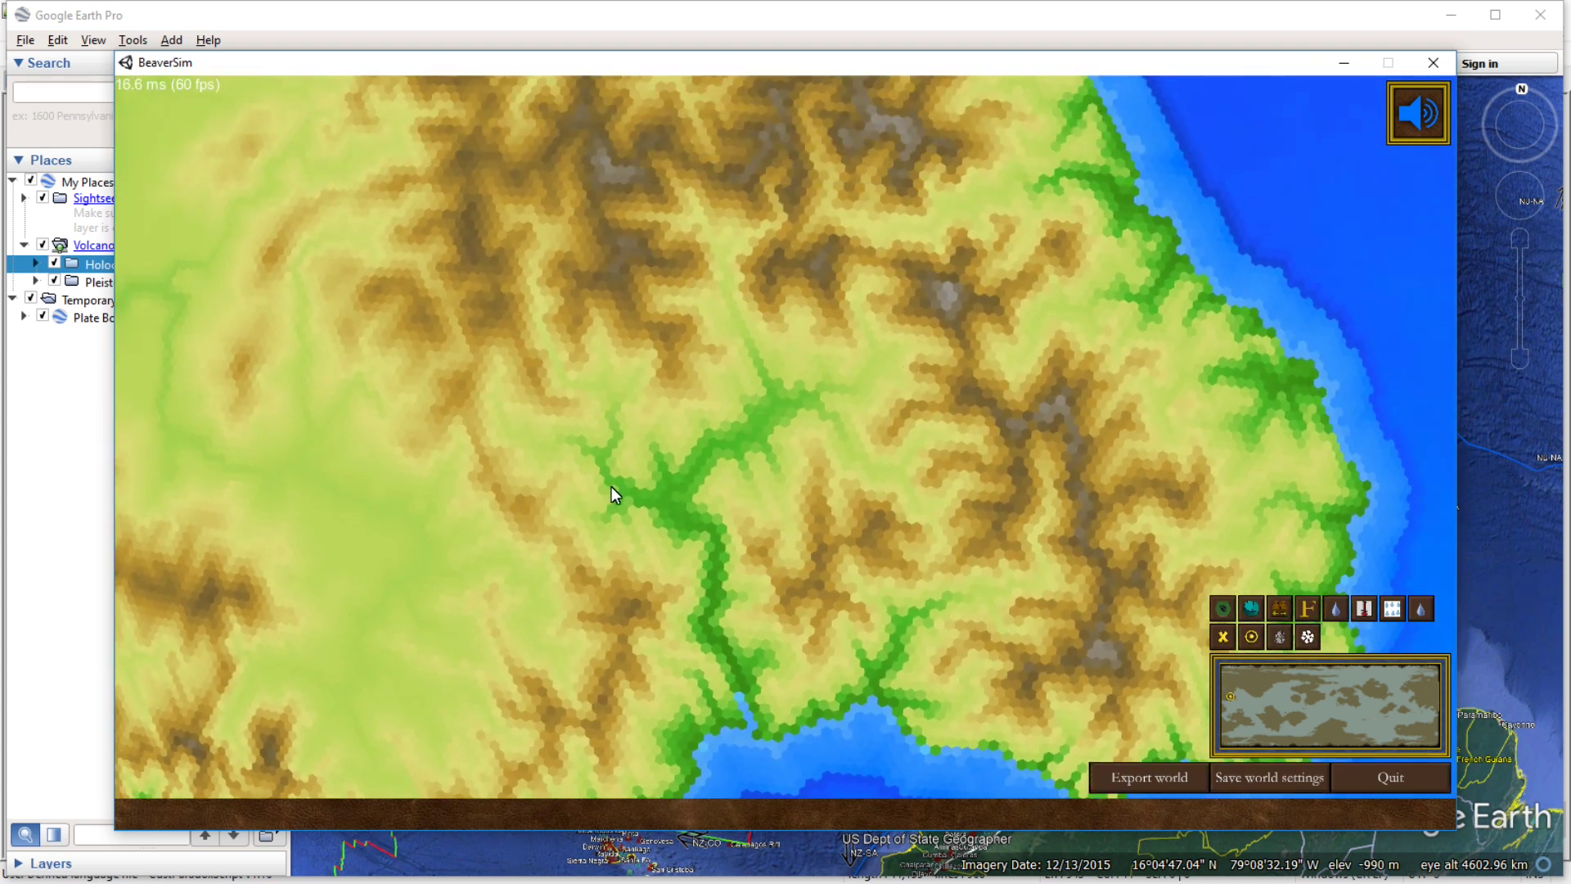
key(s)
key(w)
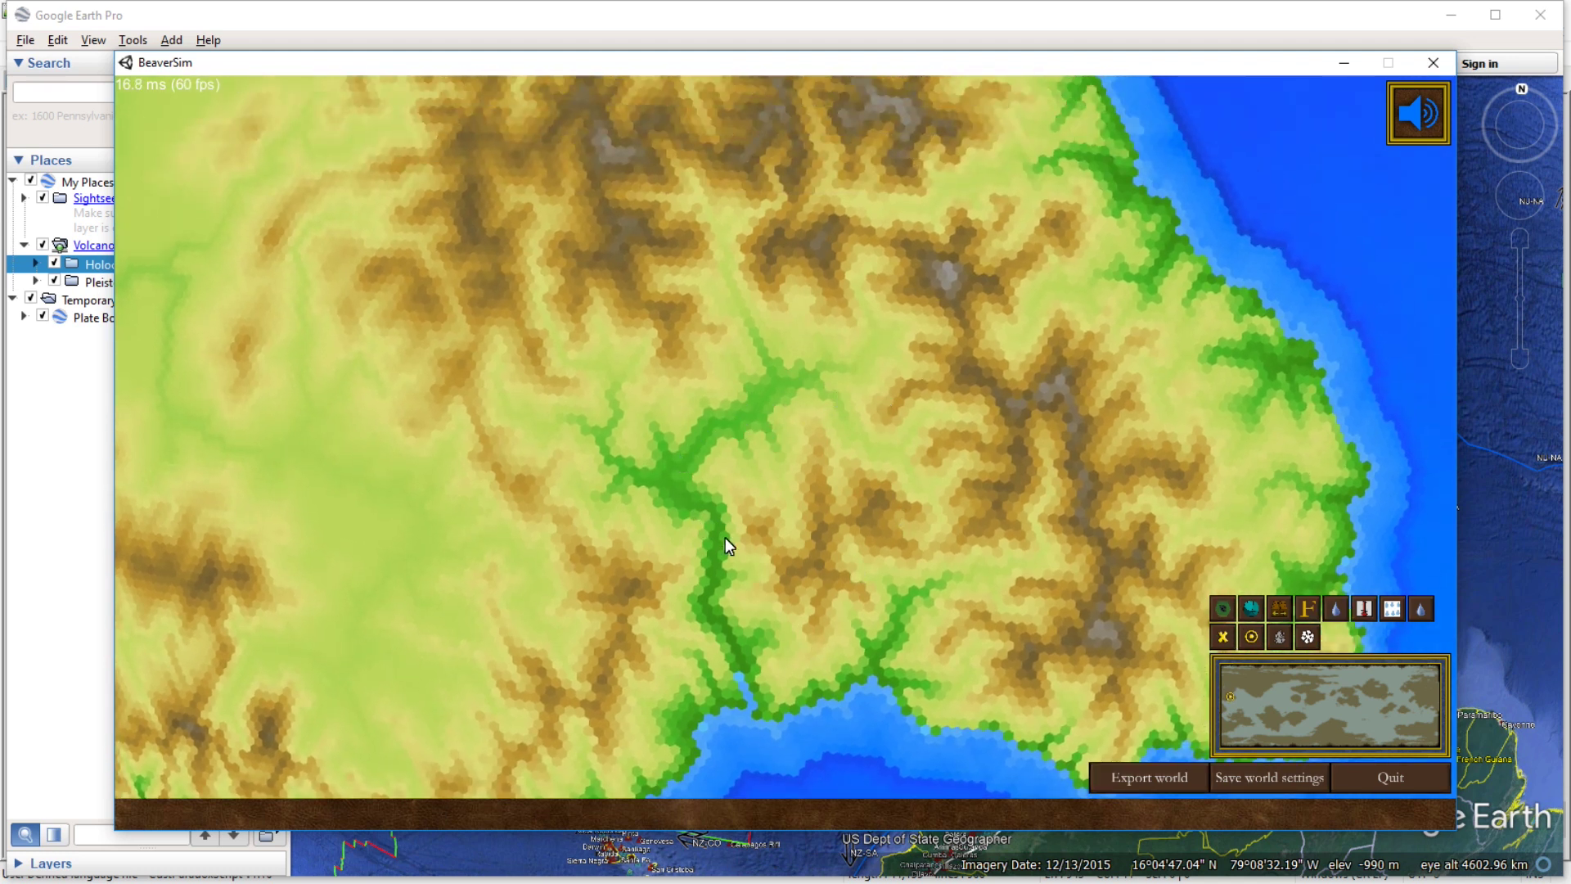
key(s)
Show the Water movement map and examine the river junction in the valley north of the southern bay.
click(1230, 645)
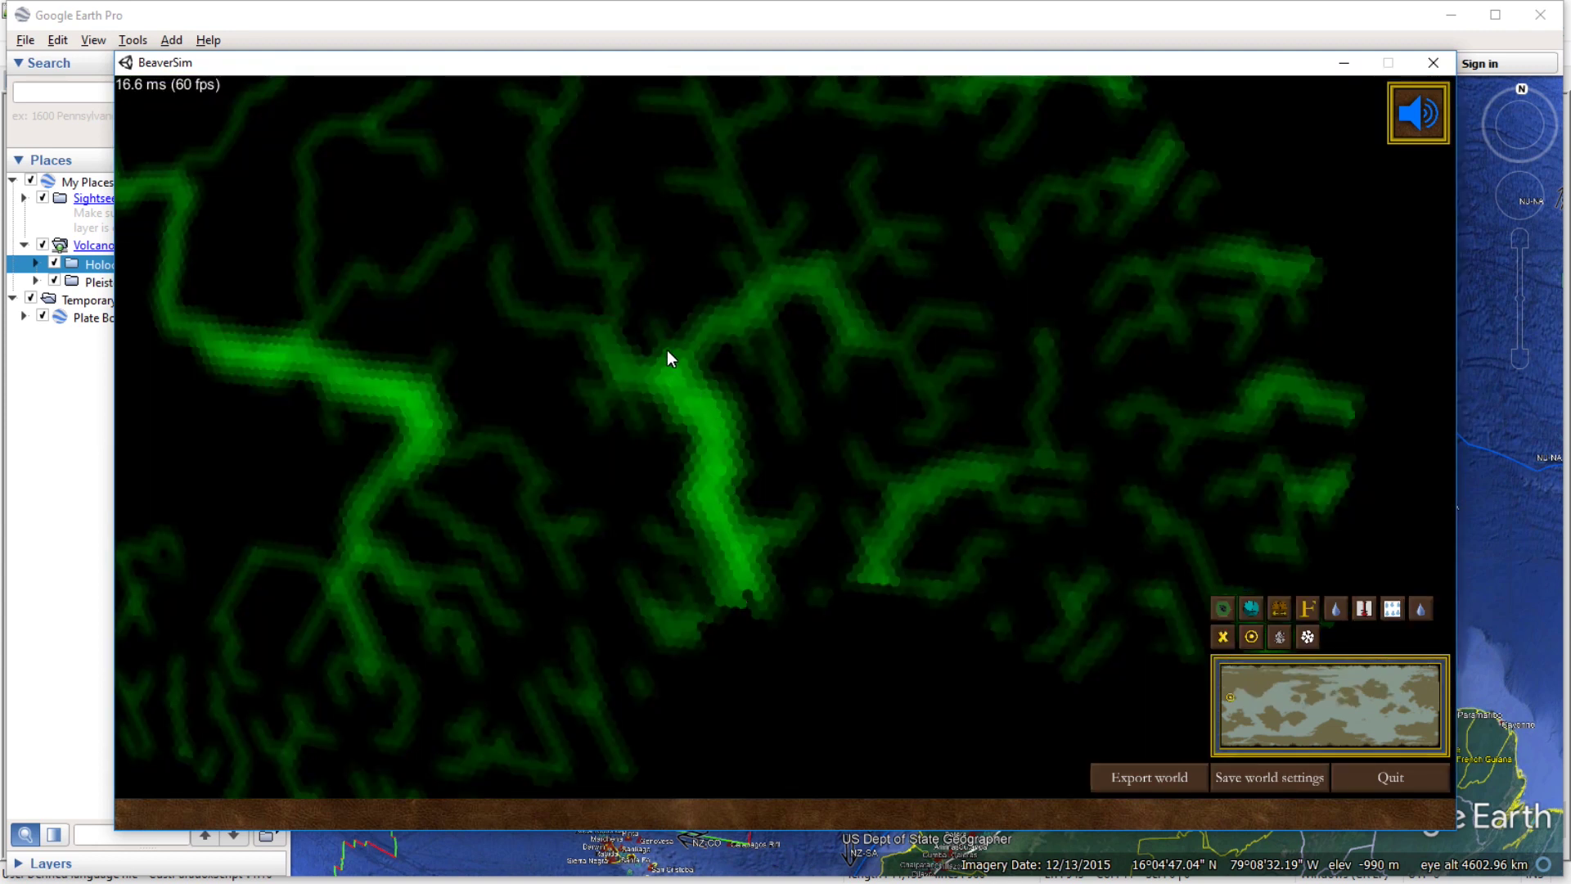
key(w)
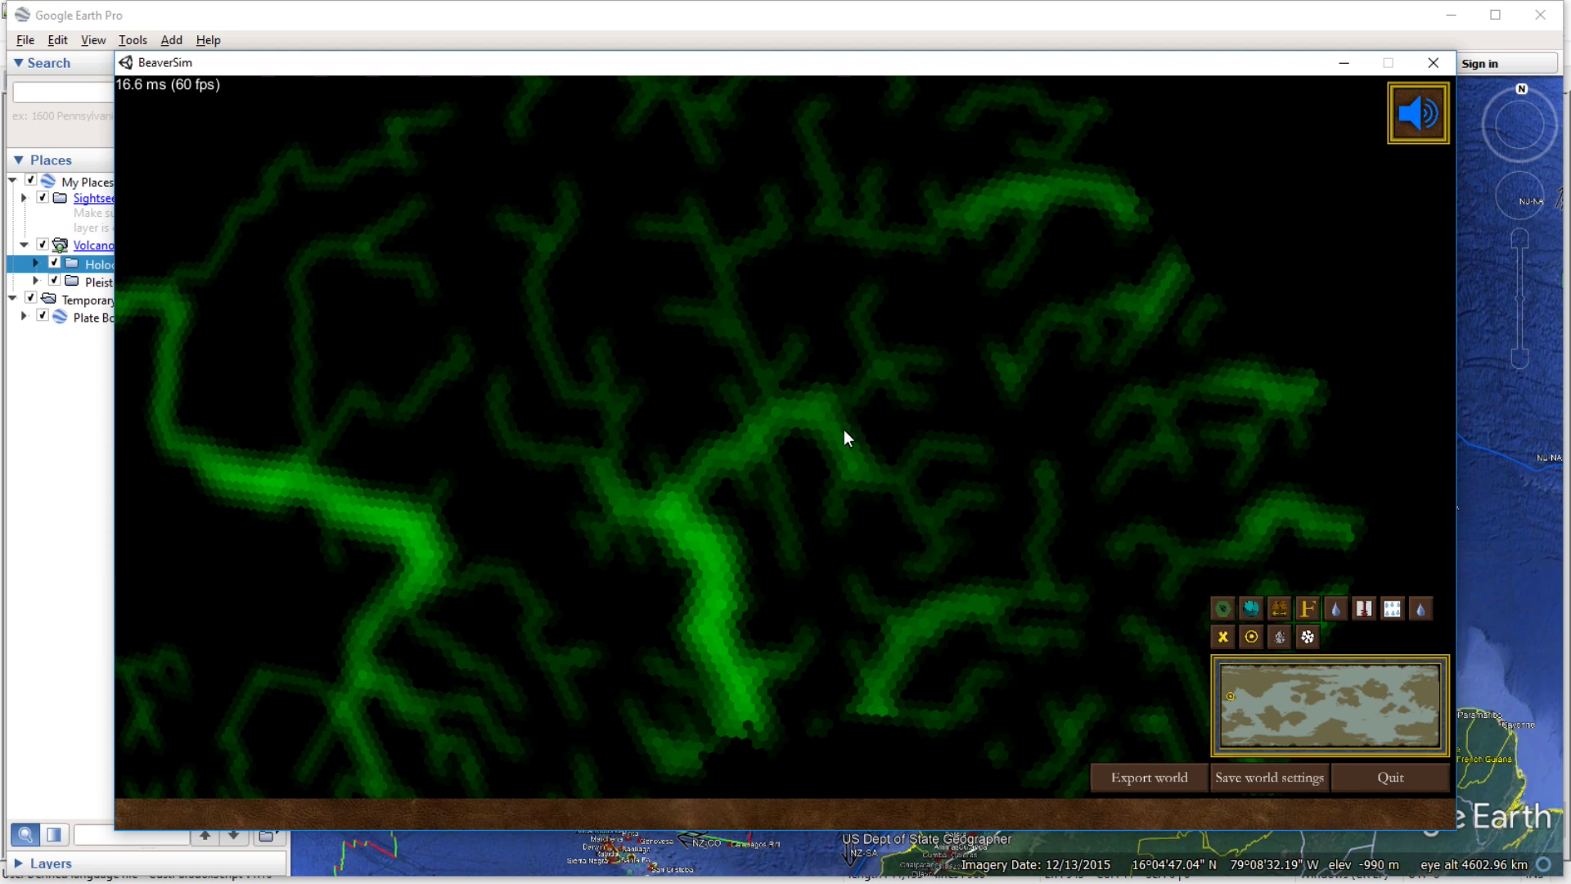
scroll(846, 438, up, 5)
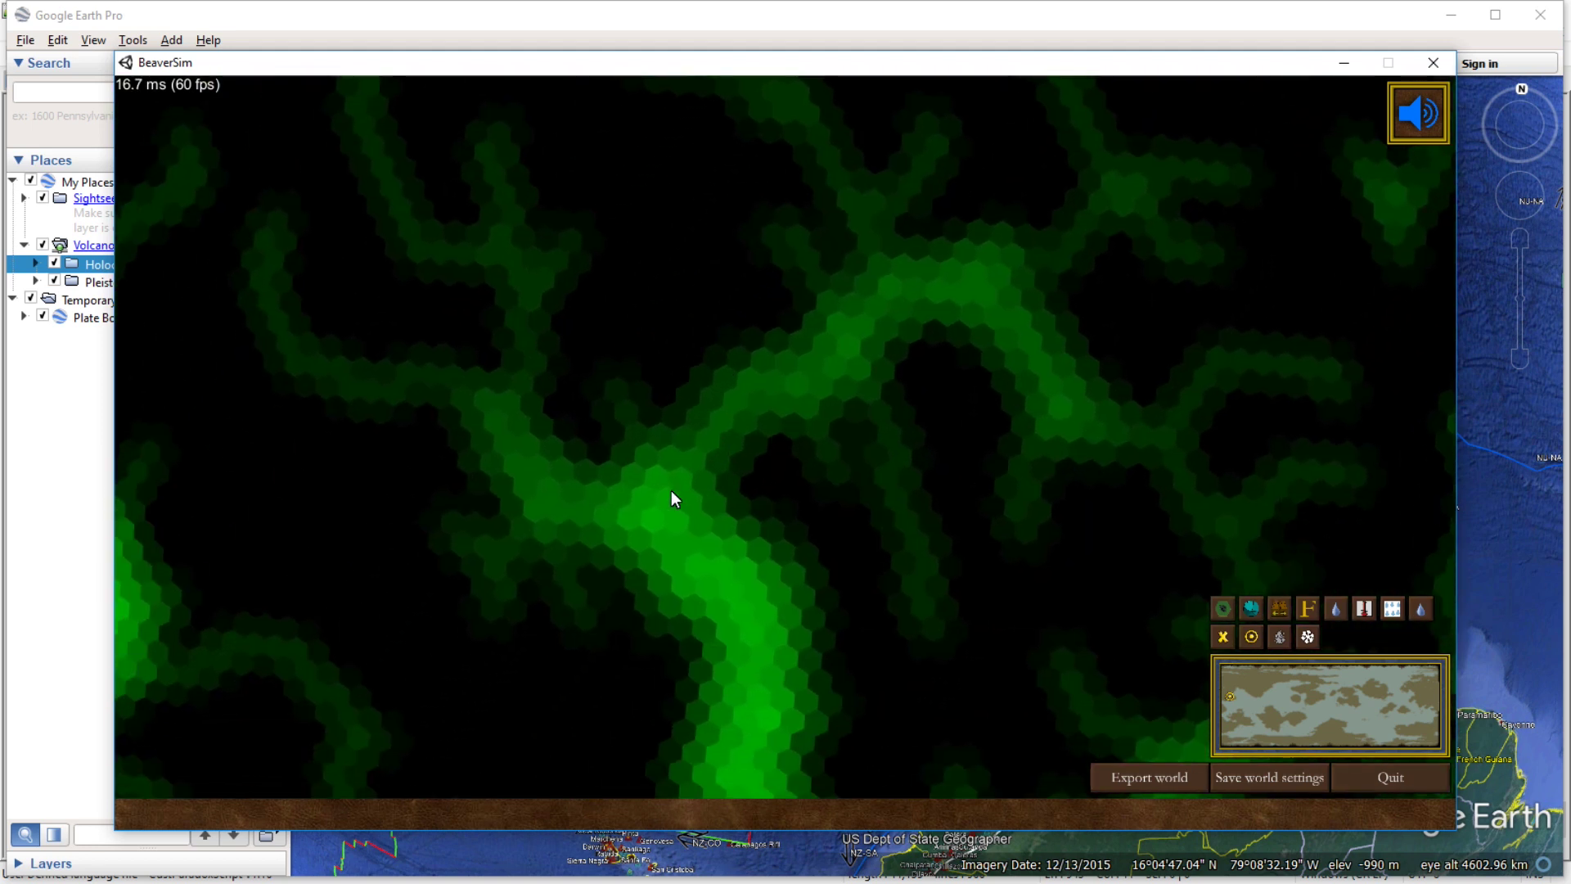
key(s)
key(s)
key(w)
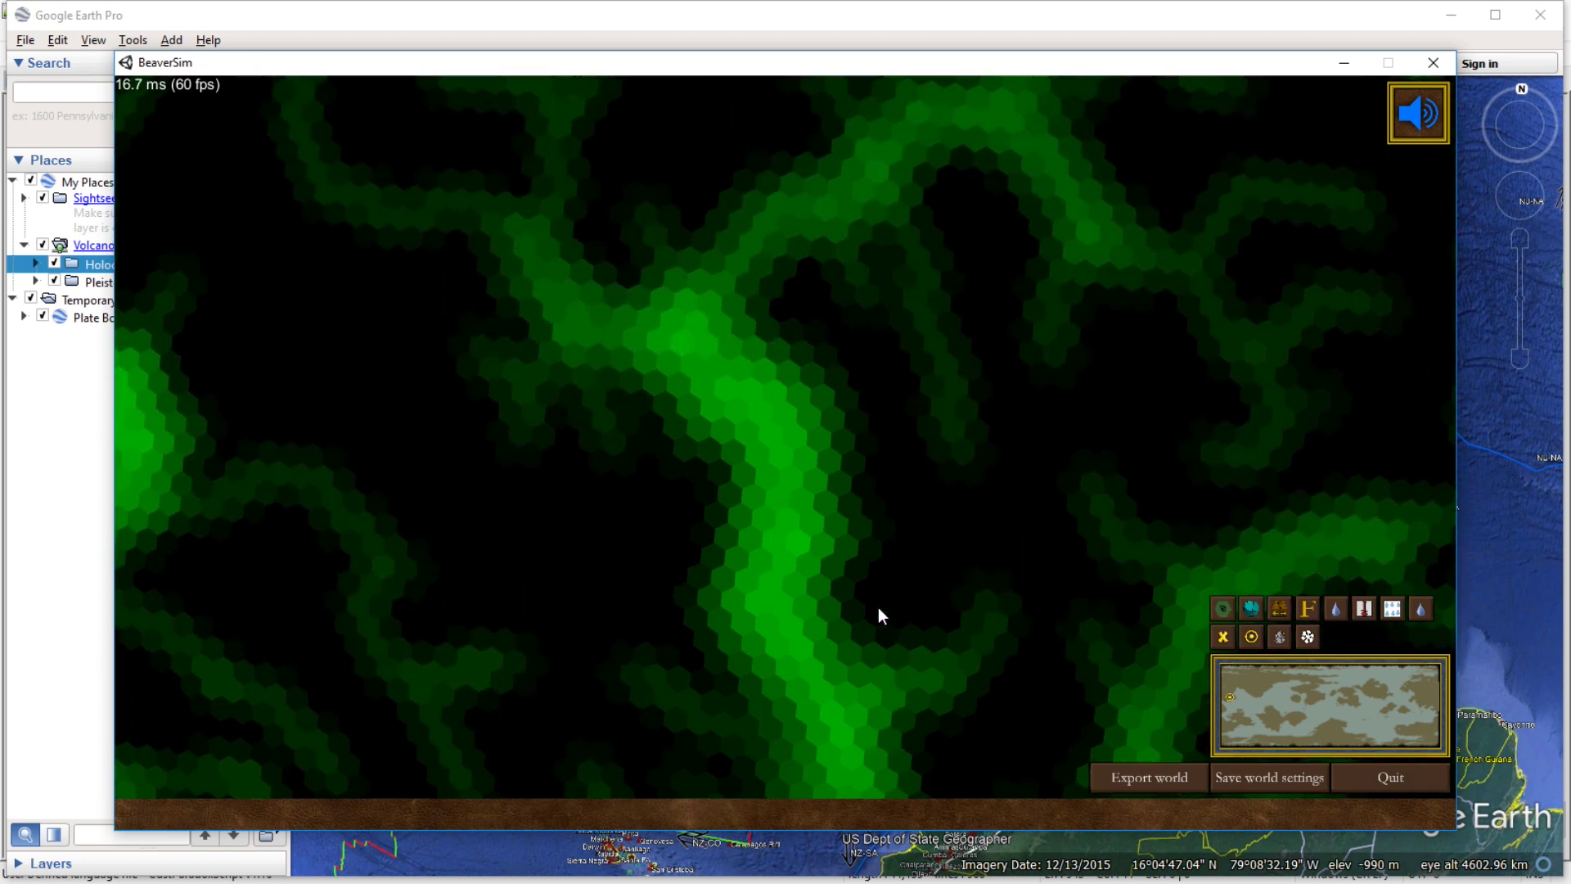
Examine the tributaries that branch northeast and northwest from the main river's junction.
key(w)
key(a)
key(s)
key(d)
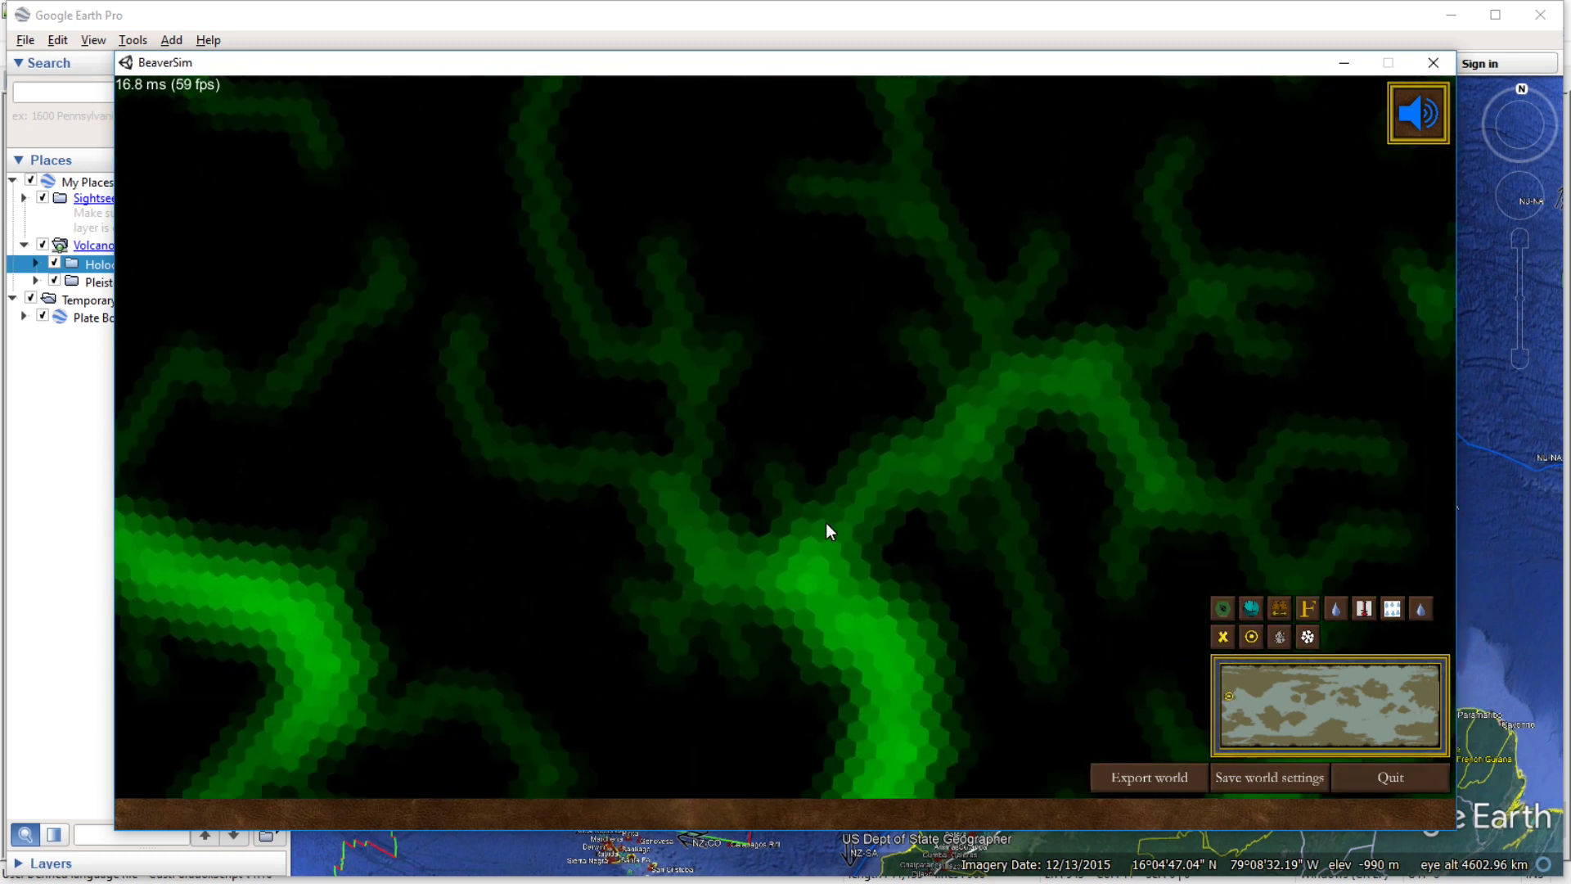
key(w)
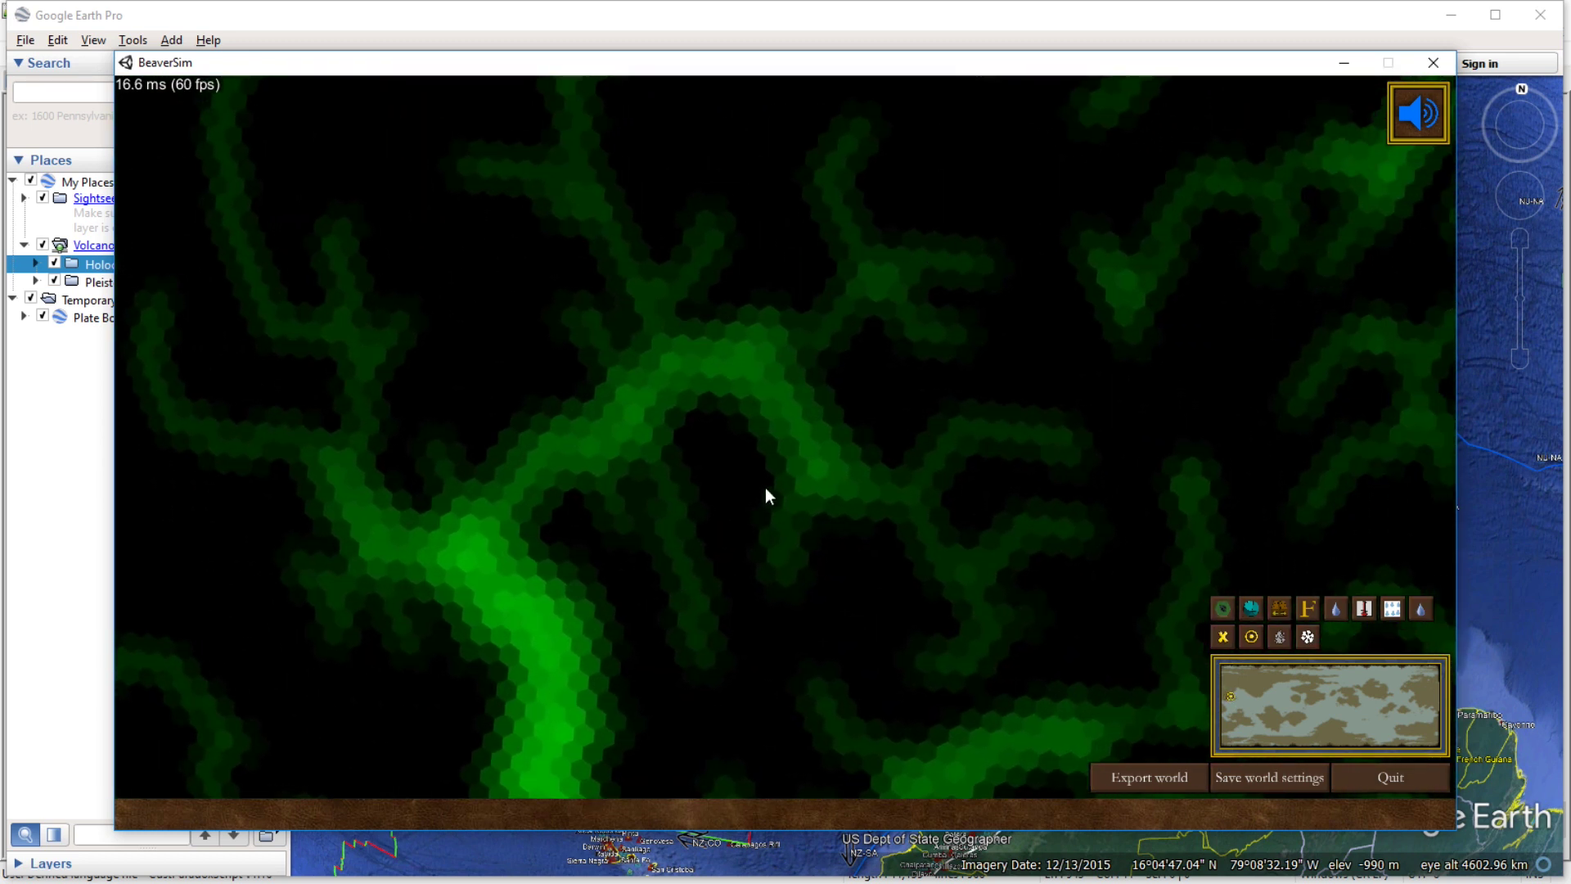
key(w)
key(d)
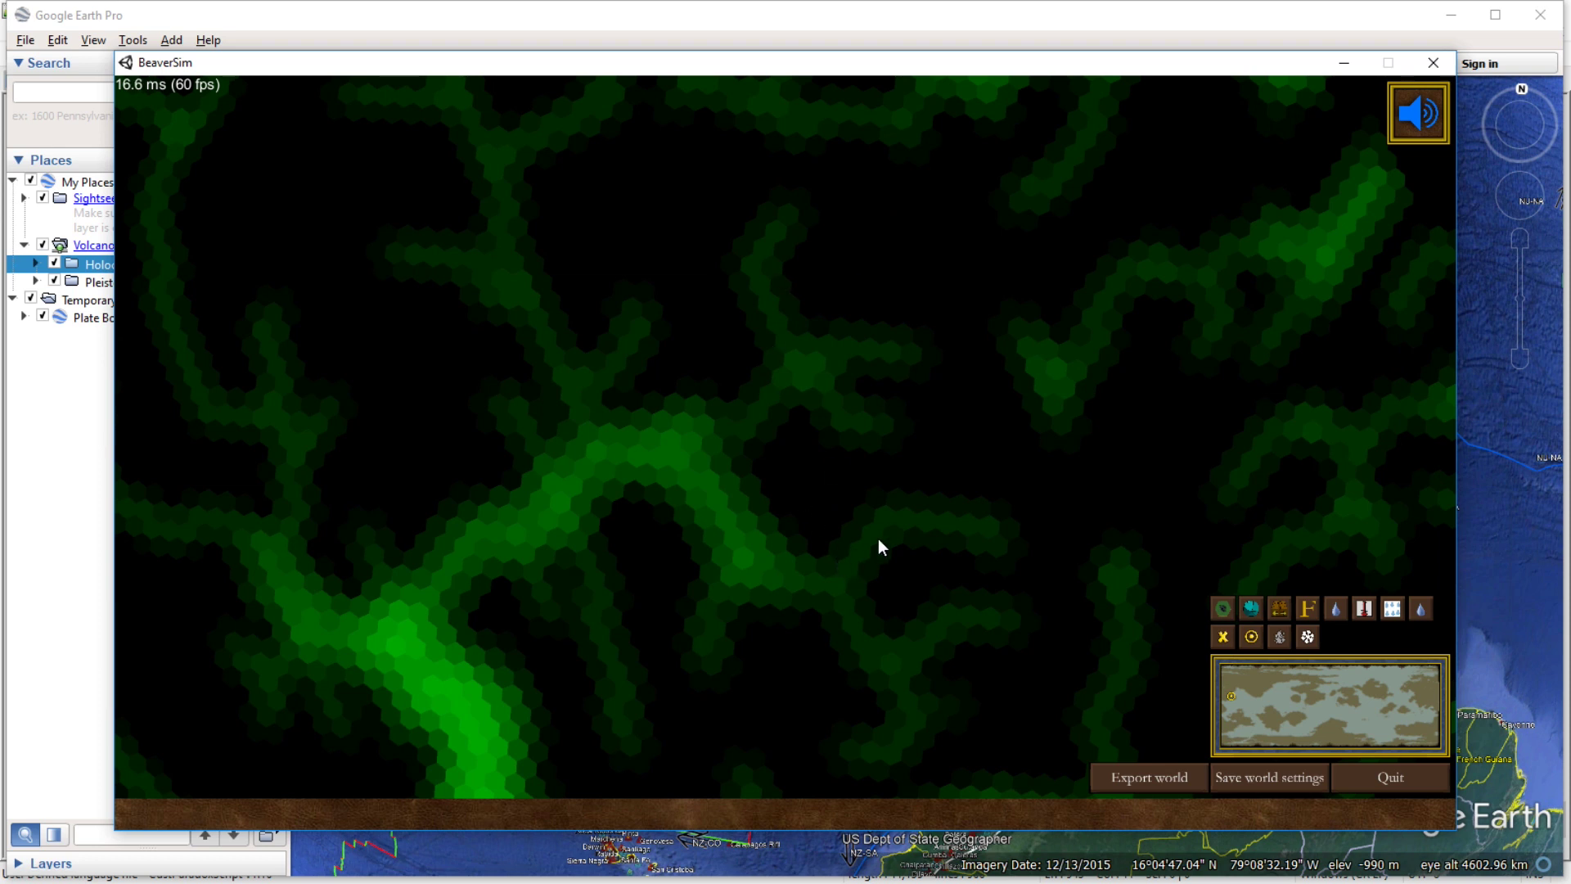
key(a)
key(s)
key(w)
key(d)
key(s)
key(a)
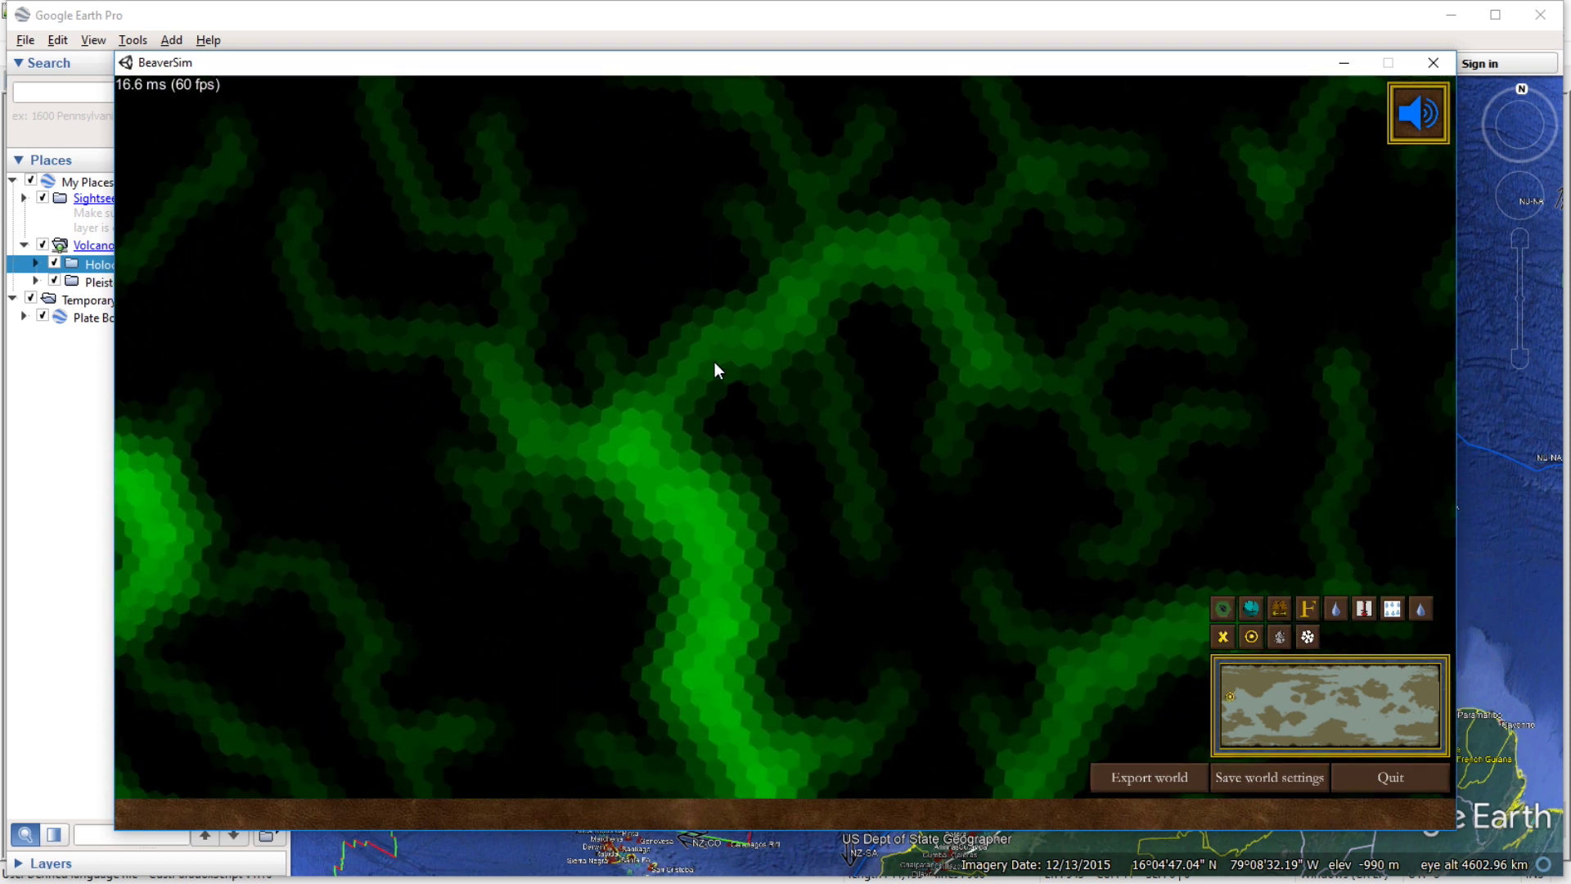
Trace the main river from its mouth on the southern coast back up to the junction of its tributaries.
key(Down)
key(Down)
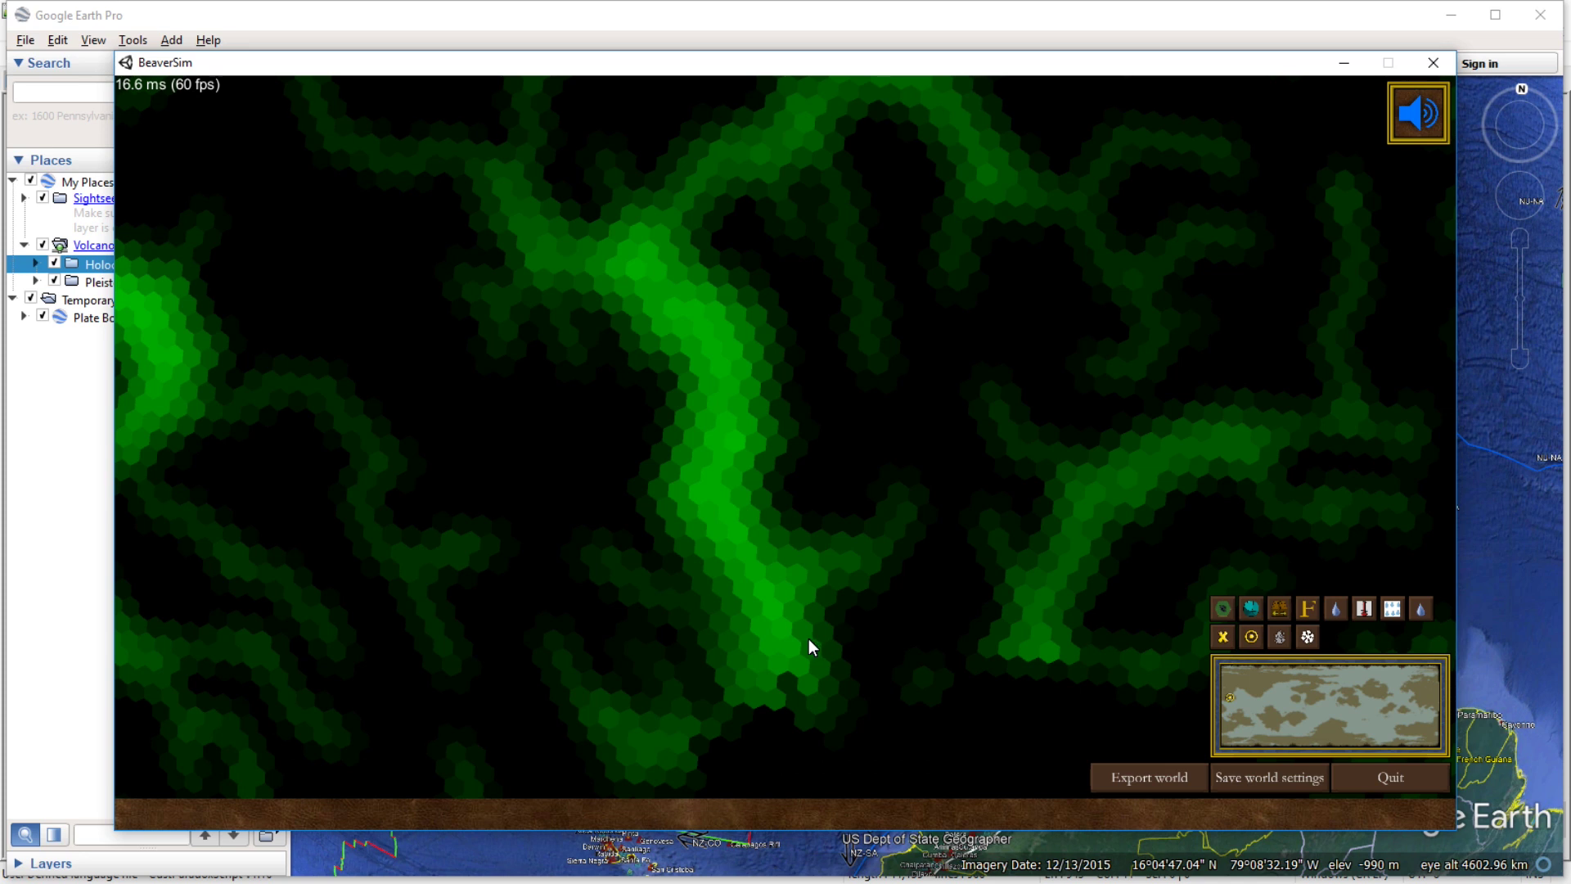
key(Up)
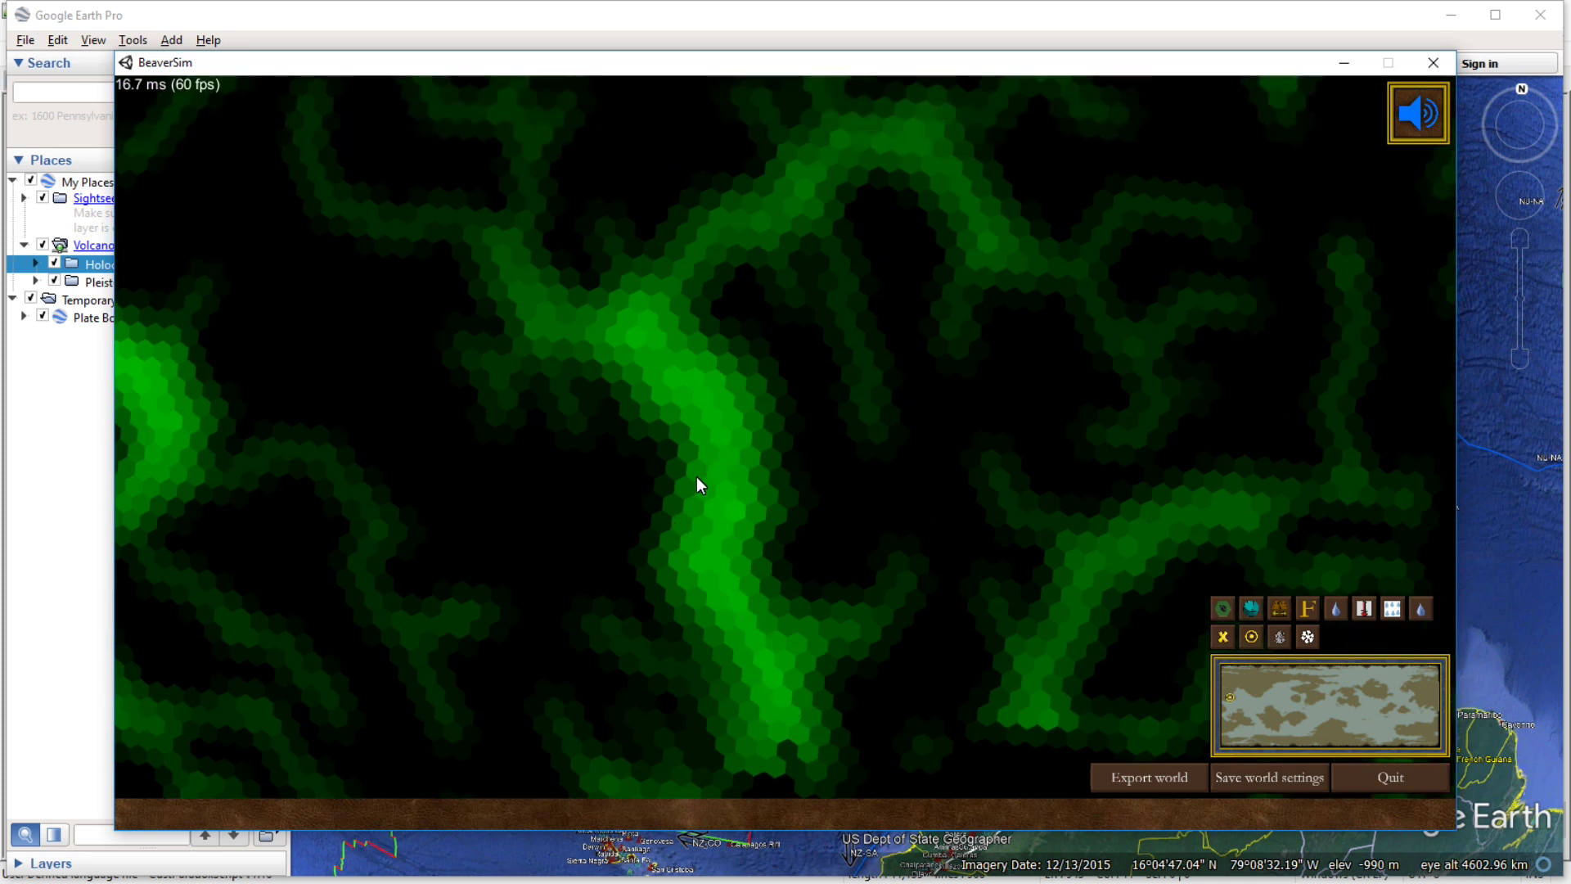
scroll(715, 489, down, 2)
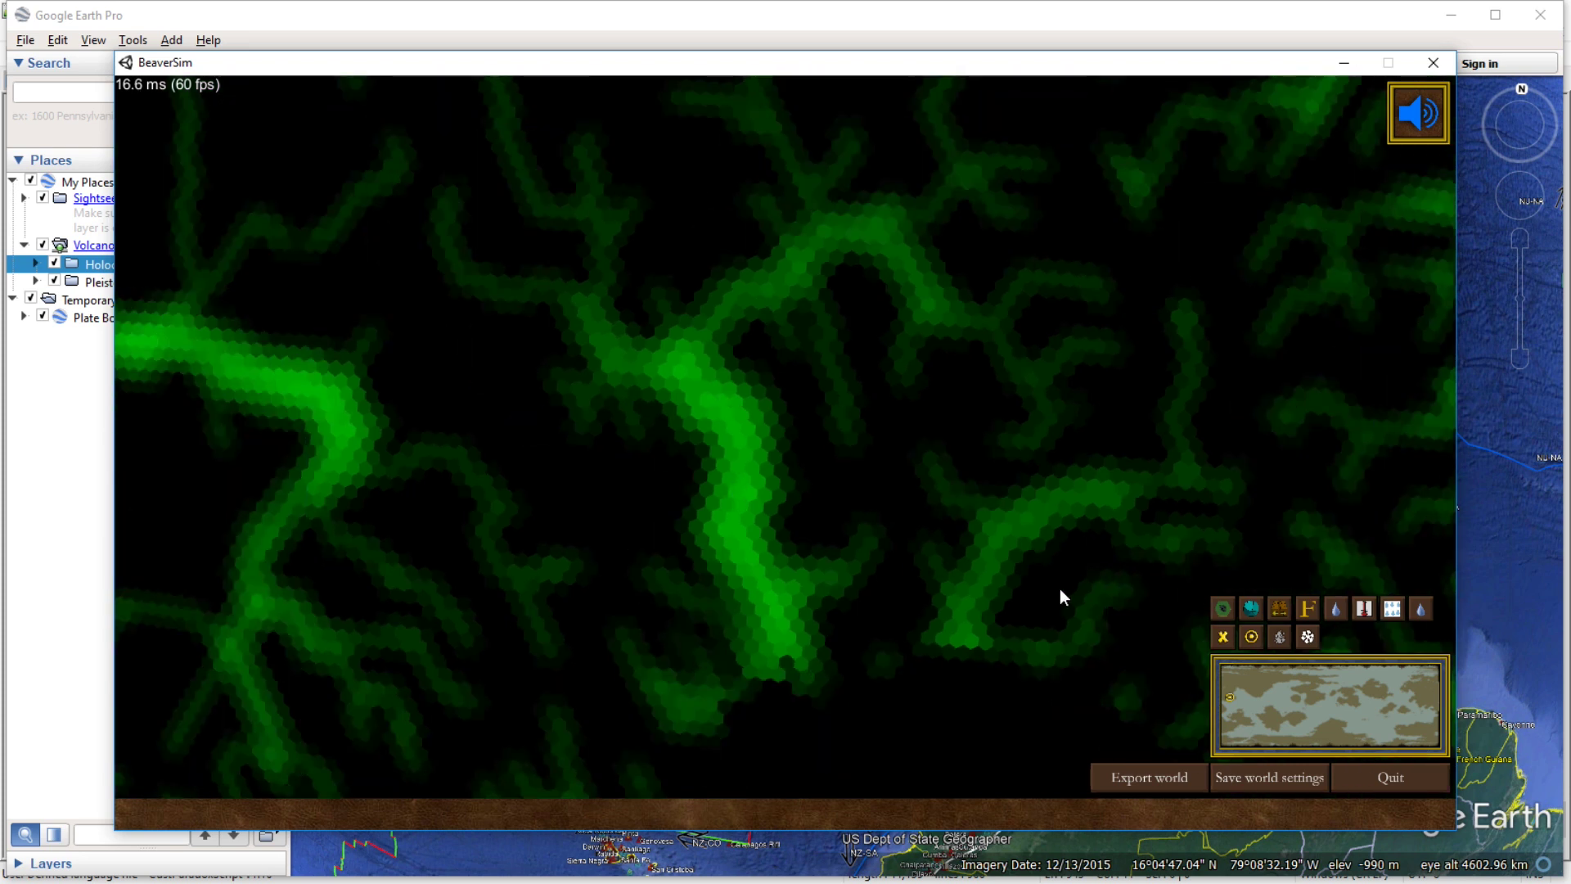
key(Up)
key(Left)
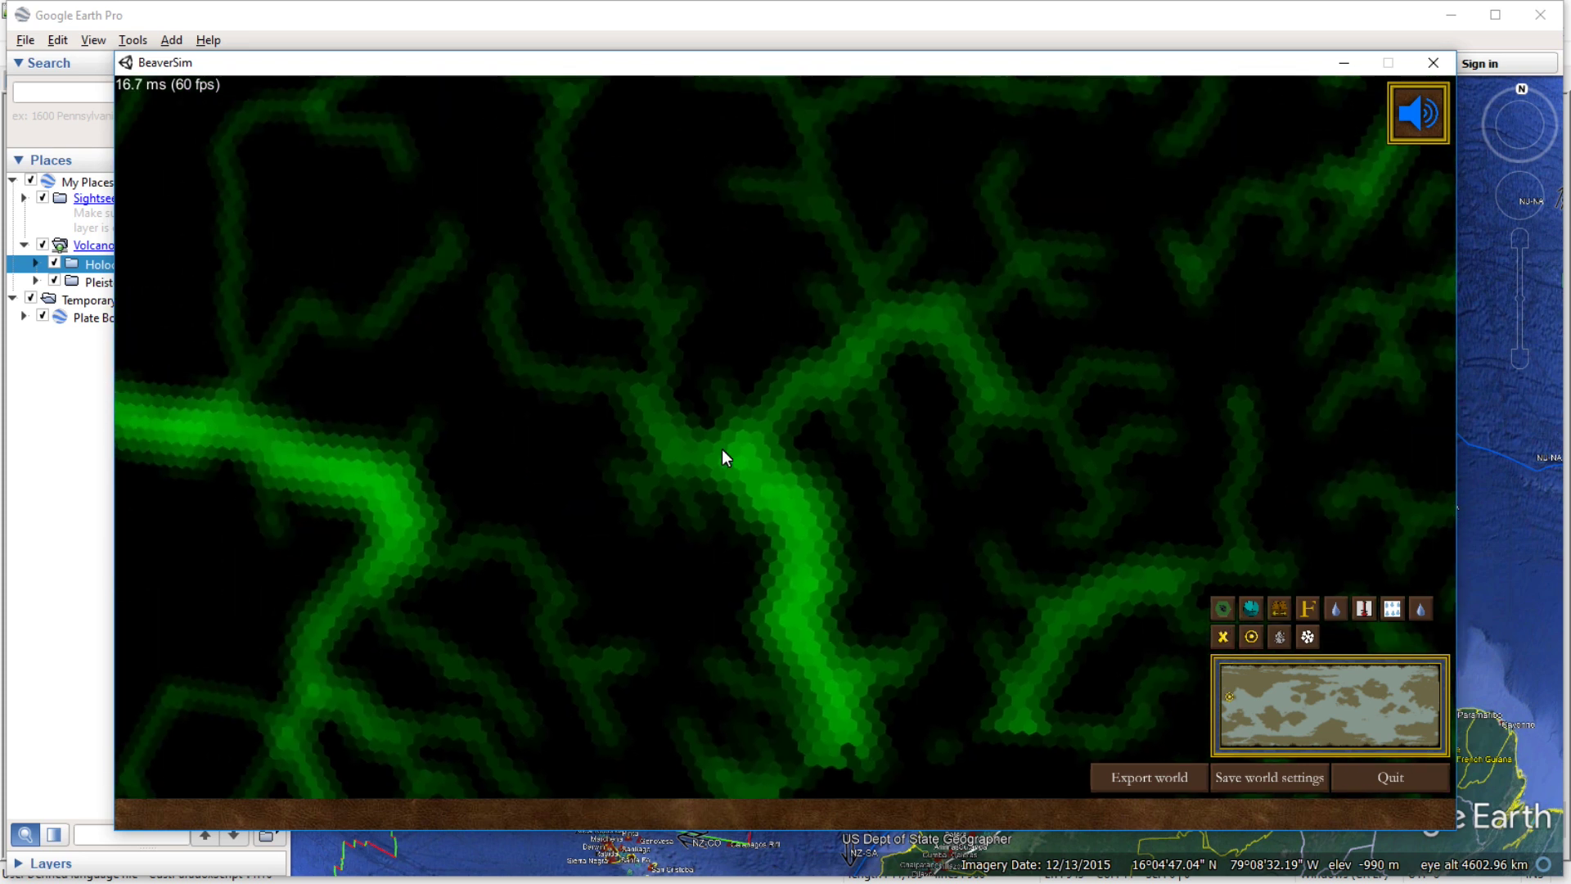
key(Right)
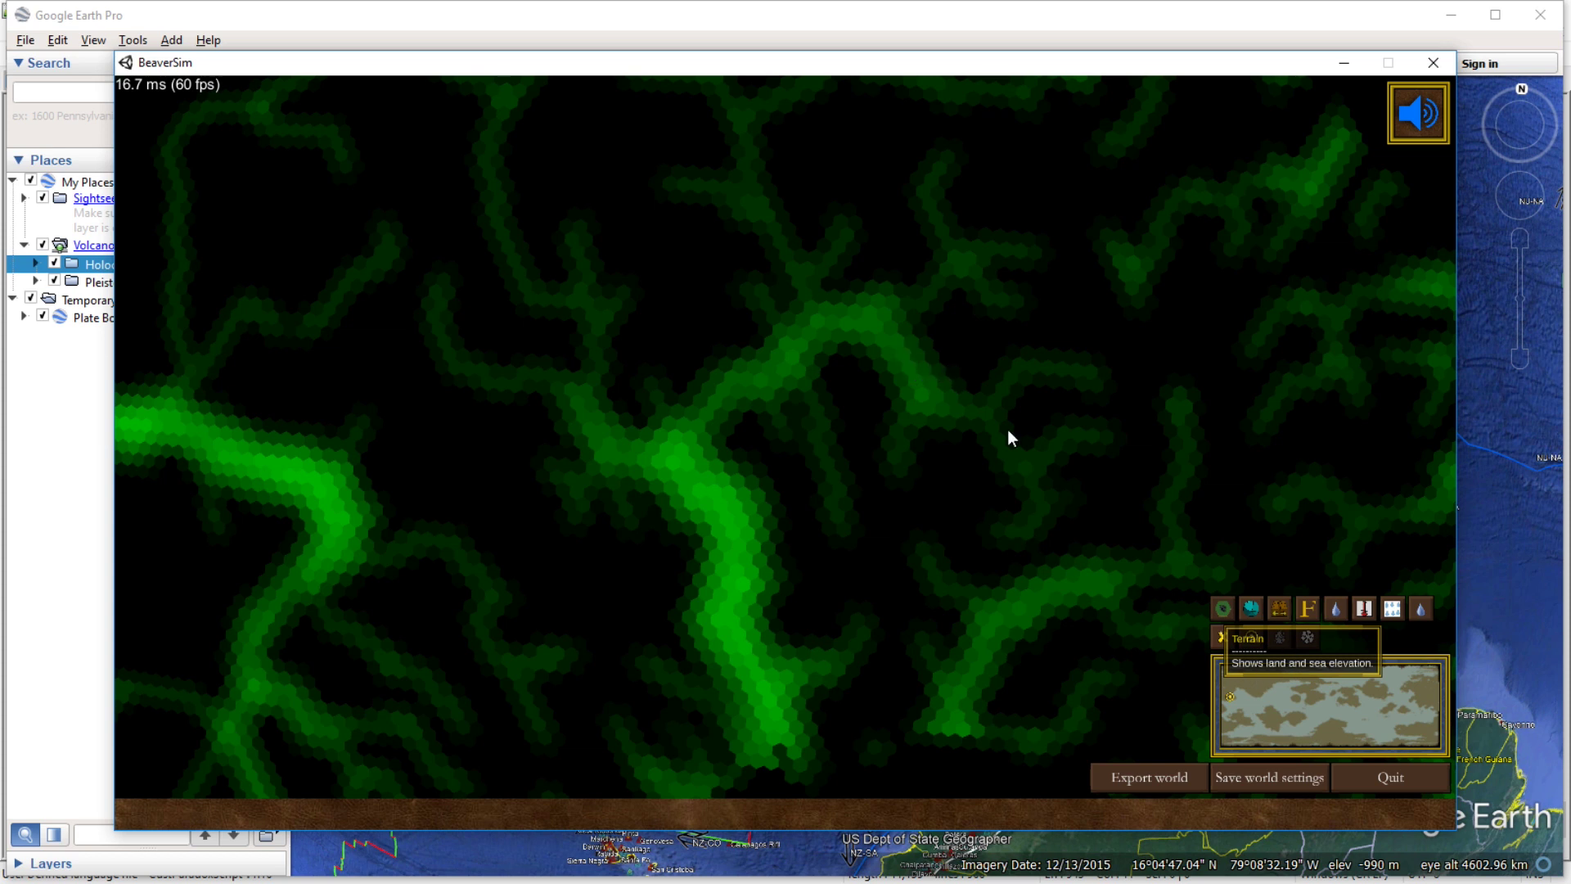
Show the Rock type map for the area around the river valley.
click(1256, 627)
key(Up)
key(Right)
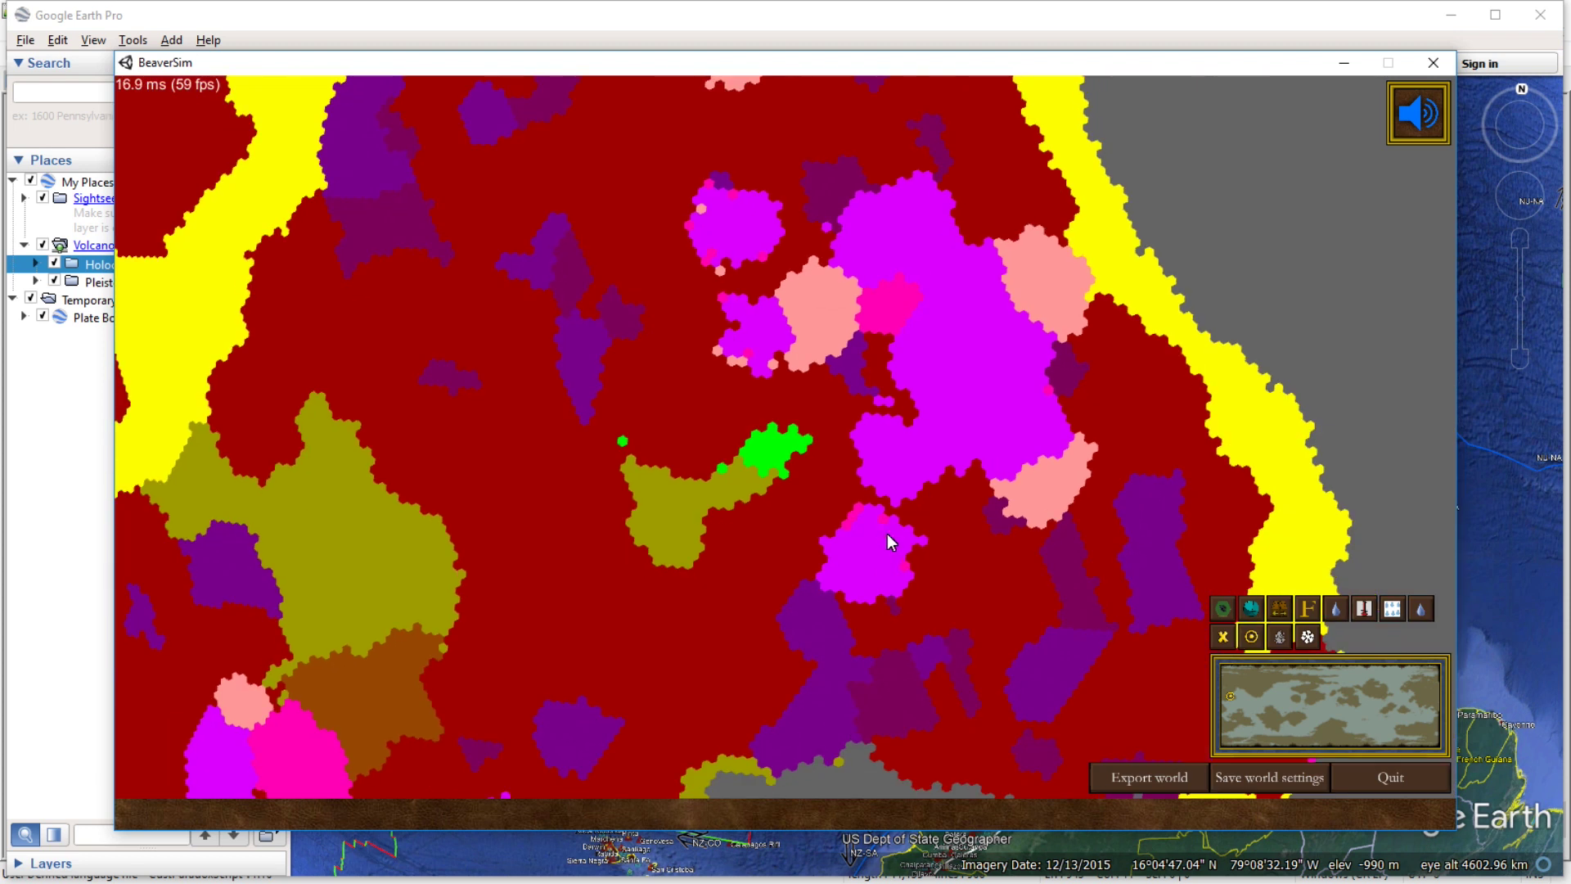
Inspect the rock type and altitude of tiles in and around the magenta patches east of the river valley.
click(885, 539)
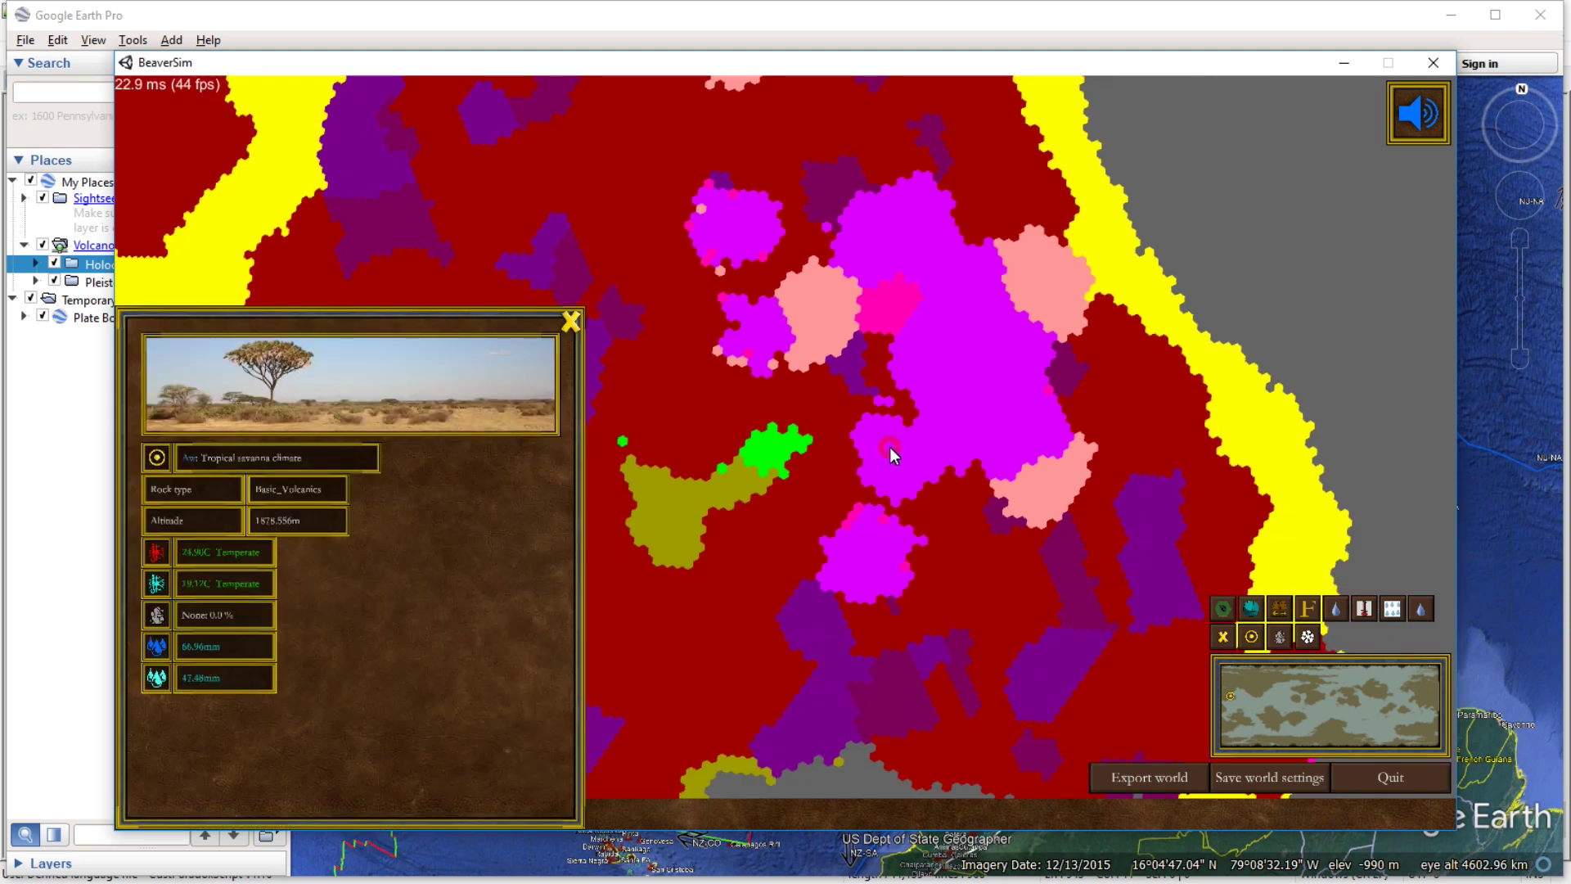
key(Left)
key(Left)
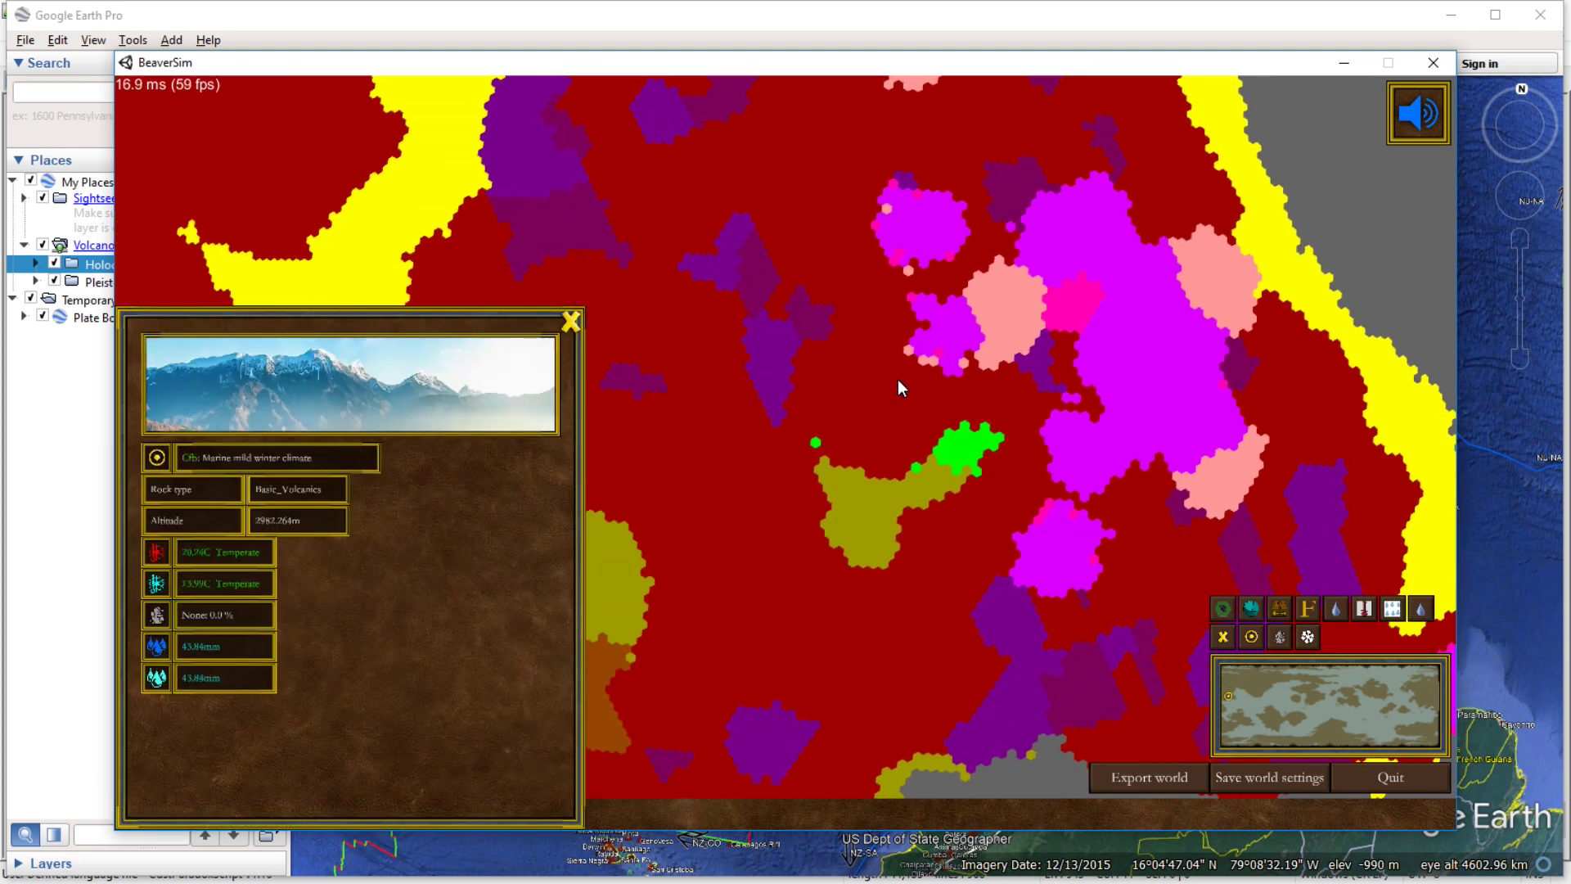
key(Right)
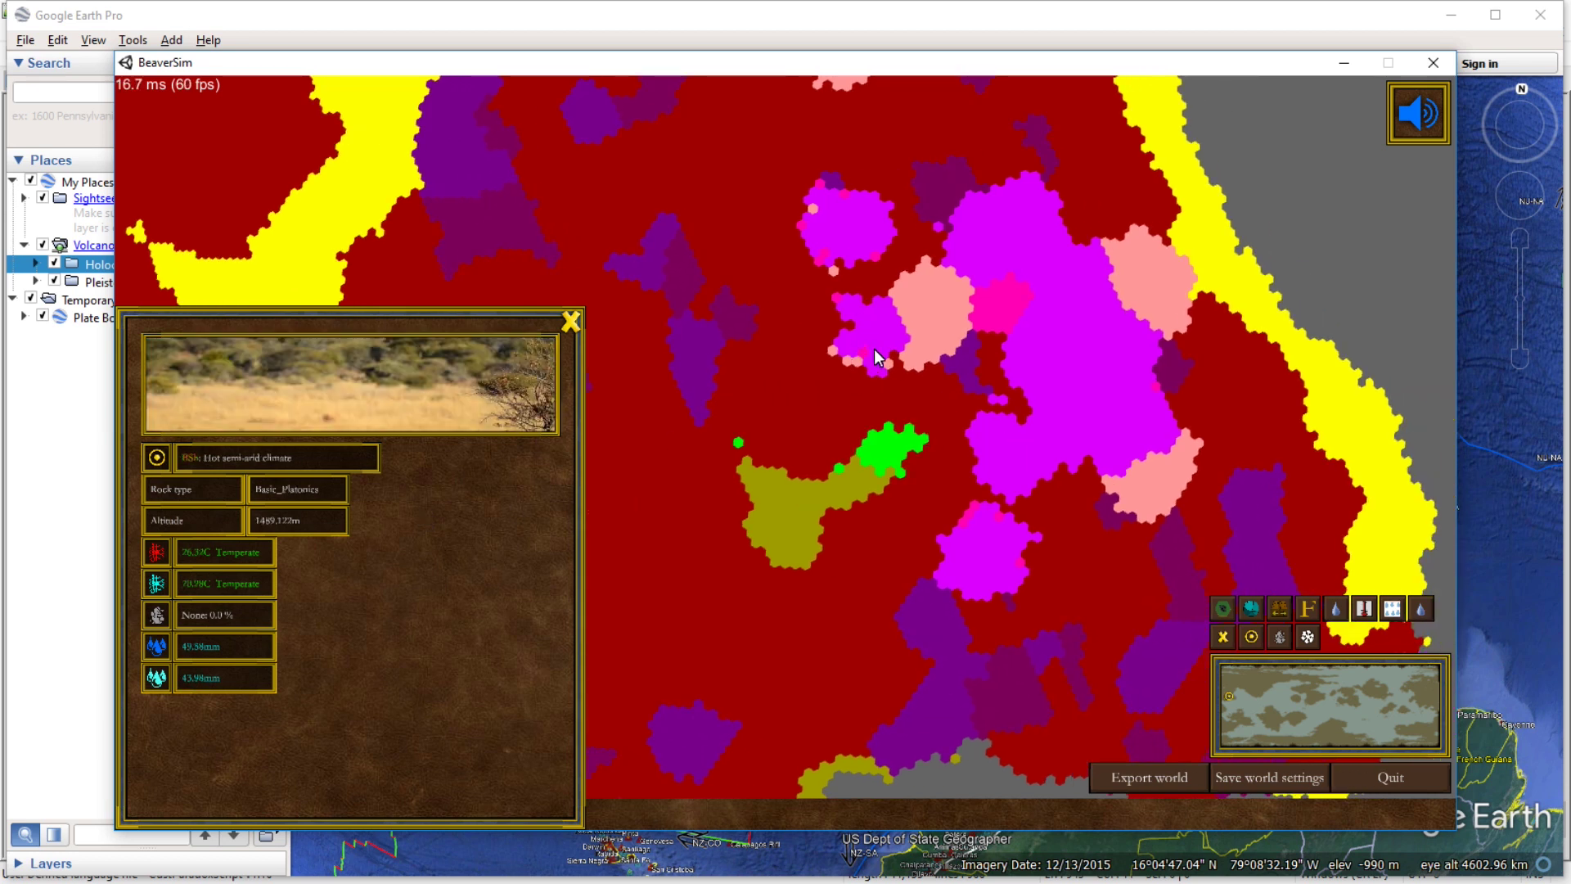
key(Right)
scroll(967, 541, up, 2)
key(Right)
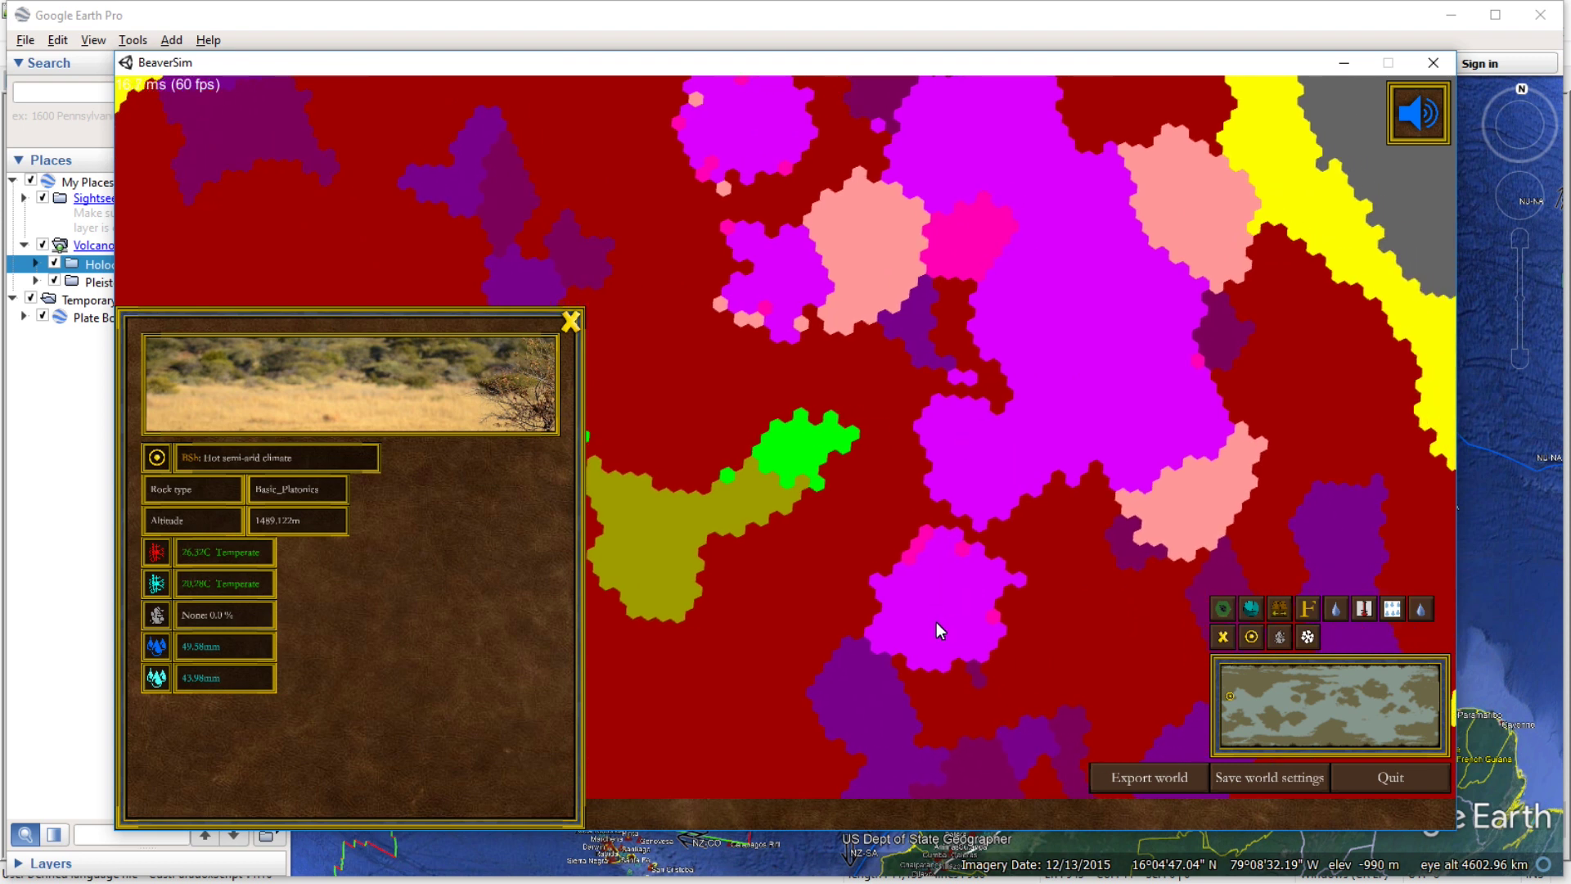
key(Down)
key(Left)
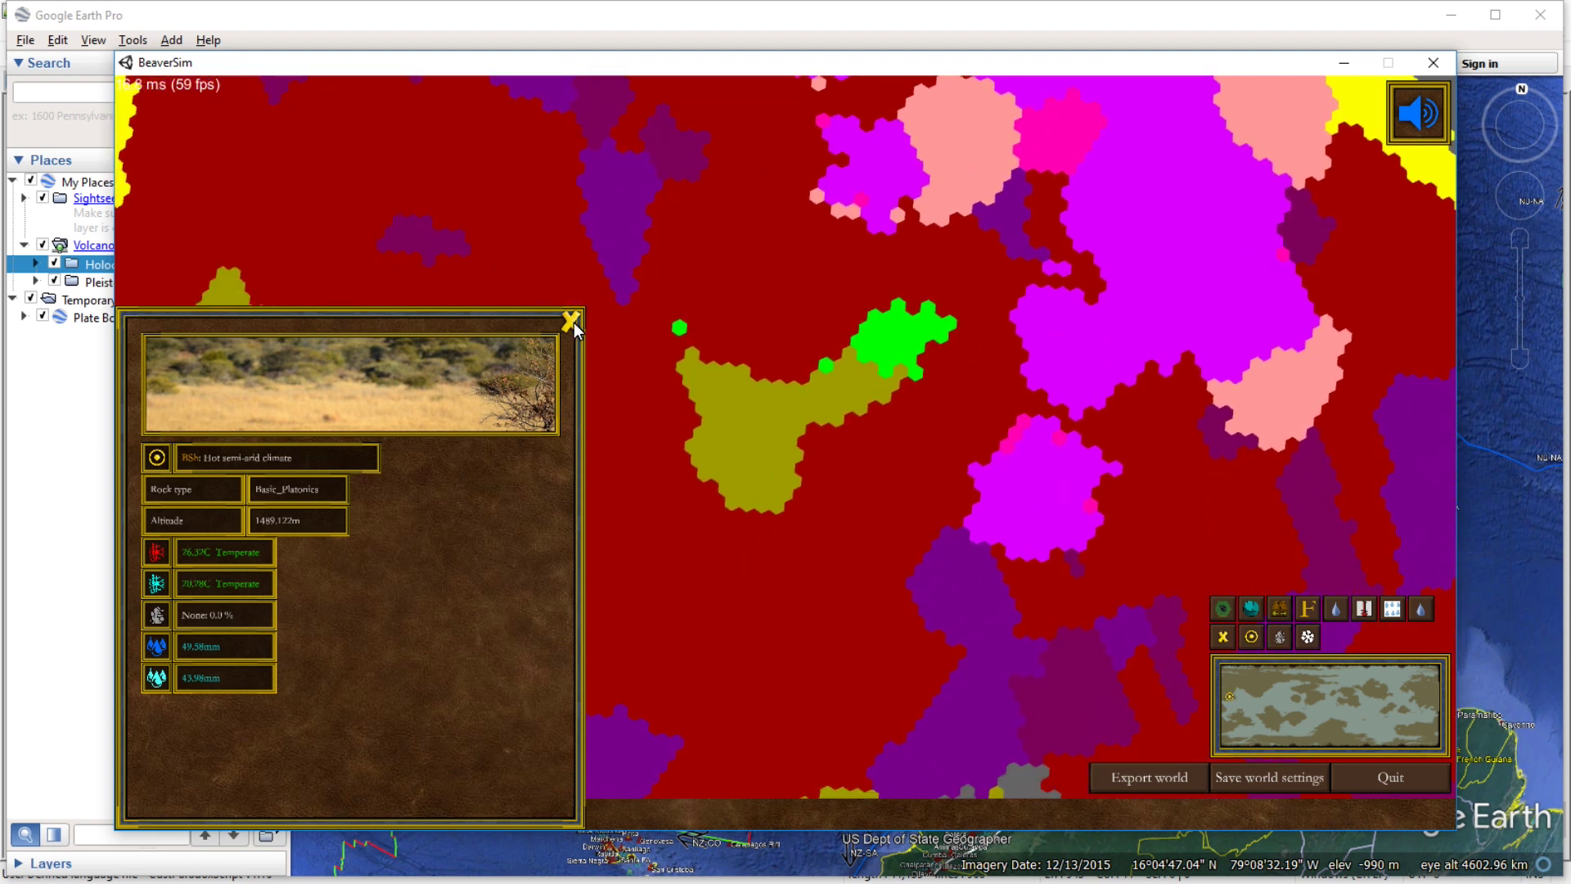
Close the tile details and show the Terrain map of the river valley.
click(572, 323)
key(Up)
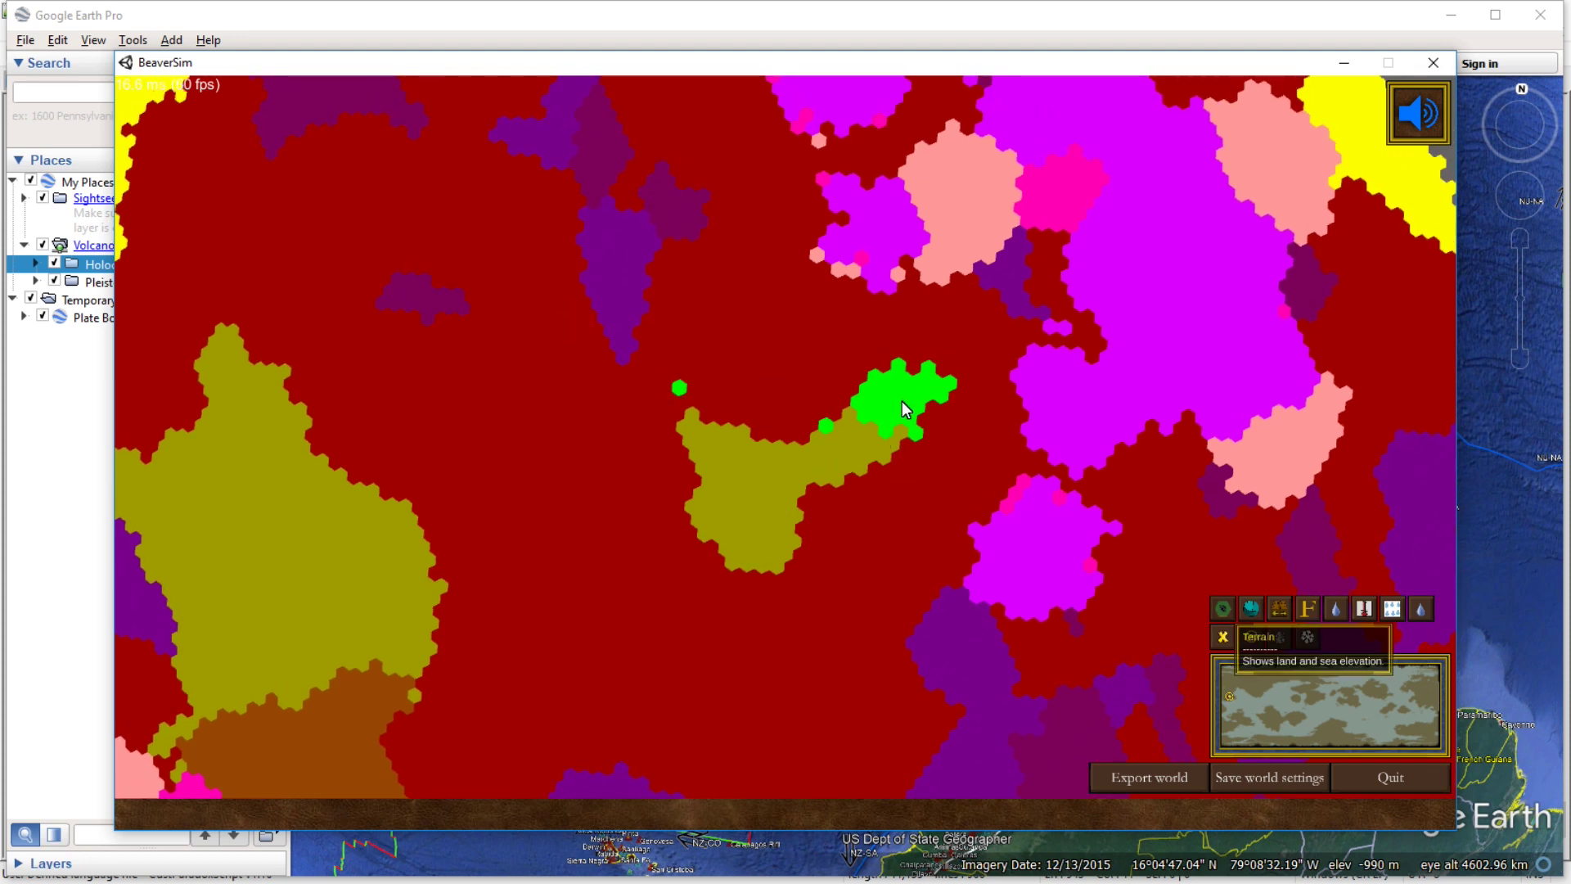
key(t)
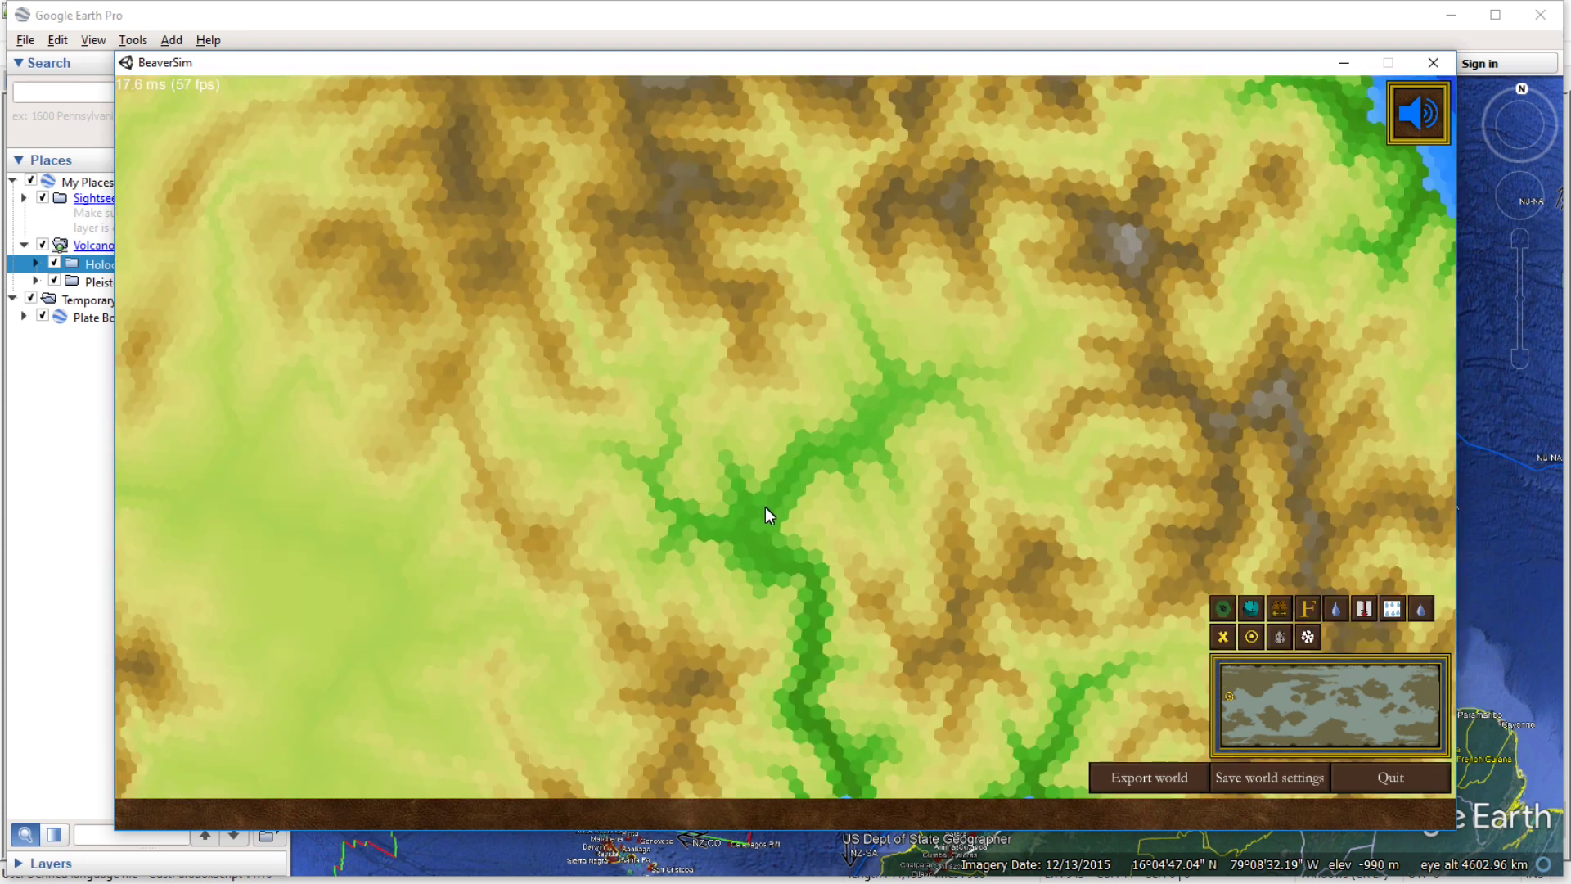
key(Down)
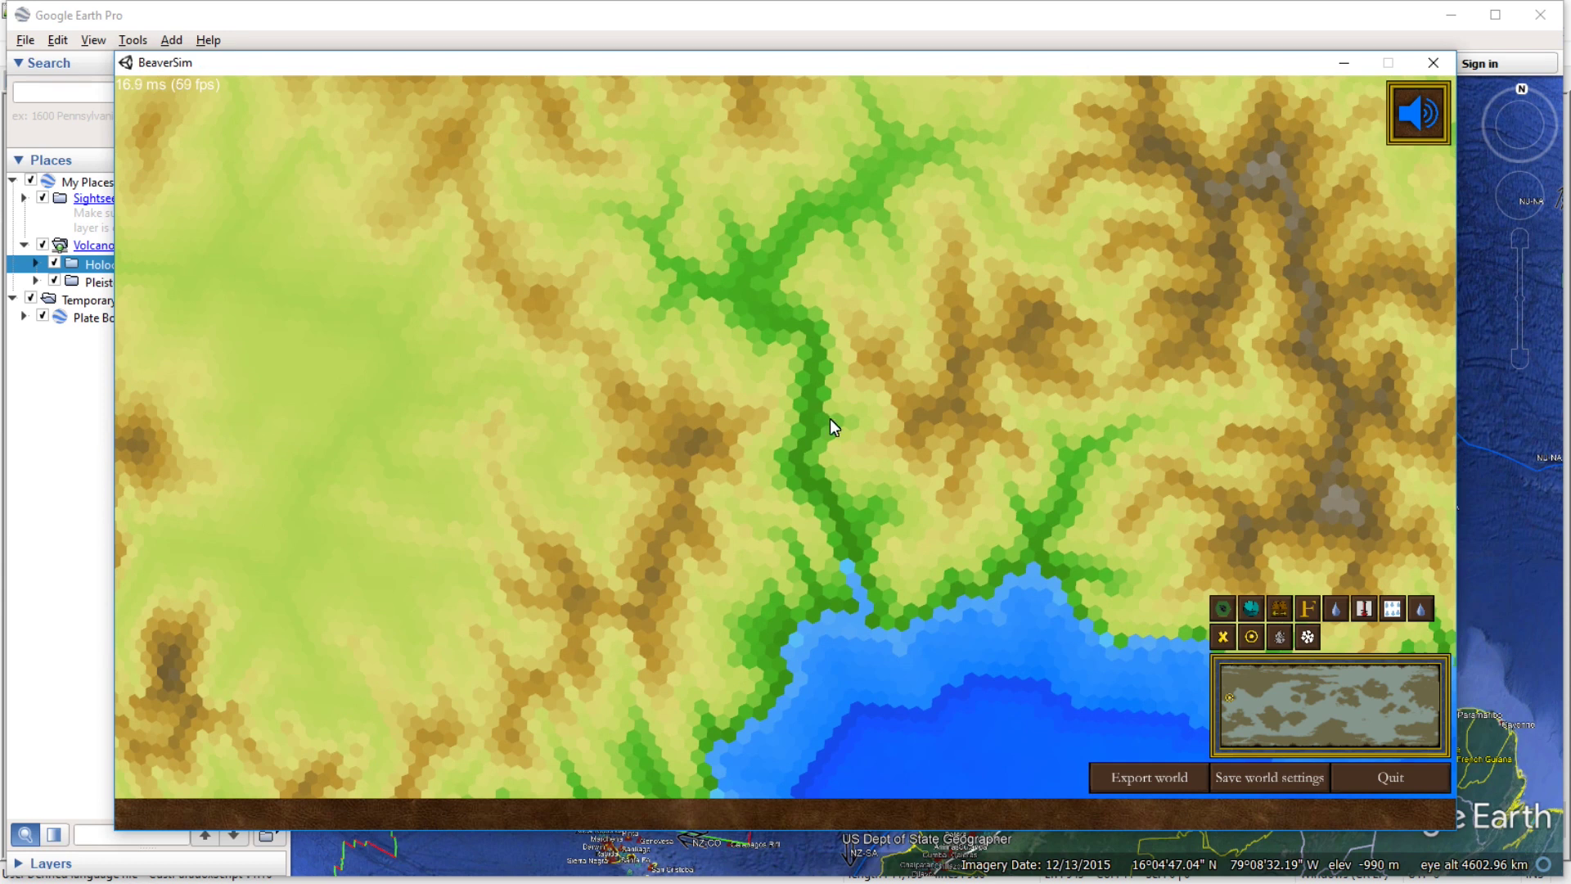
Examine how the river valley cuts between the surrounding hills down to the southern coast.
scroll(848, 543, down, 3)
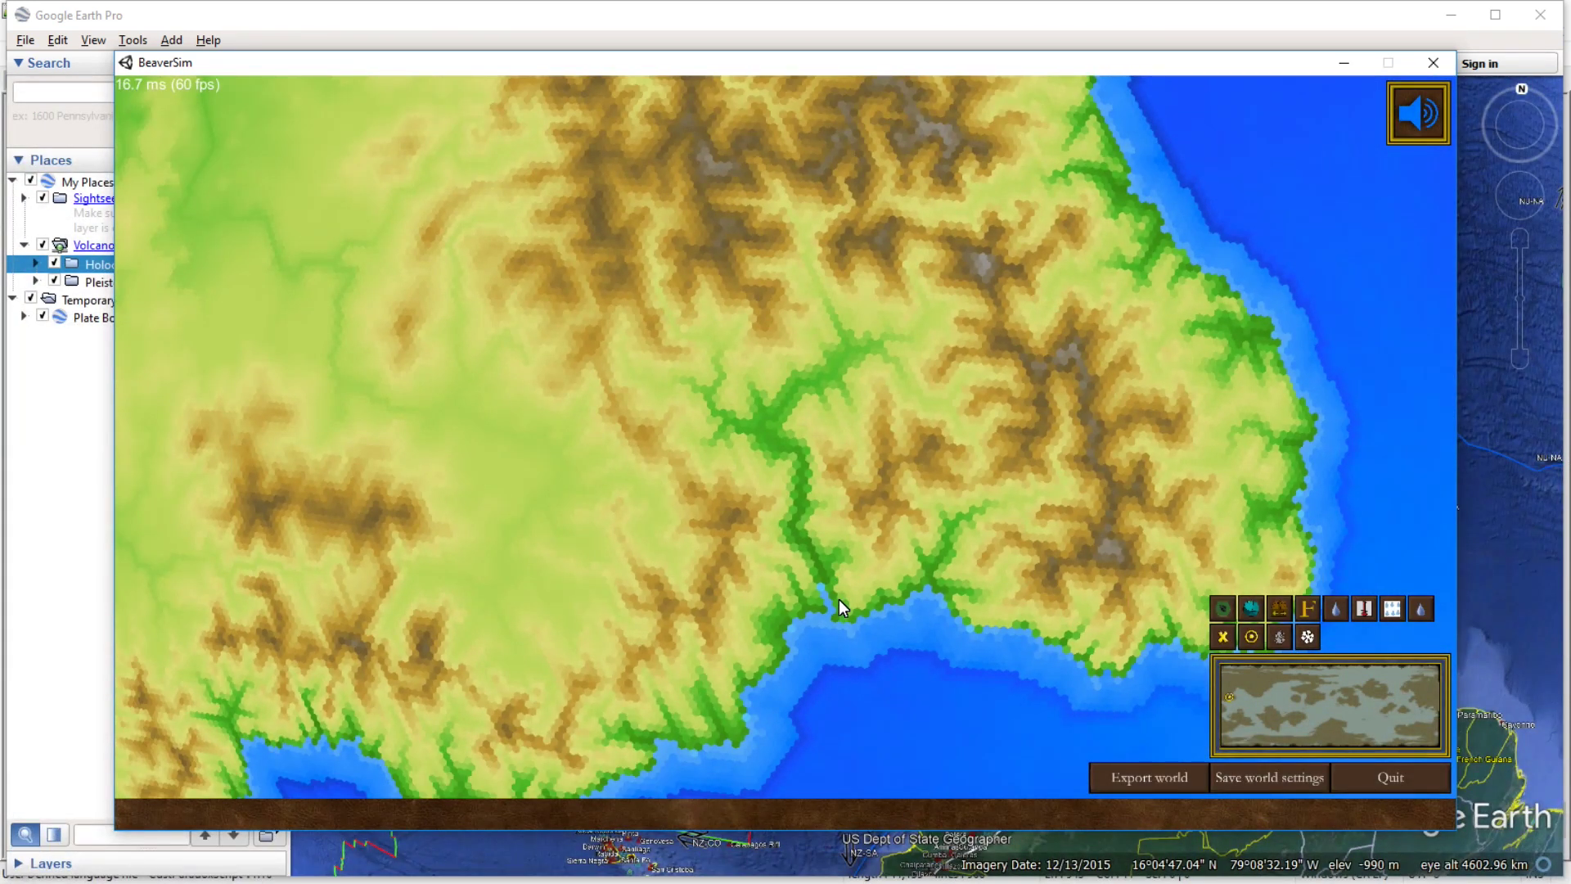
key(Up)
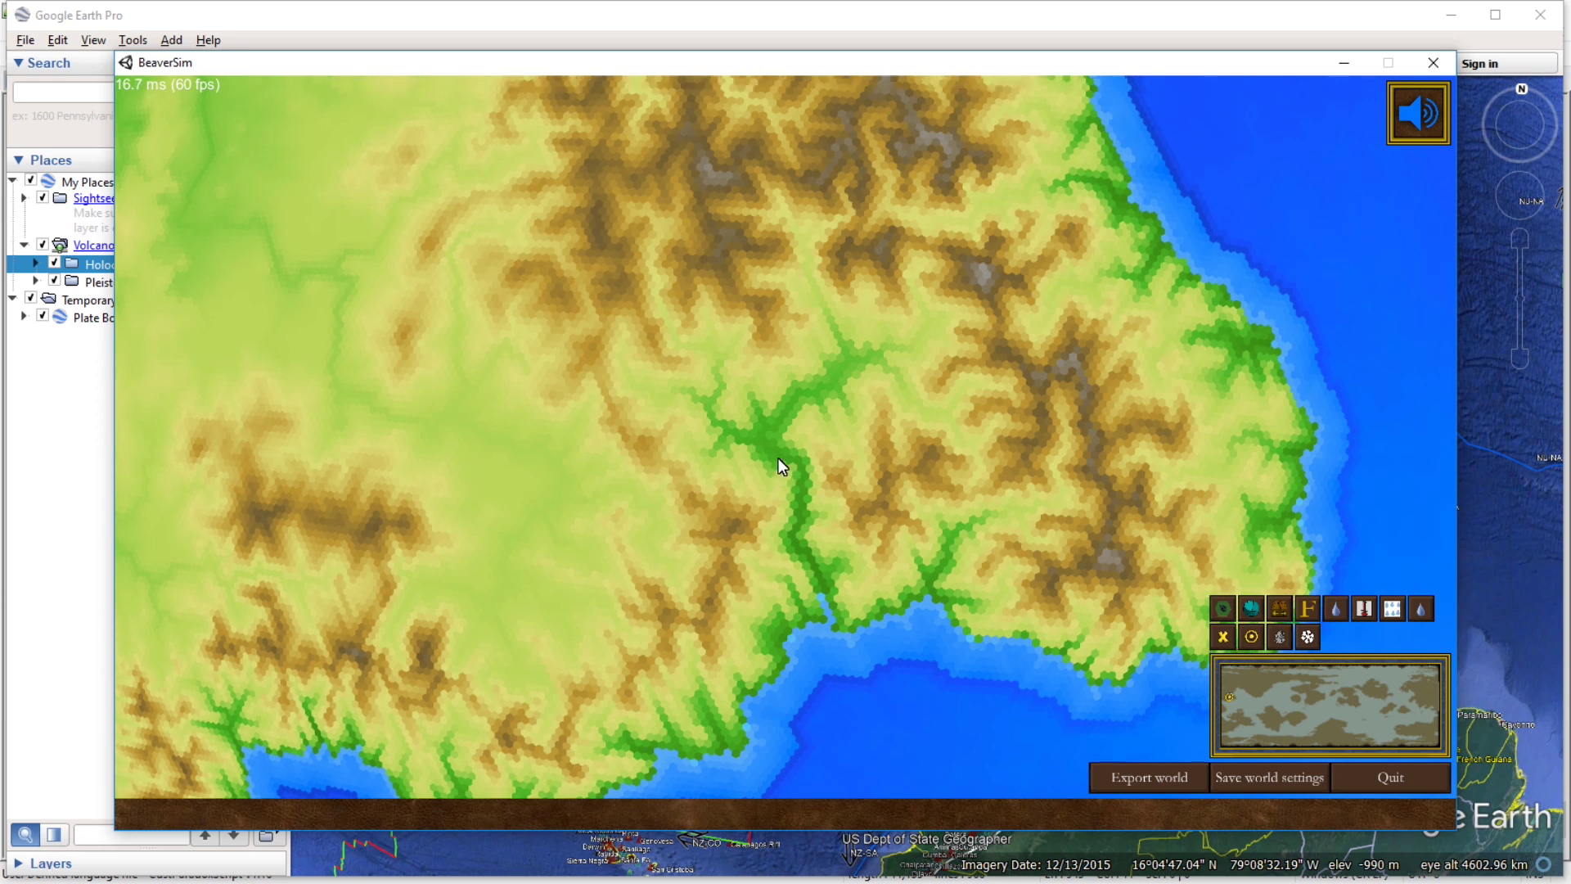
key(Right)
key(Down)
key(Left)
scroll(852, 581, up, 2)
scroll(859, 556, up, 3)
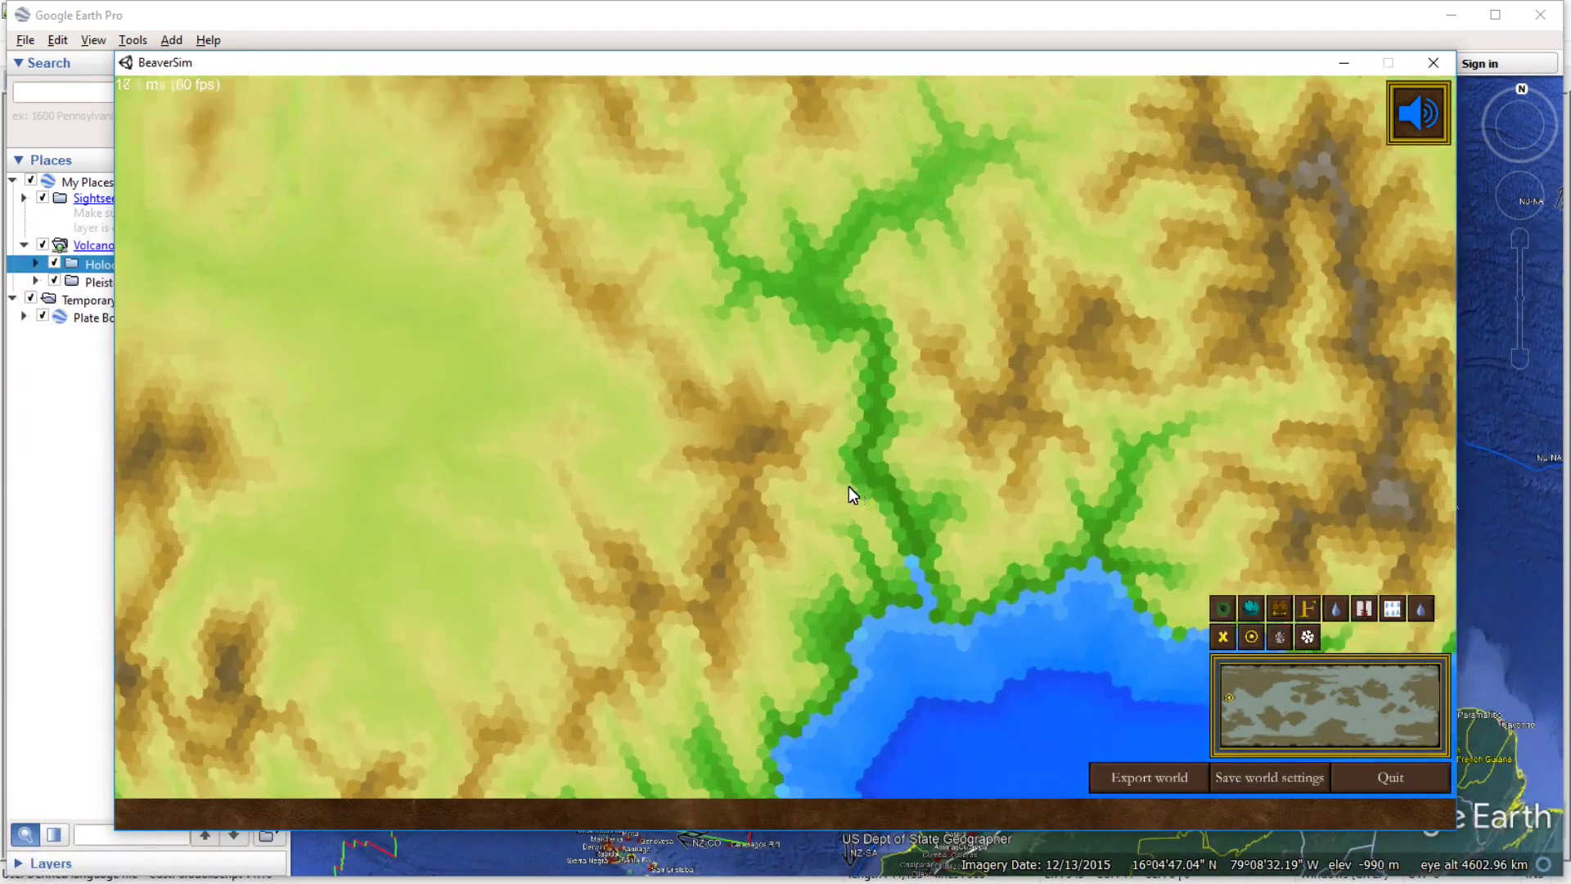
key(Right)
key(Up)
key(Right)
scroll(778, 514, down, 1)
scroll(704, 499, down, 2)
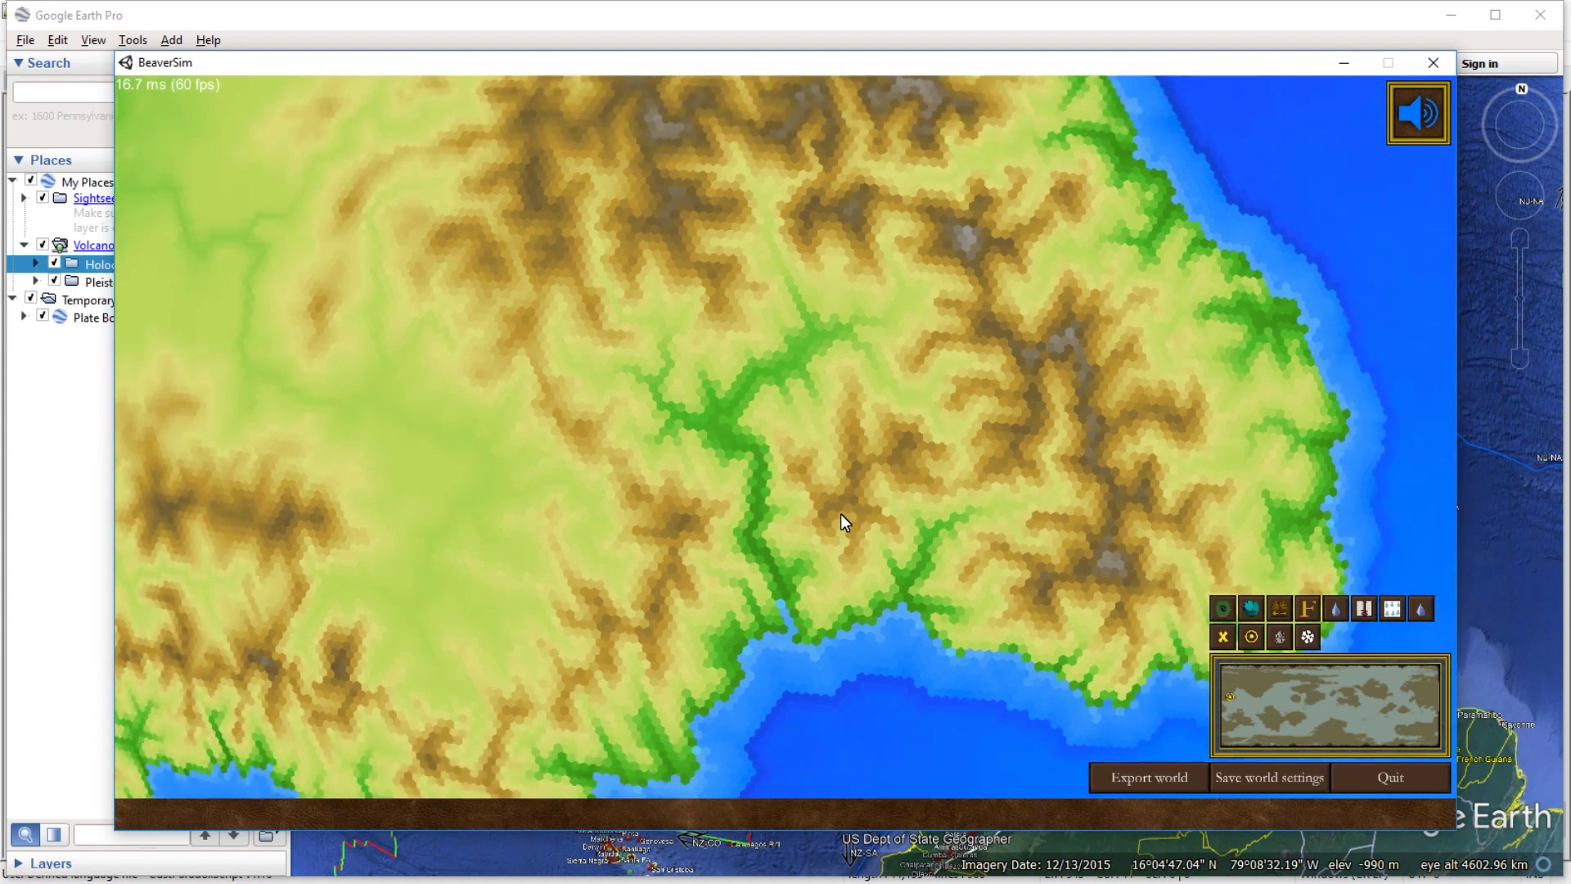
key(Left)
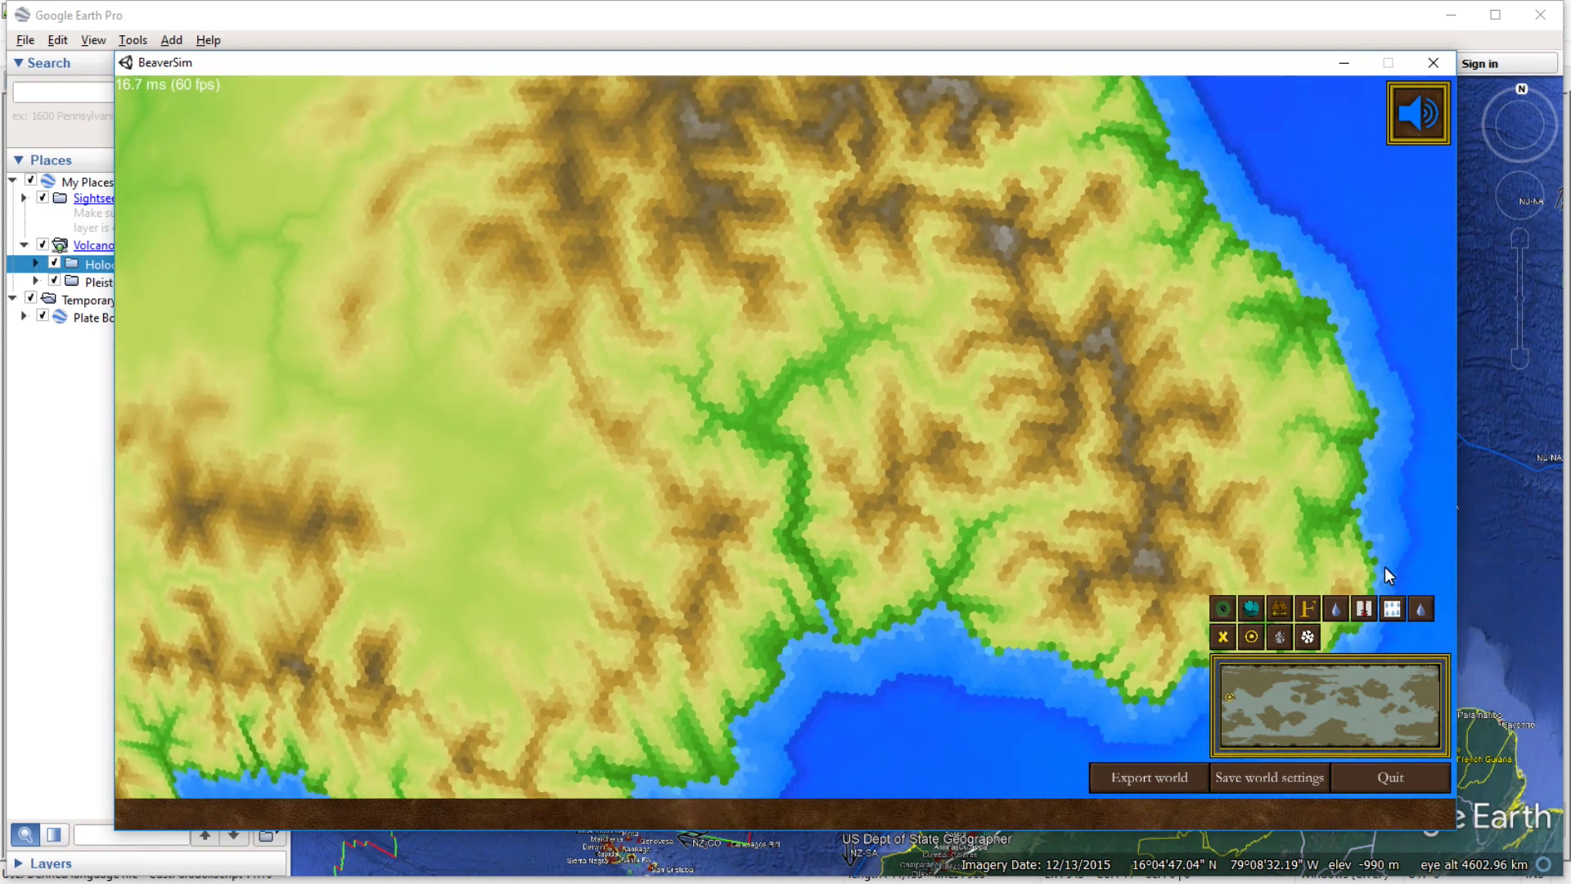
Switch to Google Earth Pro and bring Turkey and the Black Sea into view.
click(1525, 568)
drag(1224, 484, 915, 649)
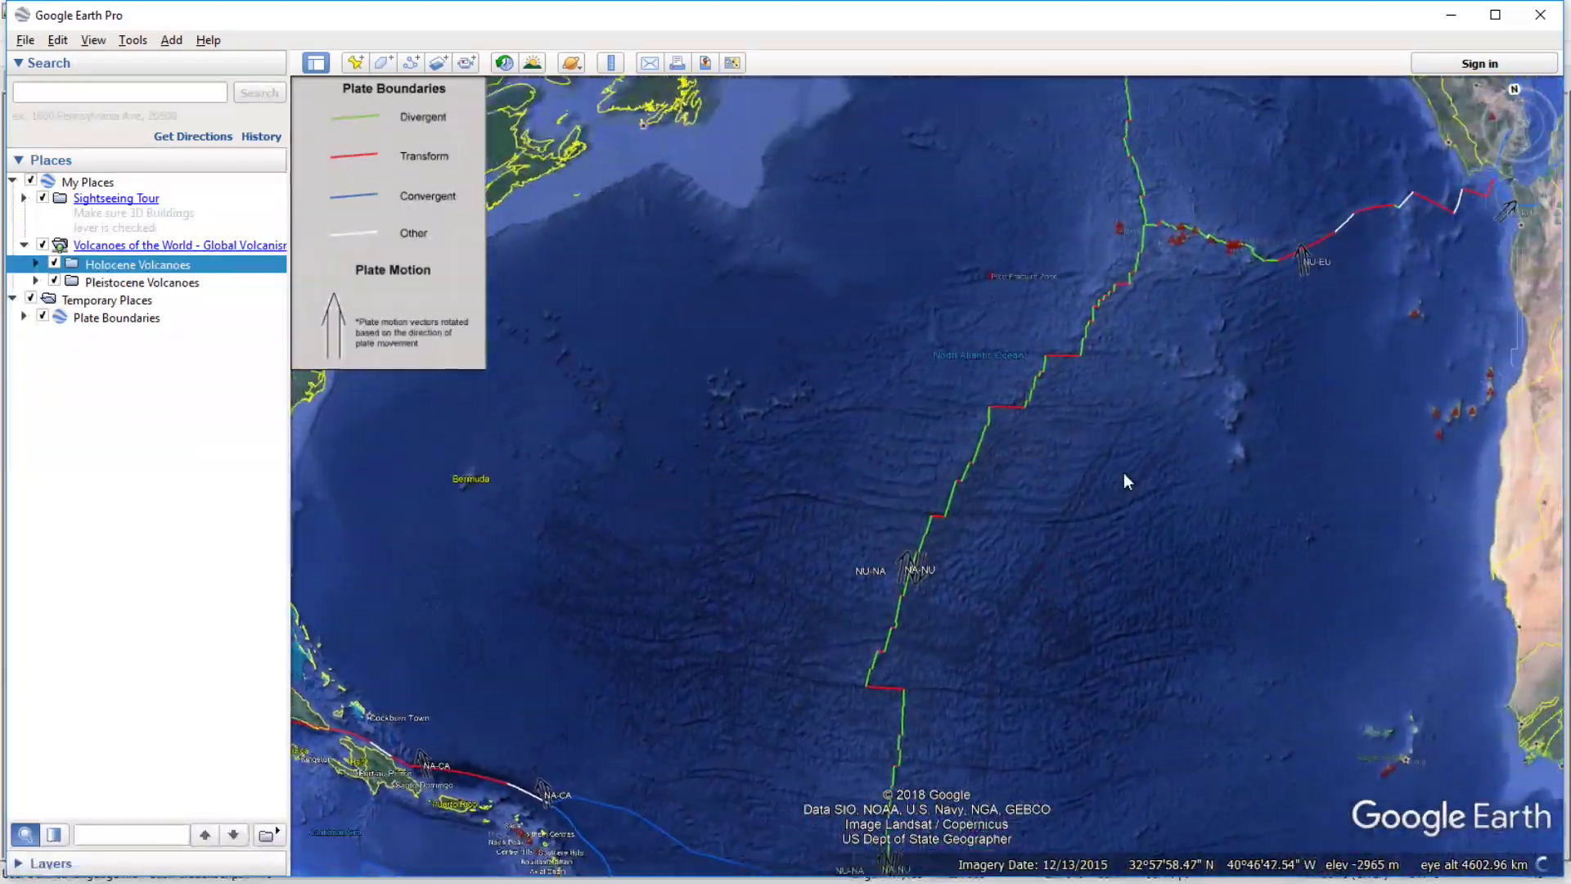
drag(1151, 478, 941, 495)
drag(869, 352, 1004, 483)
scroll(1003, 484, up, 5)
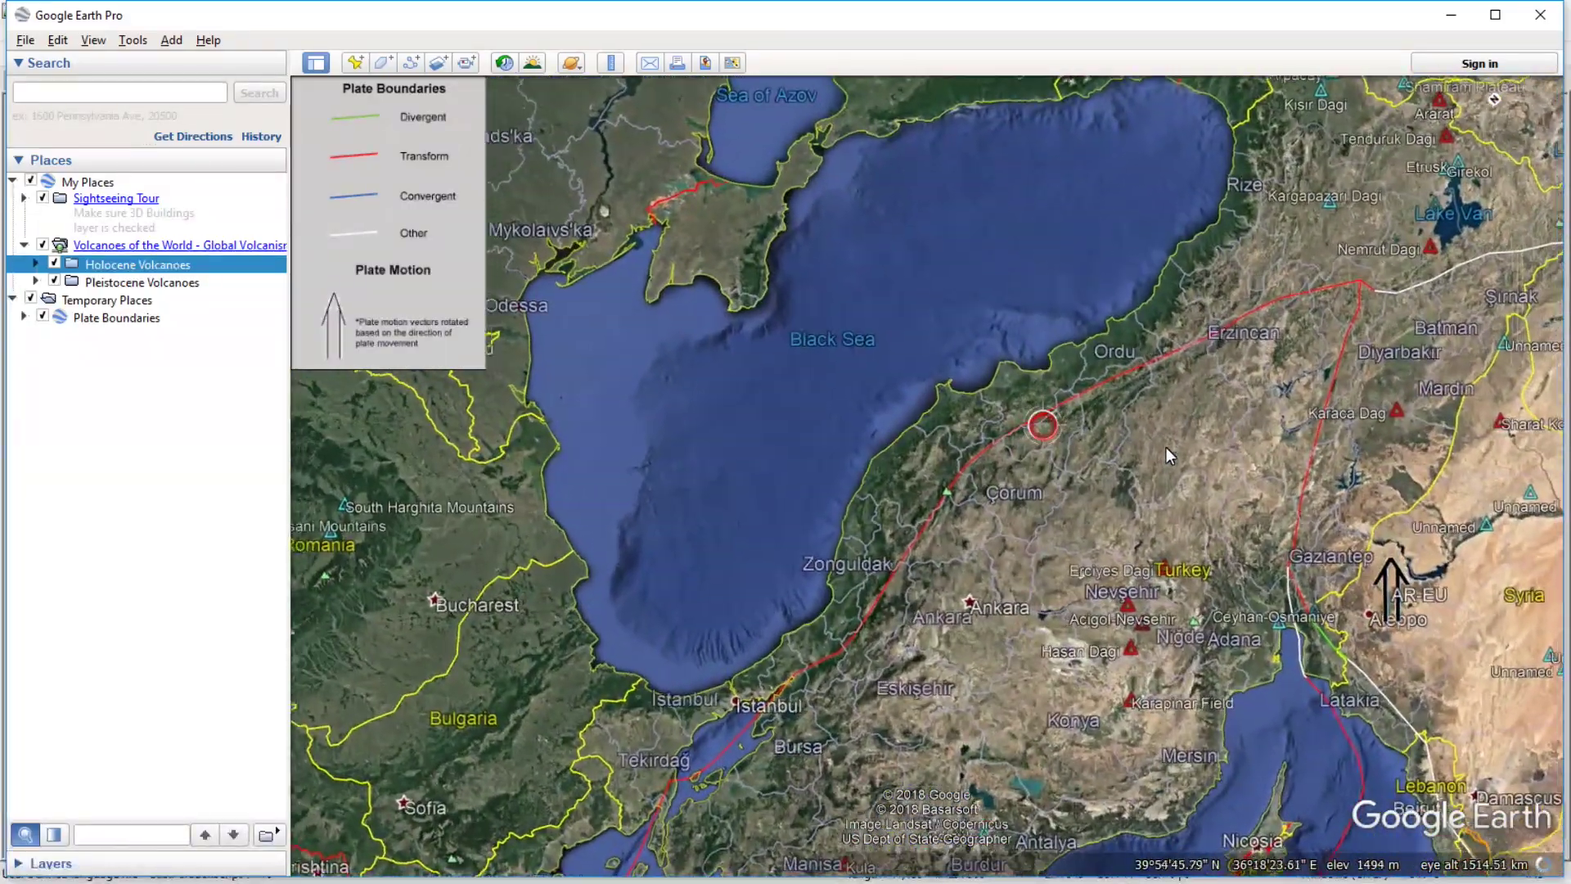
Examine the transform plate boundary across northern Turkey and the mountains between it and the Black Sea coast.
drag(1166, 447, 848, 508)
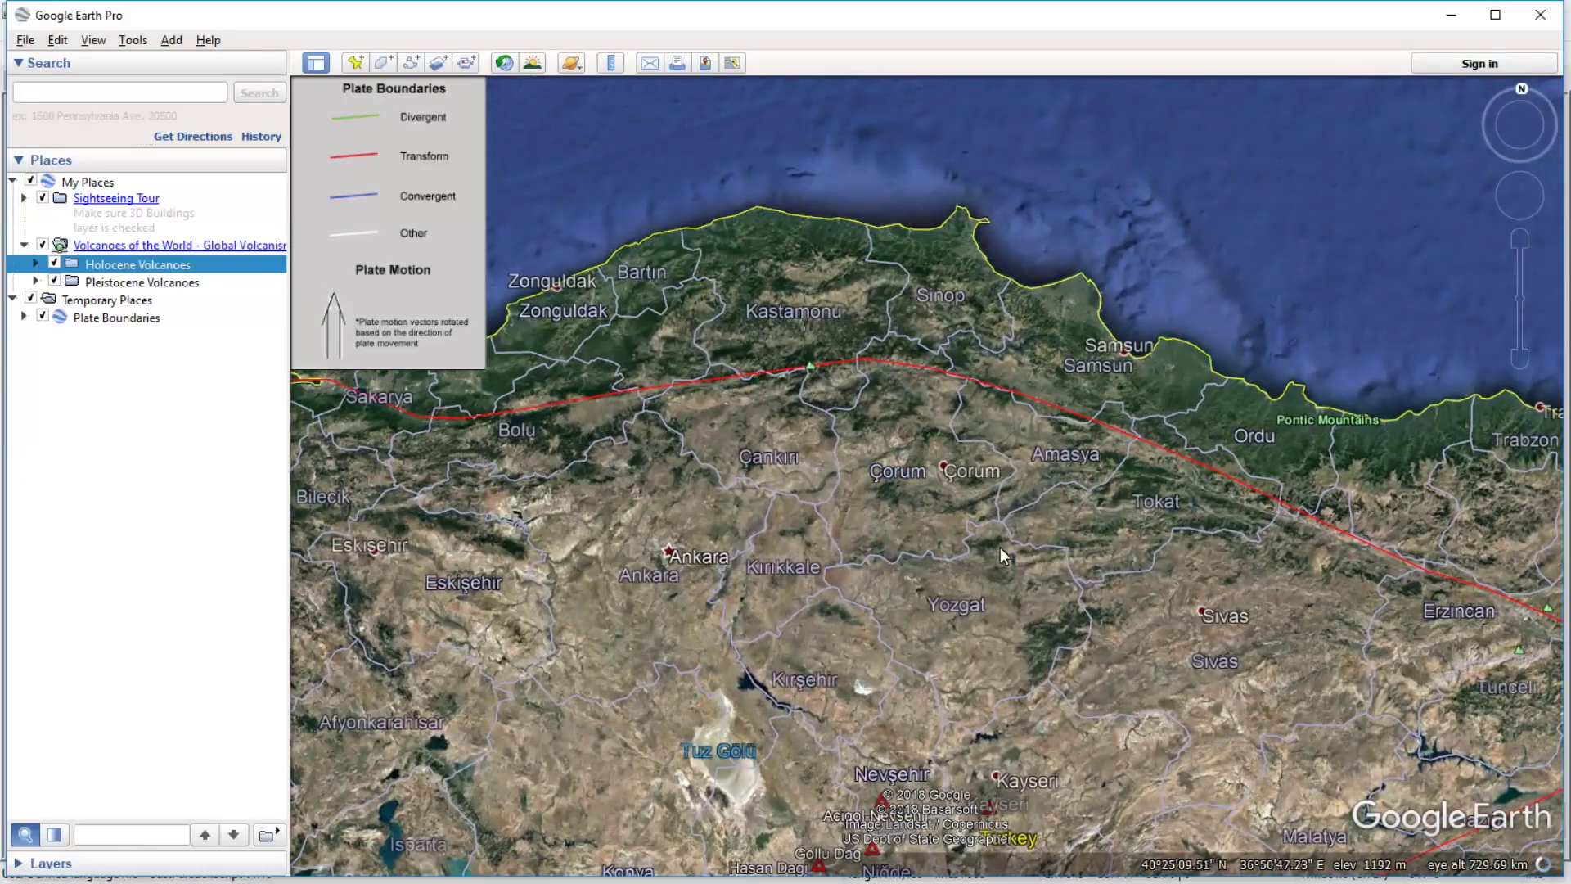
drag(825, 670, 686, 626)
drag(1467, 688, 1142, 695)
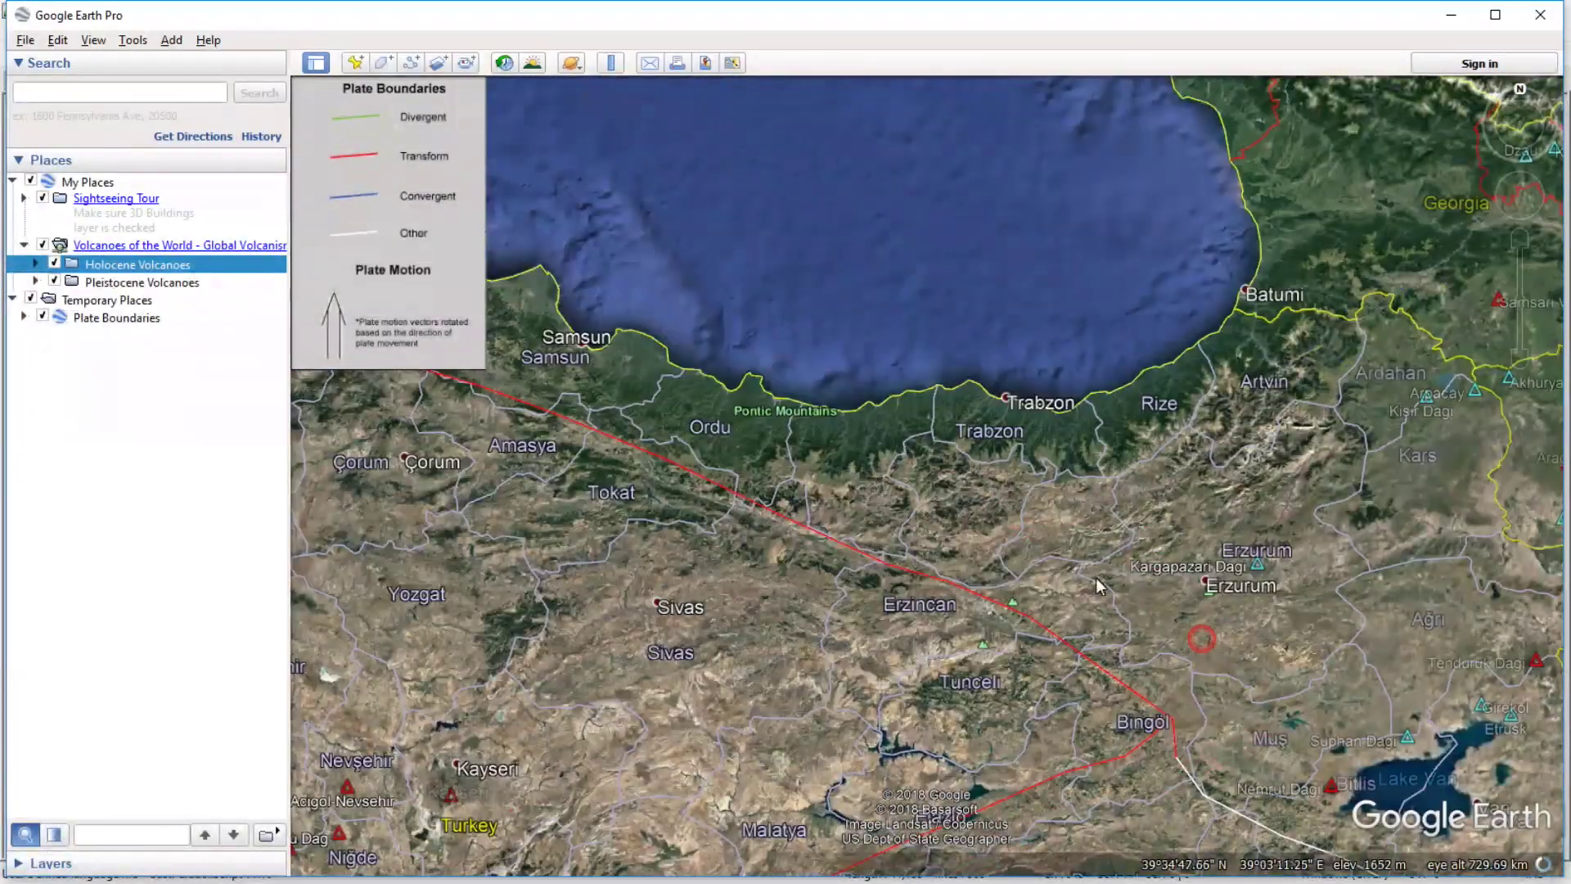
scroll(1137, 561, down, 2)
drag(1026, 488, 1129, 478)
scroll(1130, 479, up, 4)
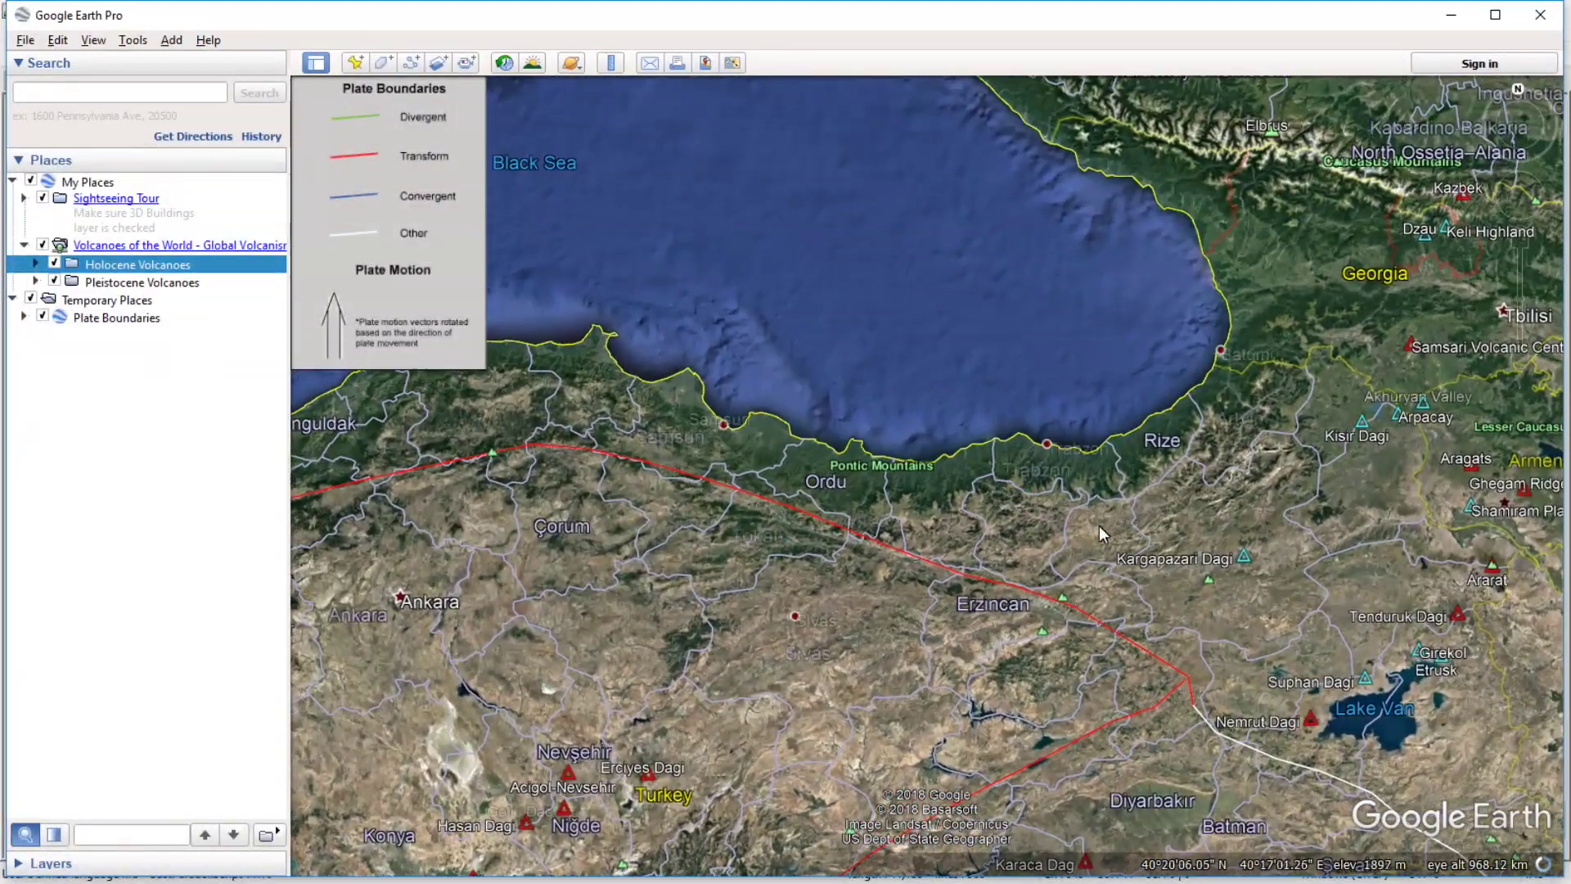
scroll(1227, 698, down, 3)
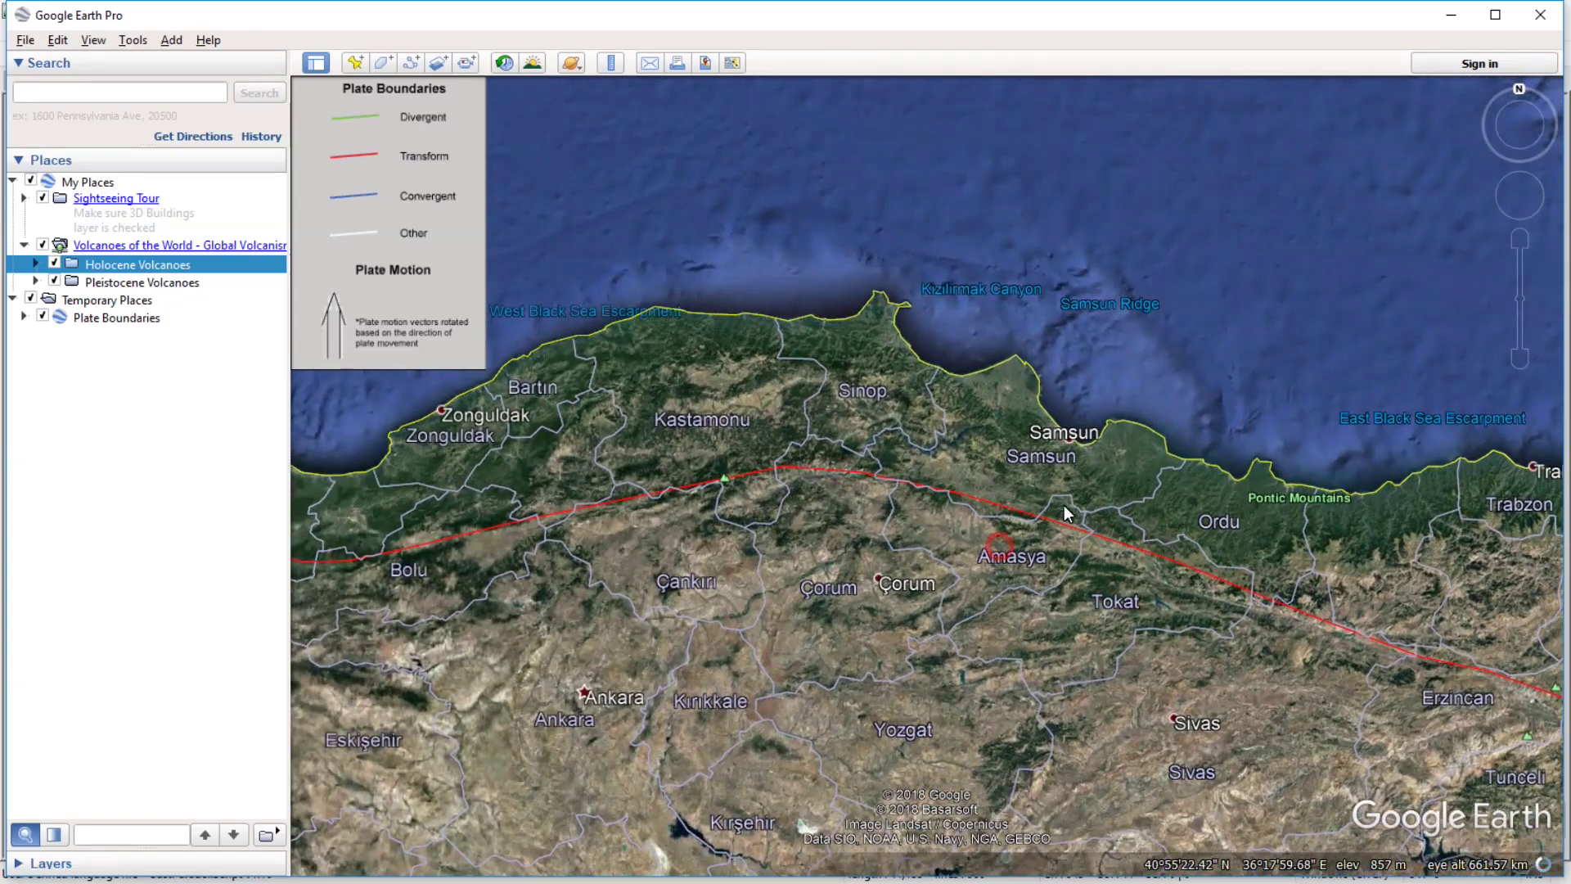
scroll(1151, 583, down, 3)
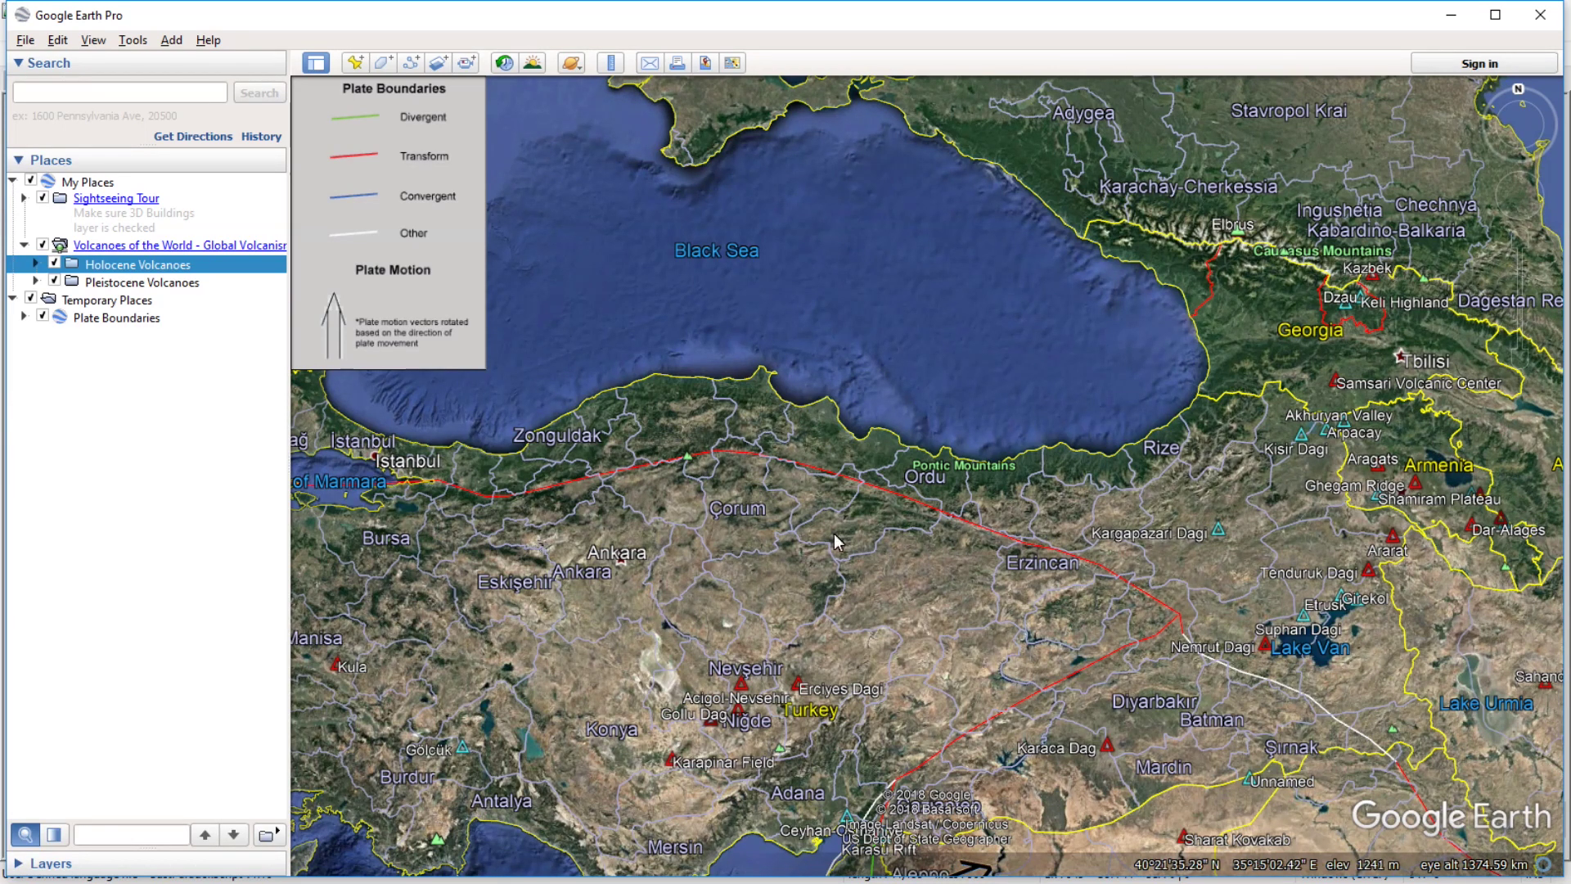
Examine the valleys and ridges of the Pontic Mountains inland of the coast between Trabzon and Rize.
scroll(1061, 573, up, 5)
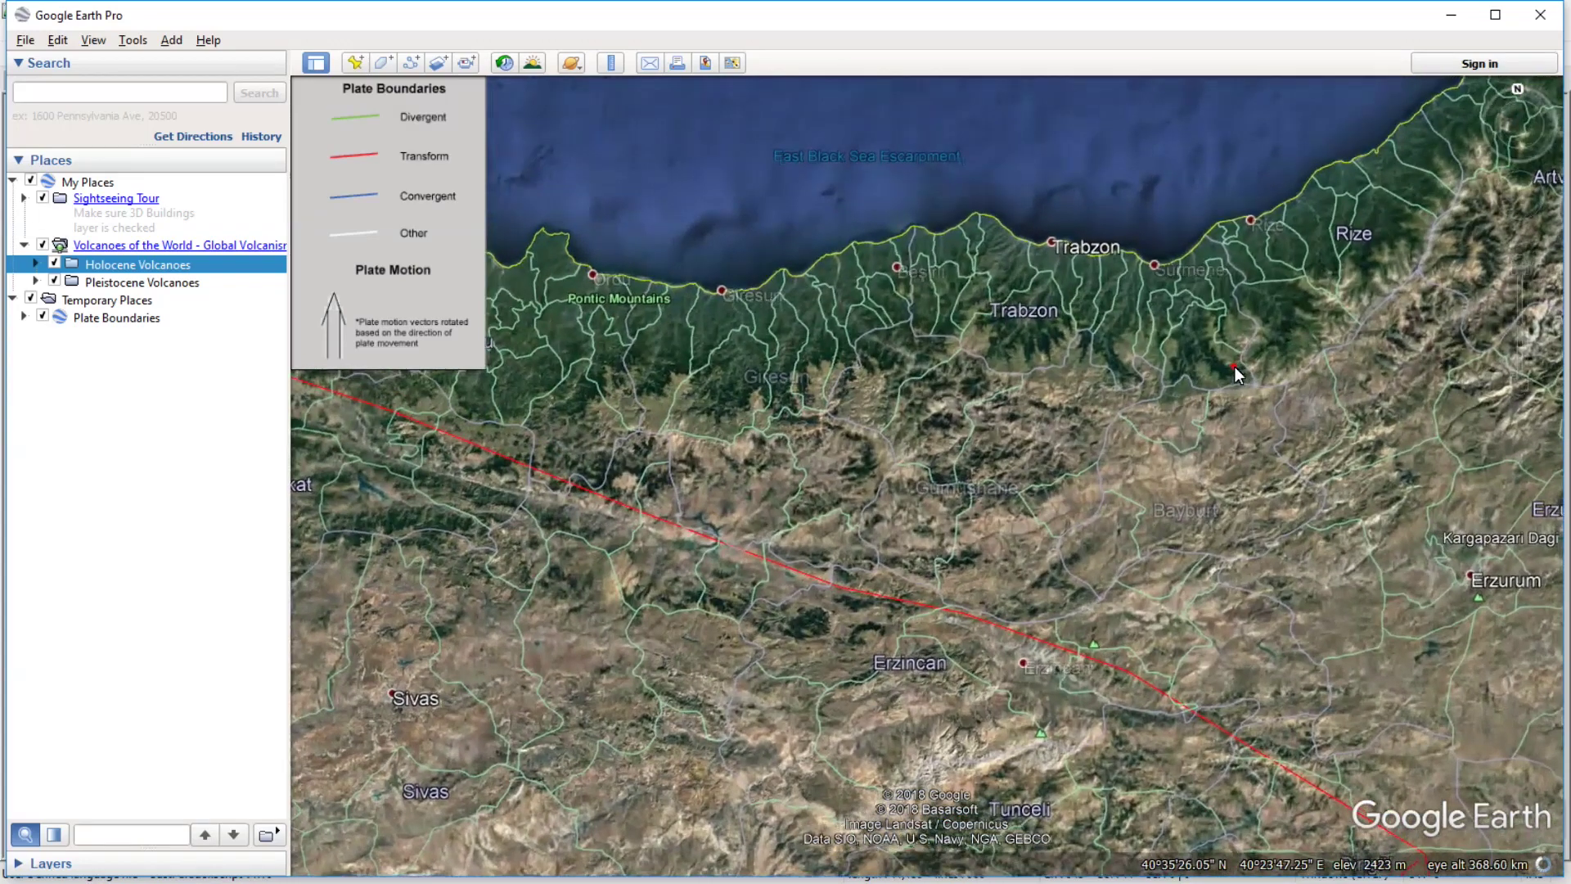
scroll(1108, 560, up, 3)
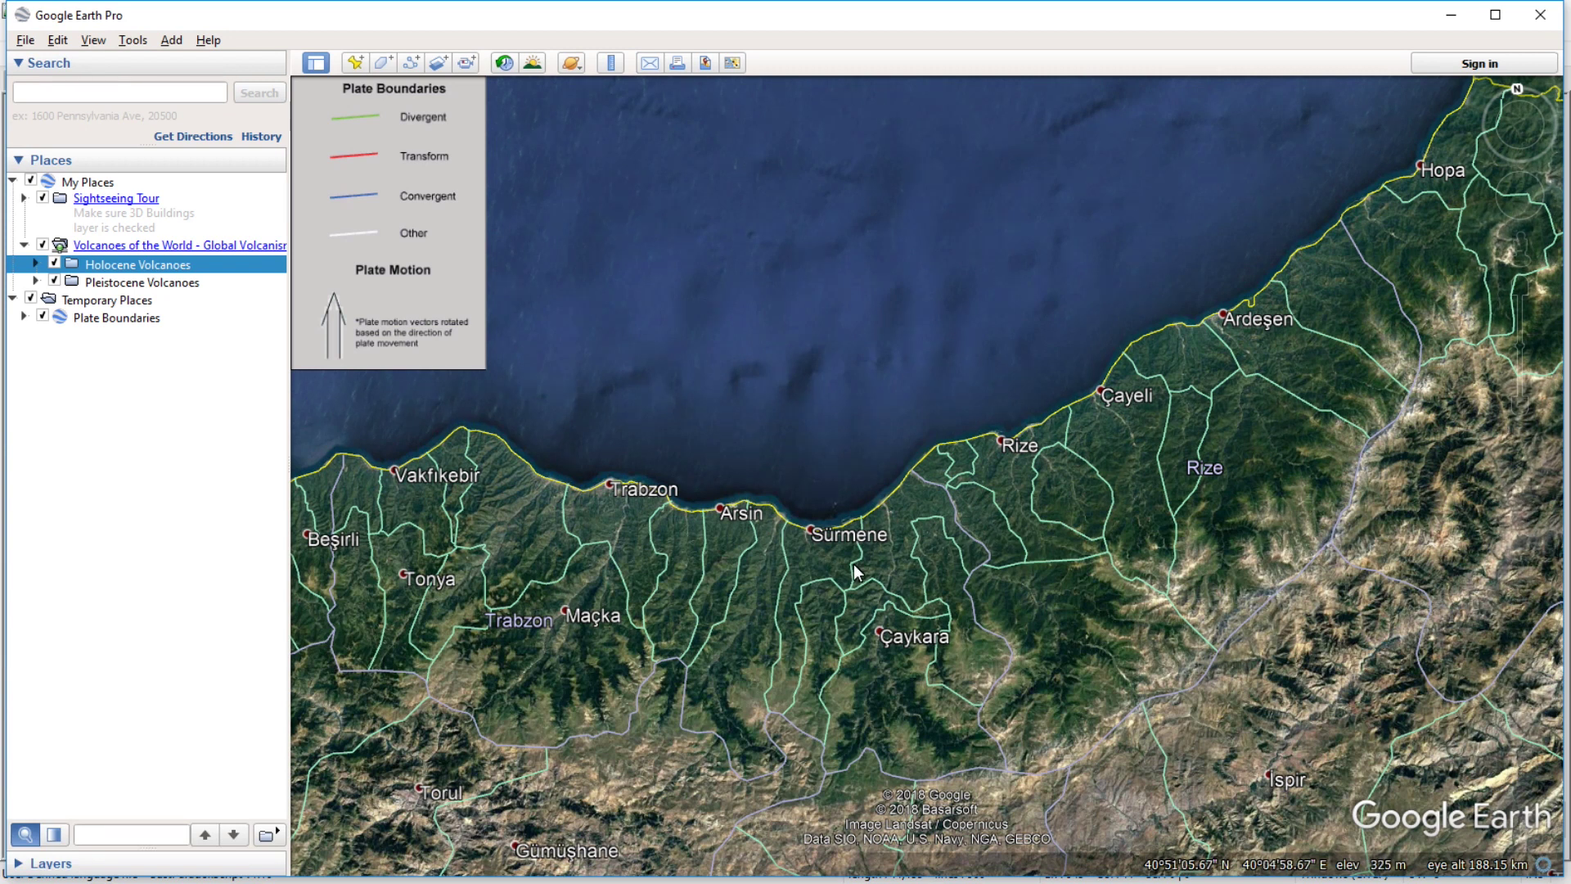
drag(1018, 650, 916, 486)
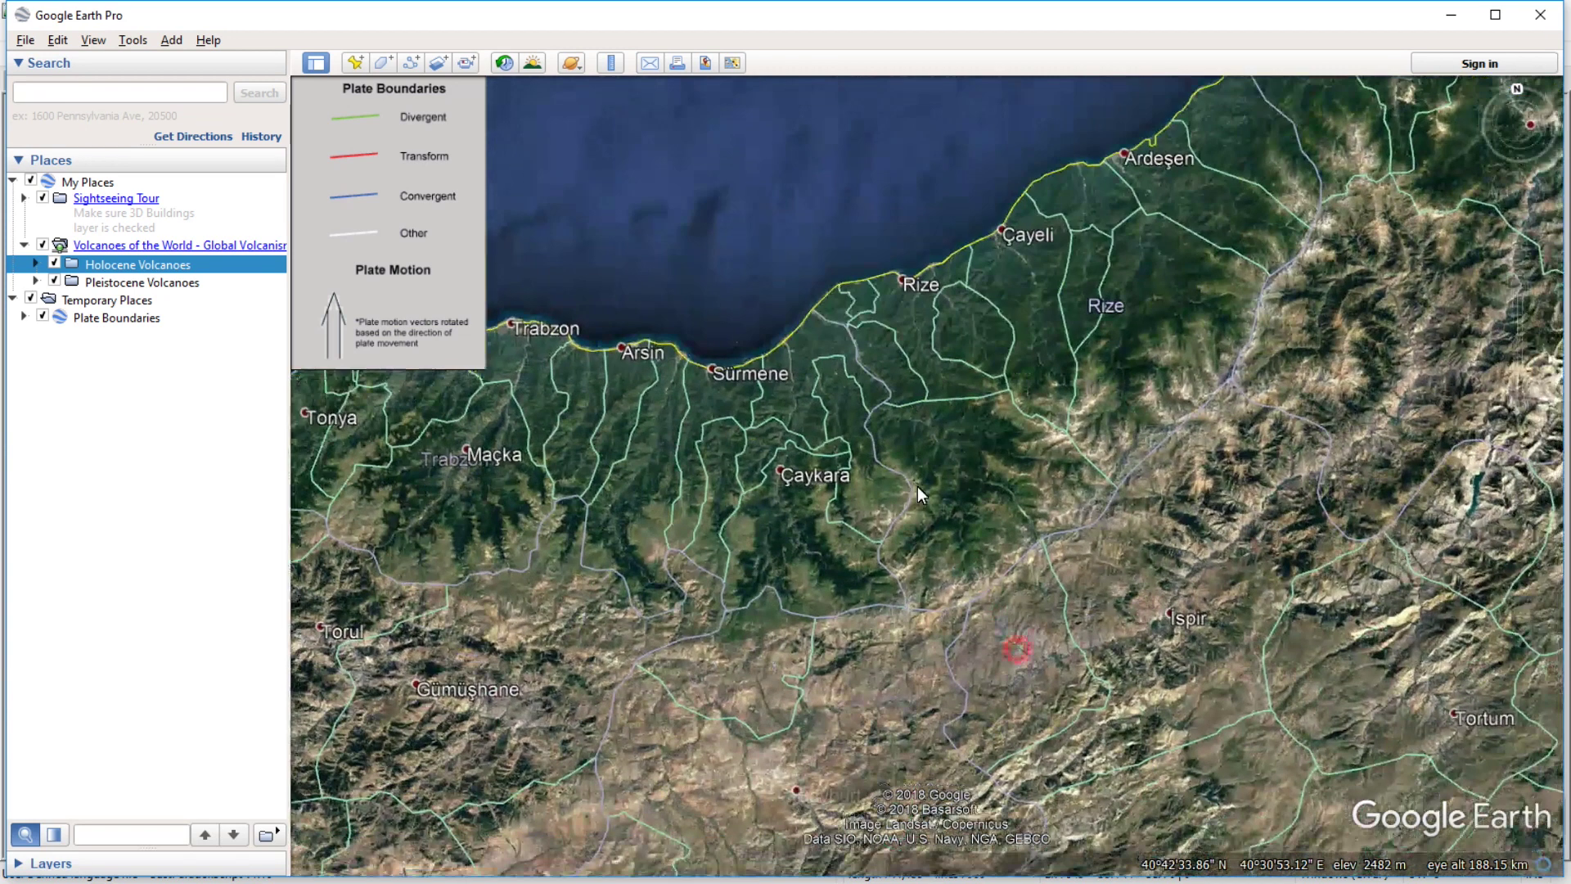
drag(987, 406, 1021, 496)
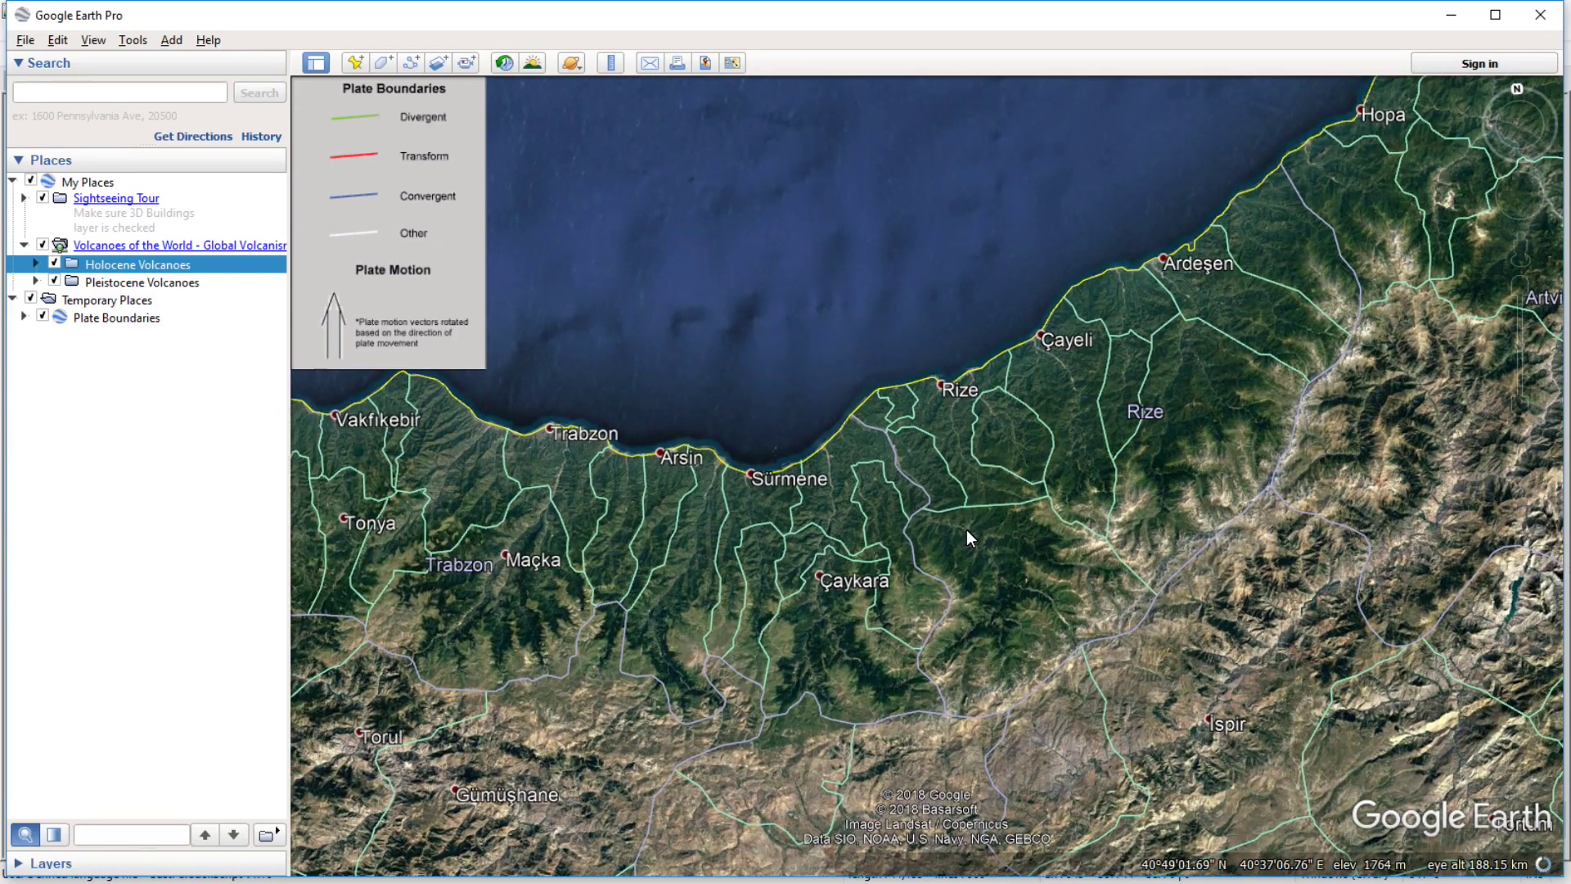
scroll(966, 529, down, 5)
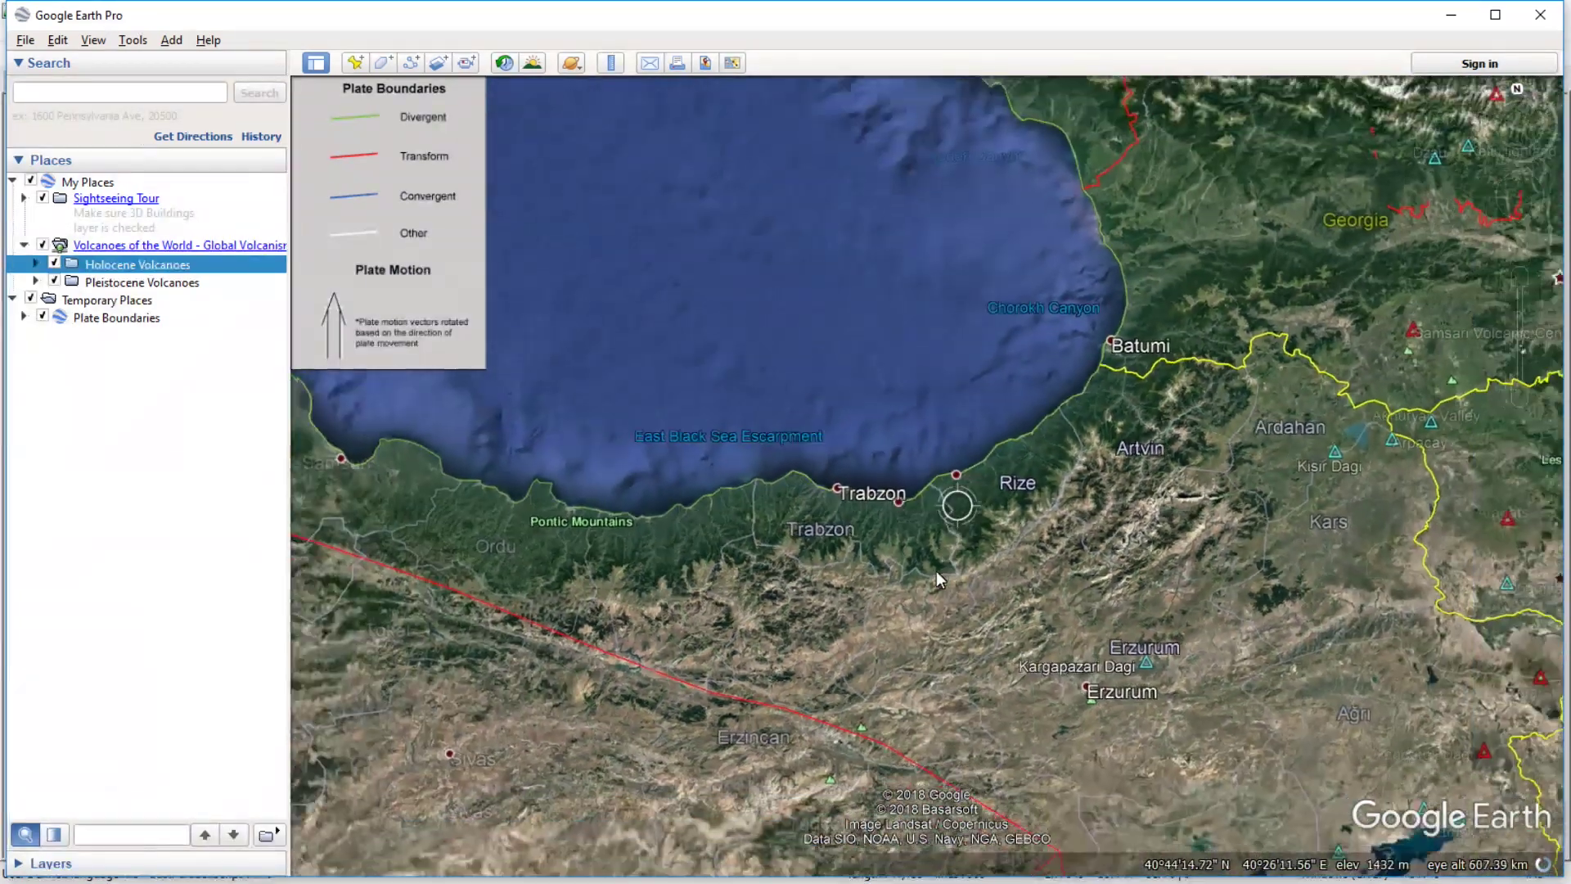
Trace the mountain river valleys around Doğankent down to the Black Sea coast at Tirebolu and Giresun.
drag(727, 574, 1050, 558)
scroll(1051, 558, down, 2)
scroll(1142, 512, up, 5)
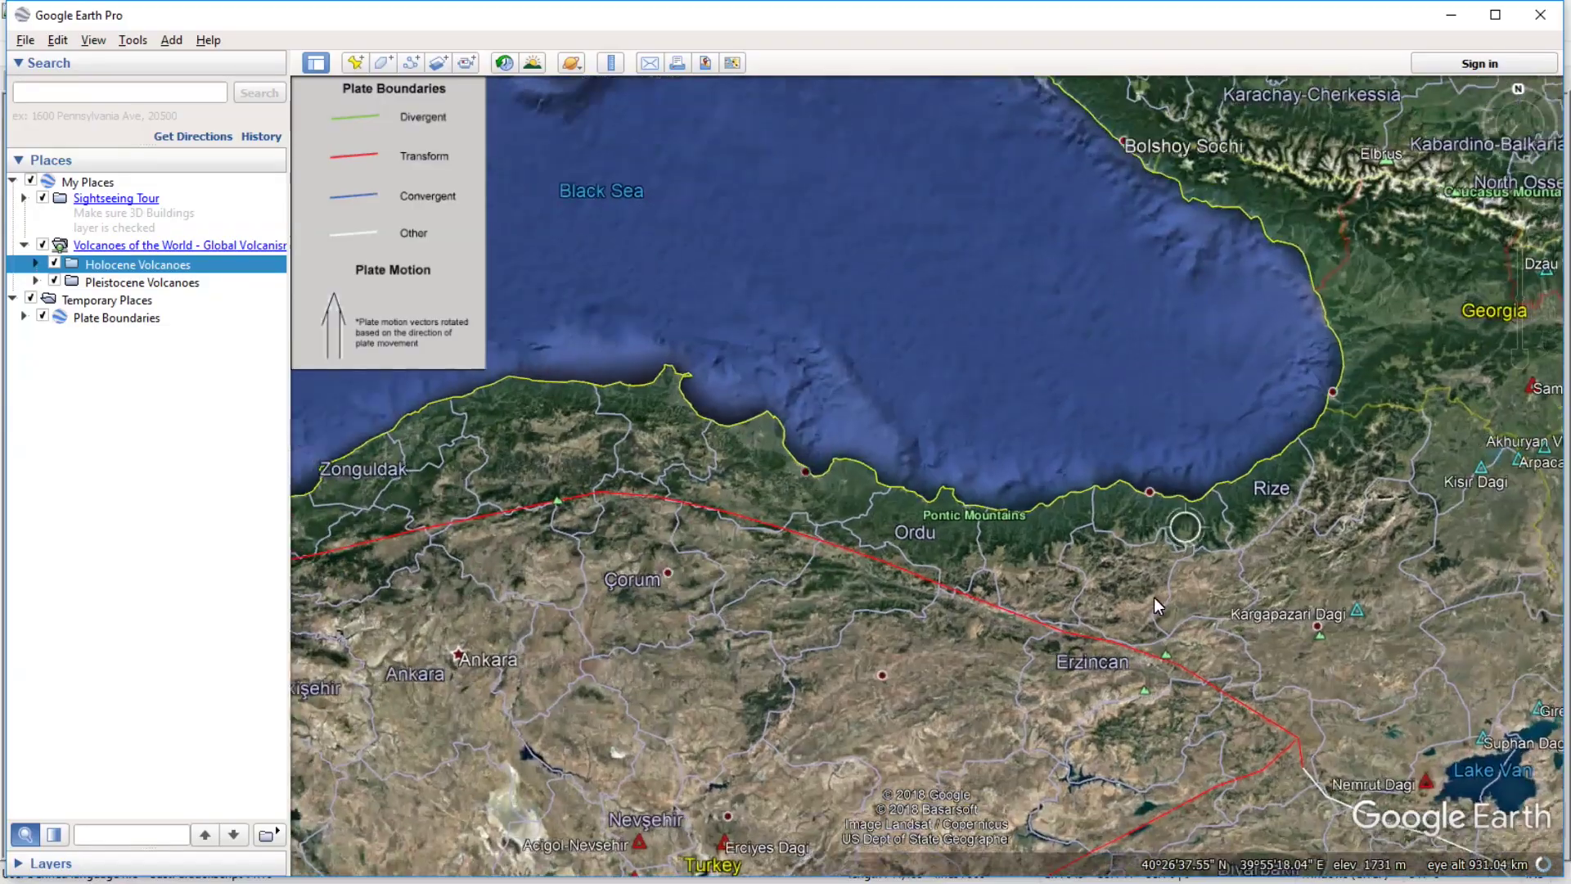
scroll(1023, 471, up, 3)
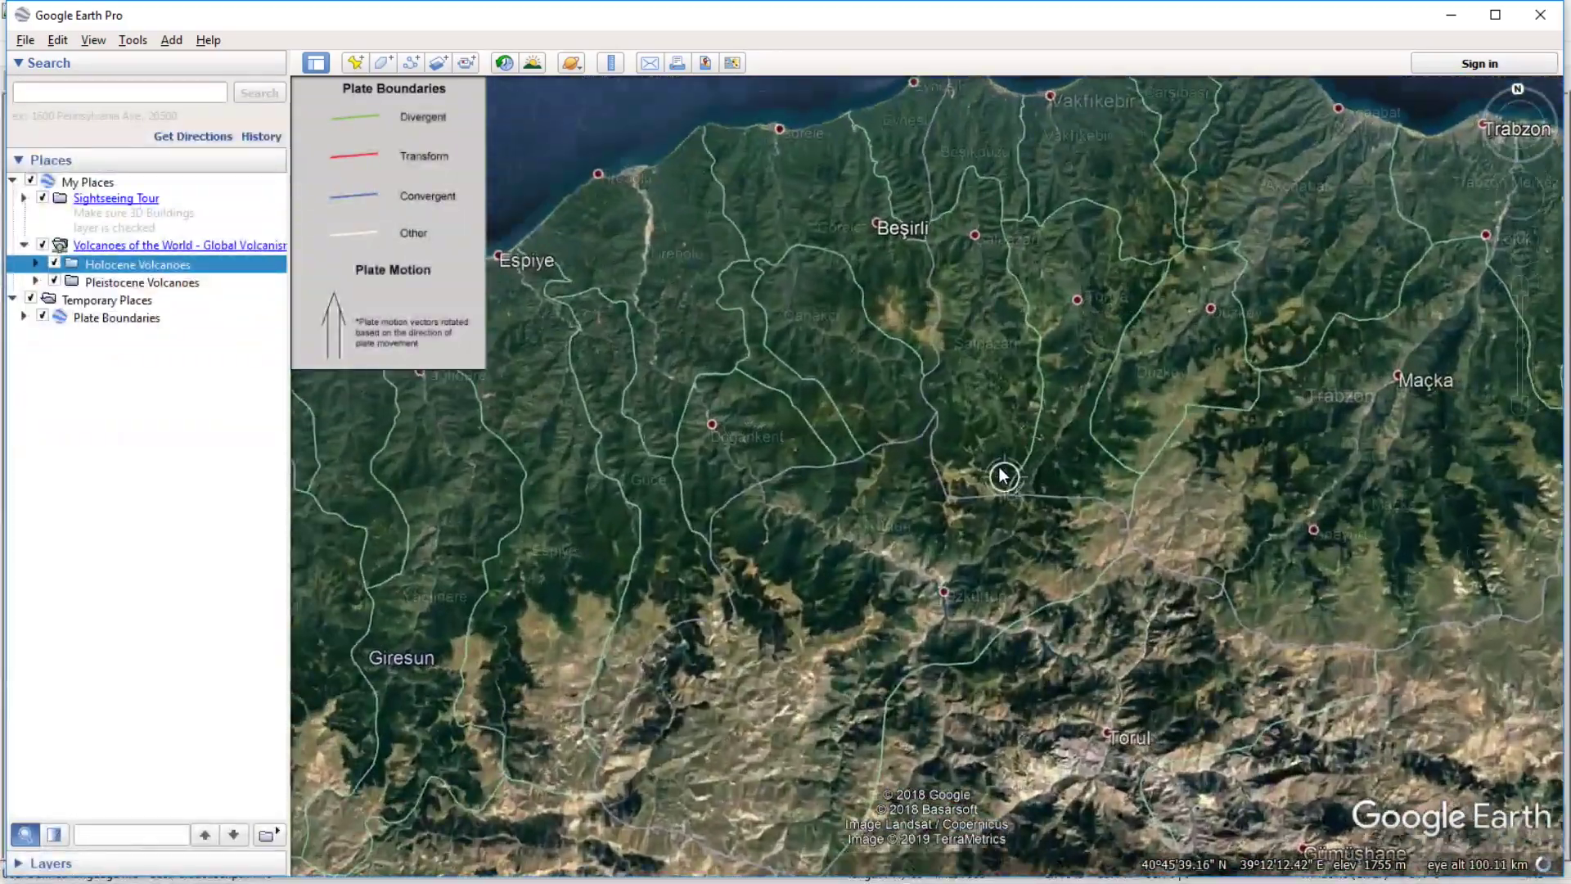
scroll(827, 578, up, 2)
scroll(920, 474, up, 2)
drag(921, 498, 997, 757)
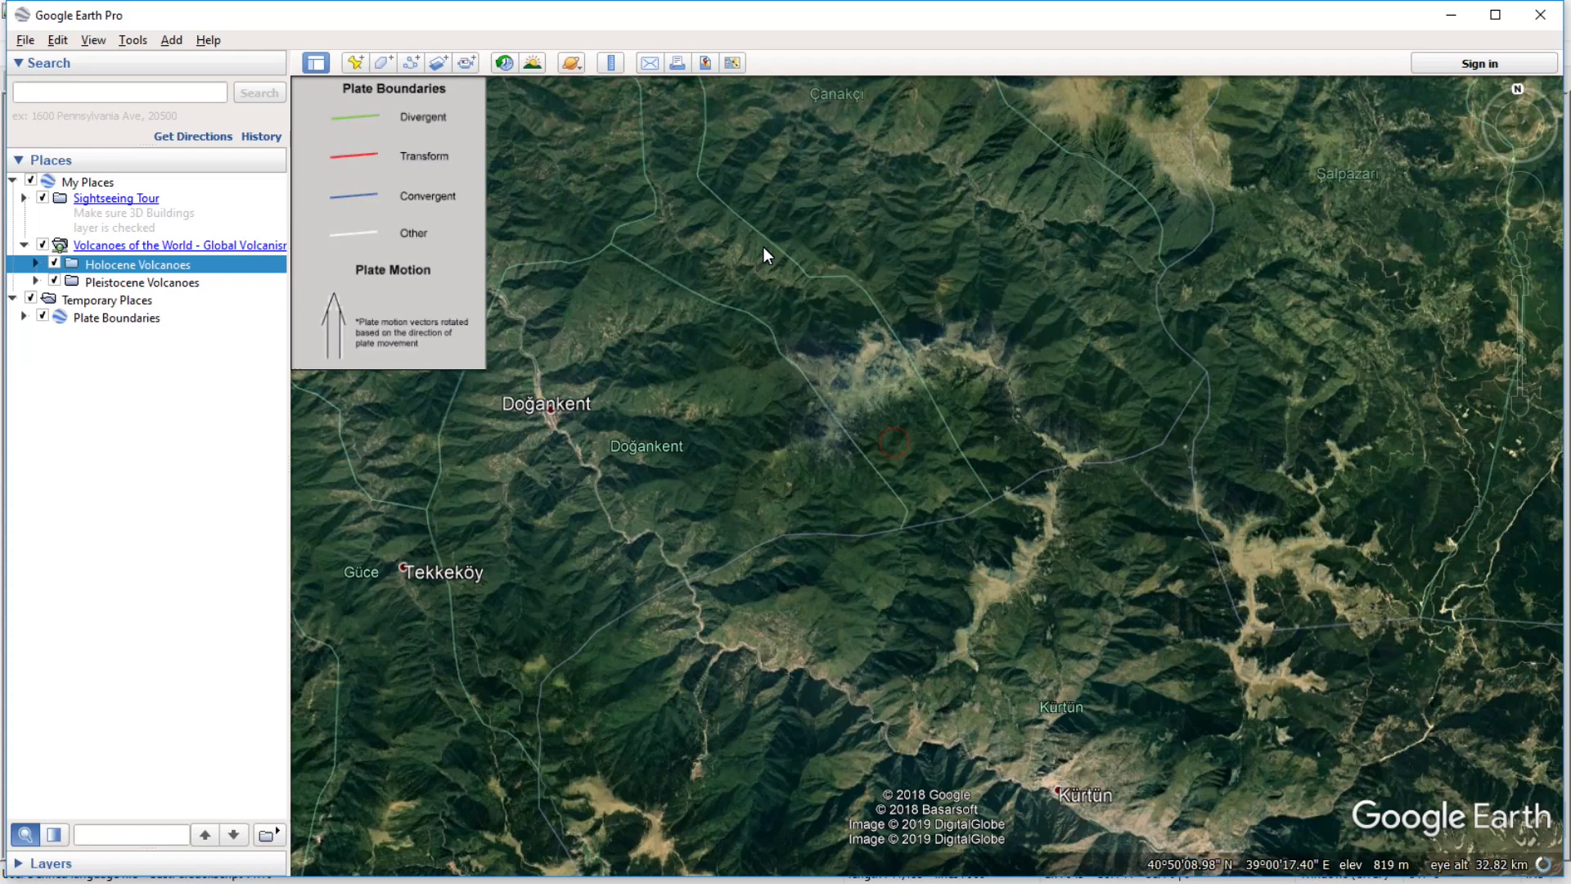
drag(765, 253, 872, 737)
drag(914, 274, 963, 474)
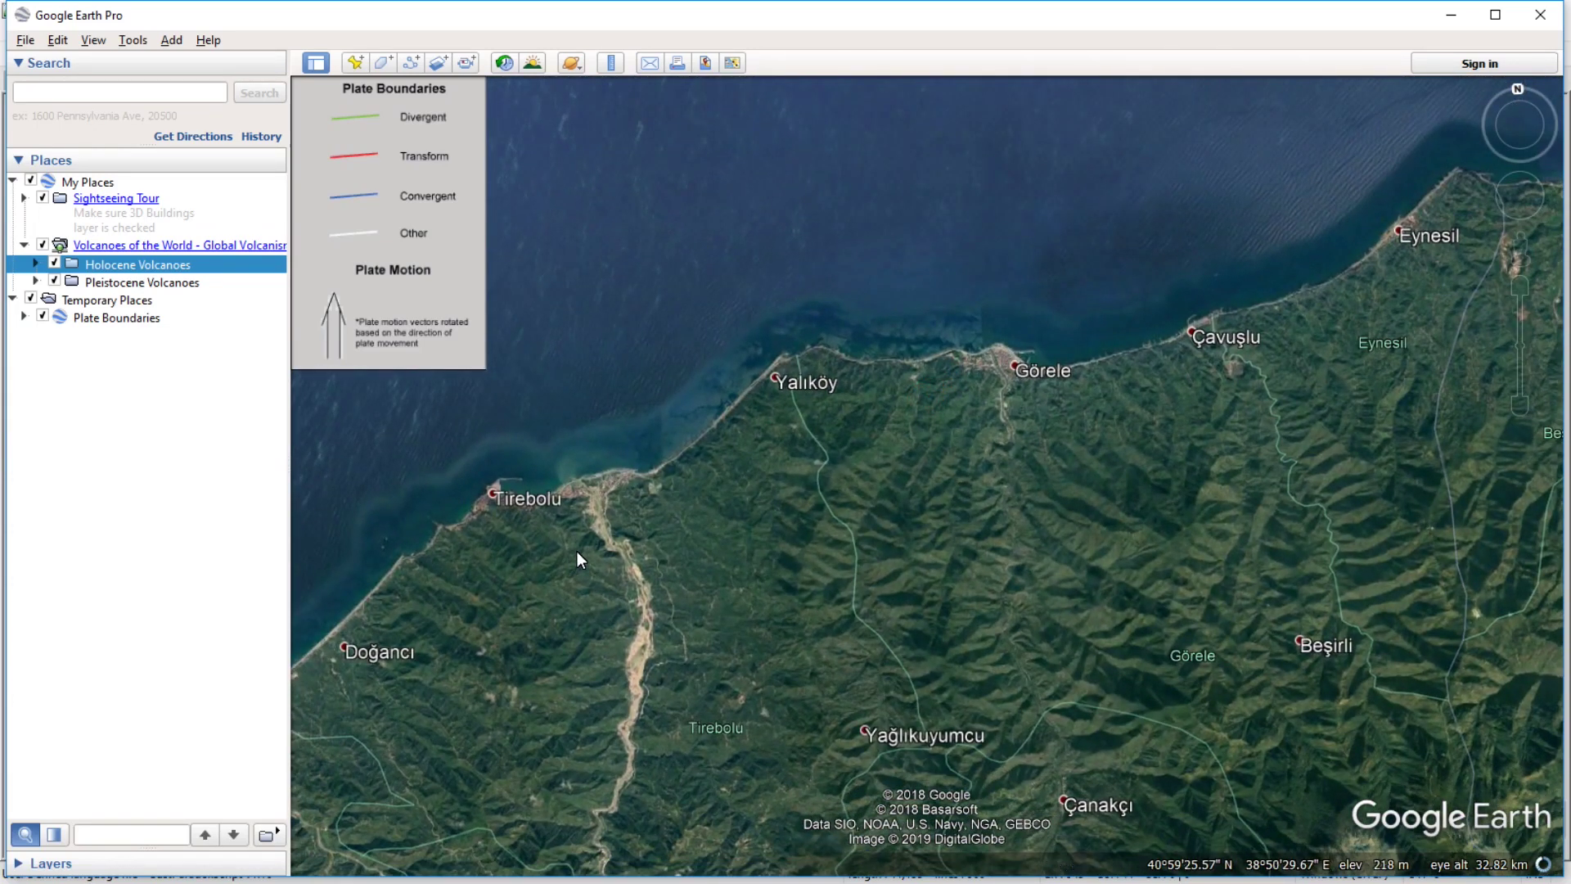
drag(576, 551, 1183, 246)
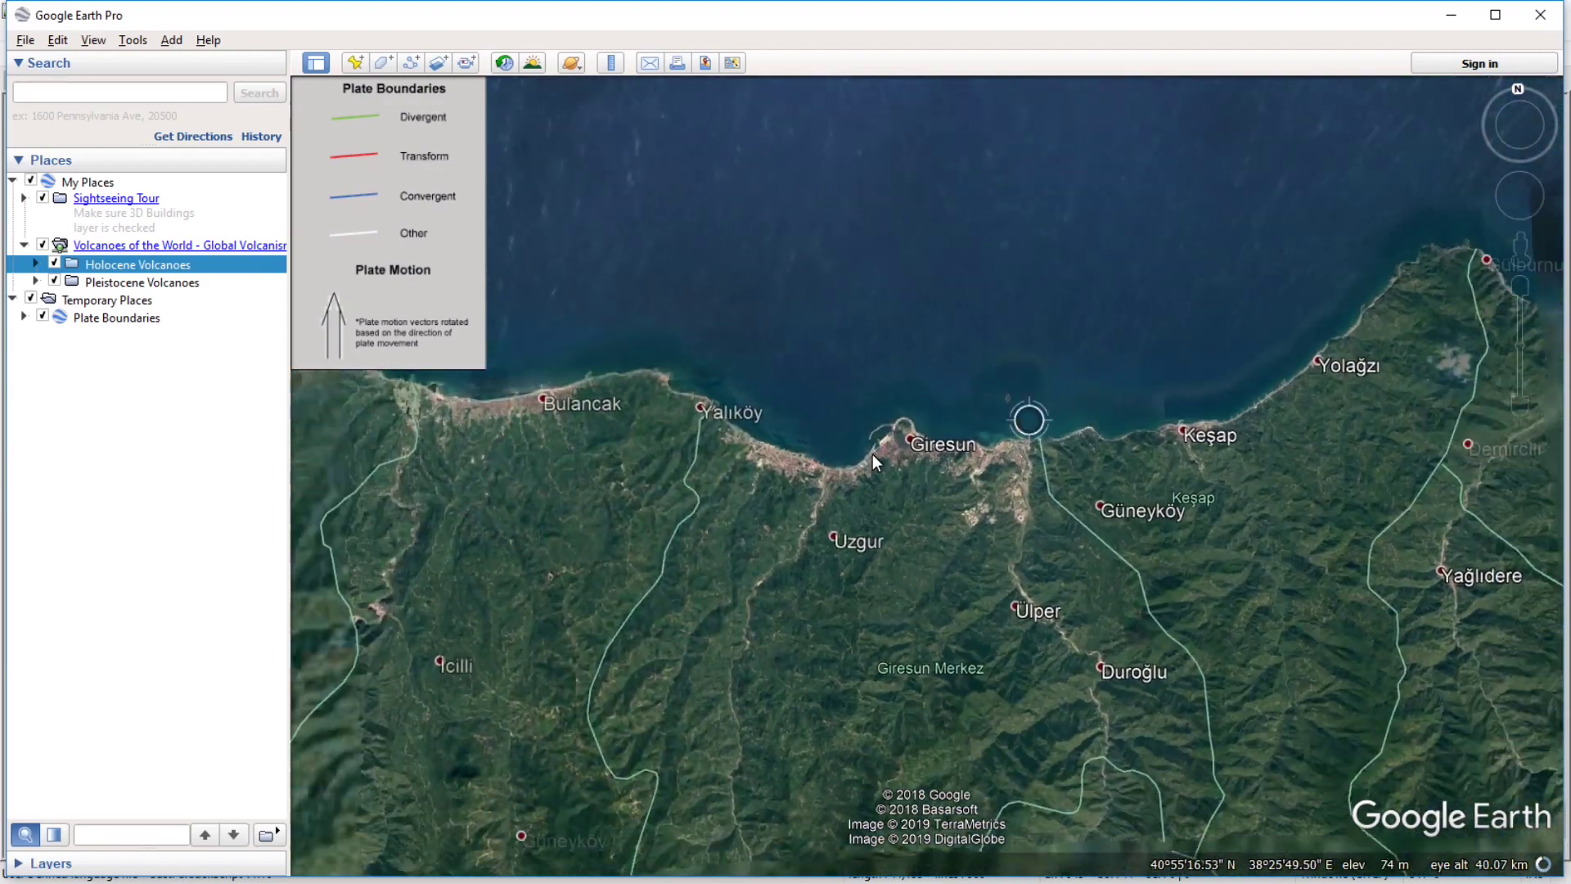
Follow the Black Sea coast west from Giresun past Ordu to Samsun and compare it with the inland transform boundary.
scroll(872, 455, down, 5)
drag(655, 536, 1043, 670)
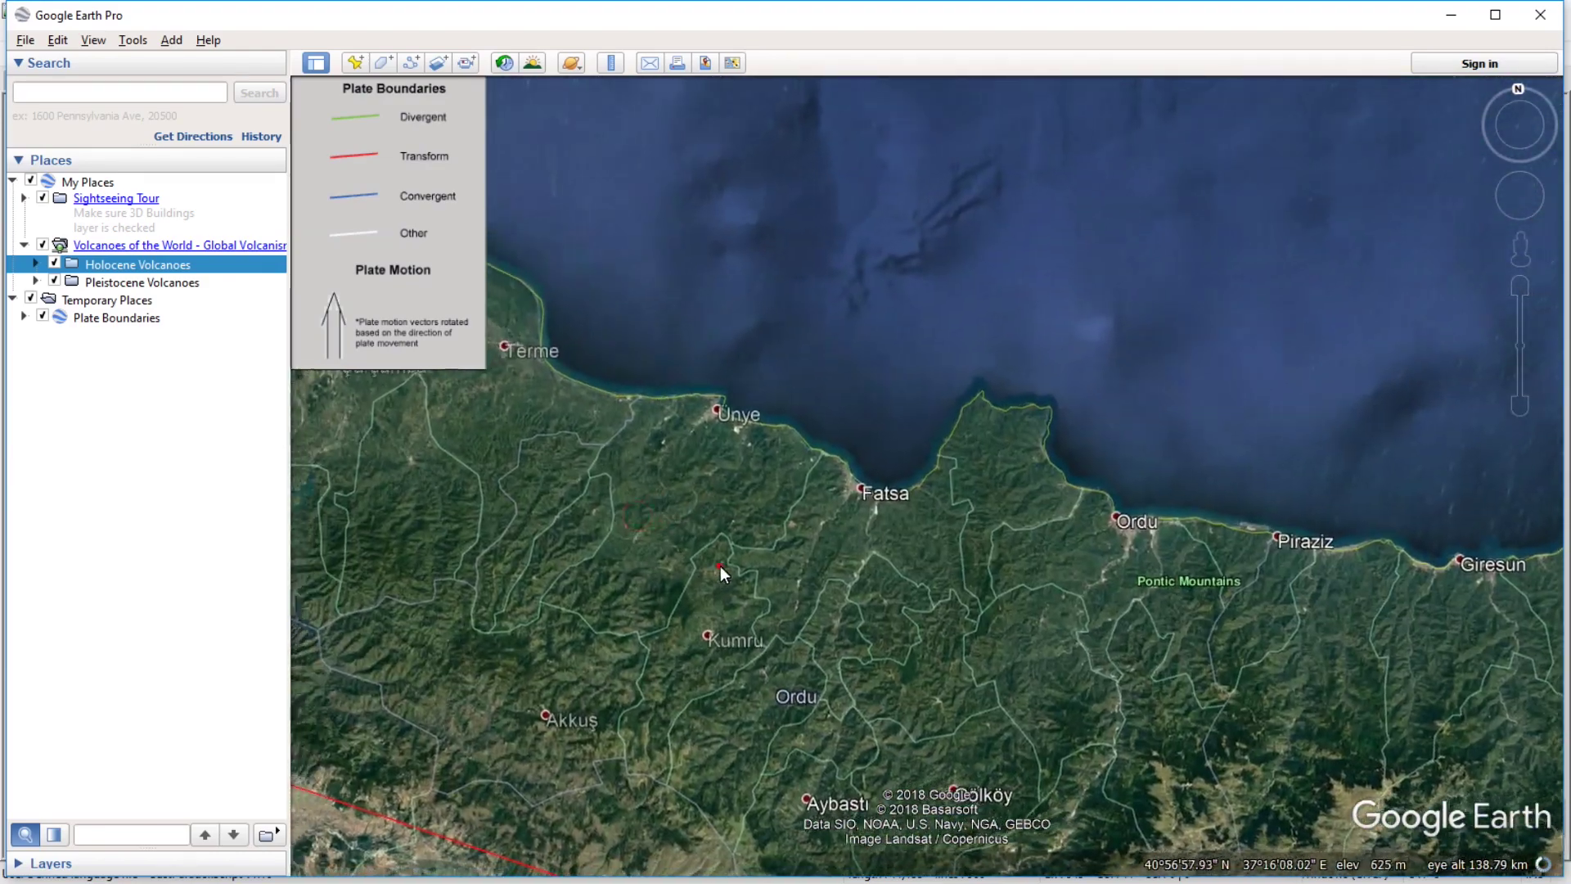
drag(721, 567, 1046, 601)
scroll(1008, 525, down, 5)
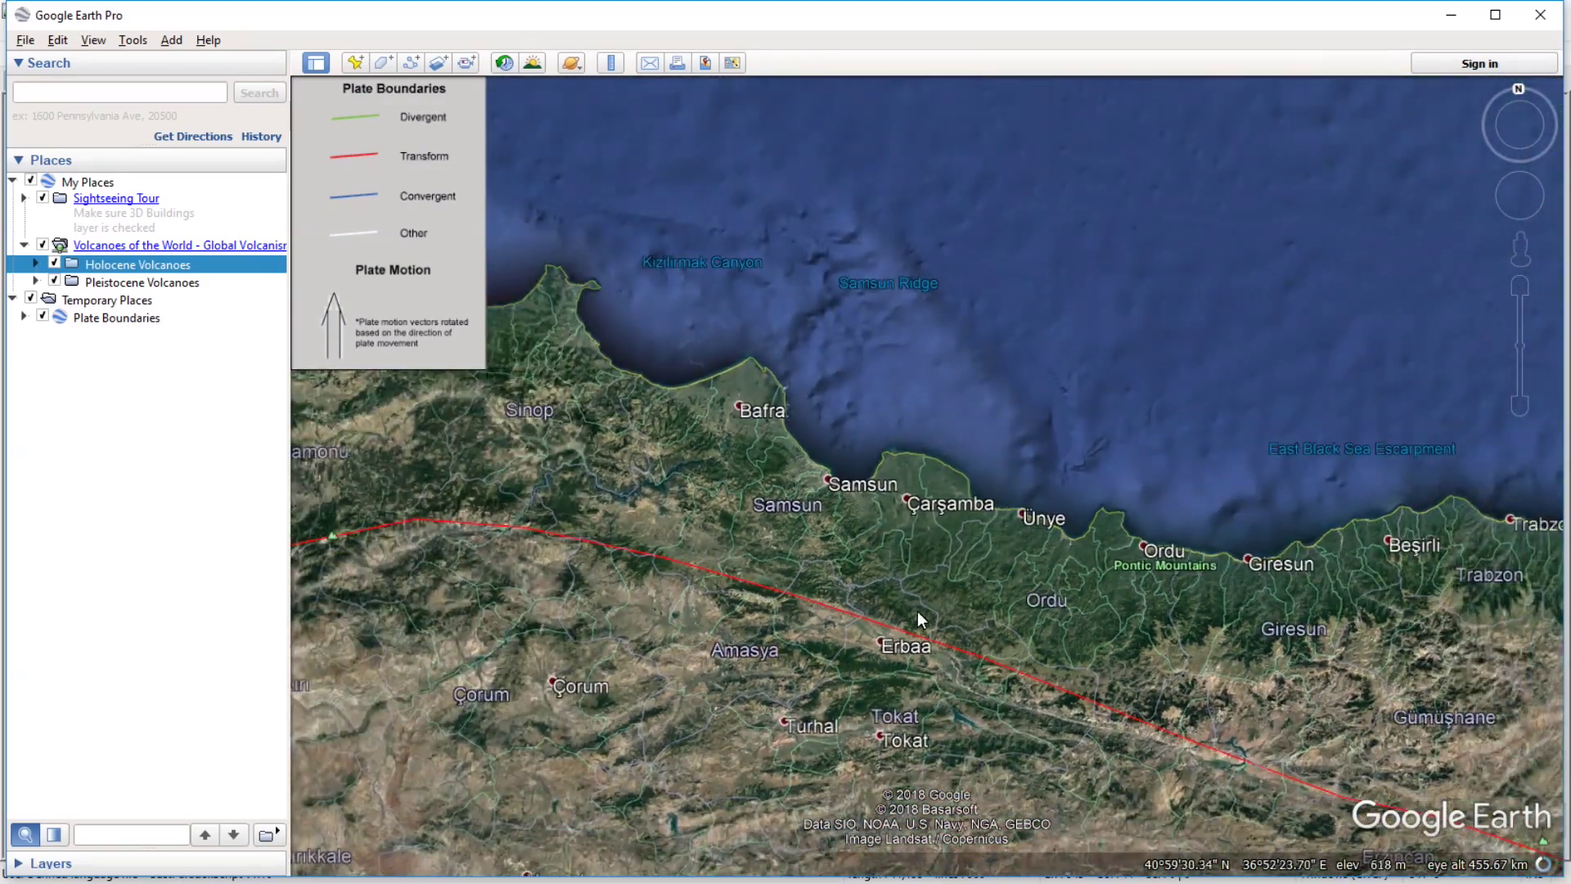
scroll(916, 610, down, 5)
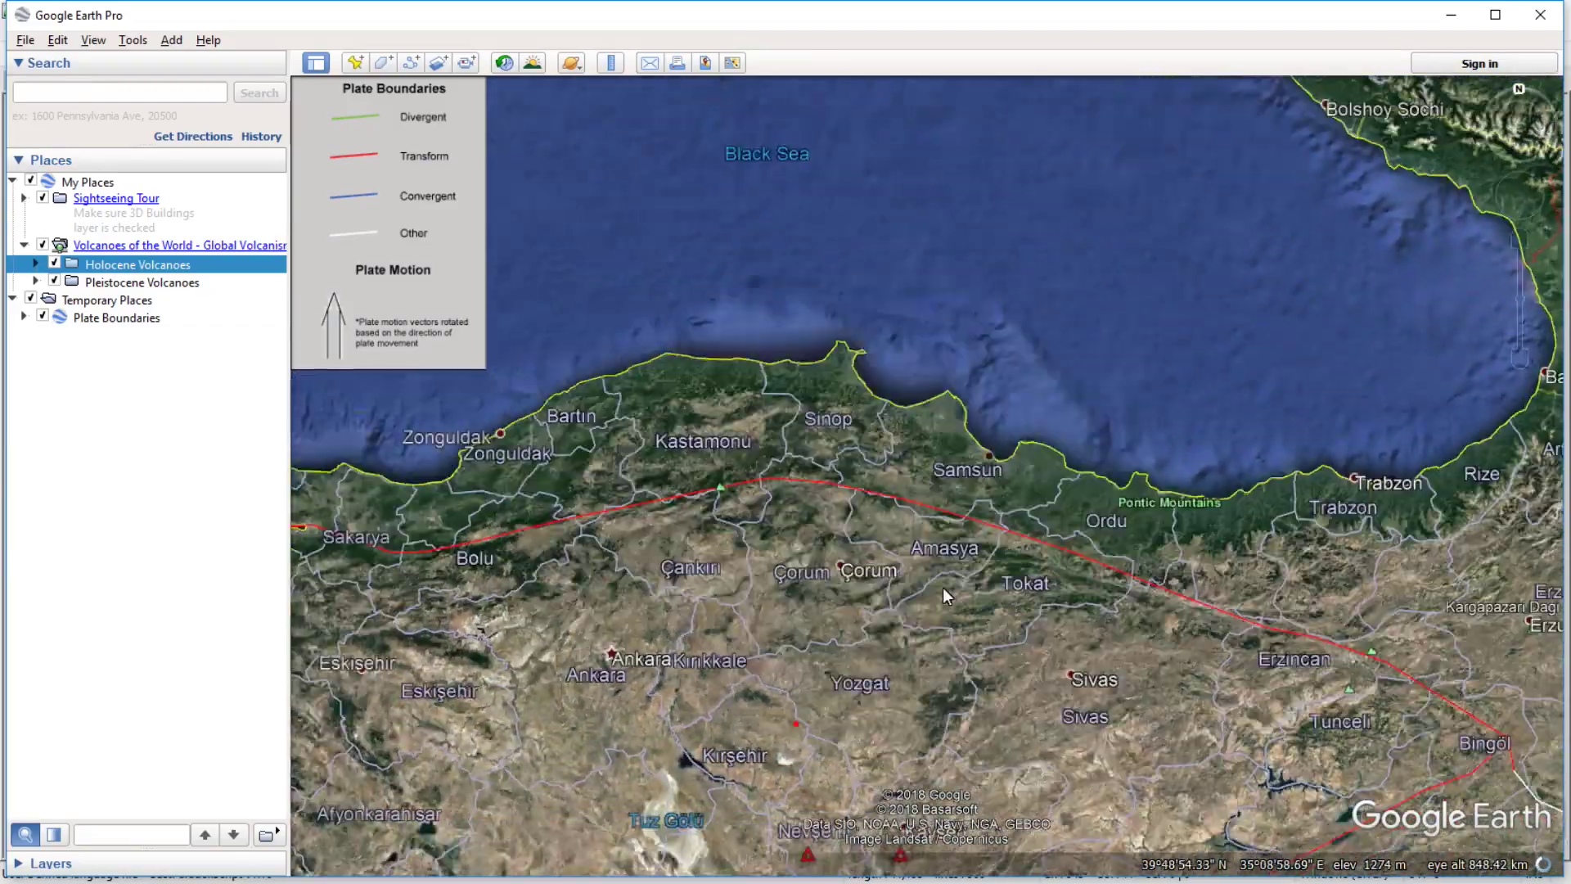
Examine the broad river valley in western Turkey from Denizli past Aydın to its coastal plain near Söke.
drag(654, 777, 978, 476)
drag(565, 307, 897, 578)
scroll(767, 544, up, 4)
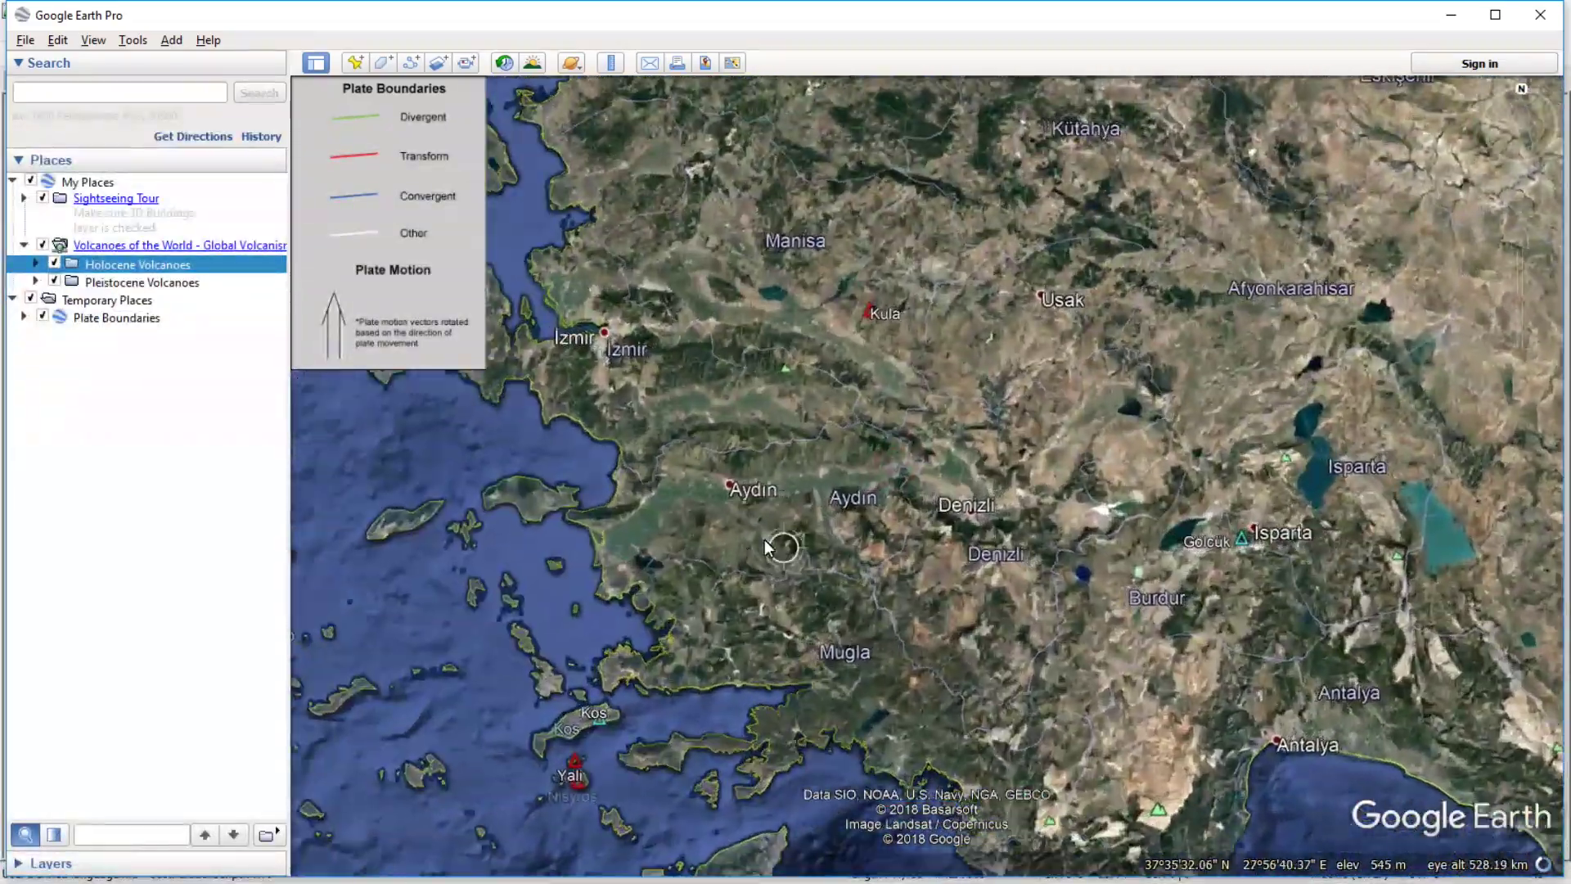
scroll(767, 547, up, 5)
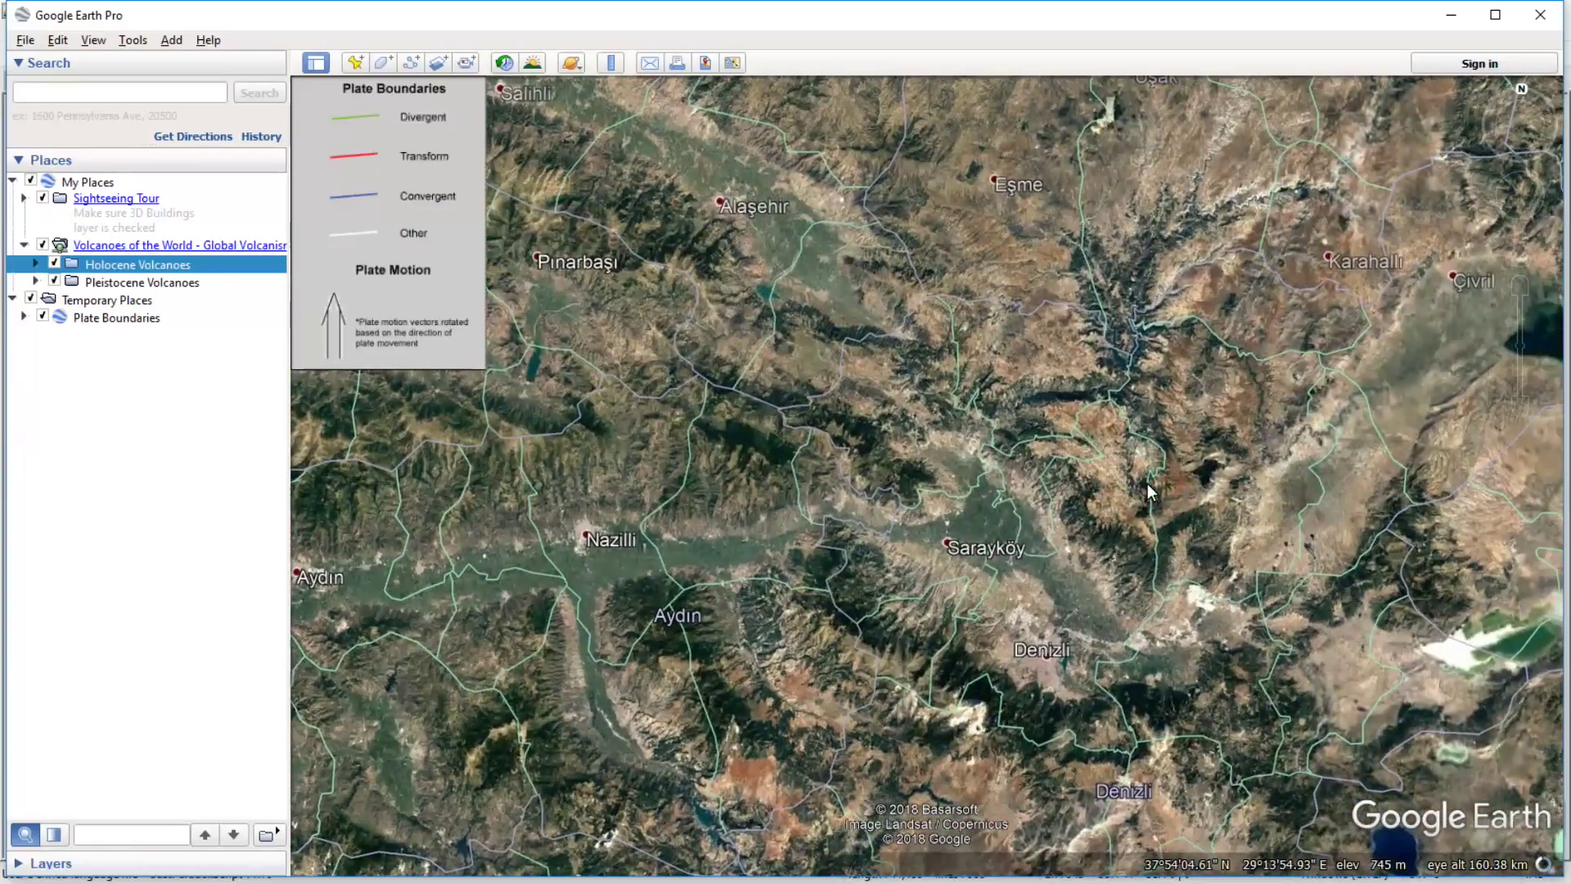
drag(915, 651, 848, 553)
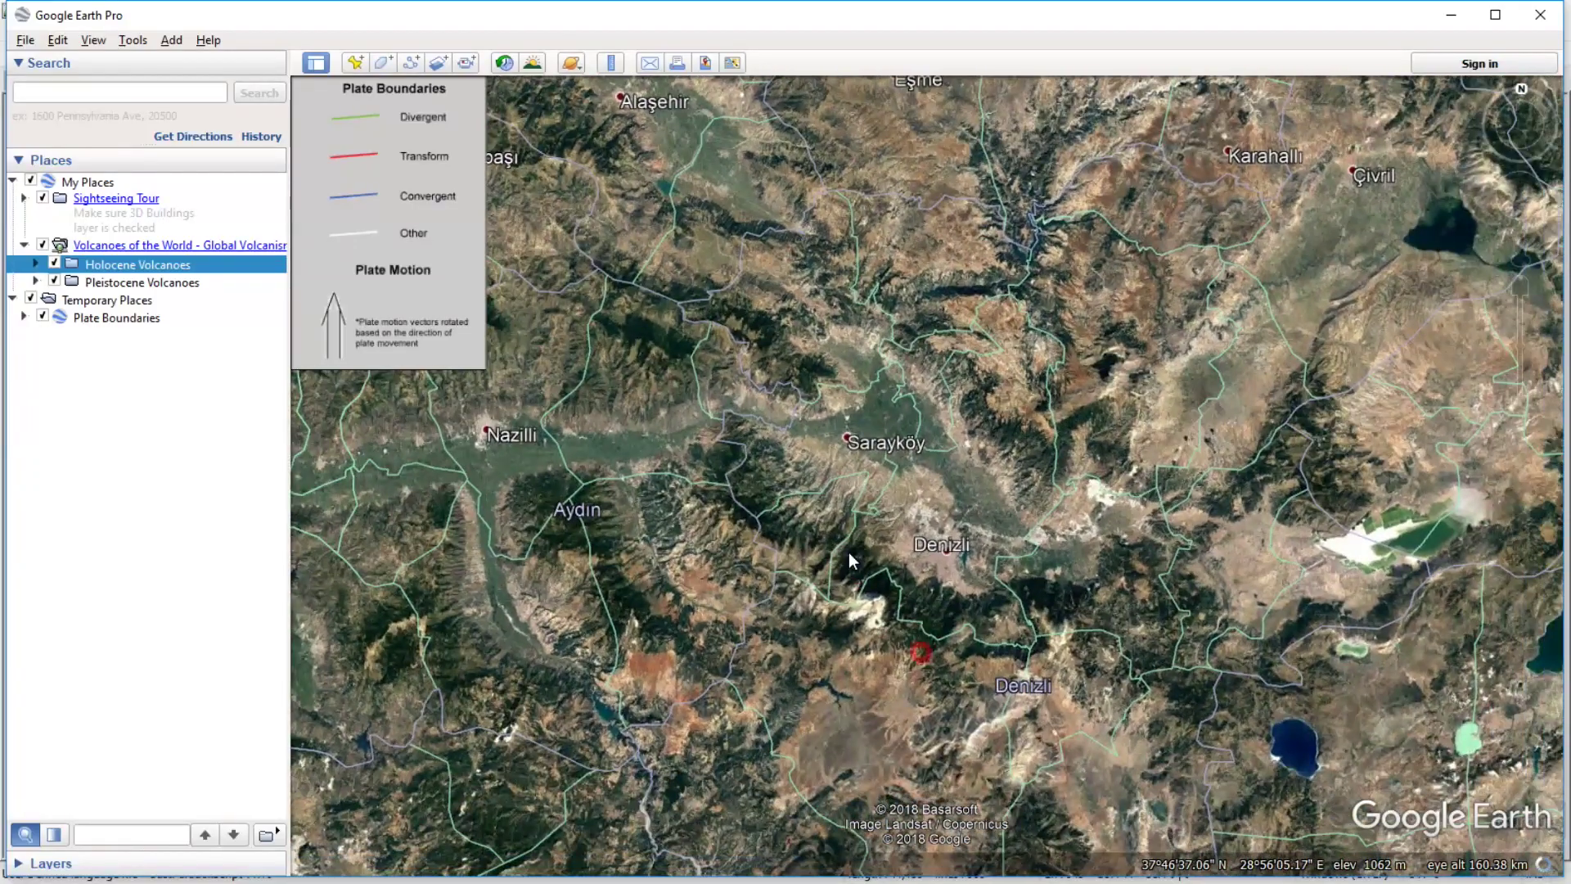
scroll(849, 550, up, 2)
drag(701, 456, 920, 556)
drag(596, 529, 1106, 457)
drag(486, 567, 1106, 494)
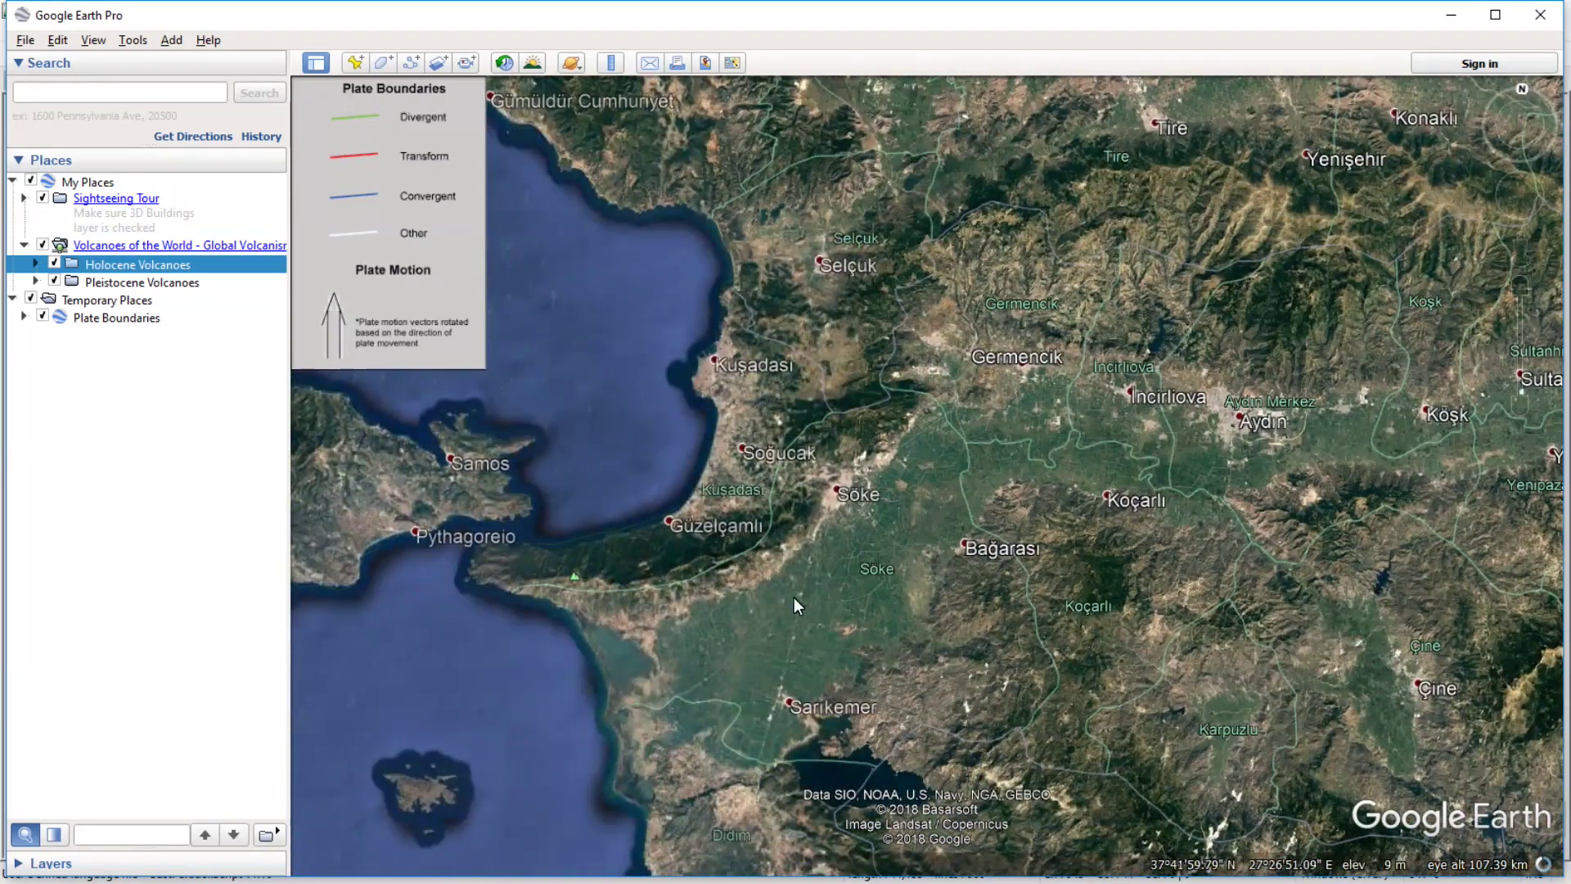
scroll(817, 695, down, 5)
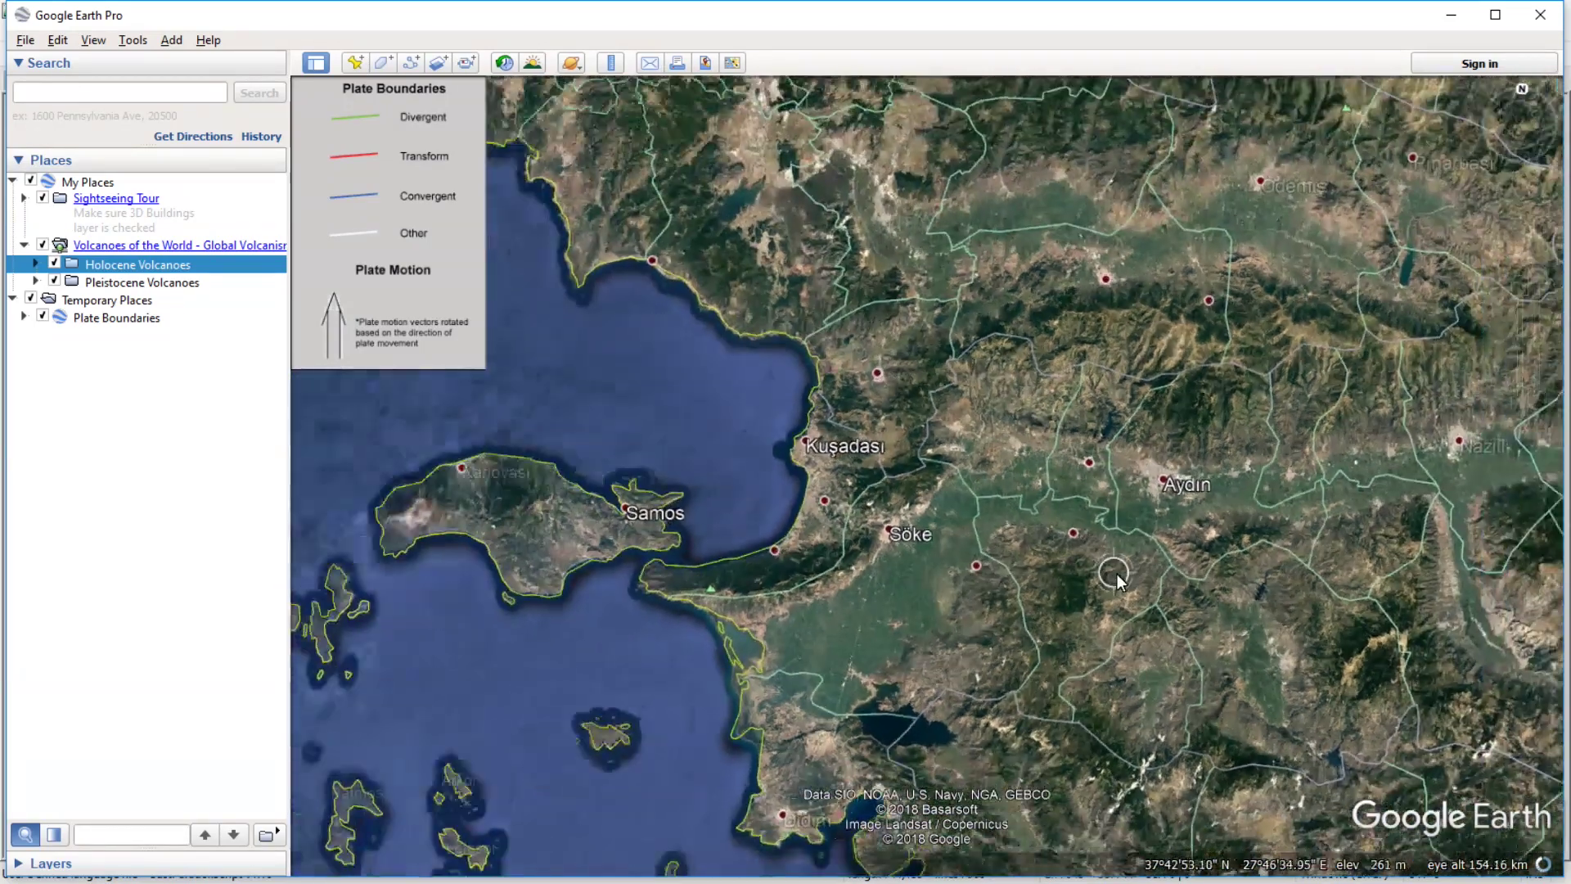
scroll(917, 557, down, 3)
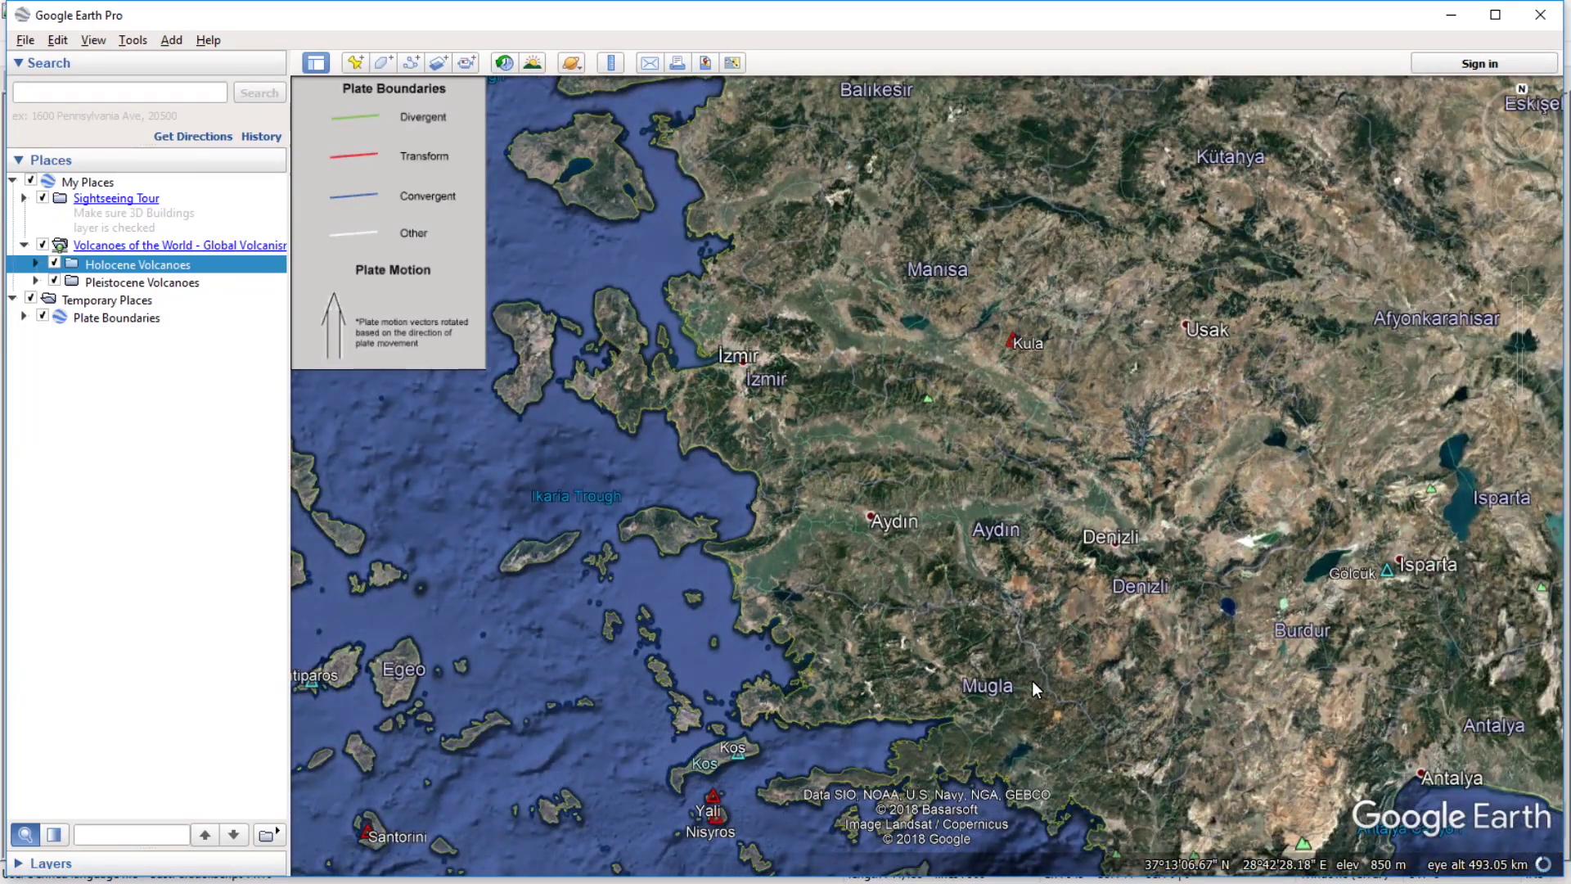
Move the globe from western Turkey to South America and bring the Andes around Lake Titicaca into view.
drag(1032, 681, 837, 628)
scroll(810, 695, down, 5)
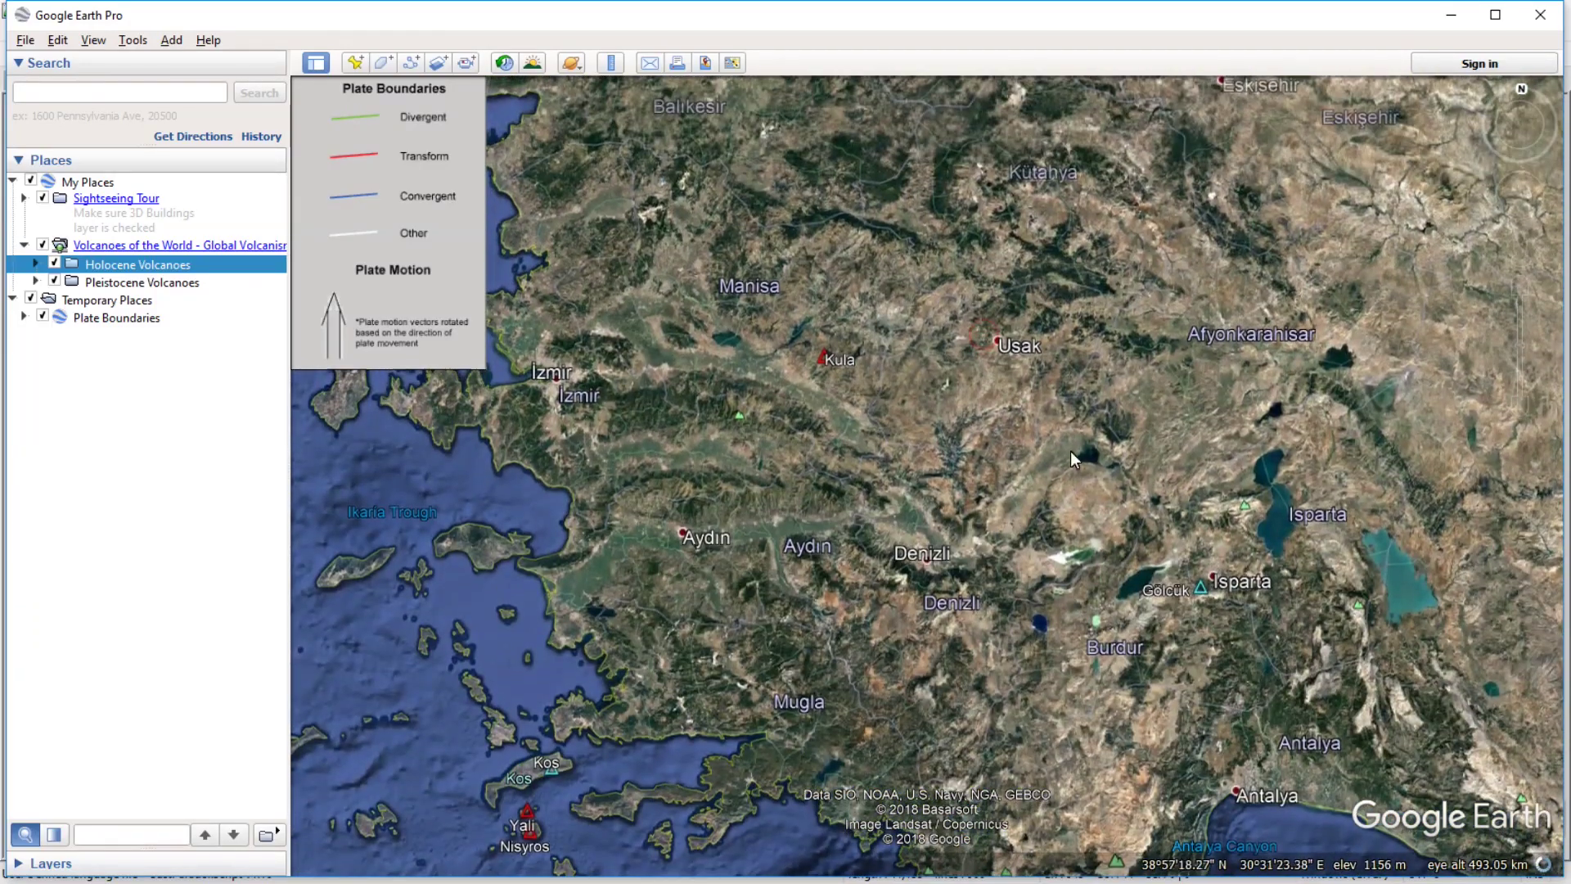
scroll(808, 695, down, 2)
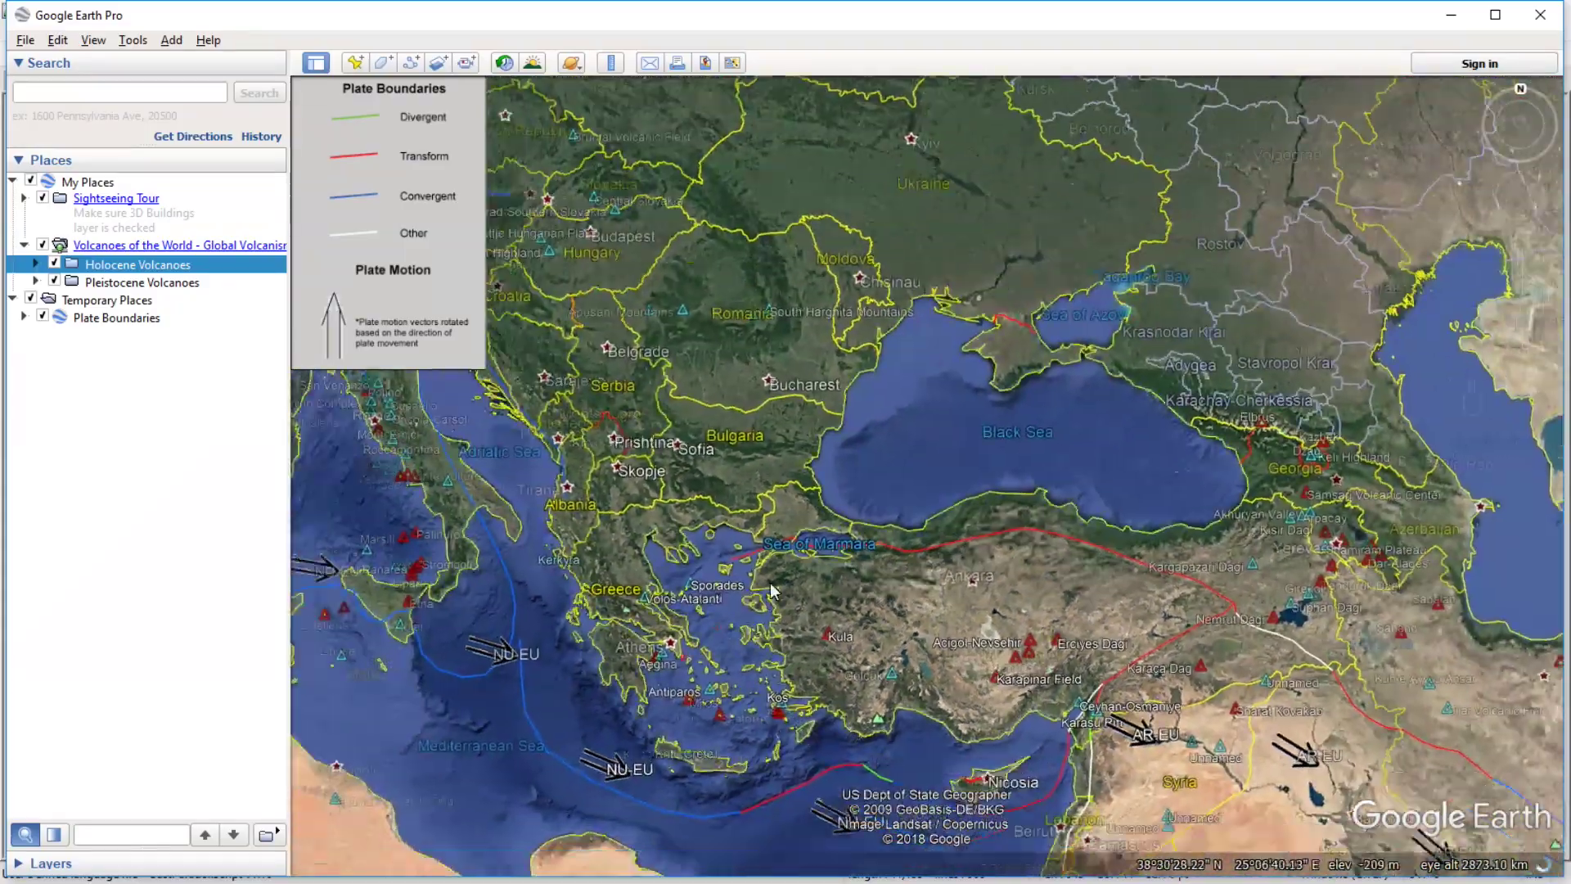
drag(771, 596, 885, 437)
drag(862, 565, 1176, 297)
scroll(1150, 297, up, 3)
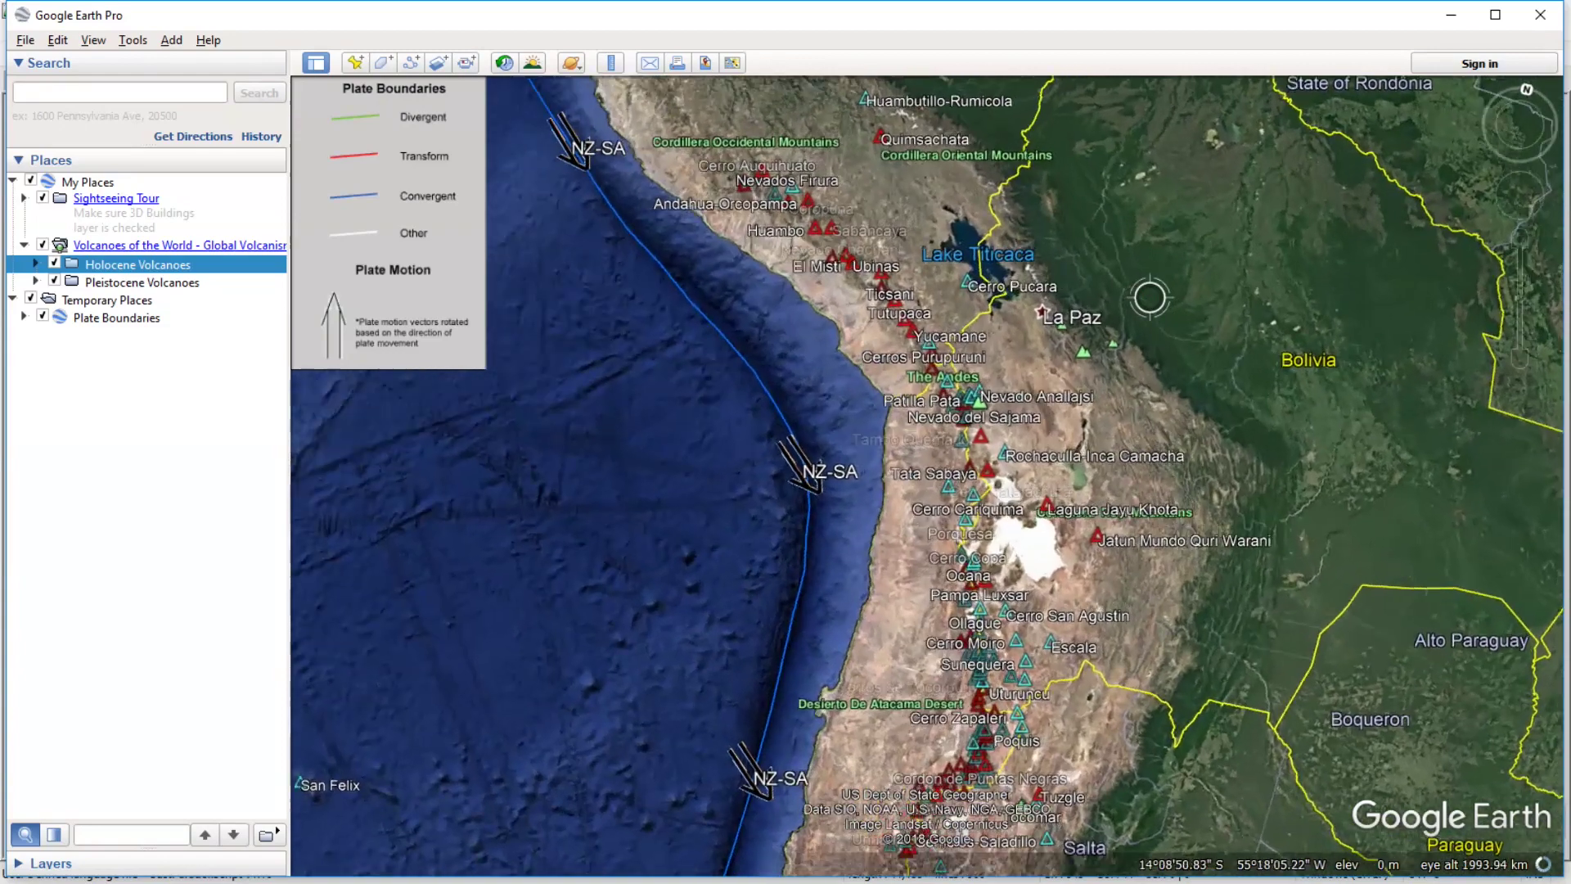
Examine the Andes and their volcanoes along the convergent NZ-SA plate boundary off Peru and northern Chile.
scroll(877, 498, down, 4)
drag(787, 566, 1061, 611)
scroll(886, 614, down, 3)
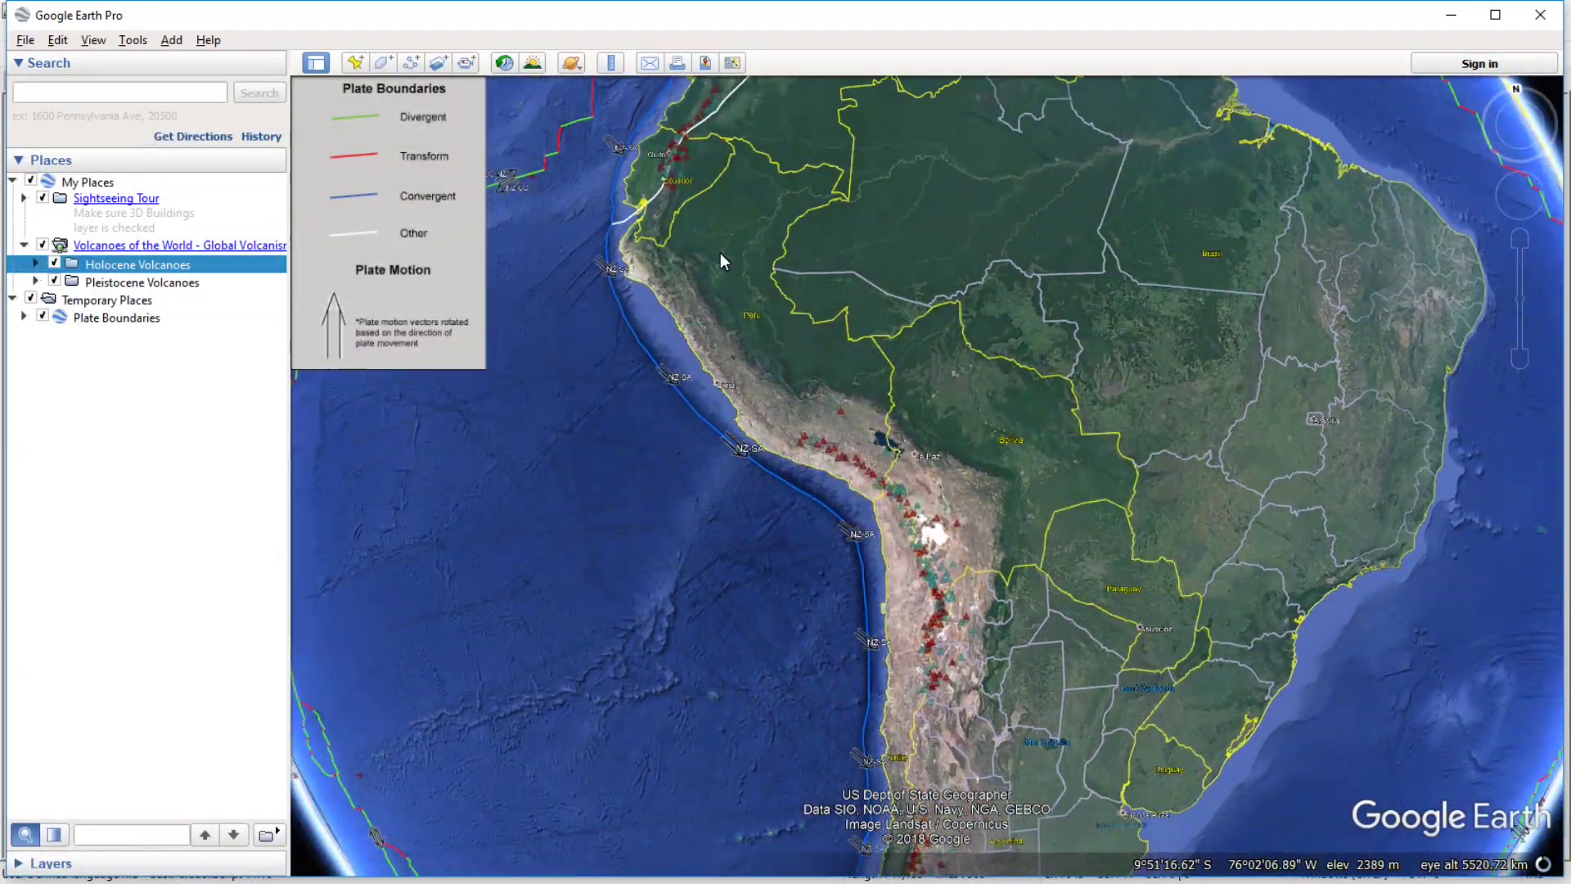
scroll(852, 499, up, 6)
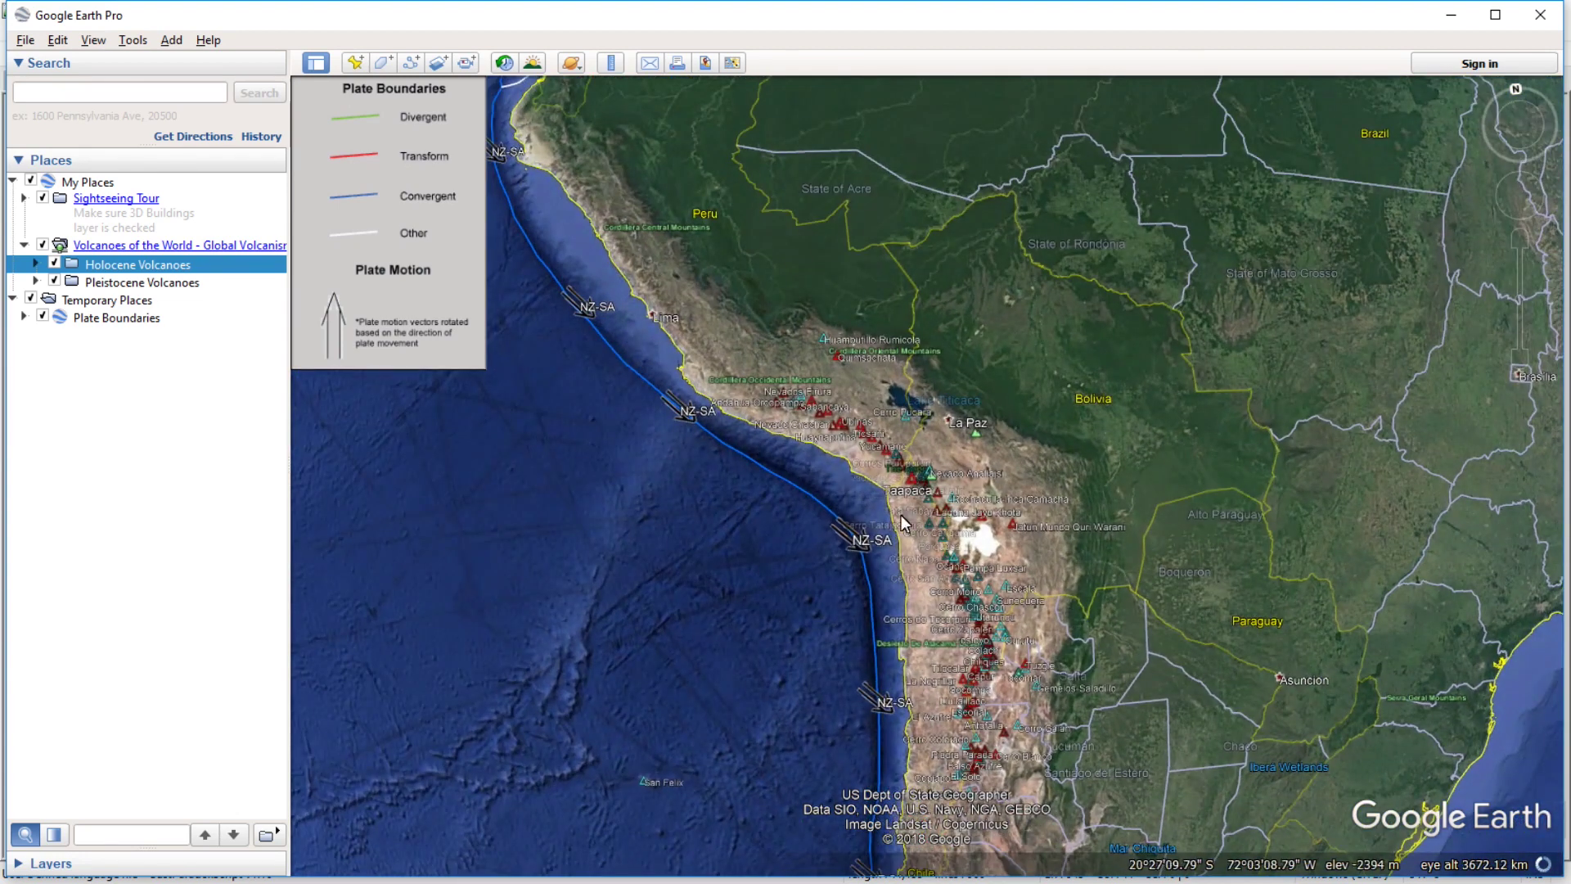
scroll(818, 592, up, 2)
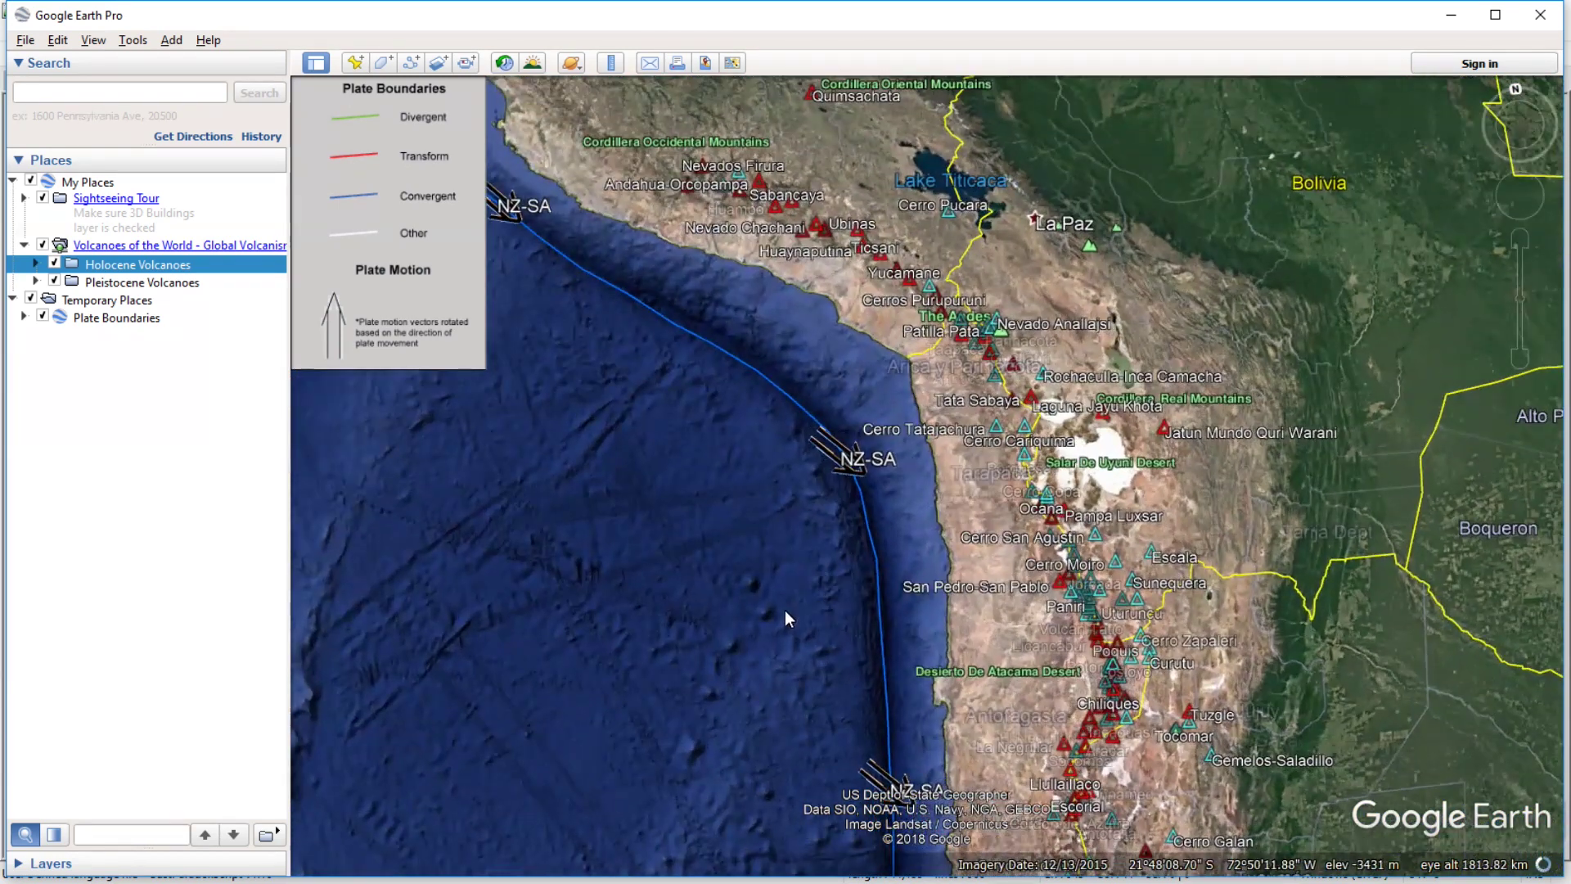
drag(812, 561, 715, 741)
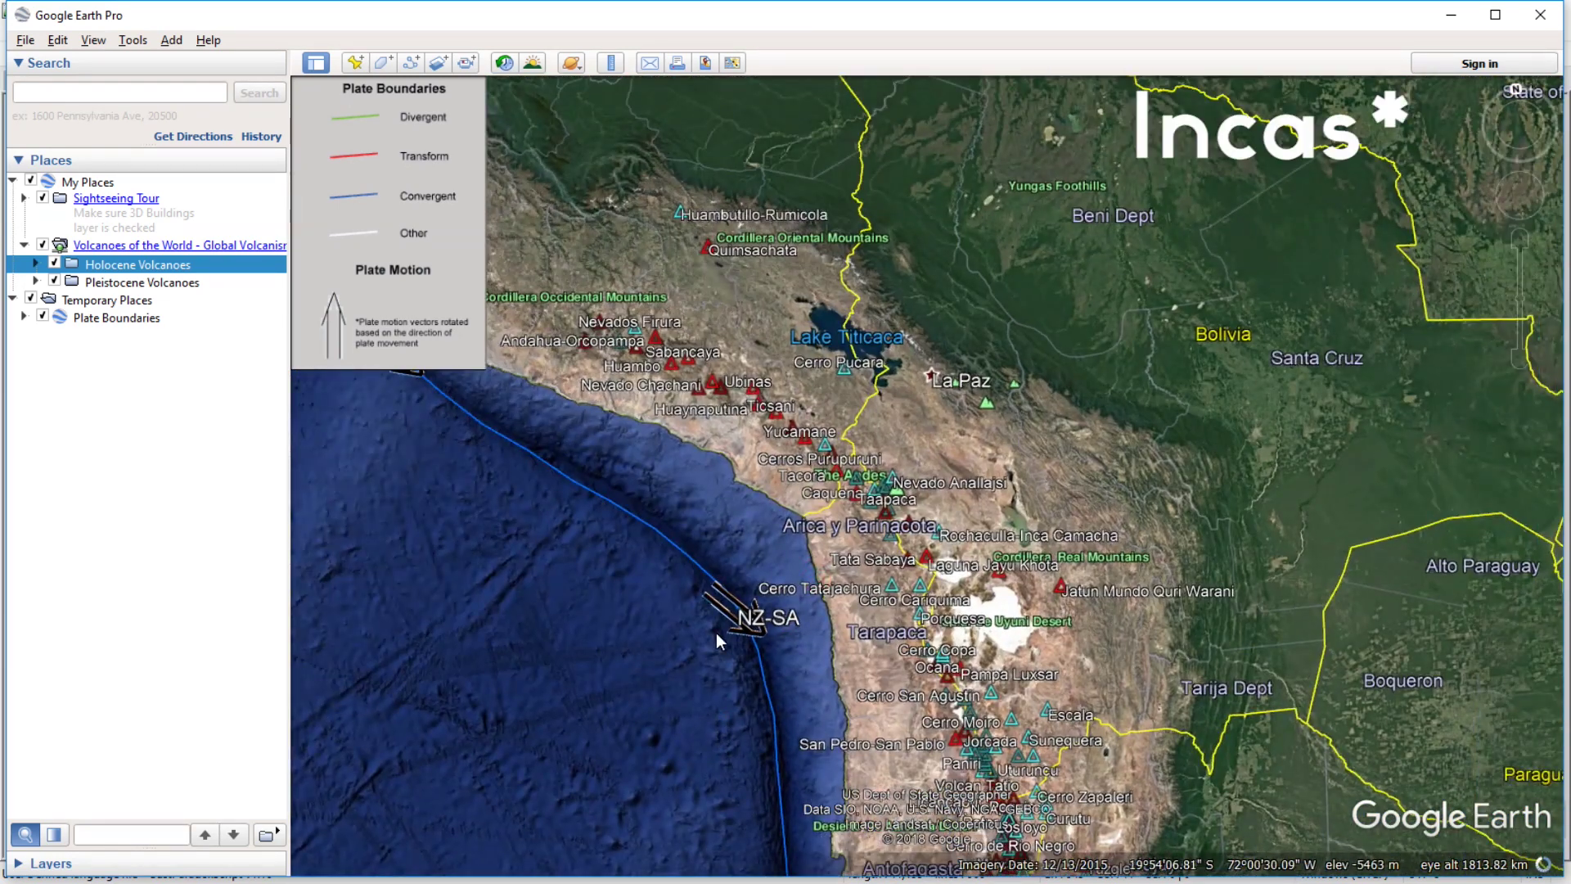
drag(673, 525, 822, 642)
drag(650, 411, 809, 666)
drag(771, 496, 674, 336)
scroll(946, 583, down, 3)
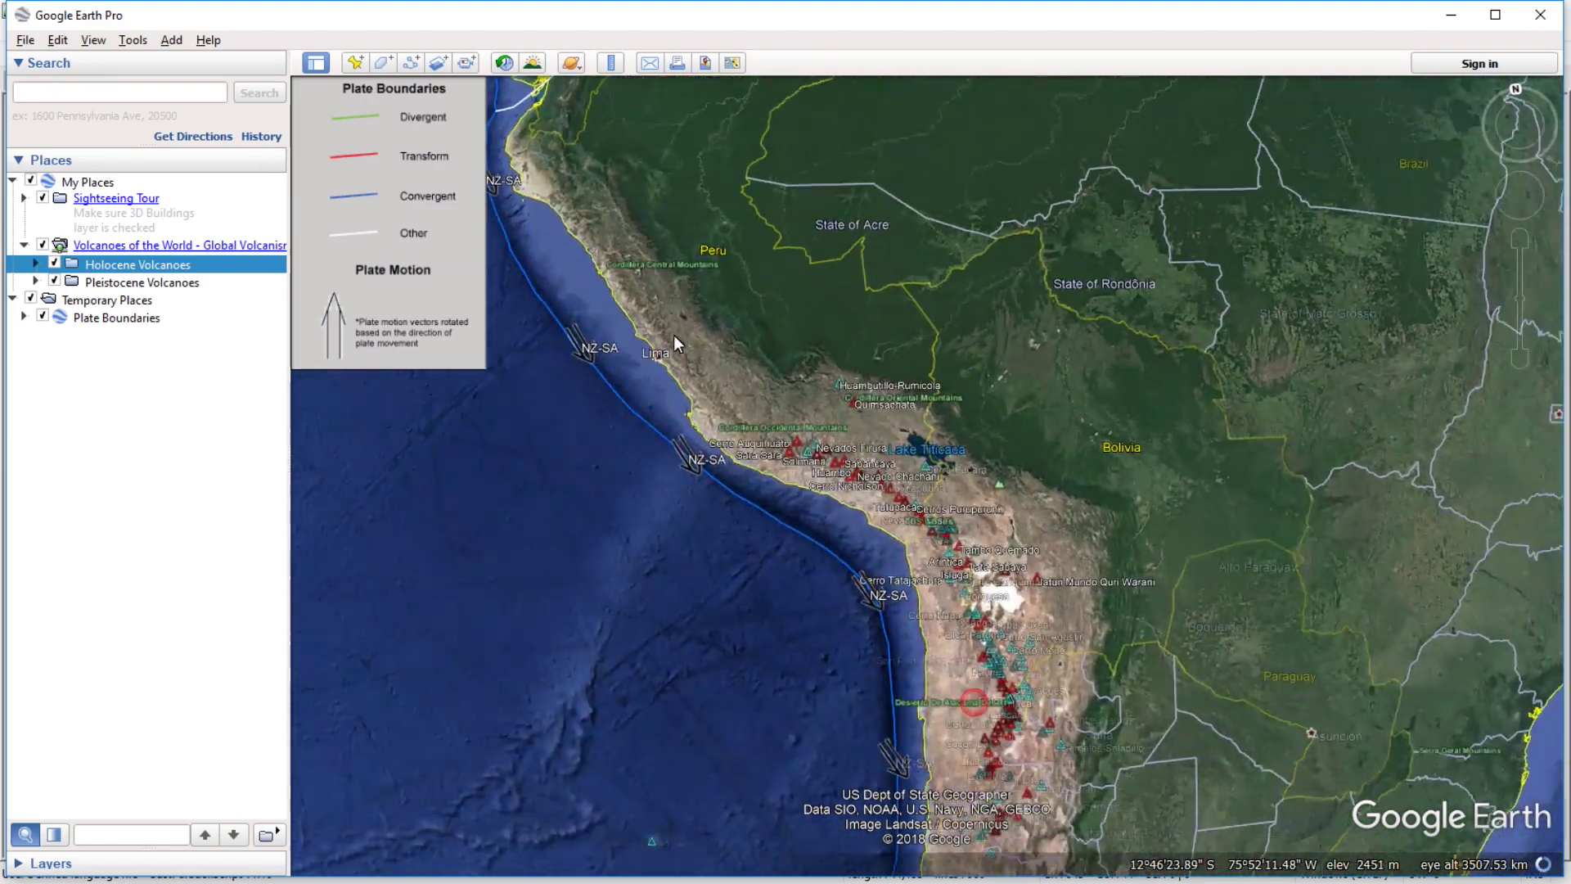
Inspect the volcanoes and desert terrain of the Andes inland of Antofagasta, around Llullaillaco and Antofalla.
drag(928, 761, 858, 532)
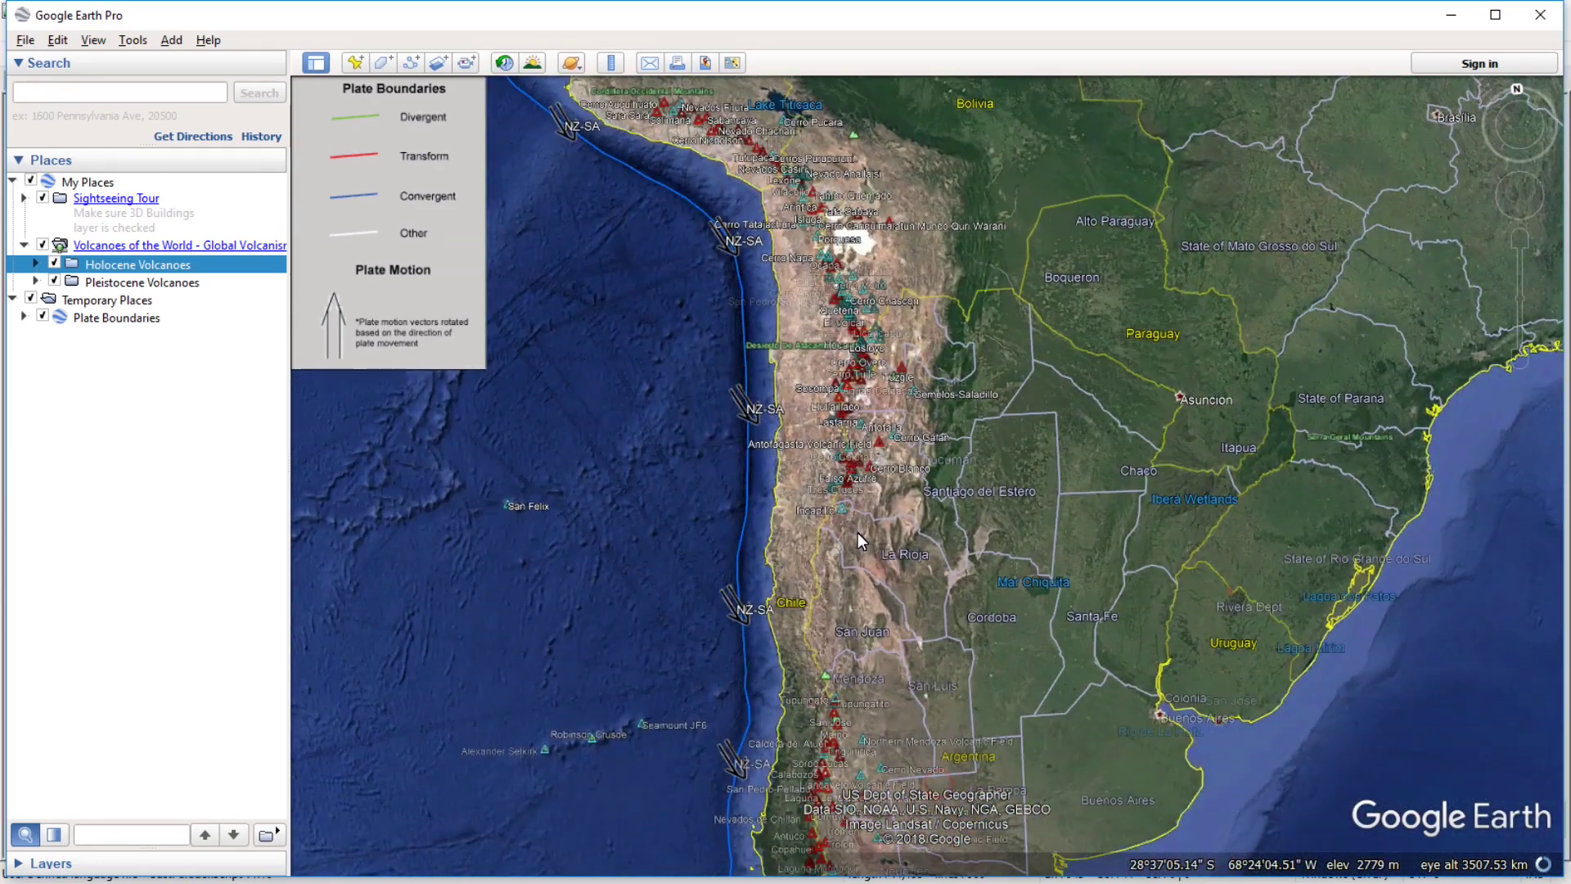
scroll(713, 223, up, 2)
scroll(917, 332, up, 5)
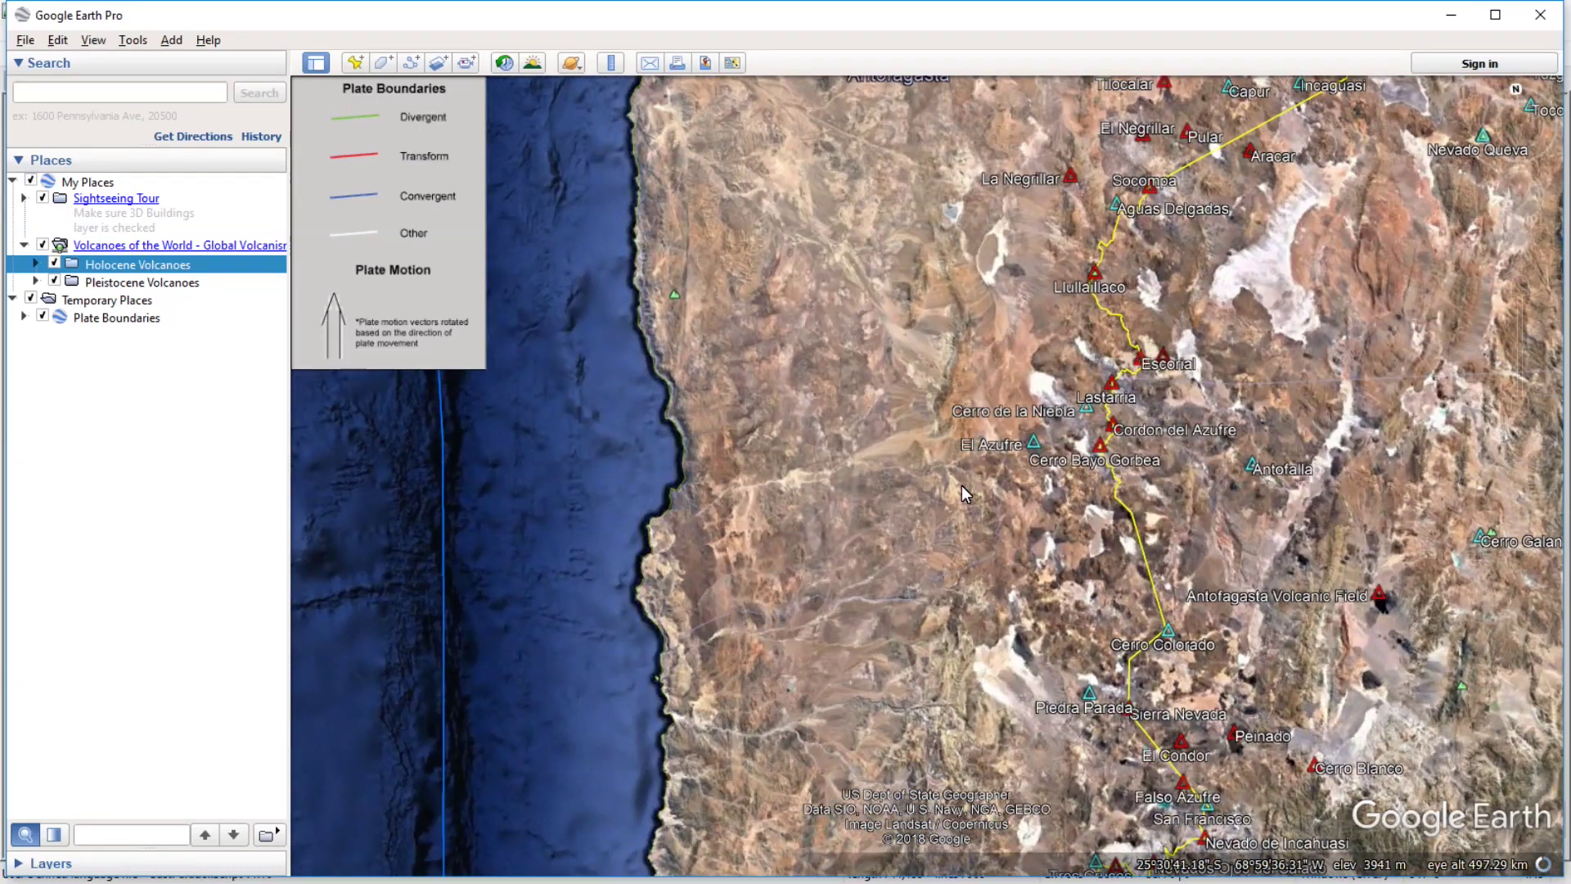
drag(989, 508, 825, 561)
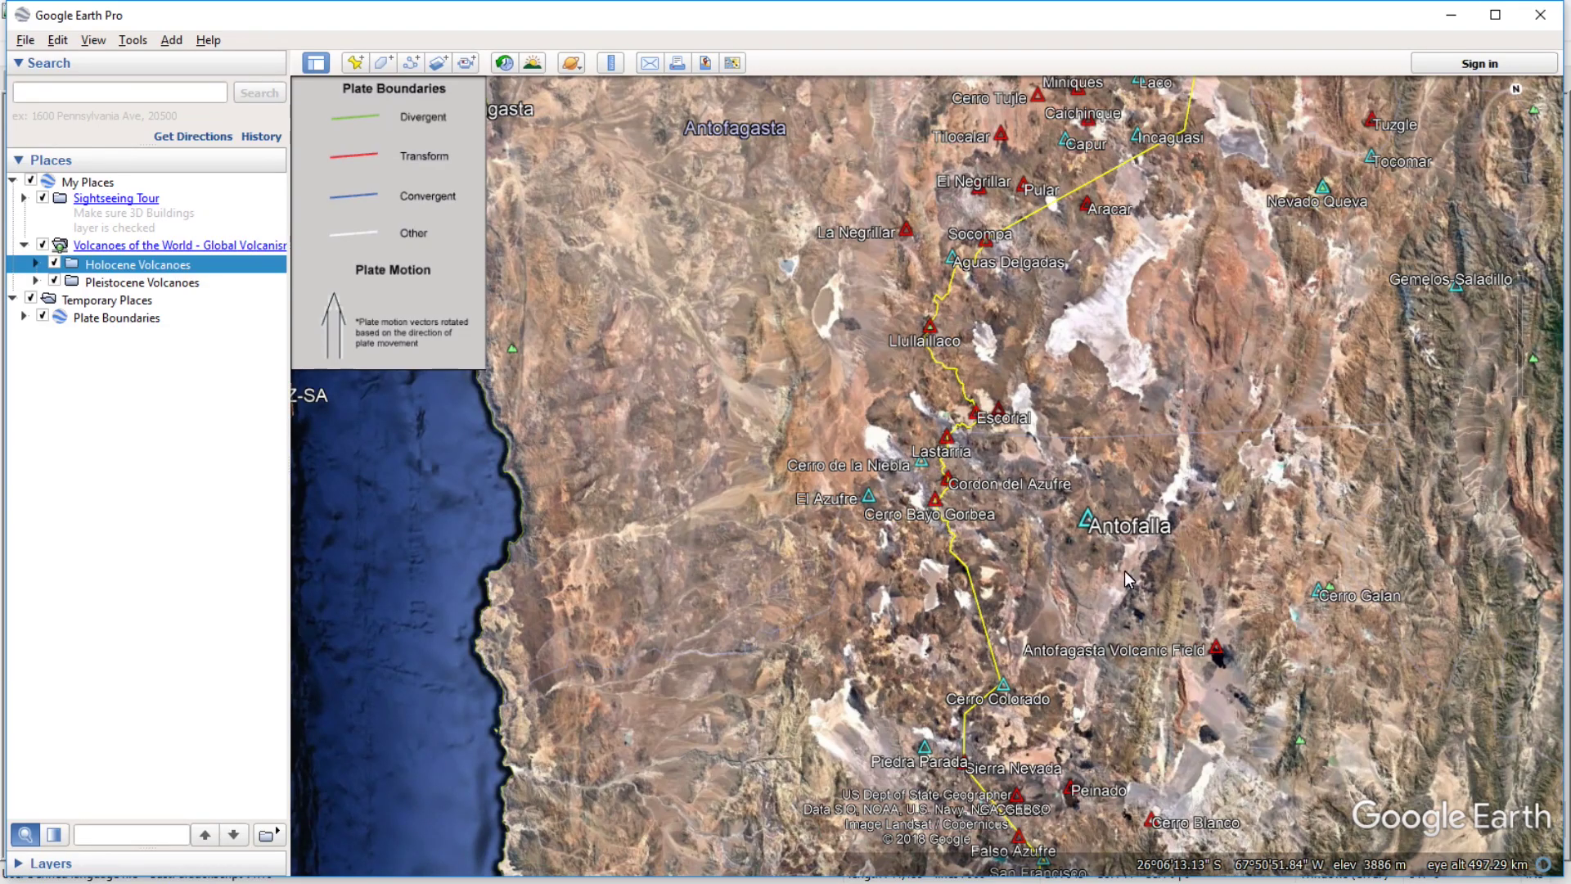
Examine the chain of Andean volcanoes along the NZ-SA plate boundary from northern Chile through Peru, out to a view of most of South America.
scroll(1223, 581, down, 5)
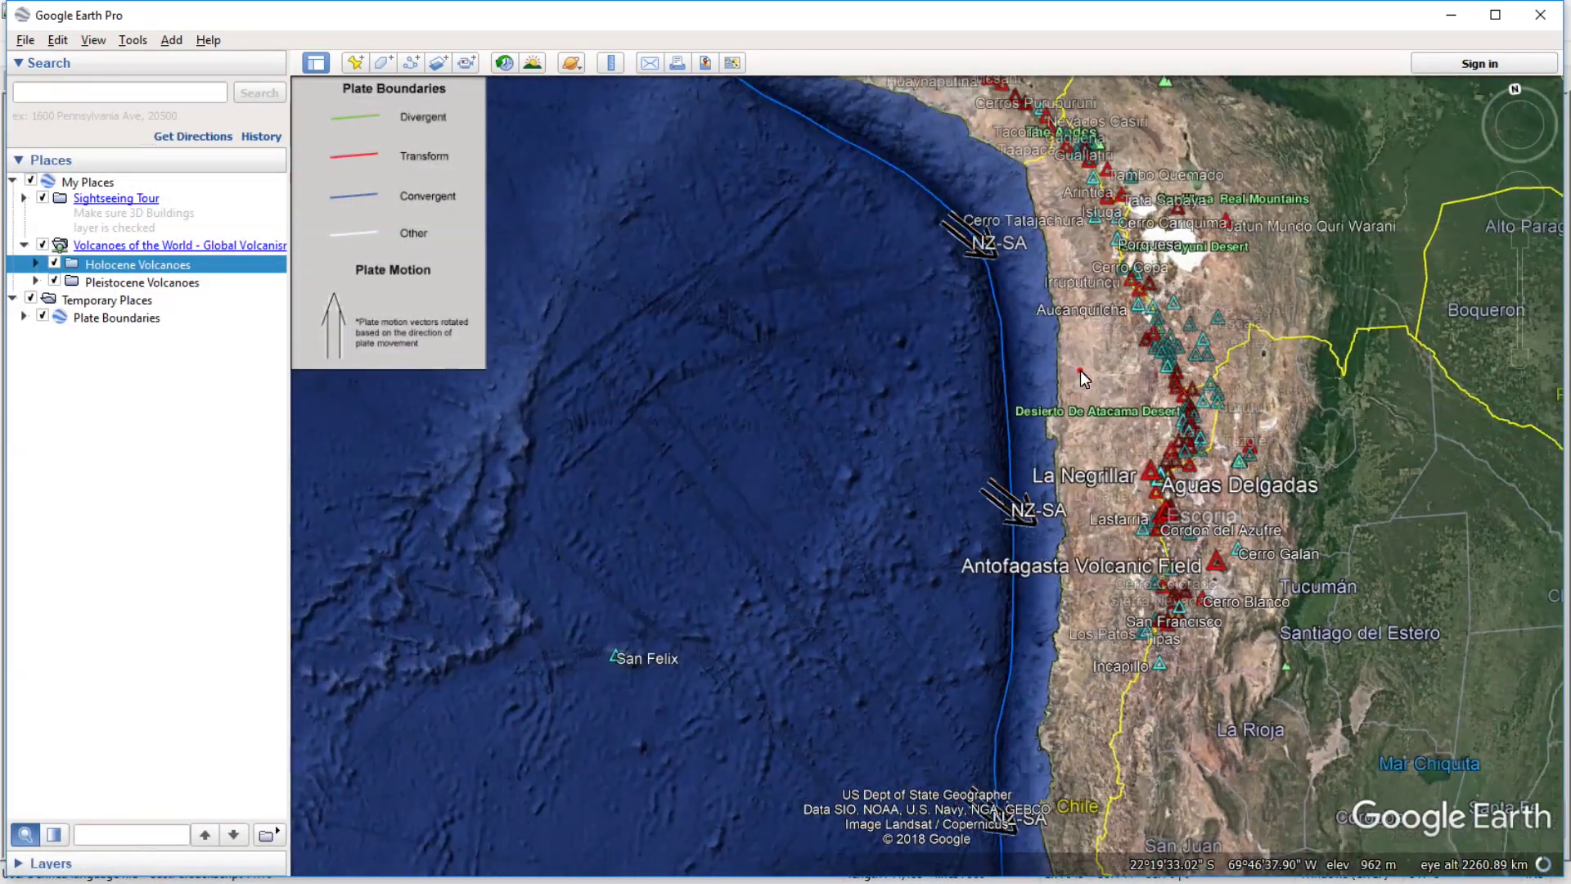
drag(1057, 357, 910, 635)
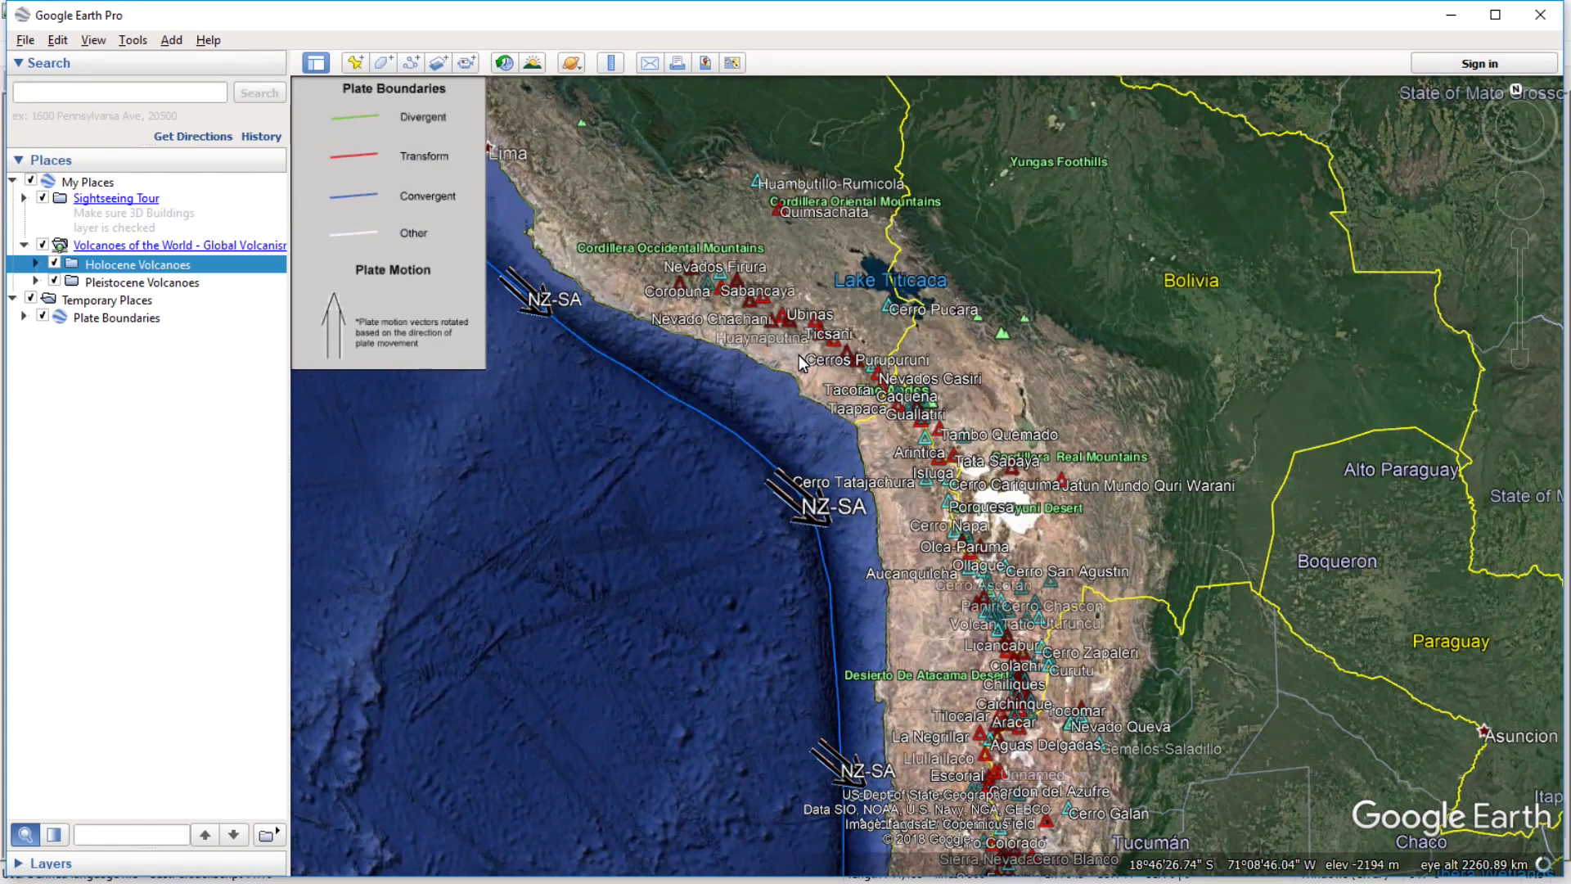
drag(745, 380, 891, 619)
scroll(888, 593, up, 3)
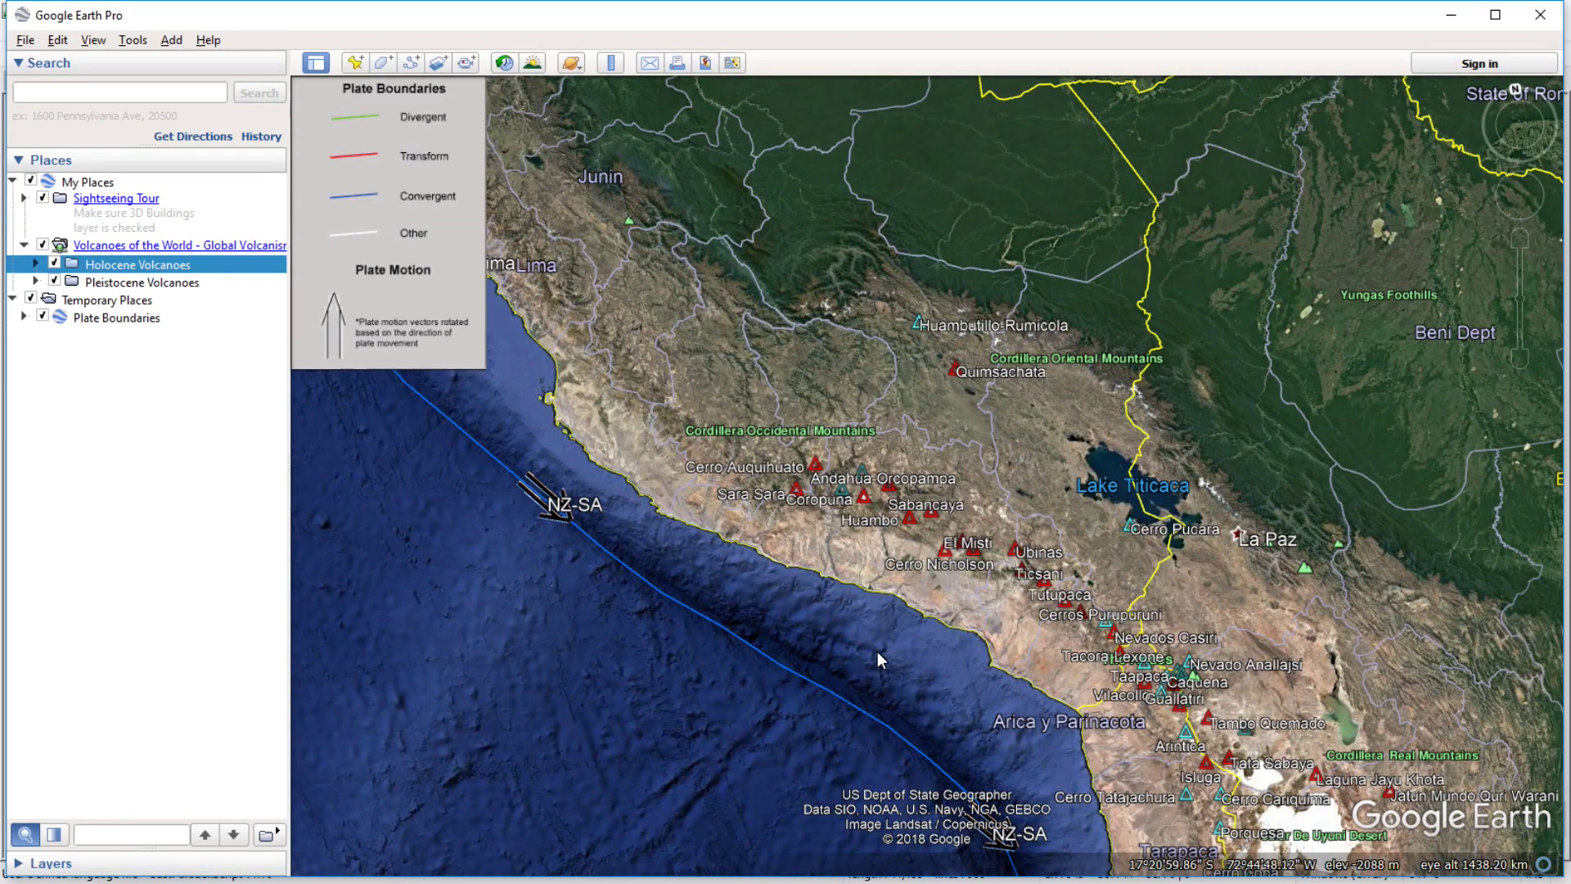
scroll(870, 659, down, 5)
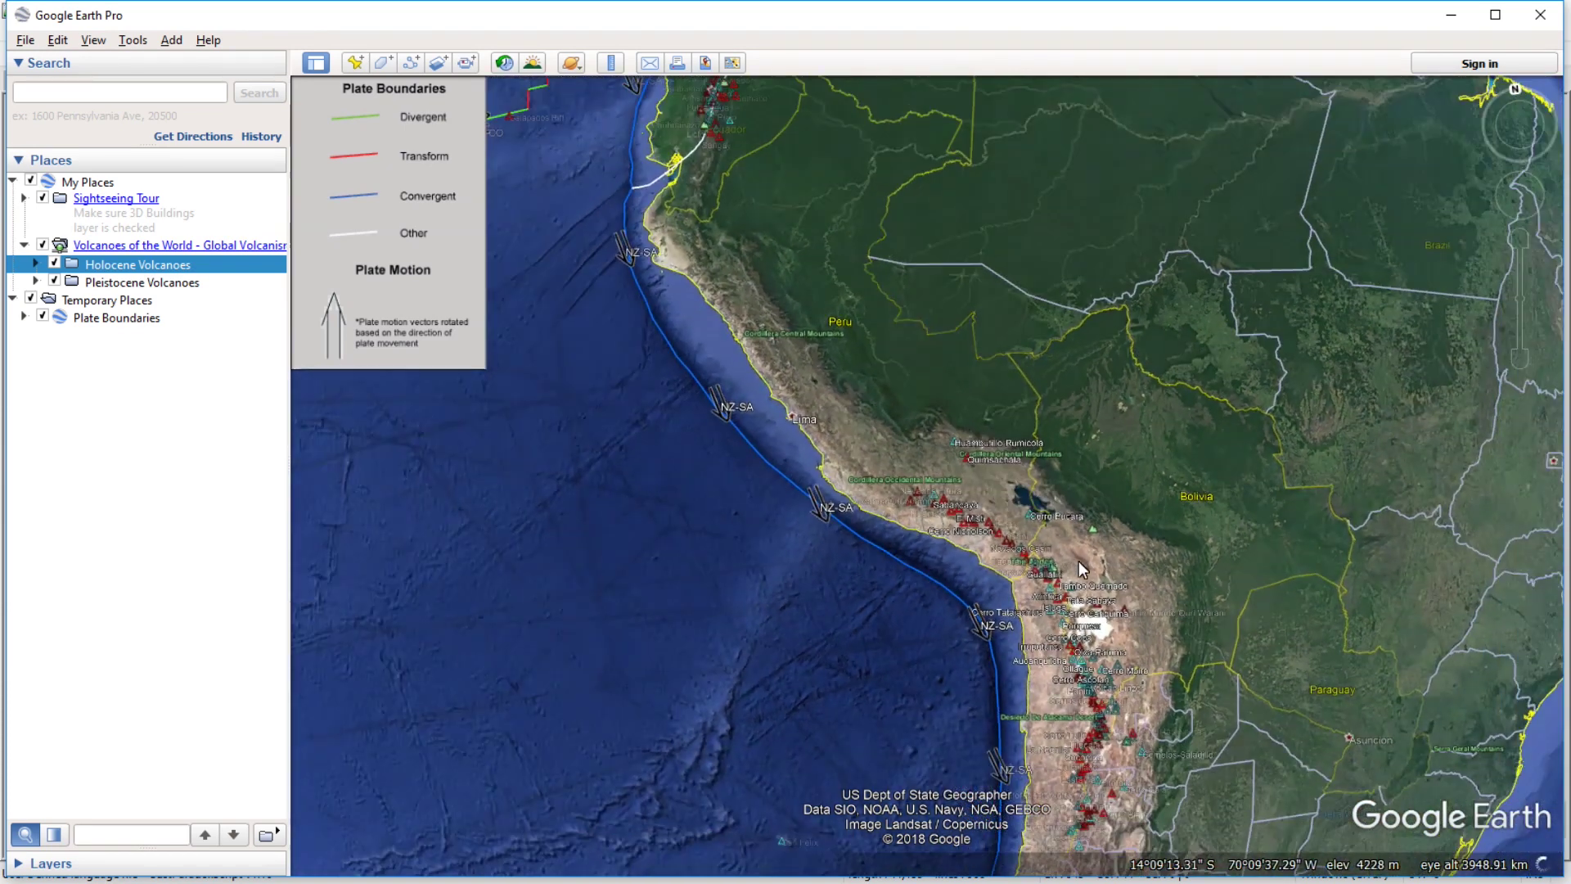
drag(1195, 533, 1009, 441)
scroll(1009, 440, down, 2)
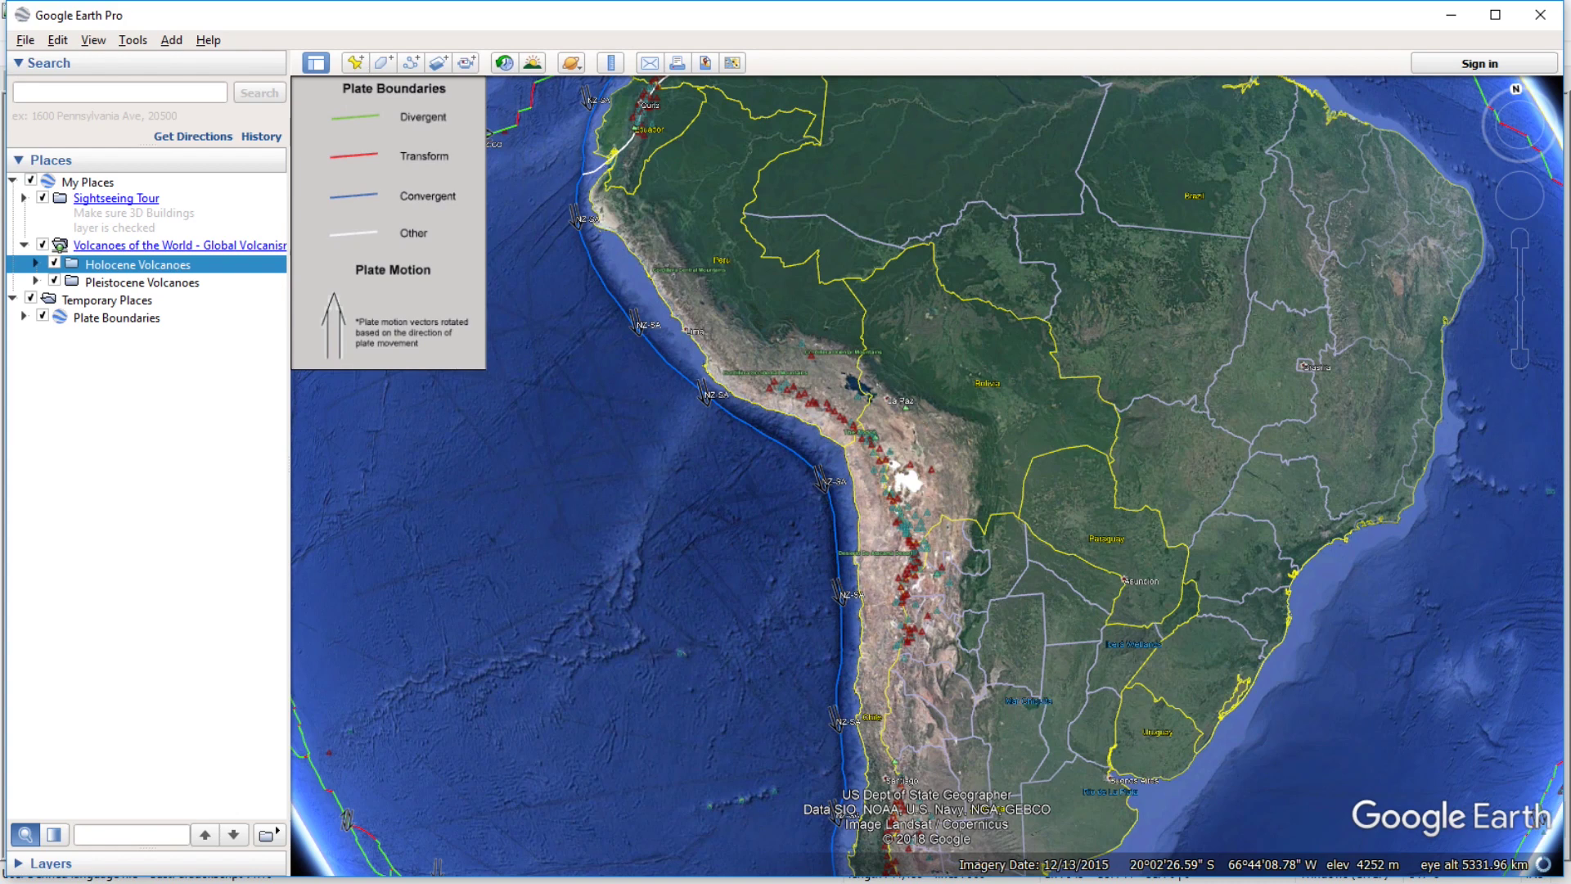
Switch to BeaverSim and examine the high mountains and green coastal valleys around the narrow northern head of the deep-blue gulf.
key(alt+Tab)
scroll(847, 638, down, 6)
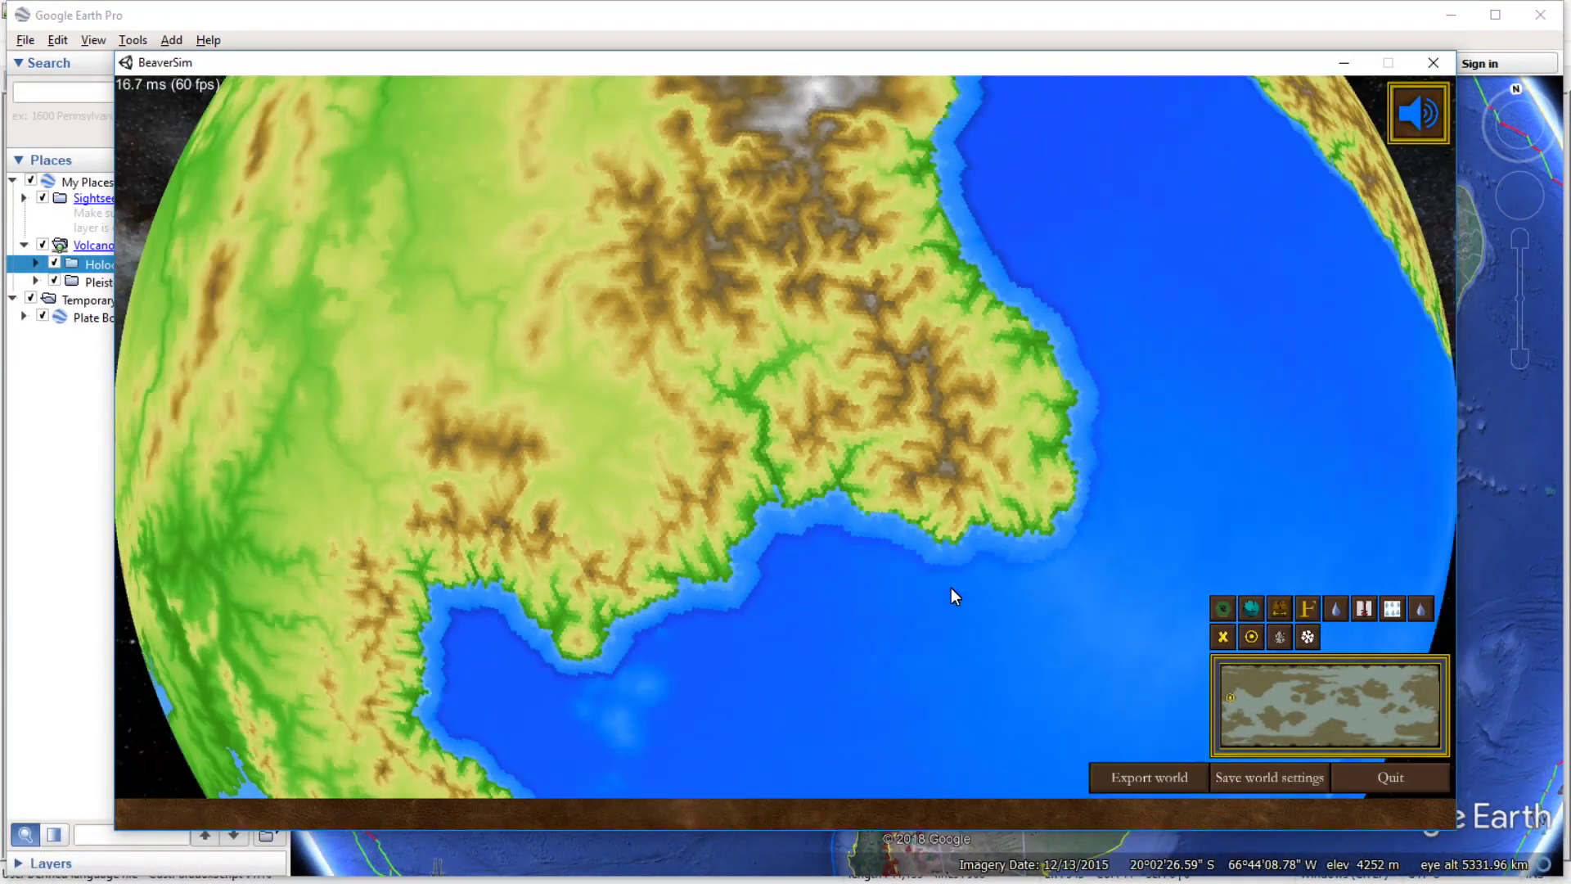
key(w)
key(d)
key(w)
key(d)
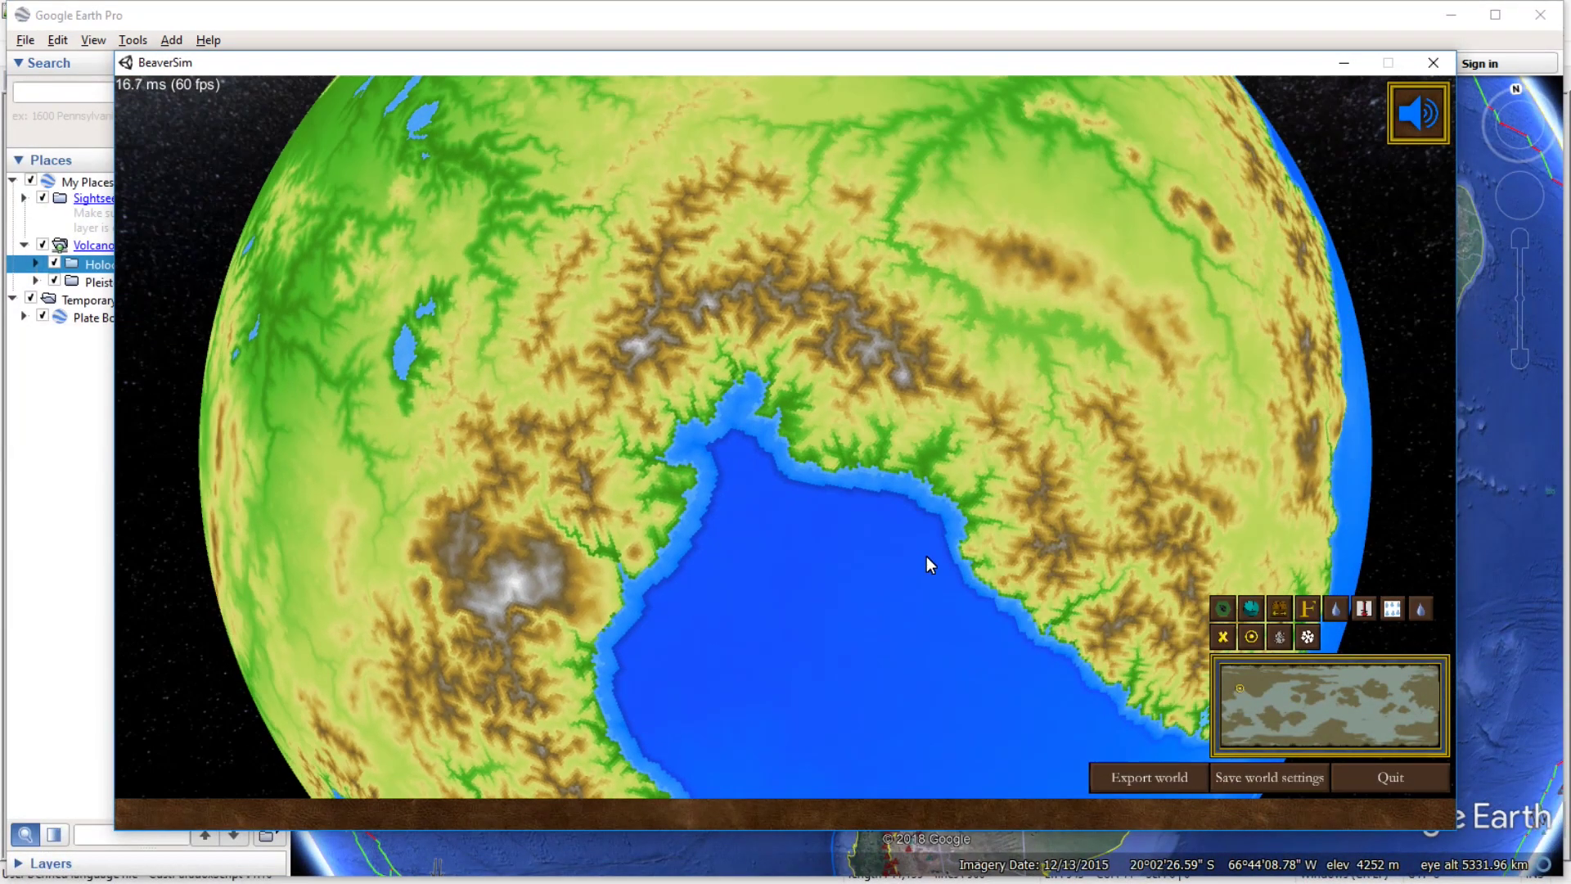
key(d)
scroll(896, 543, up, 5)
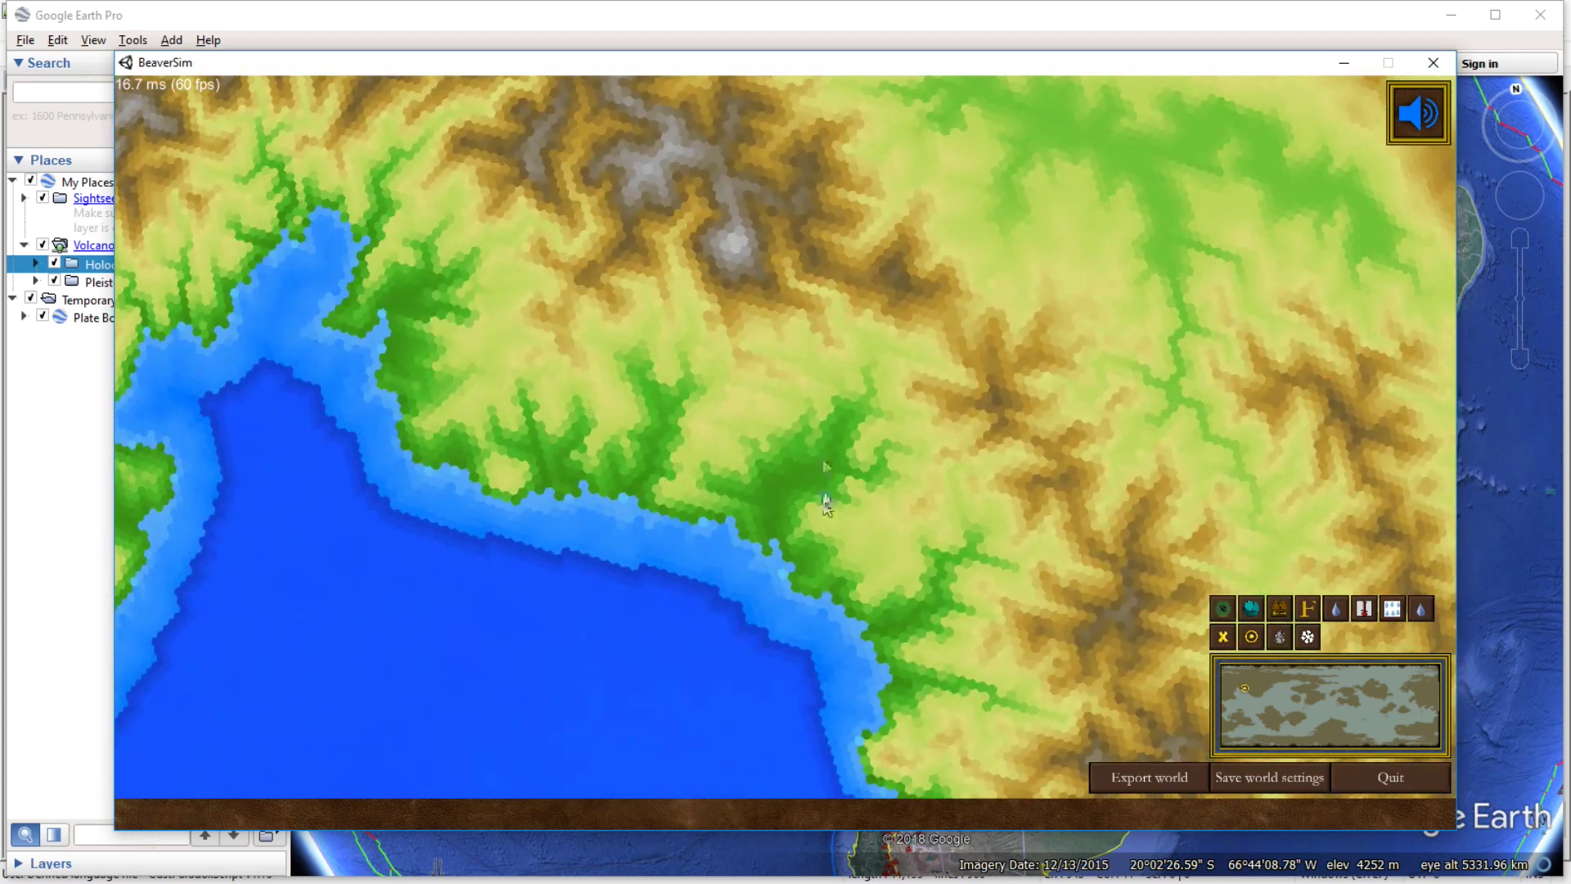
scroll(598, 573, down, 4)
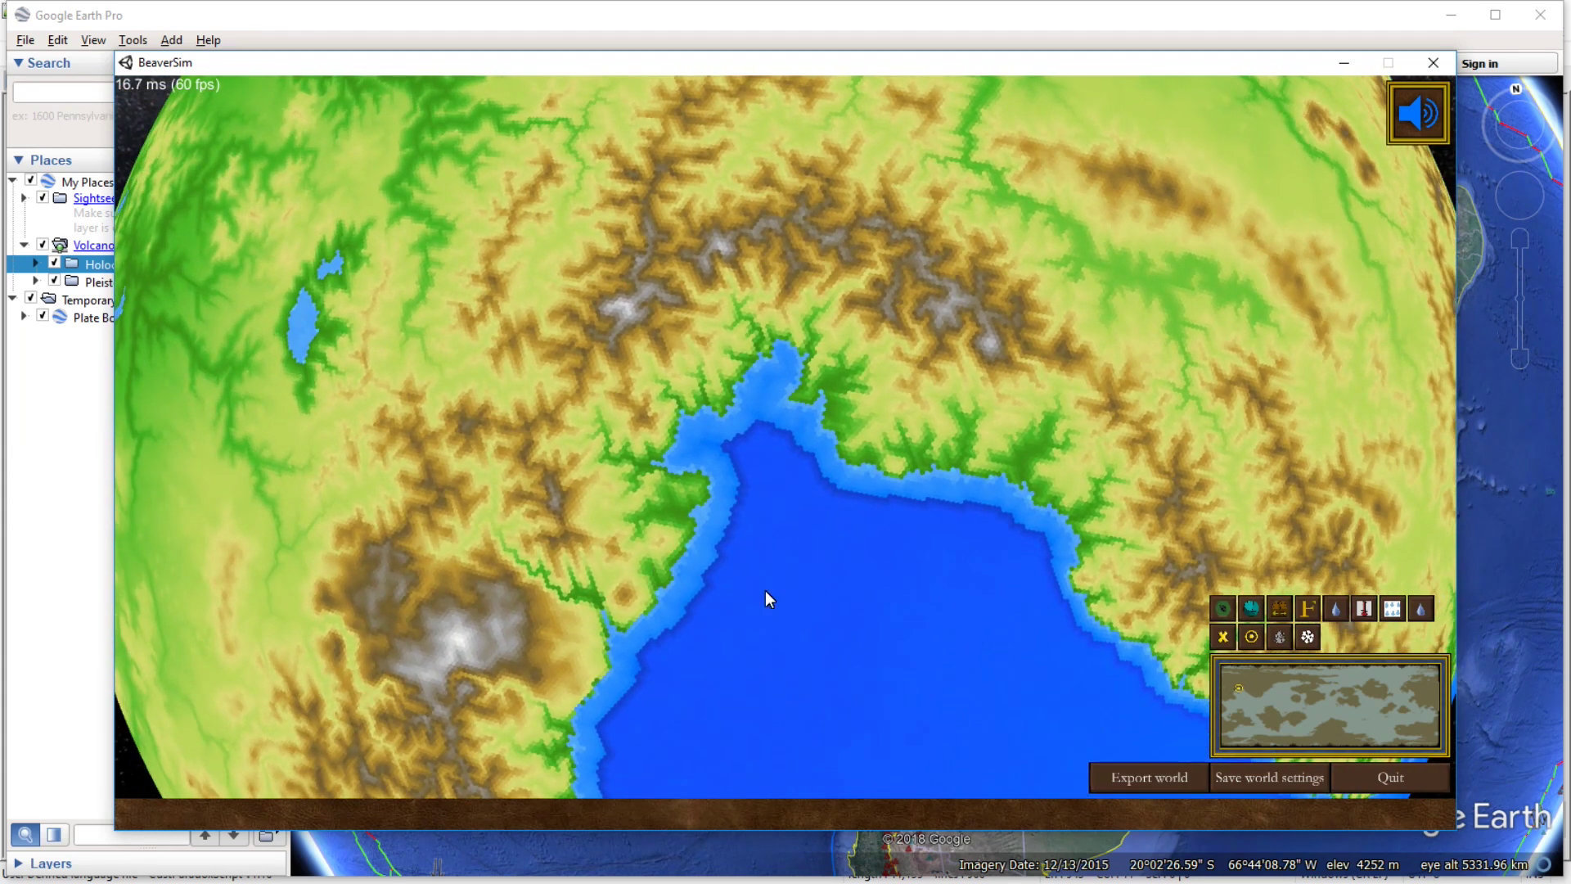
Examine the branching green river valley that cuts through the peninsula's mountains to its southern coast.
key(s)
key(a)
key(s)
key(a)
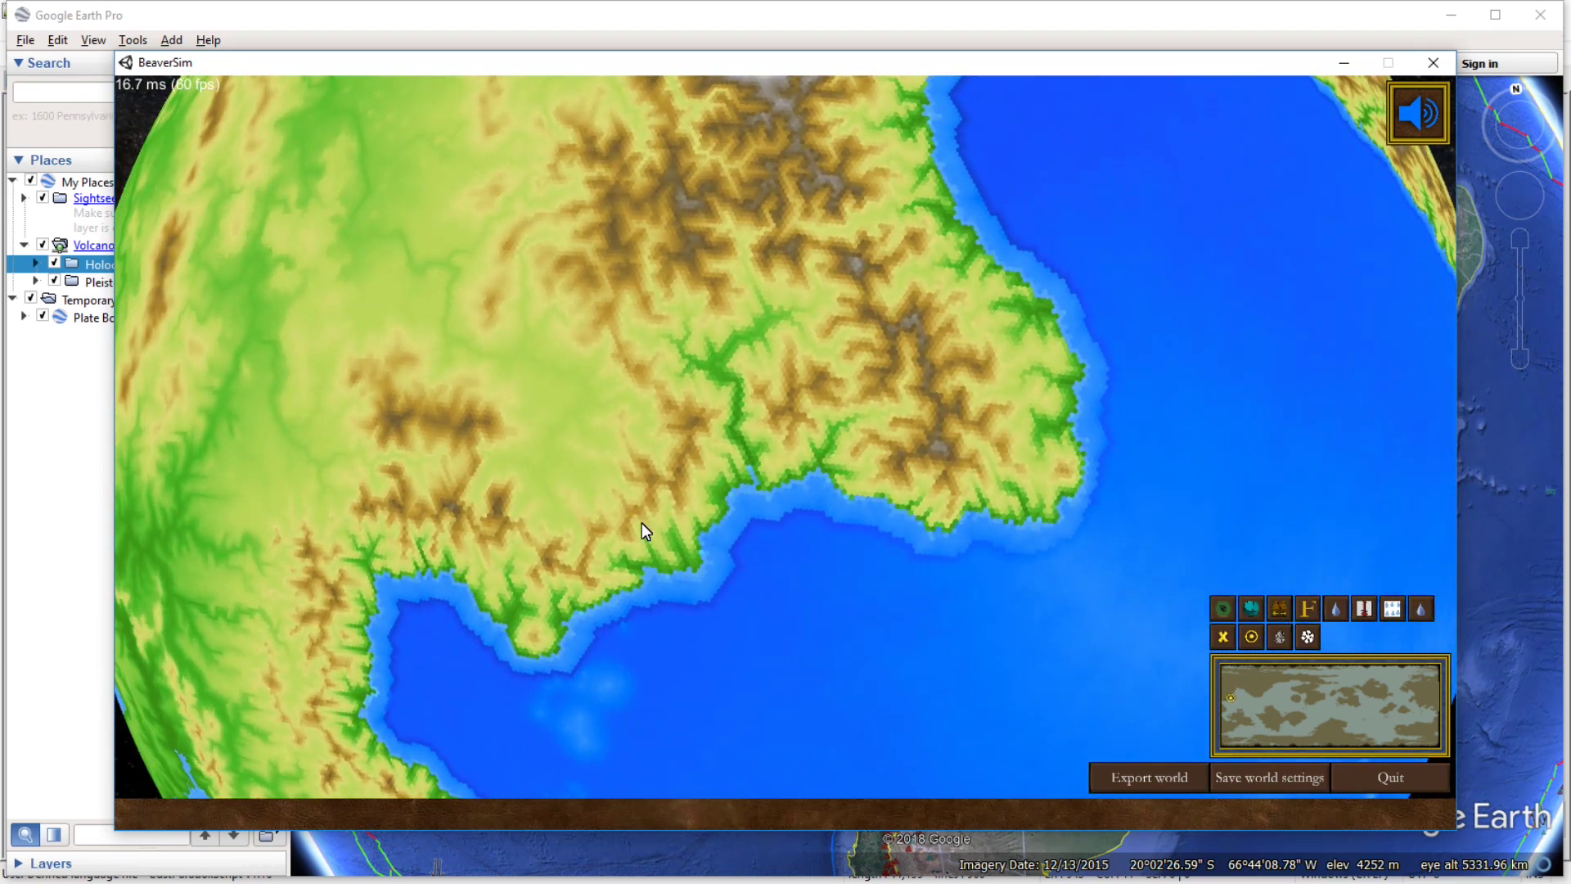
scroll(917, 506, up, 3)
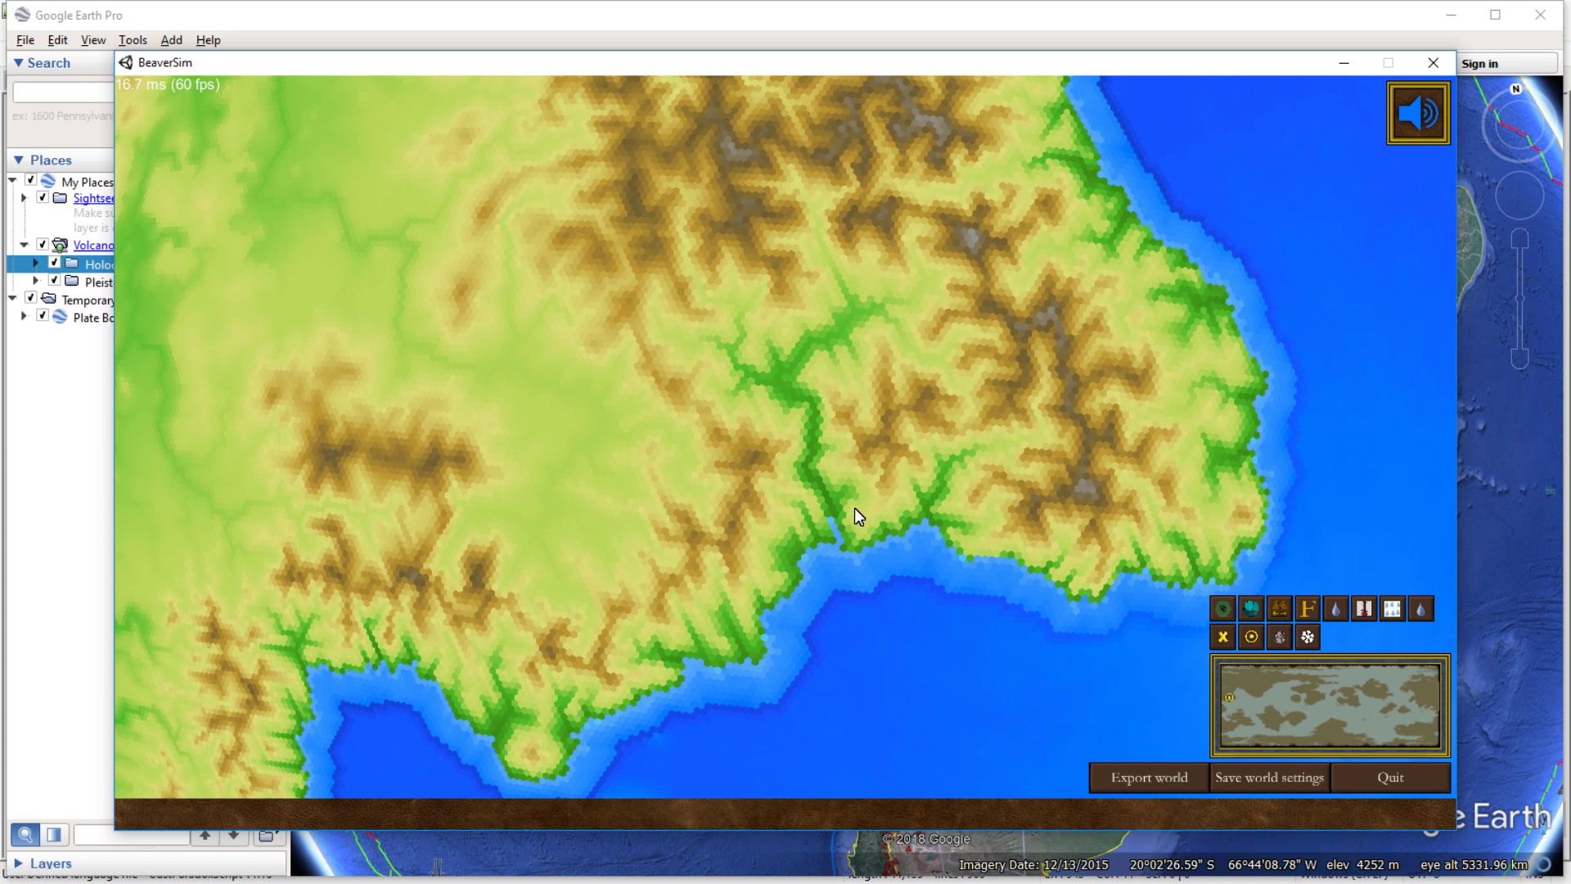
scroll(823, 520, down, 5)
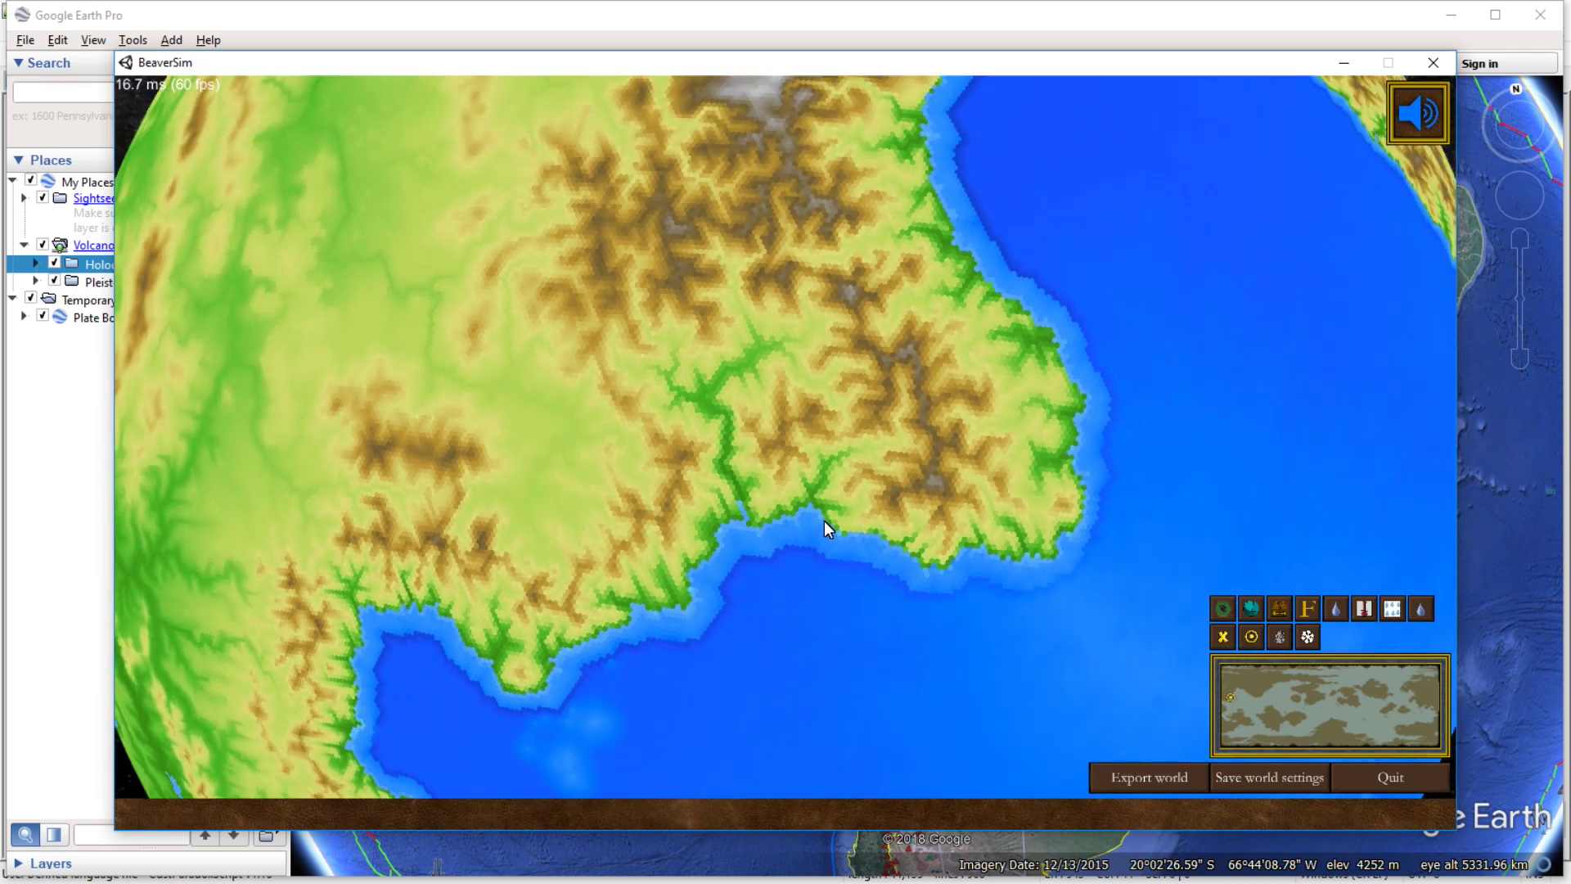
scroll(845, 522, up, 3)
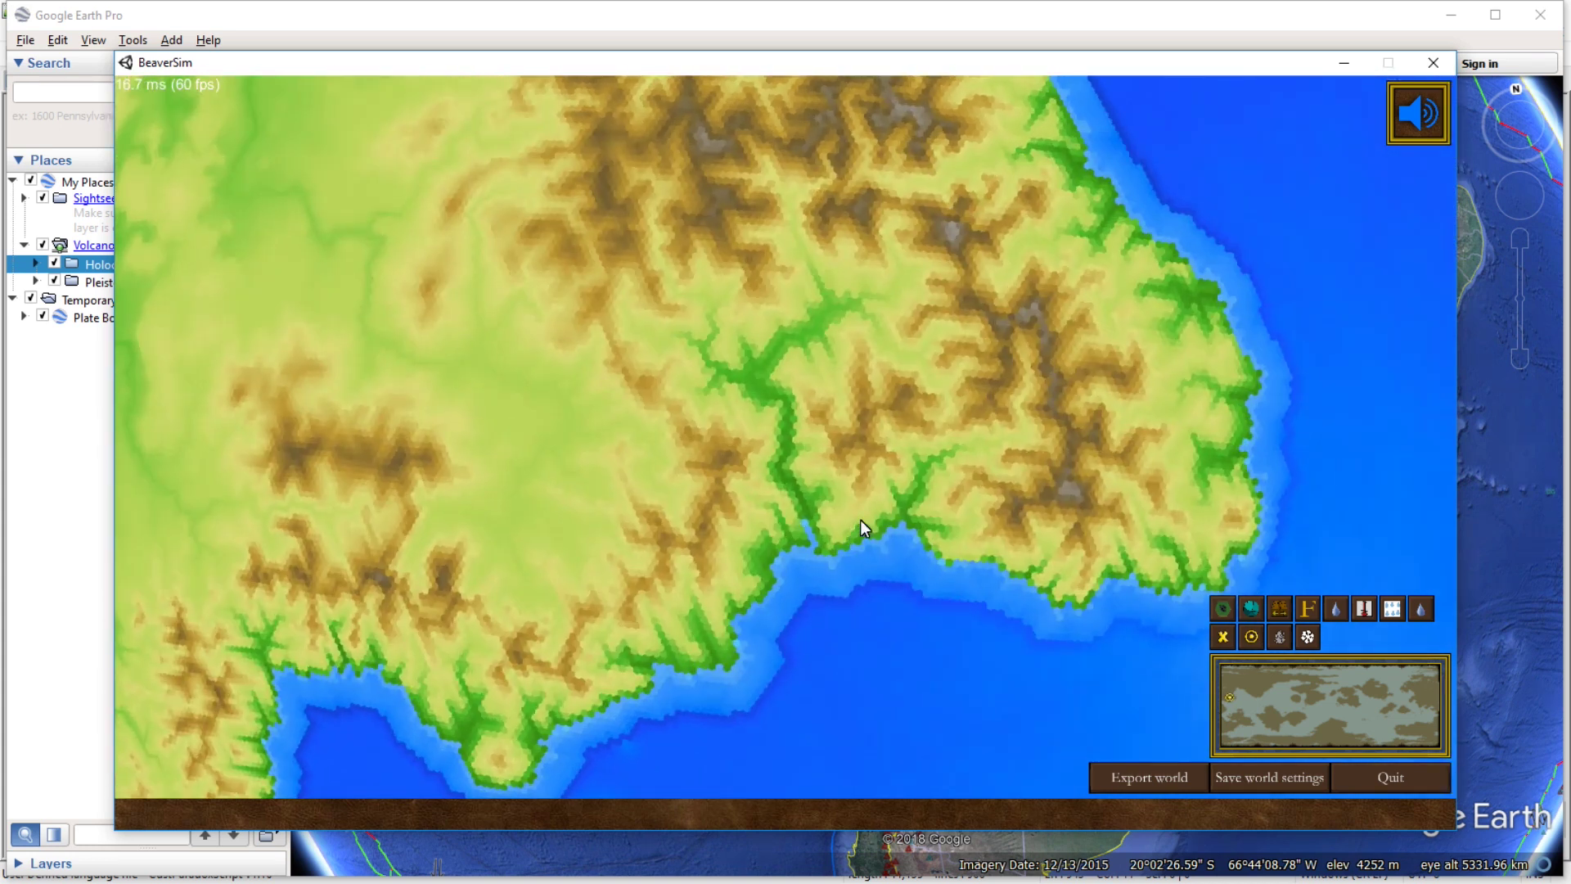
scroll(866, 541, down, 6)
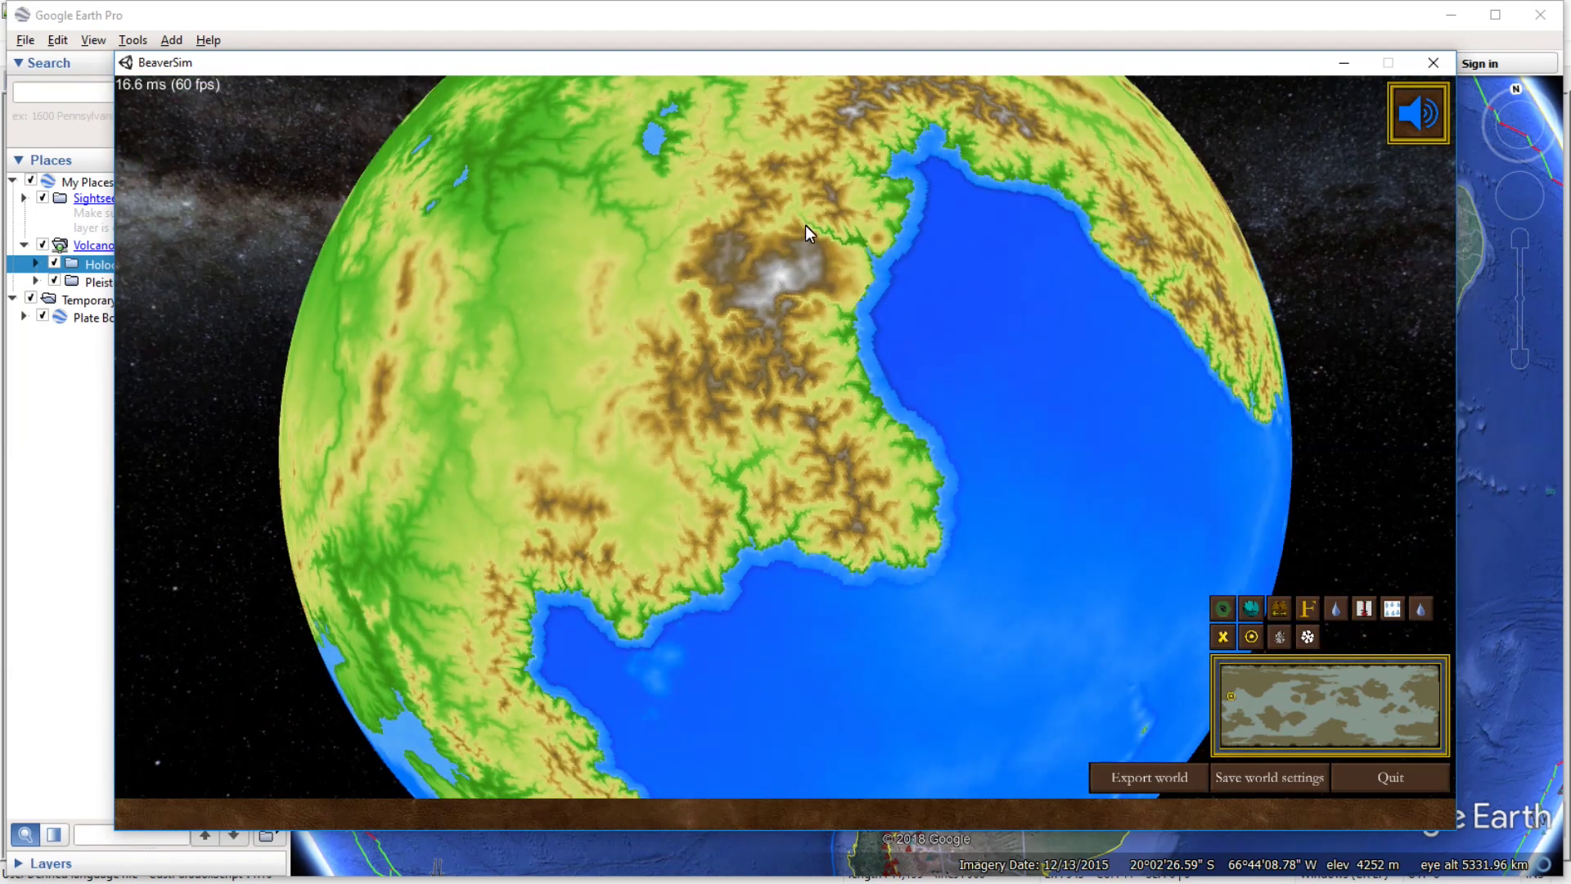
Compare the coastal ranges on the gulf's eastern side with the peninsula's mountains and river valley south of the snow-capped massif.
key(w)
key(d)
drag(804, 331, 645, 260)
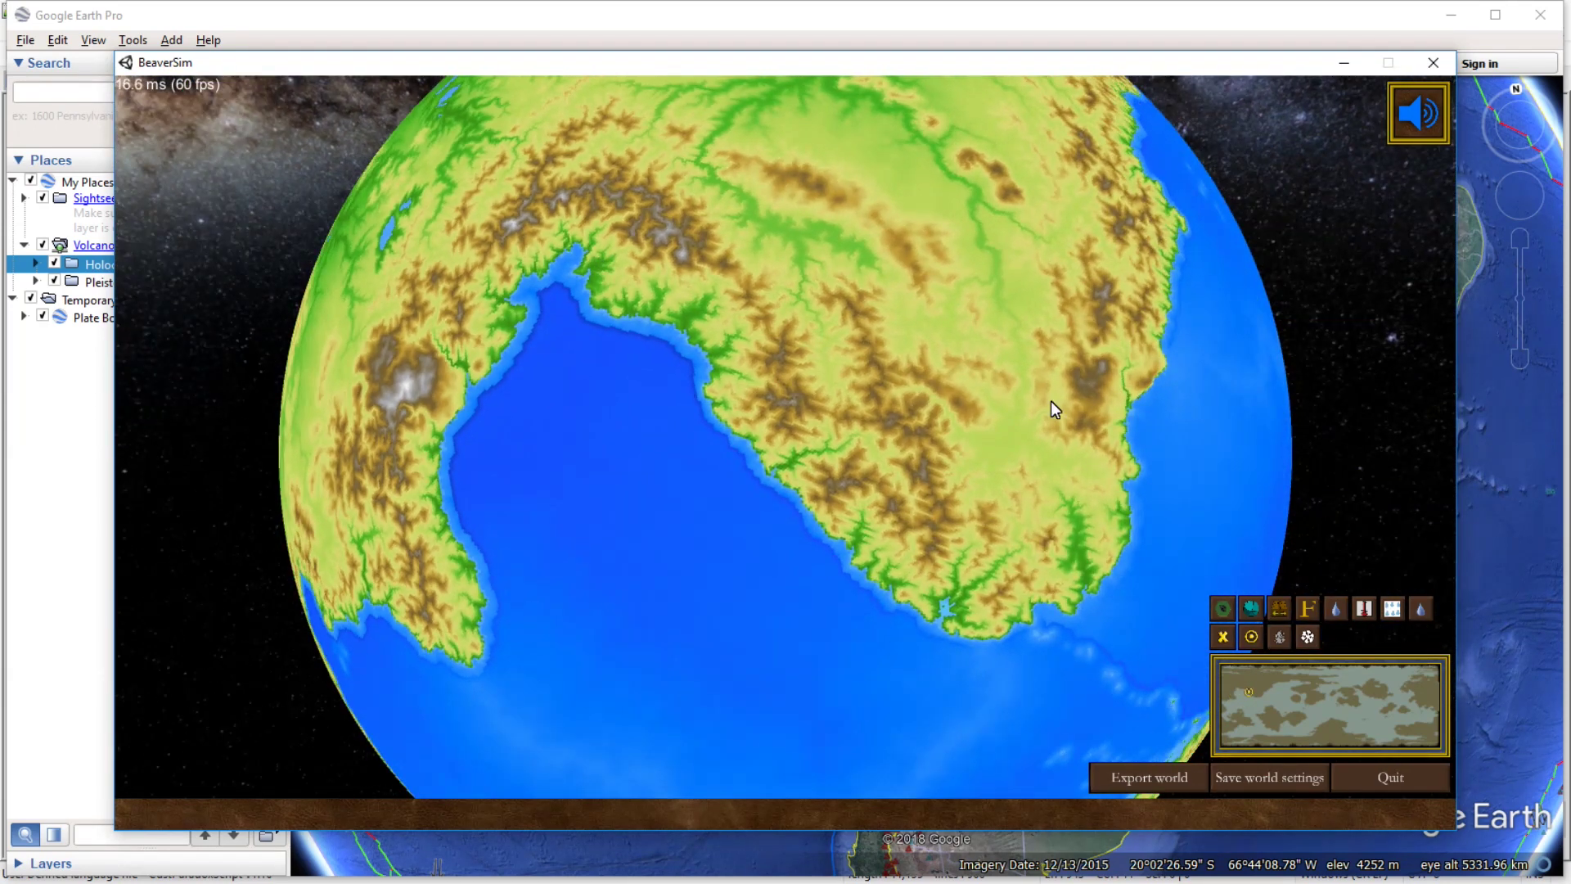
scroll(1014, 550, up, 5)
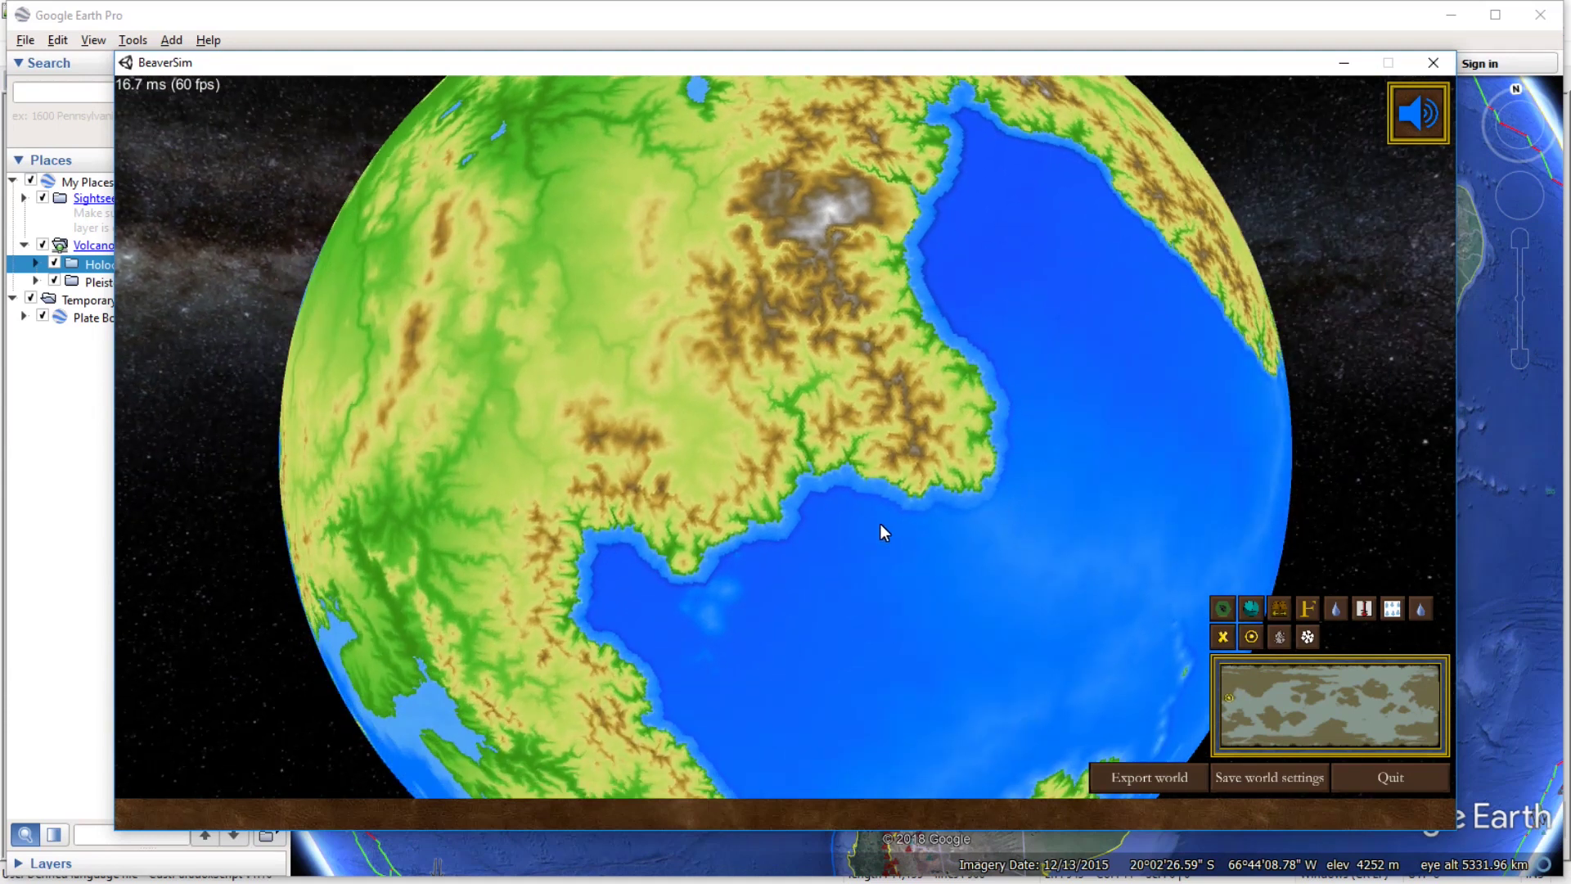
scroll(880, 525, up, 2)
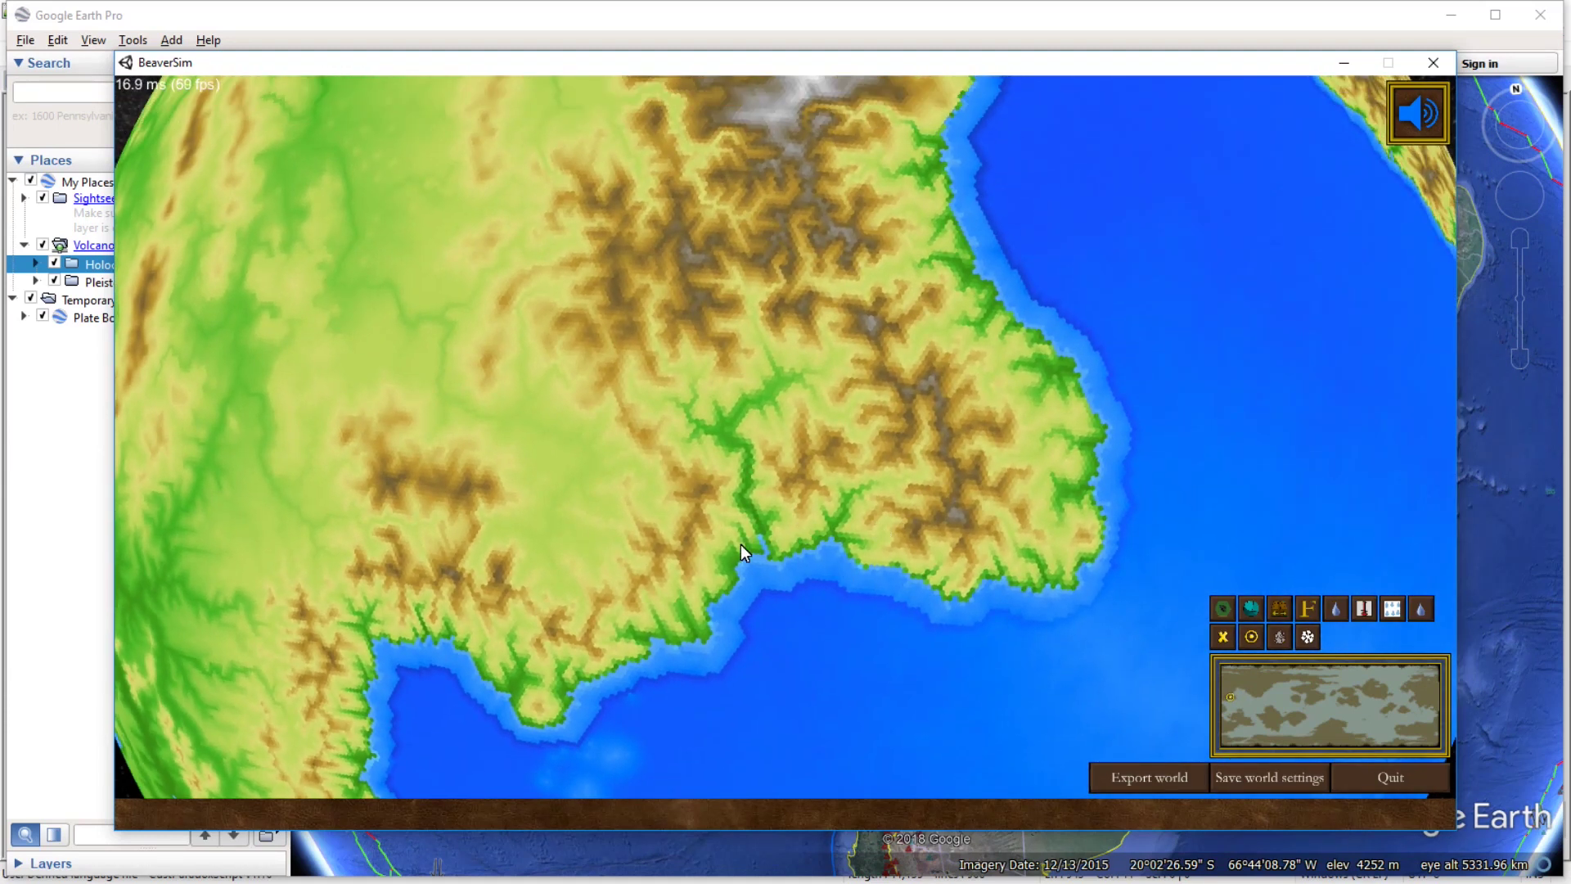
scroll(740, 547, up, 2)
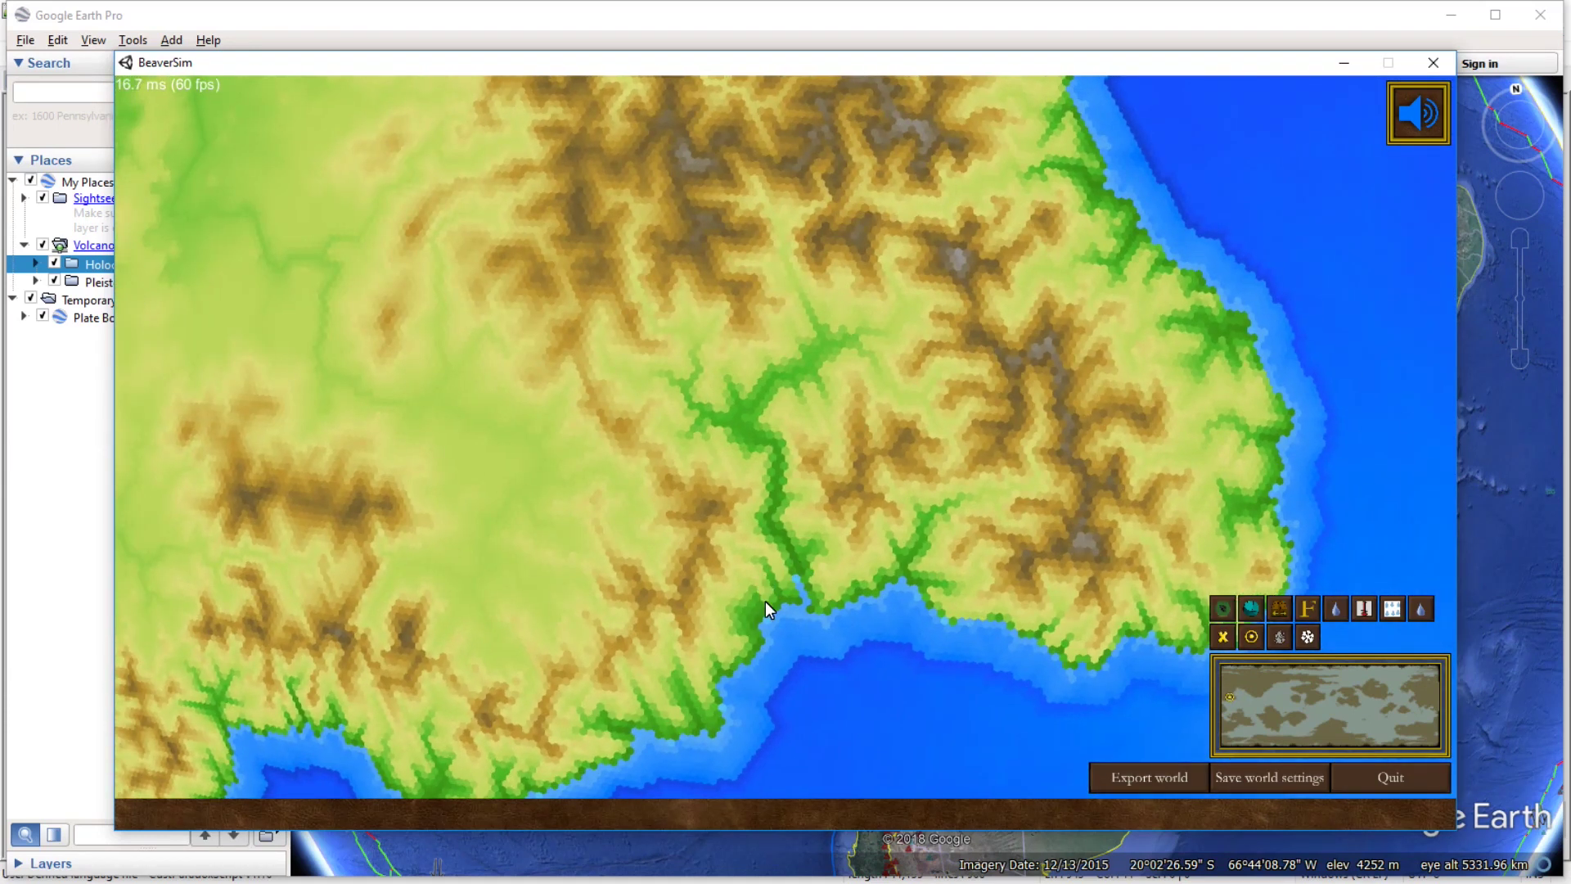
scroll(791, 592, down, 4)
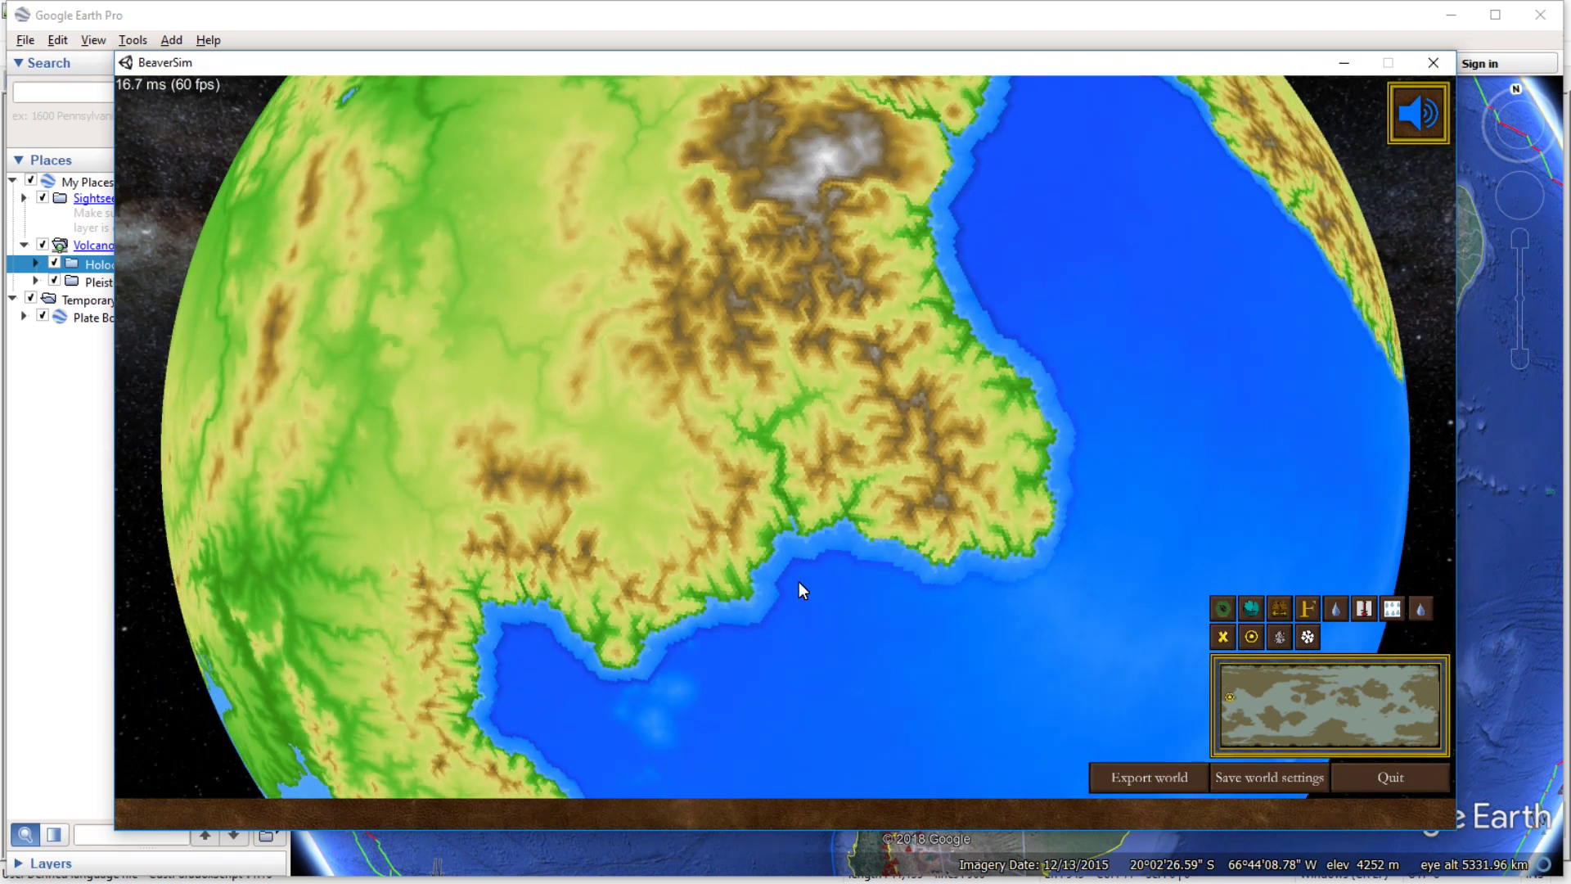
scroll(799, 582, down, 5)
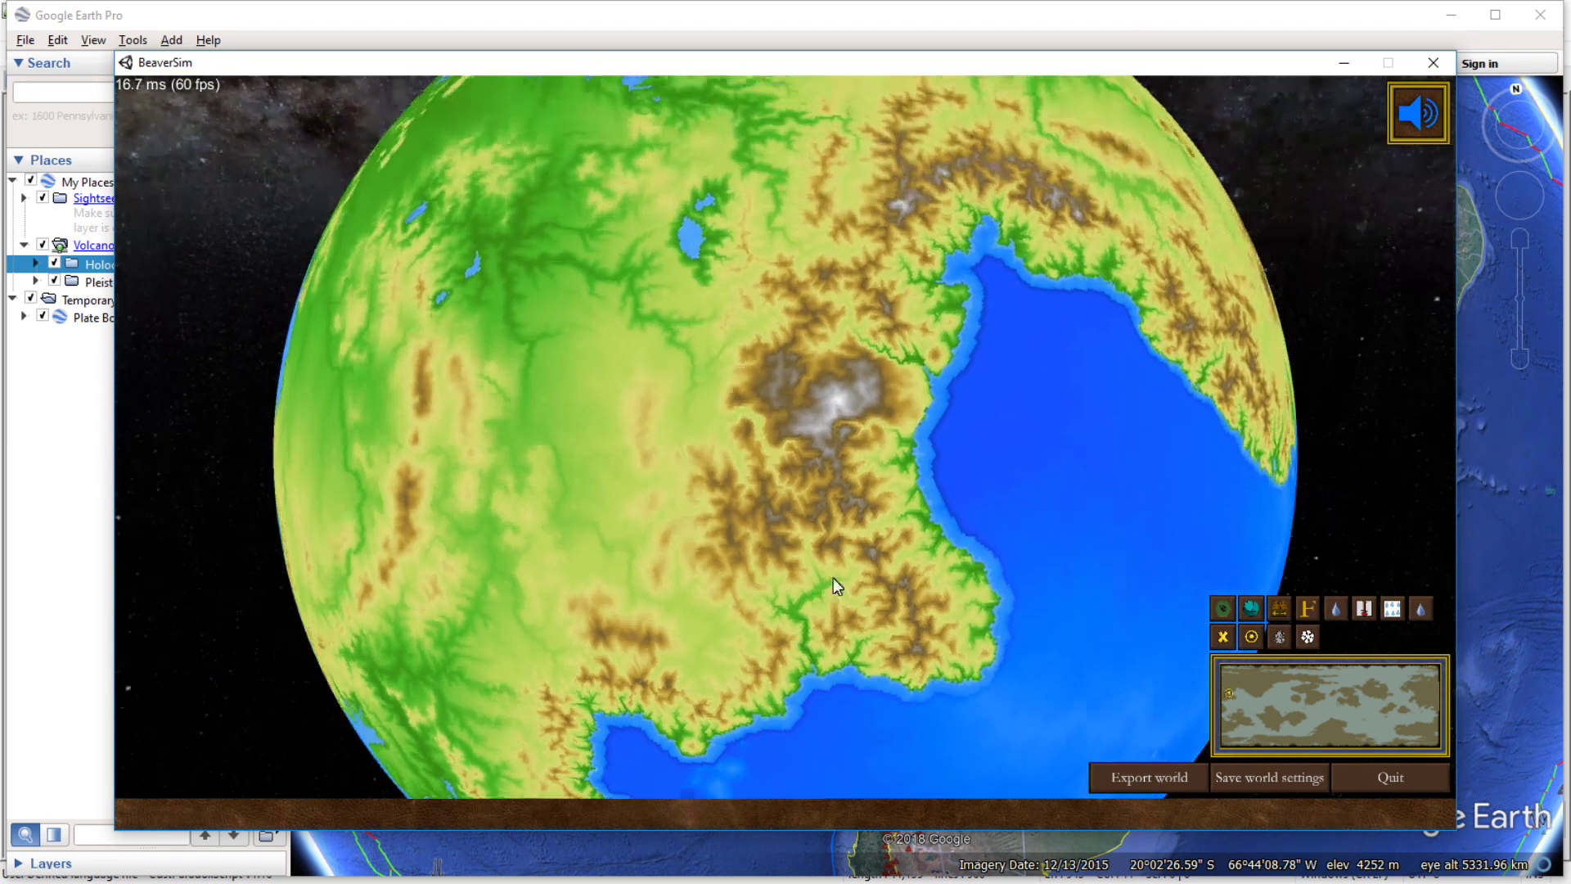
Show the rock type map over the lake-dotted lowlands west of the coastal mountains and examine their large dark-red rock areas.
key(a)
key(w)
key(w)
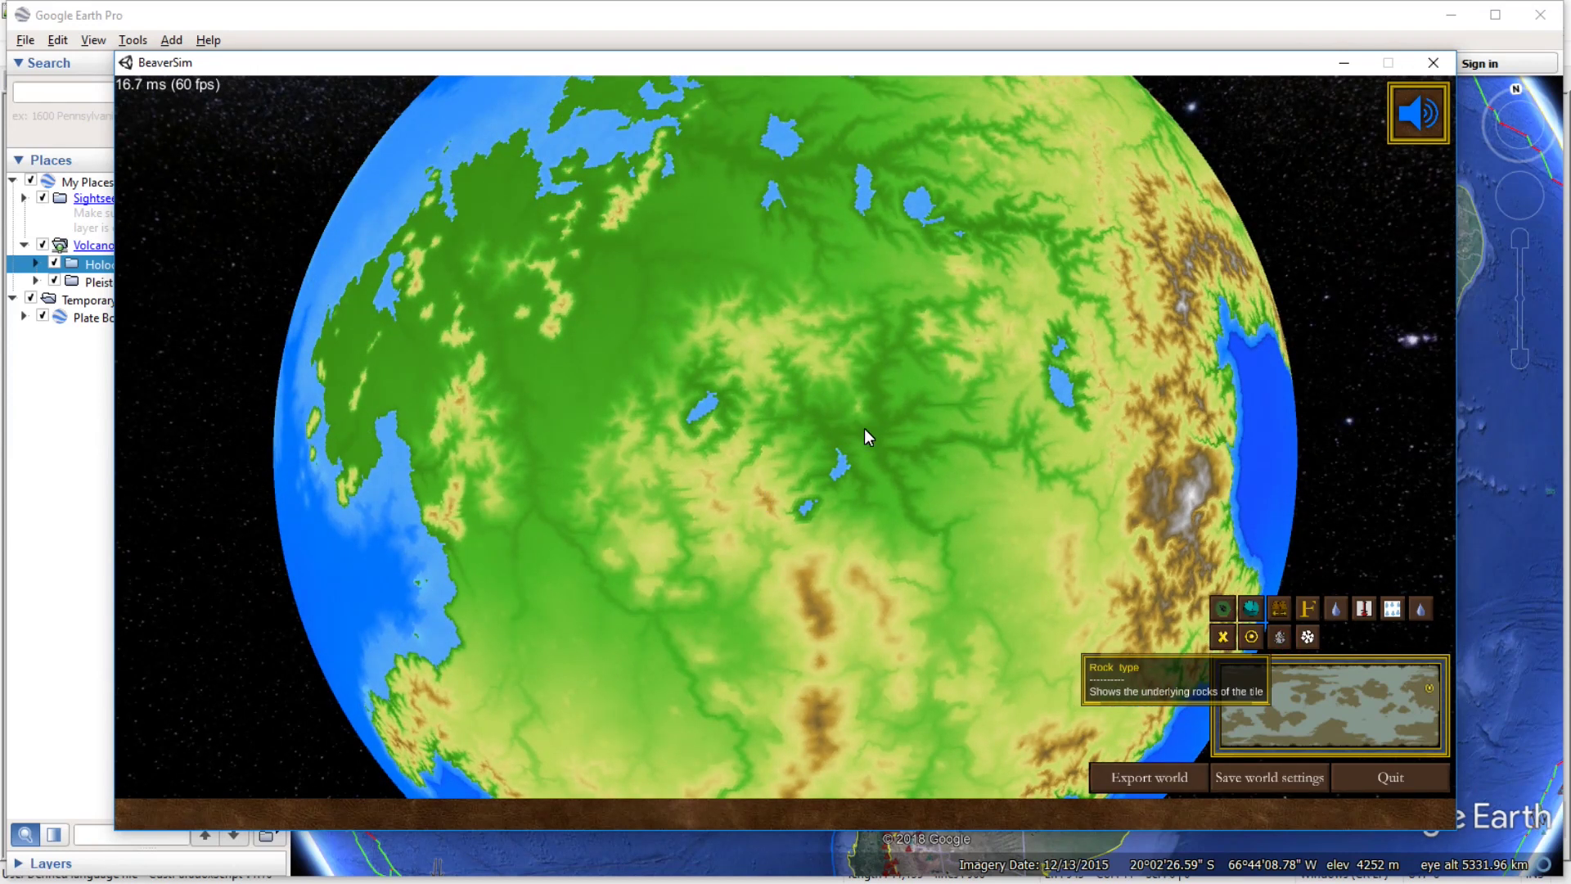
scroll(776, 433, up, 4)
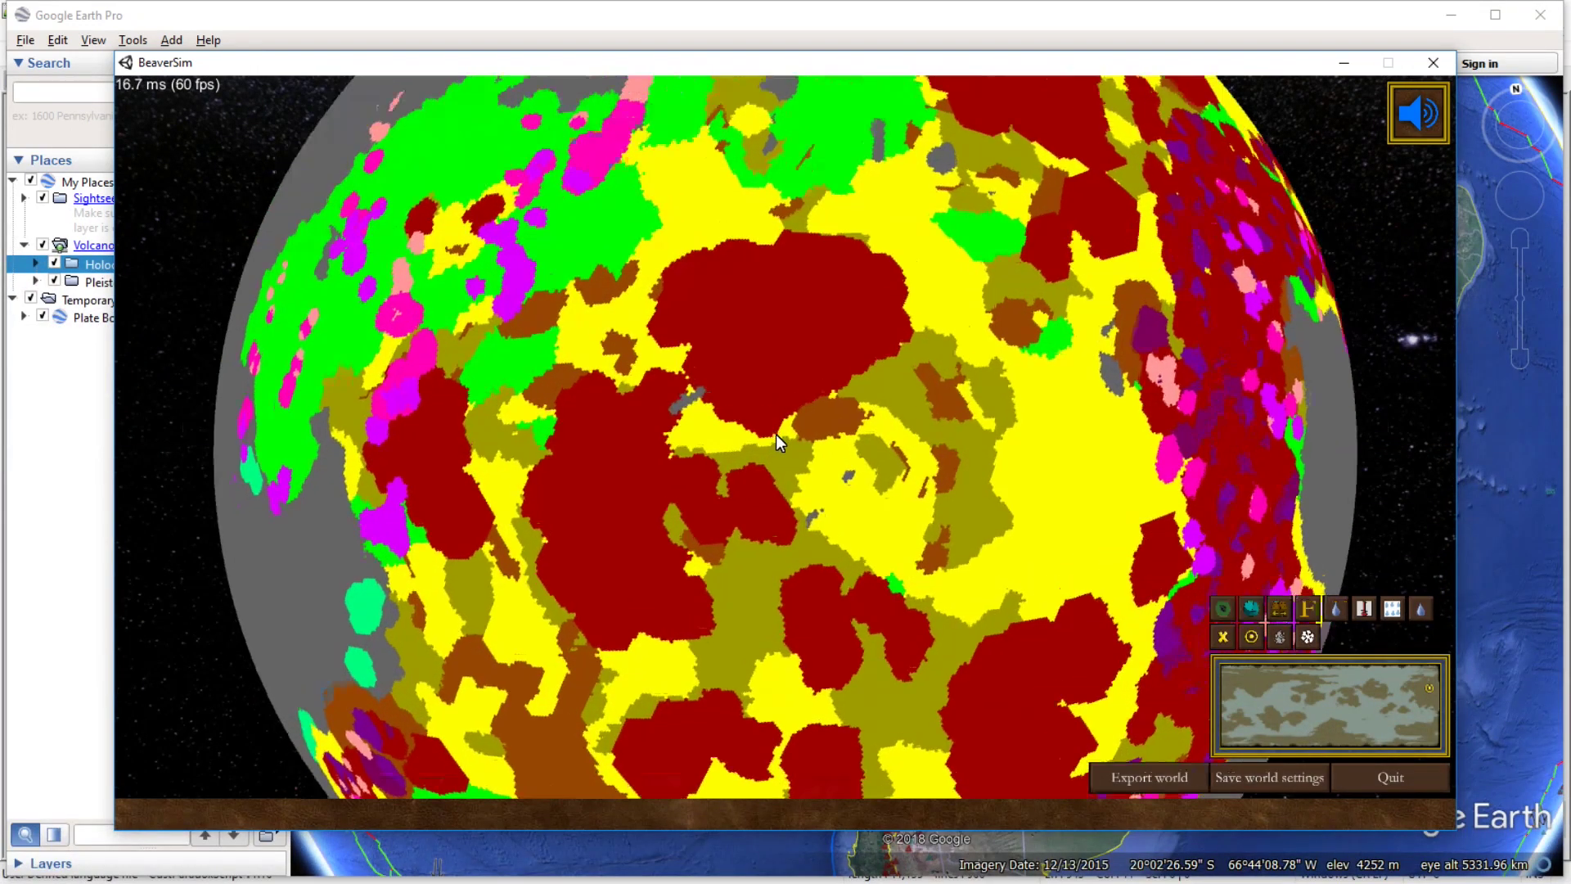
scroll(797, 414, up, 2)
key(a)
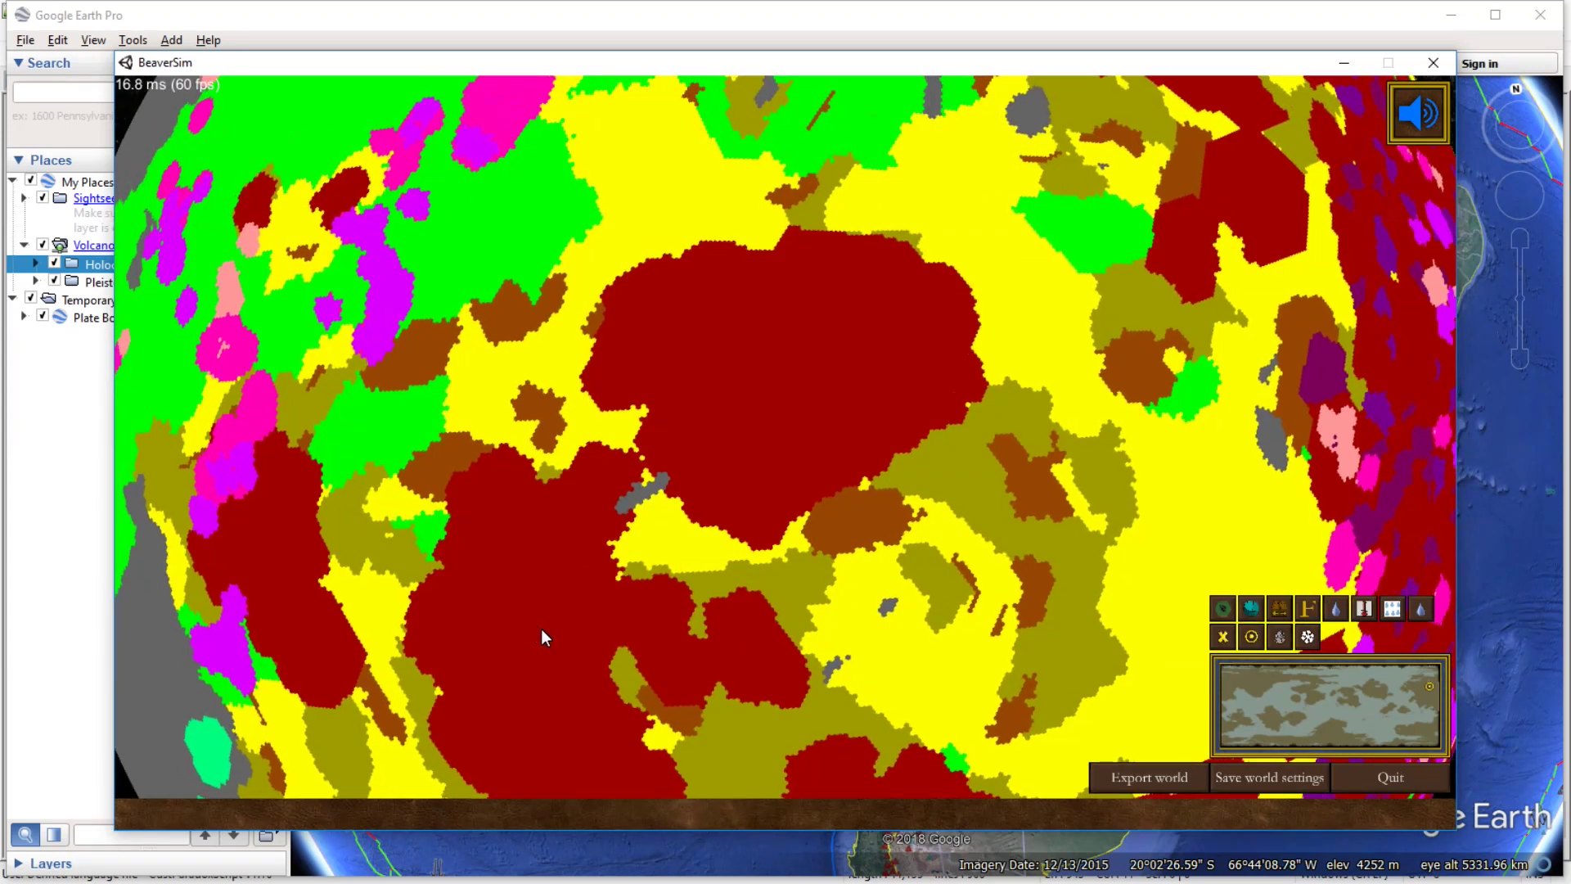
key(s)
key(w)
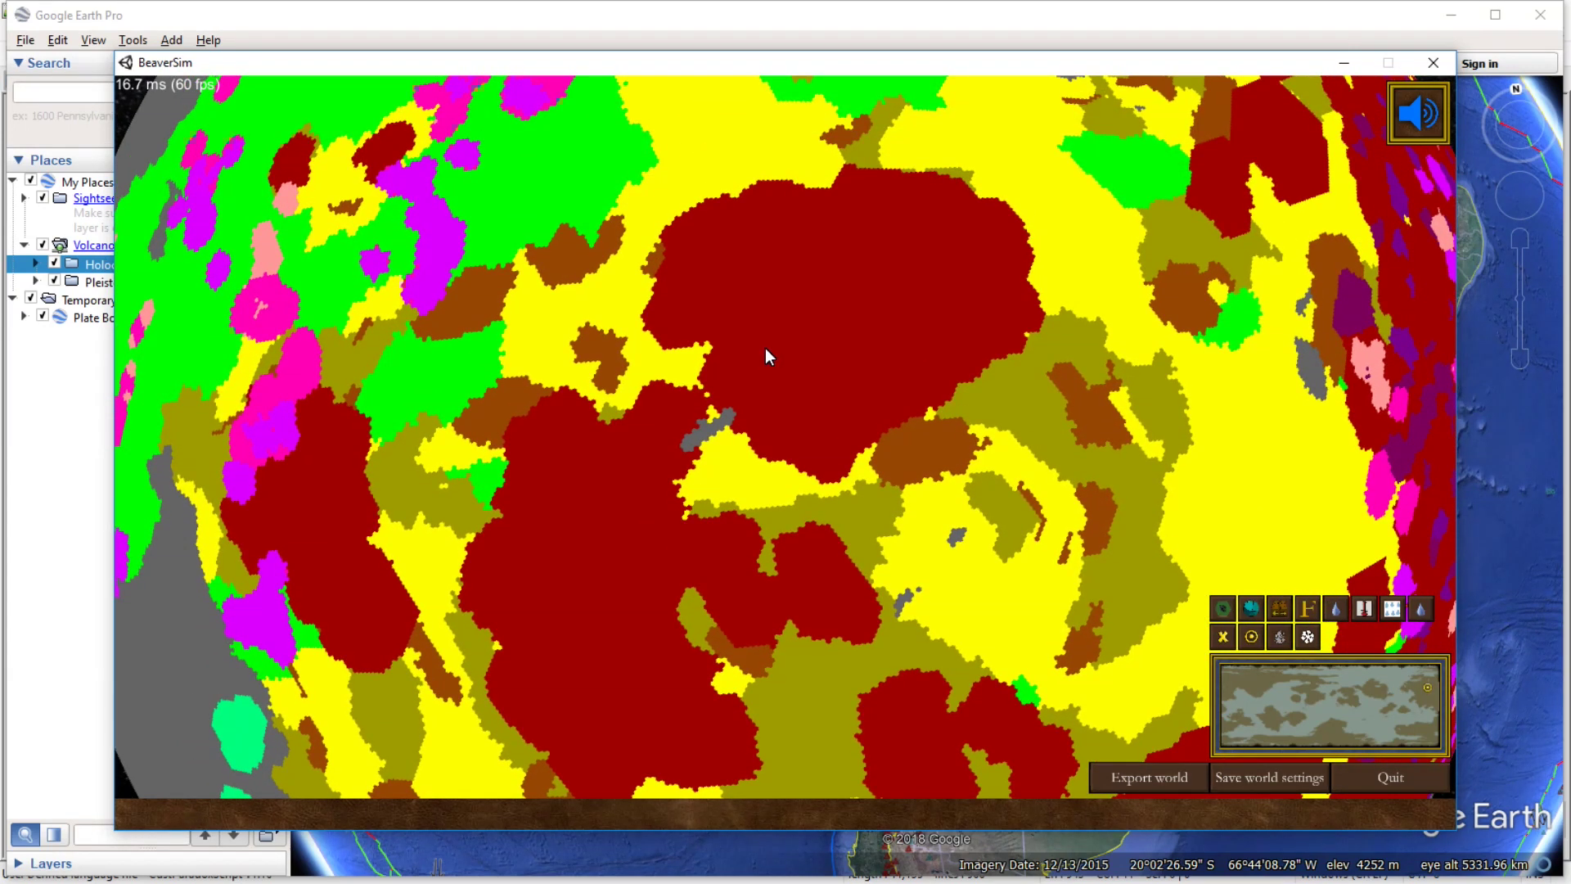
scroll(765, 347, down, 5)
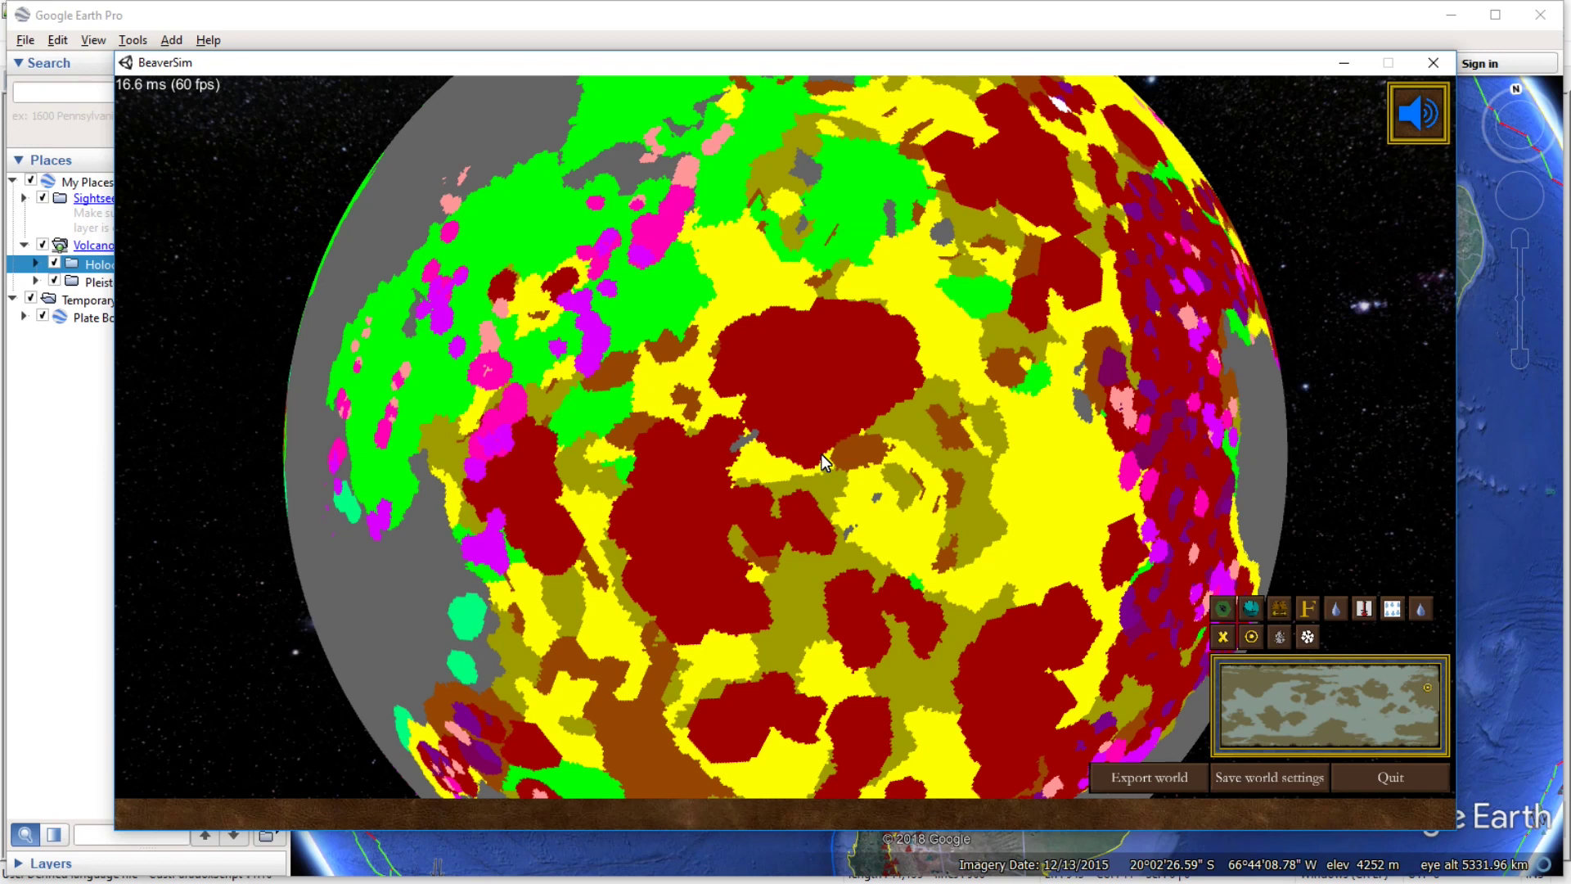
Compare the broad yellow and dark-red rock areas of the continent's interior with the mixed rocks of its eastern mountain belt.
key(d)
key(w)
scroll(694, 460, up, 4)
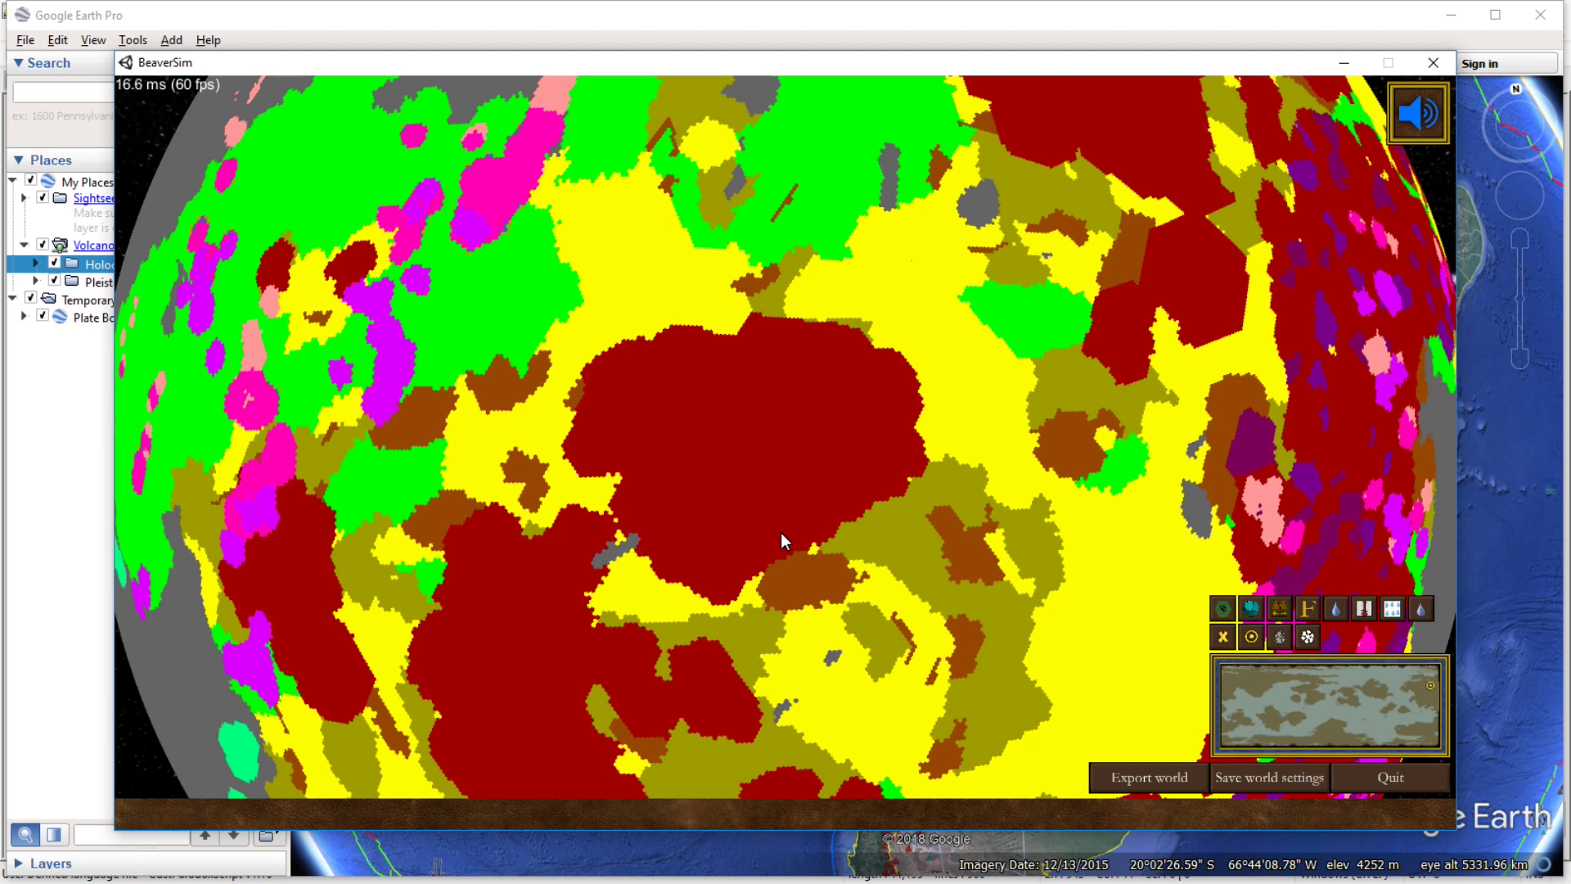
scroll(786, 524, down, 3)
scroll(790, 517, down, 2)
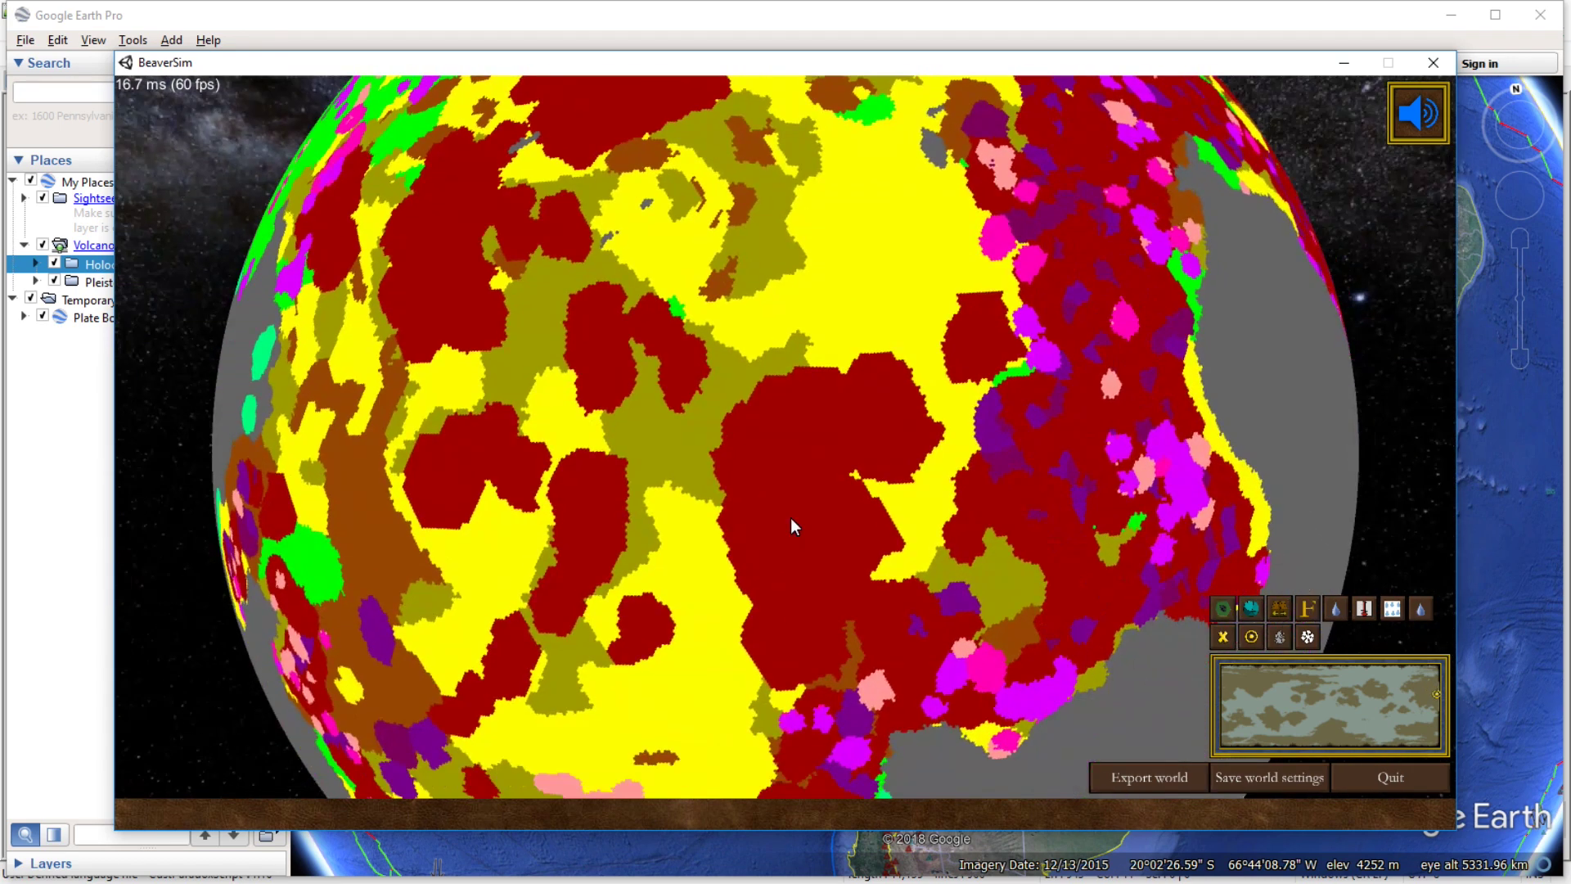
key(w)
key(a)
key(w)
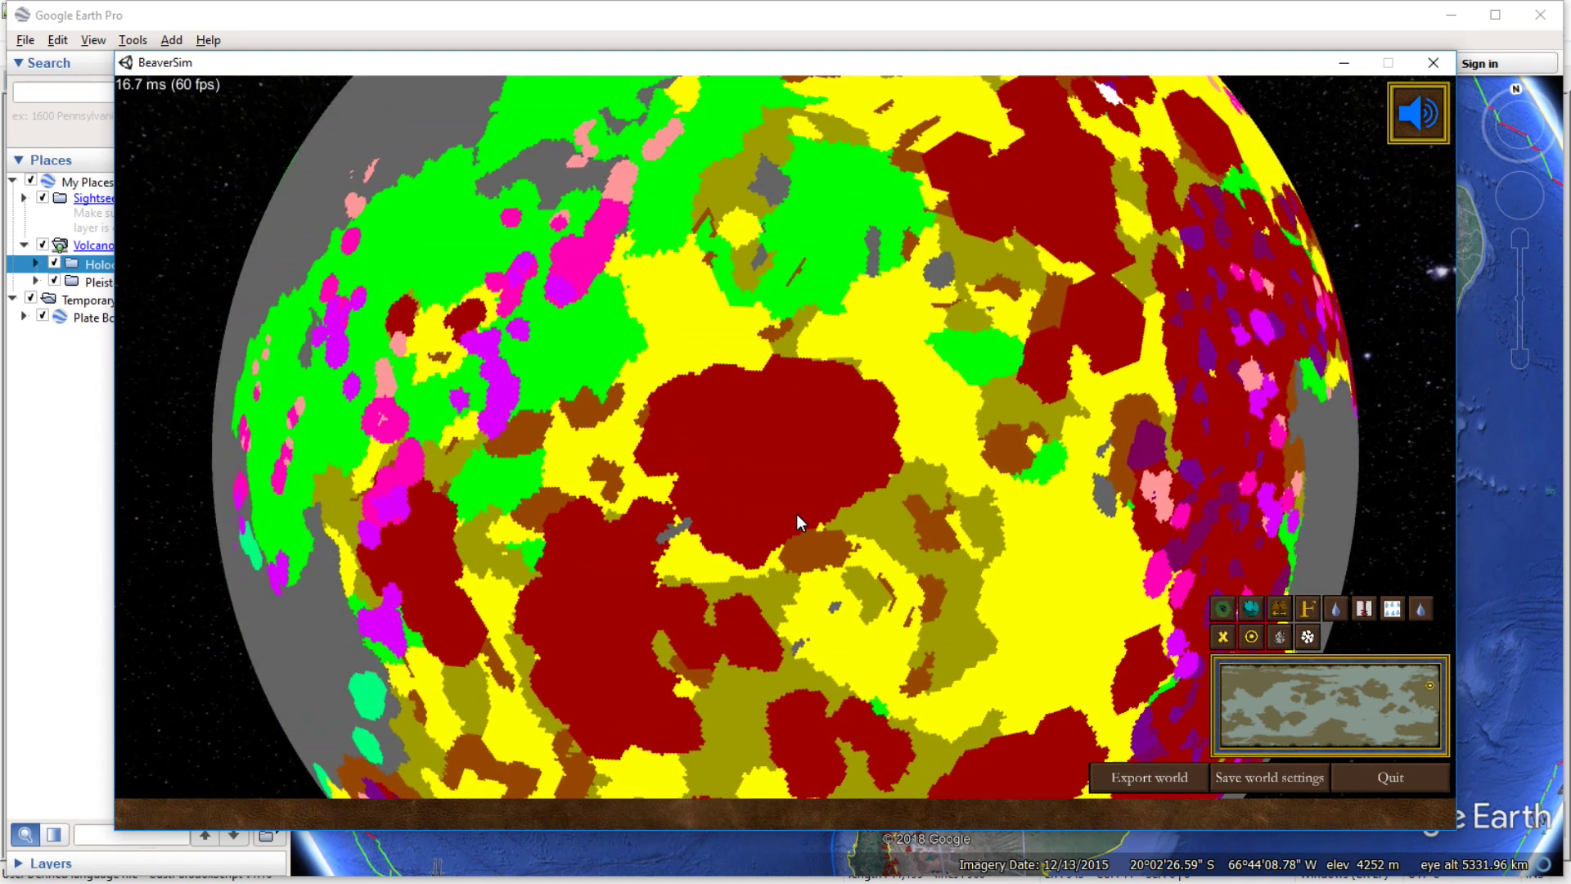
key(s)
key(d)
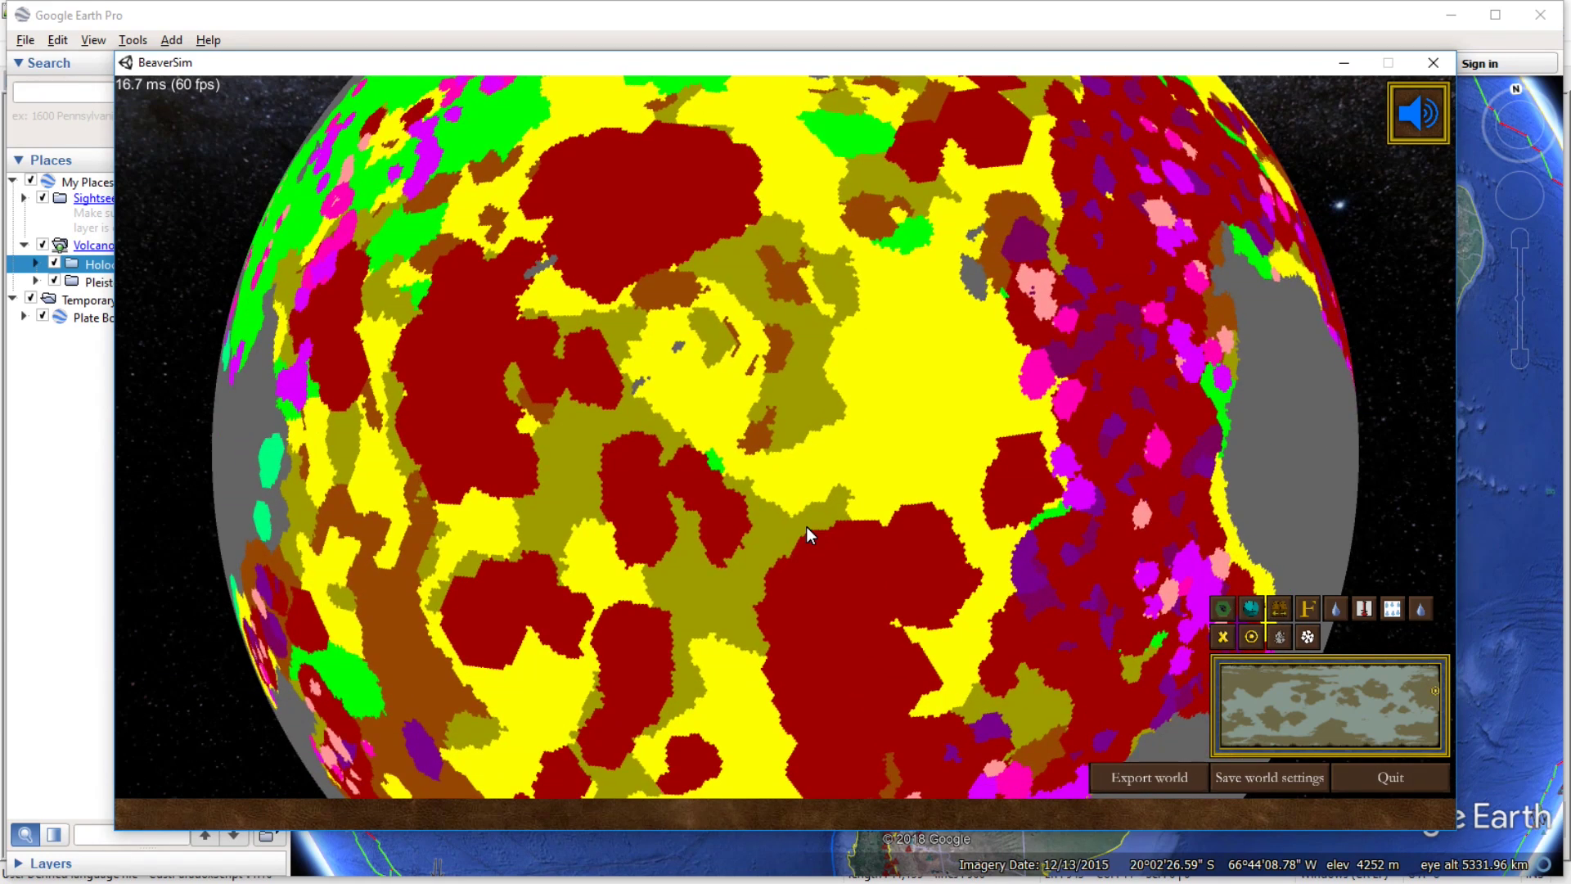
Examine the rock types of the mountain belt beside the gulf and those of the continents farther south.
scroll(819, 524, down, 2)
scroll(833, 512, down, 1)
key(s)
key(d)
key(d)
key(s)
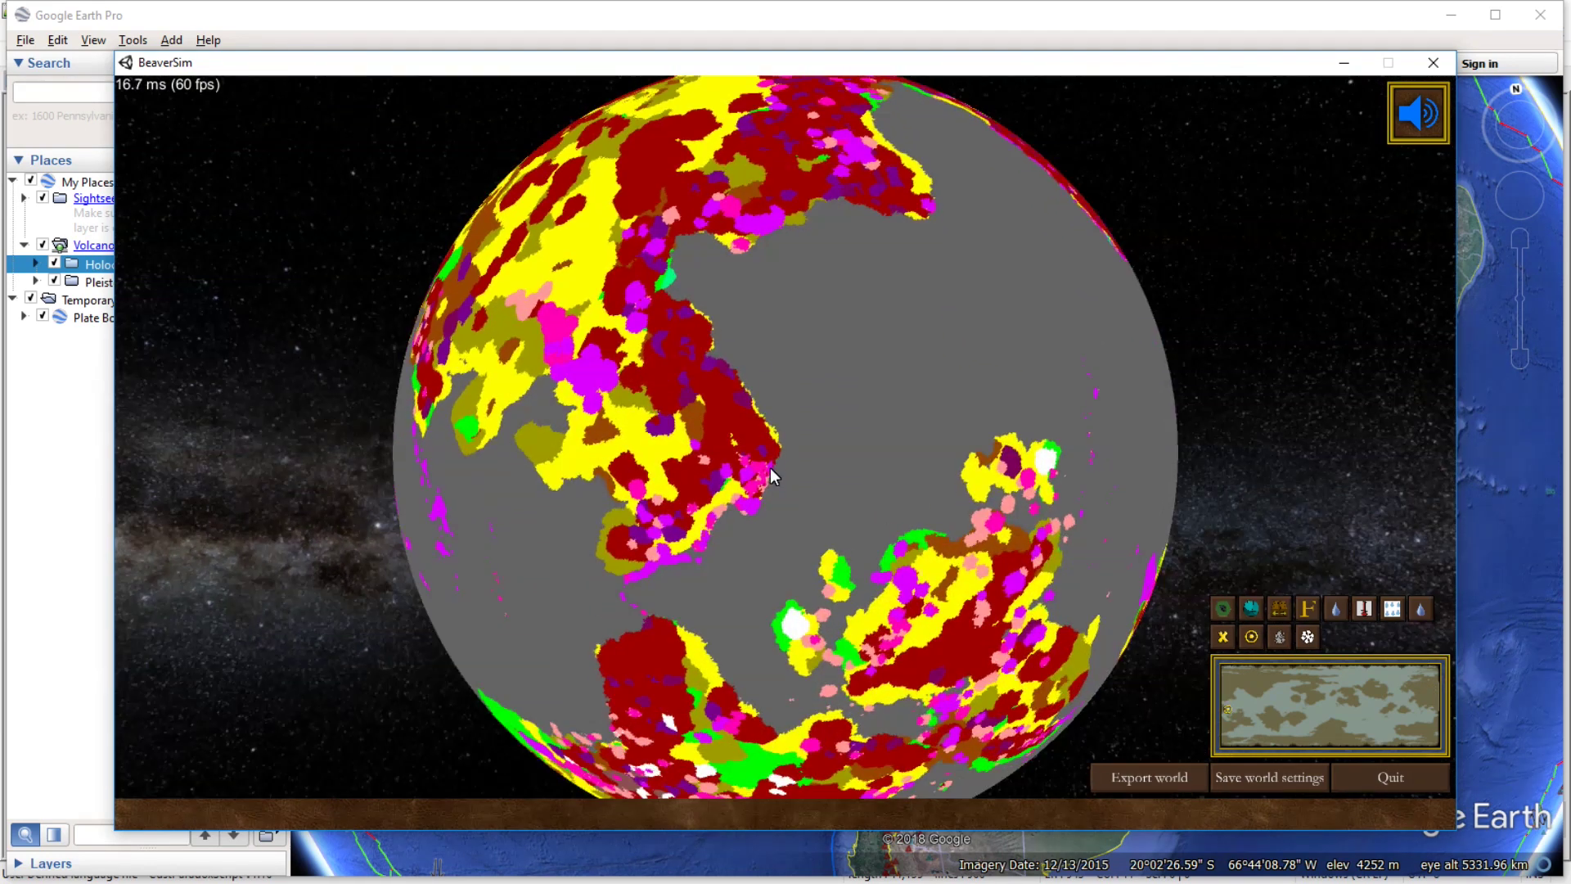
key(w)
scroll(769, 468, up, 5)
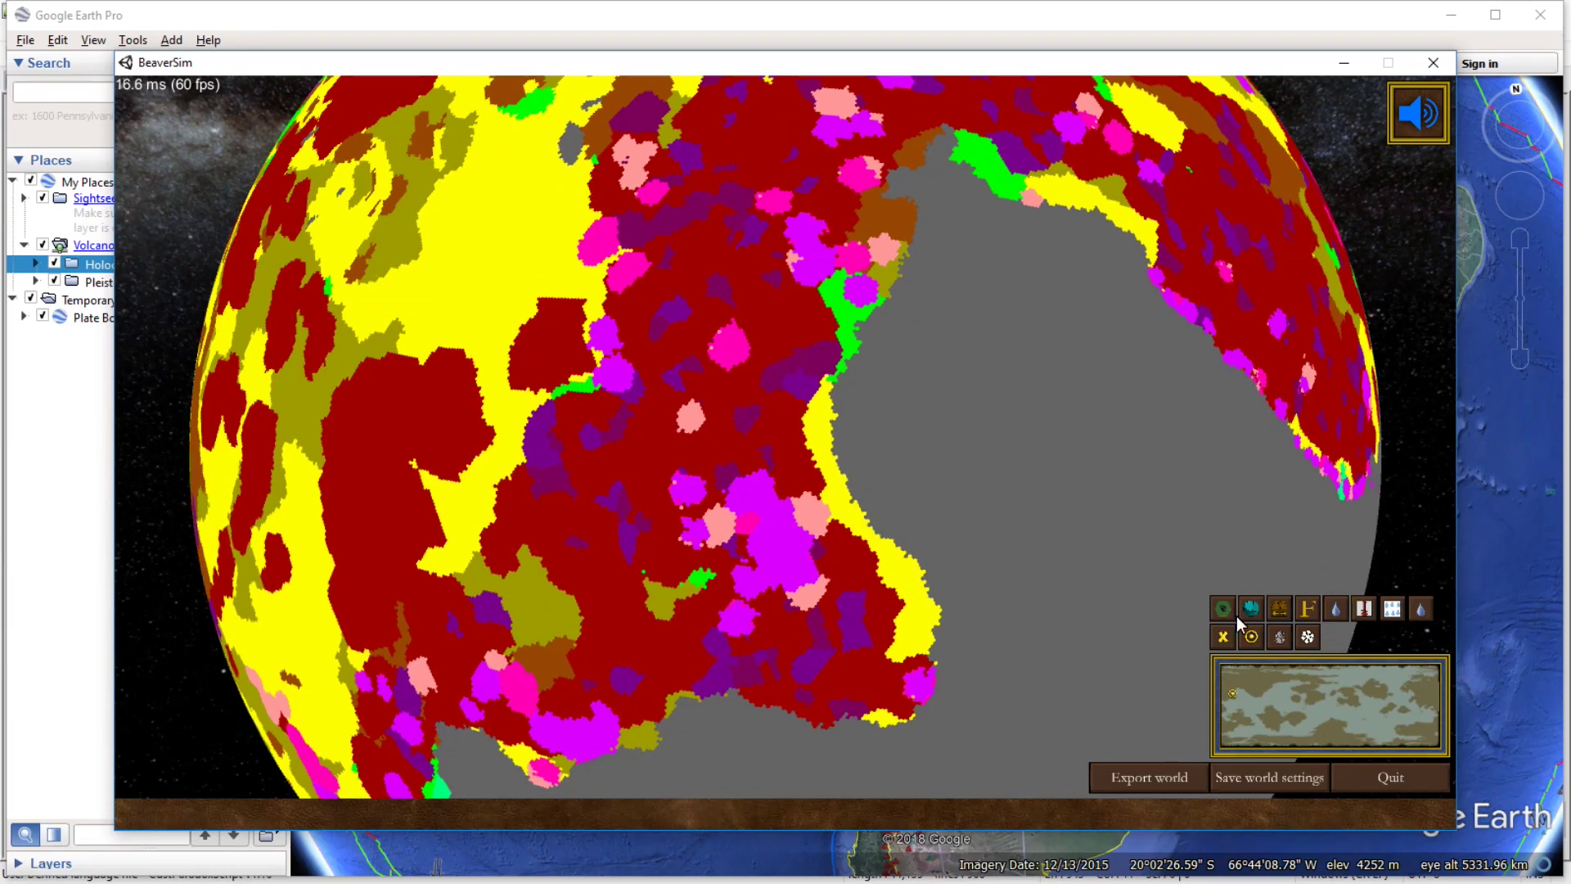
scroll(851, 522, down, 5)
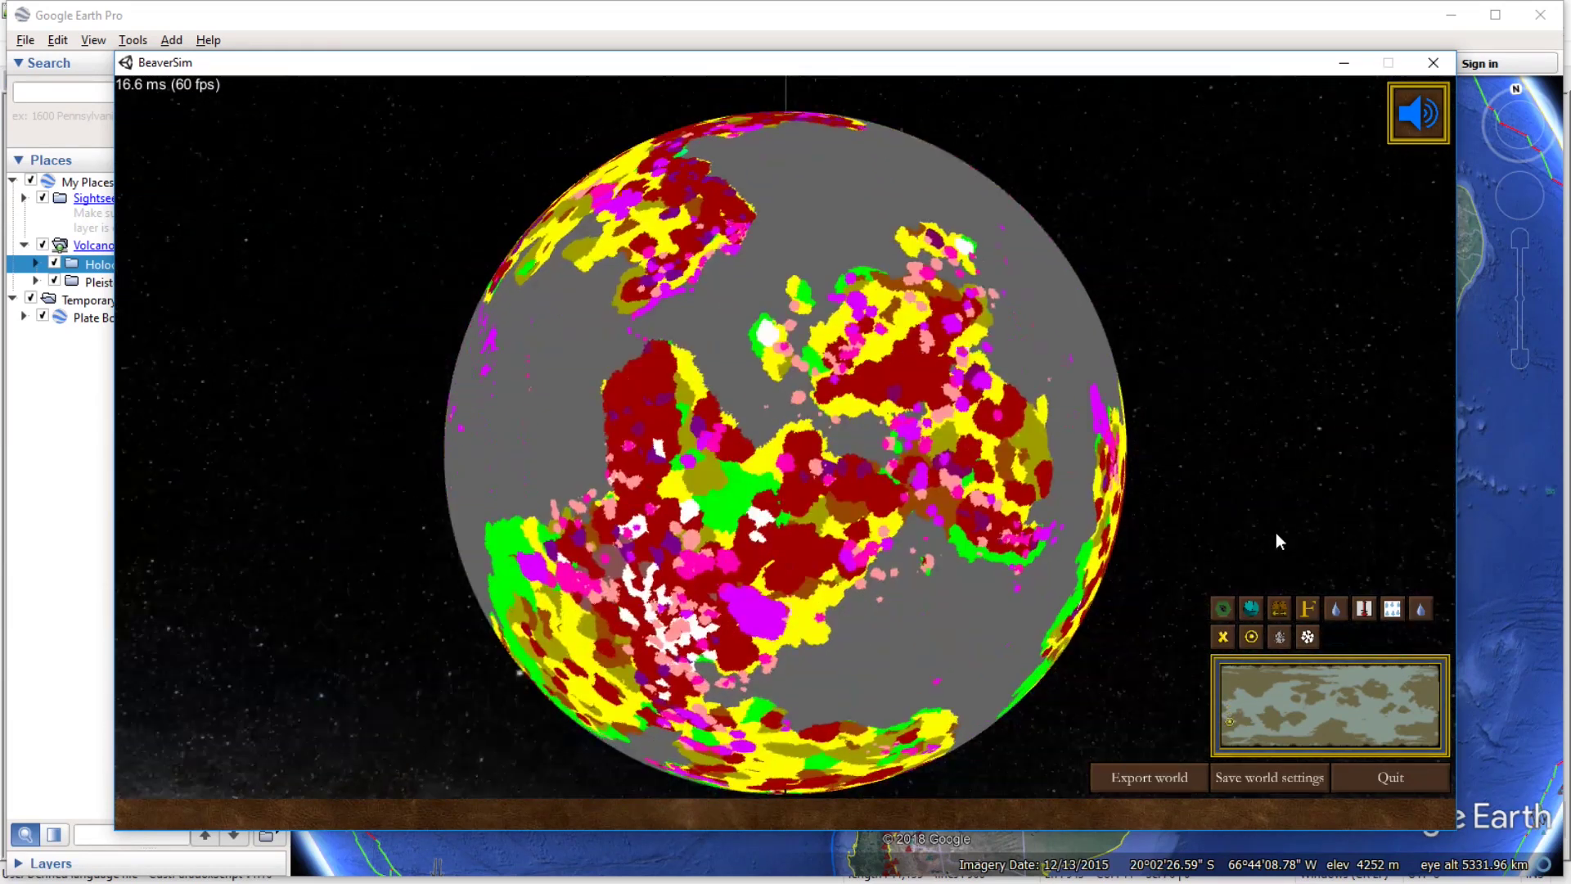
Compare the terrain and rock type maps of the southern continent around its central mountain range with the white rock patches.
key(a)
key(s)
key(w)
click(1227, 617)
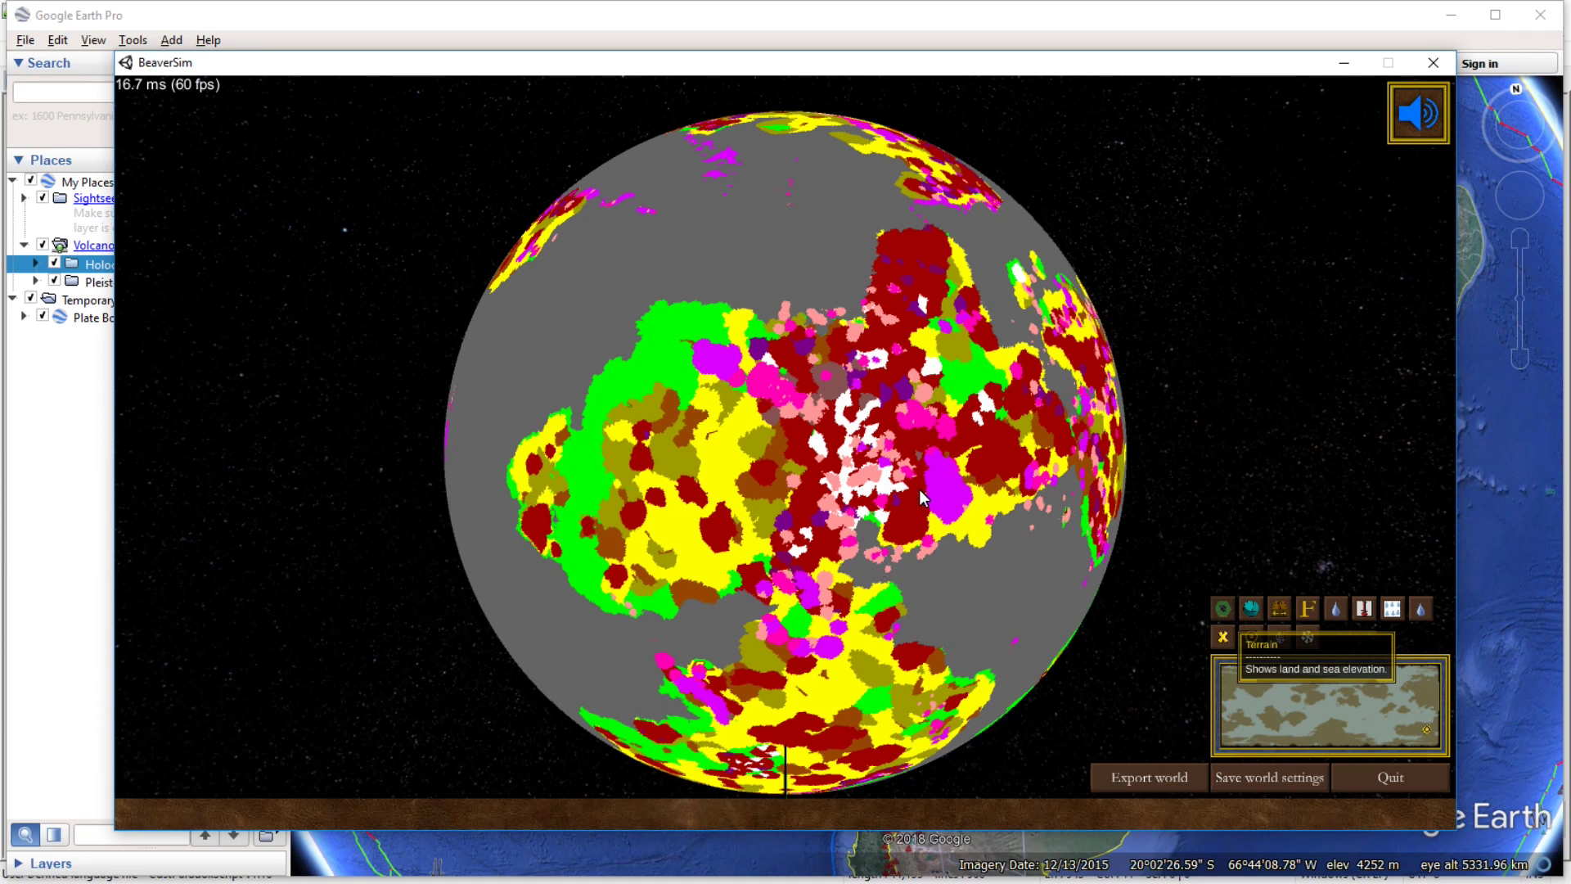
scroll(883, 468, up, 5)
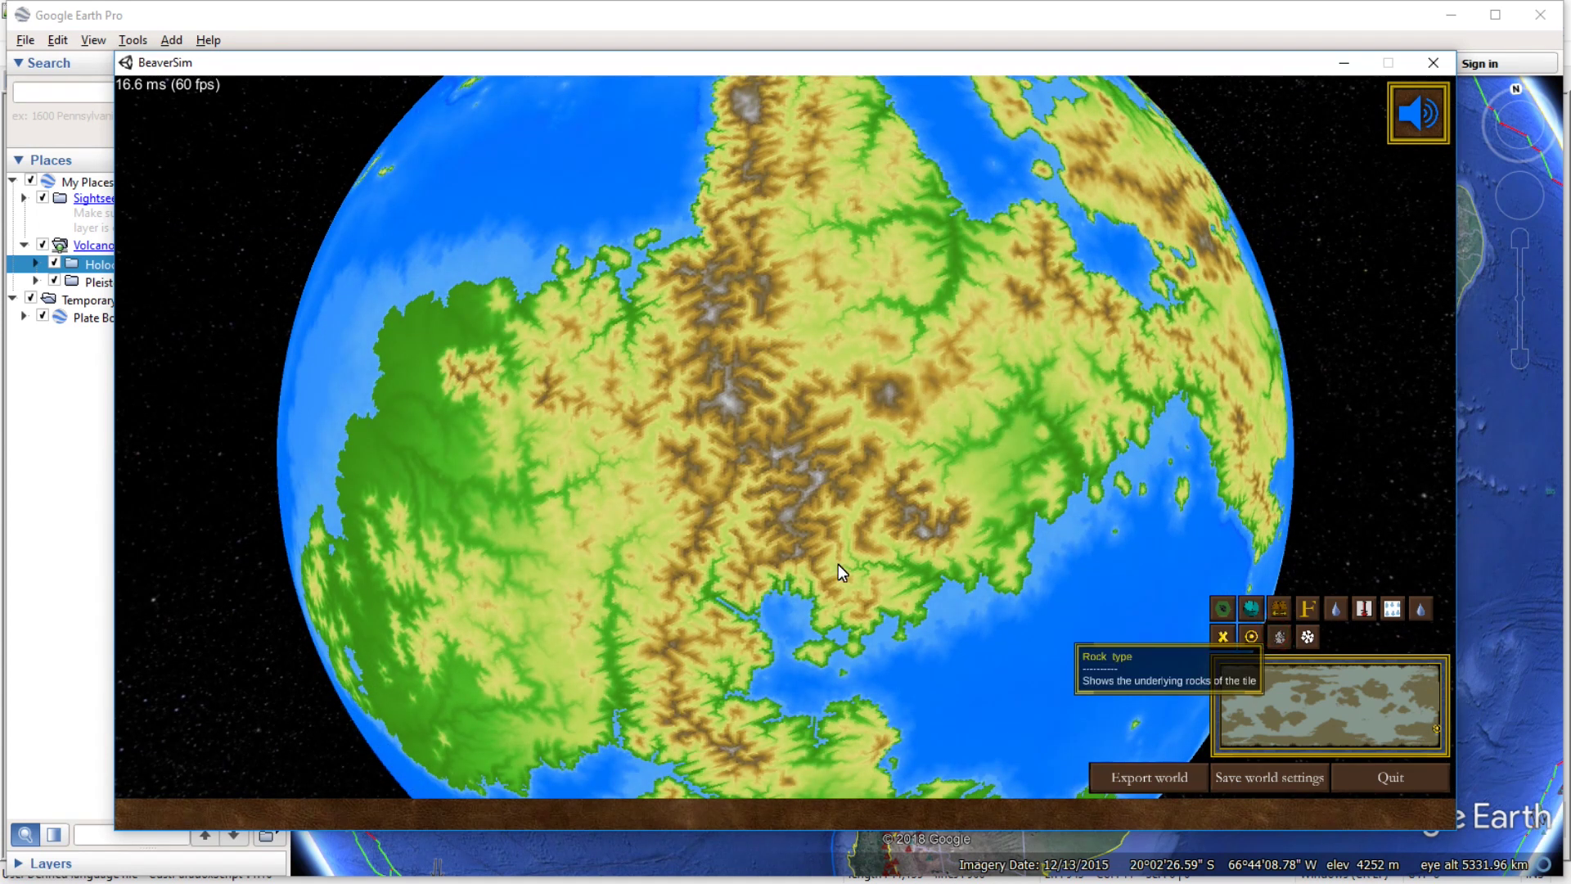
scroll(810, 544, up, 3)
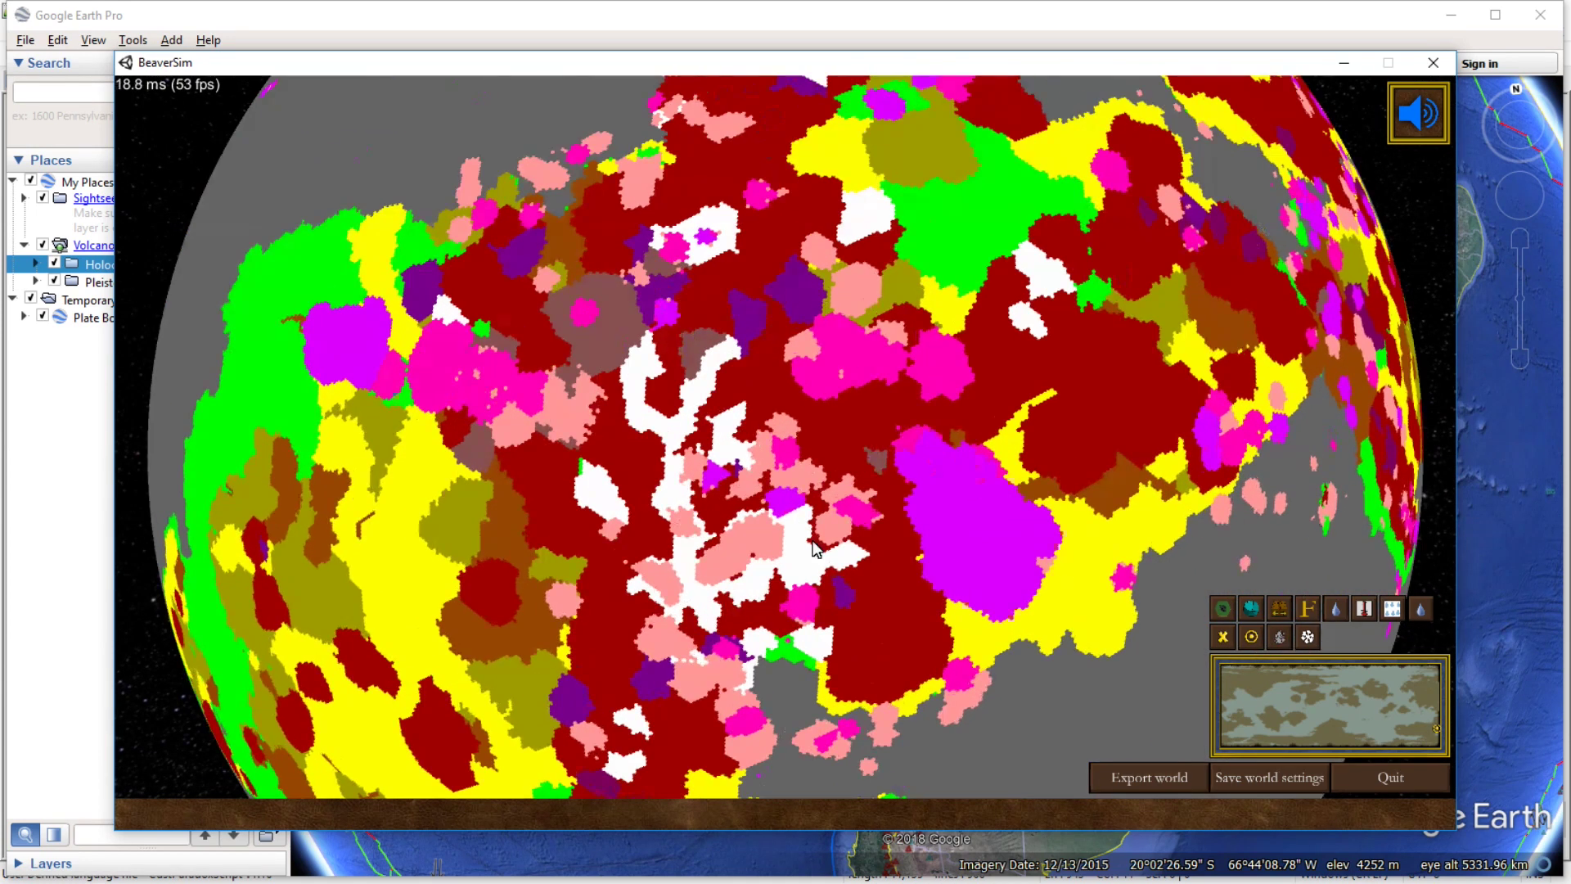
Inspect the tile details of the dark purple rock patch north of the branching white rock areas.
drag(811, 544, 846, 473)
key(w)
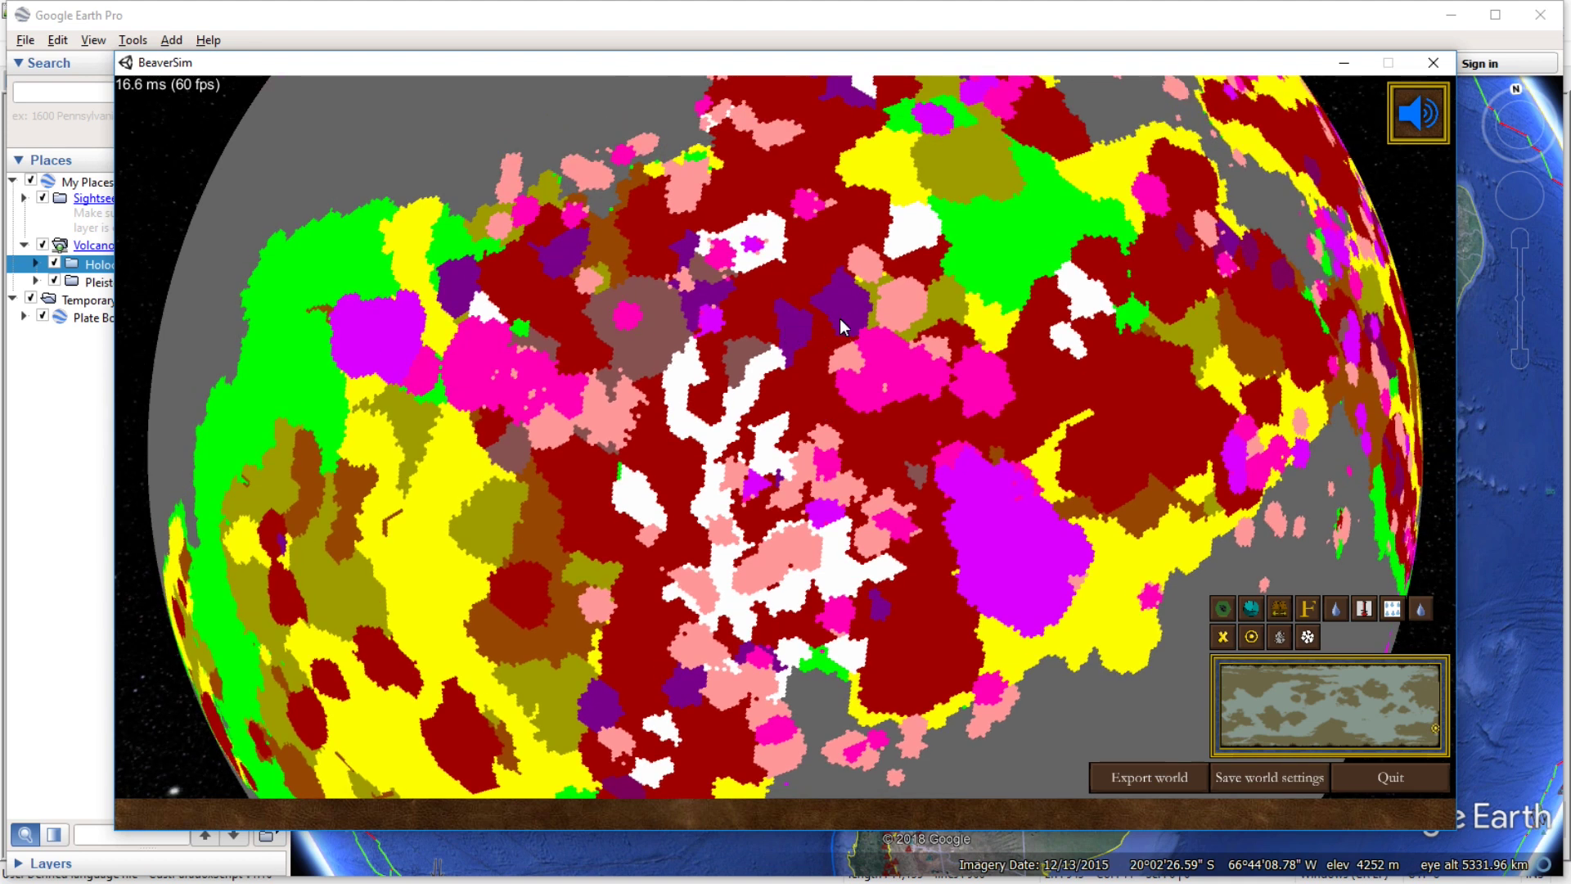
click(840, 317)
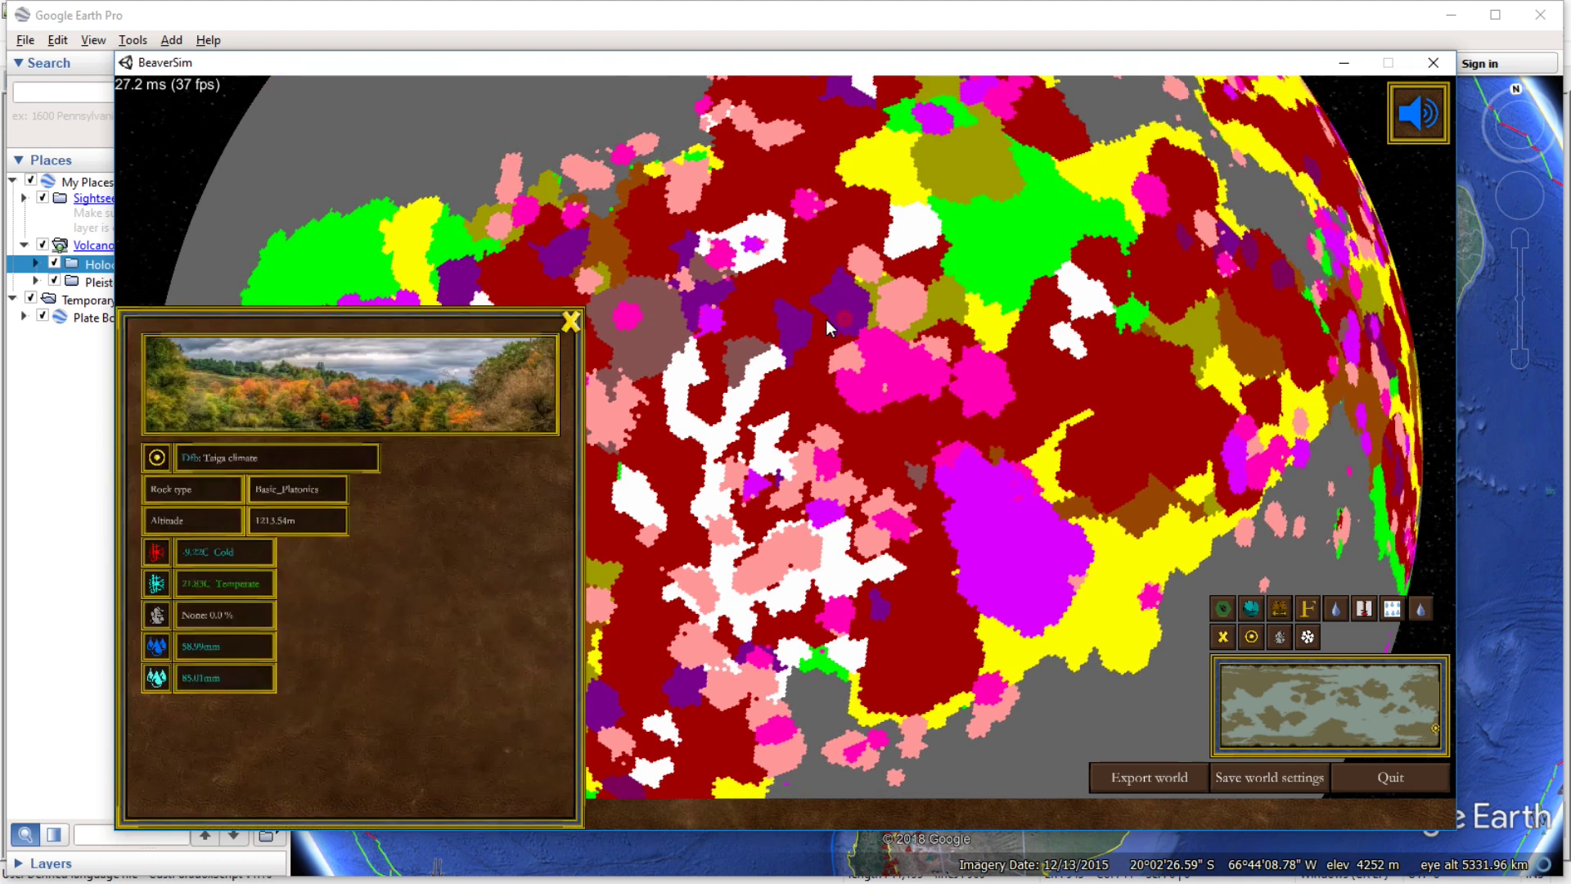
click(571, 321)
scroll(806, 487, up, 2)
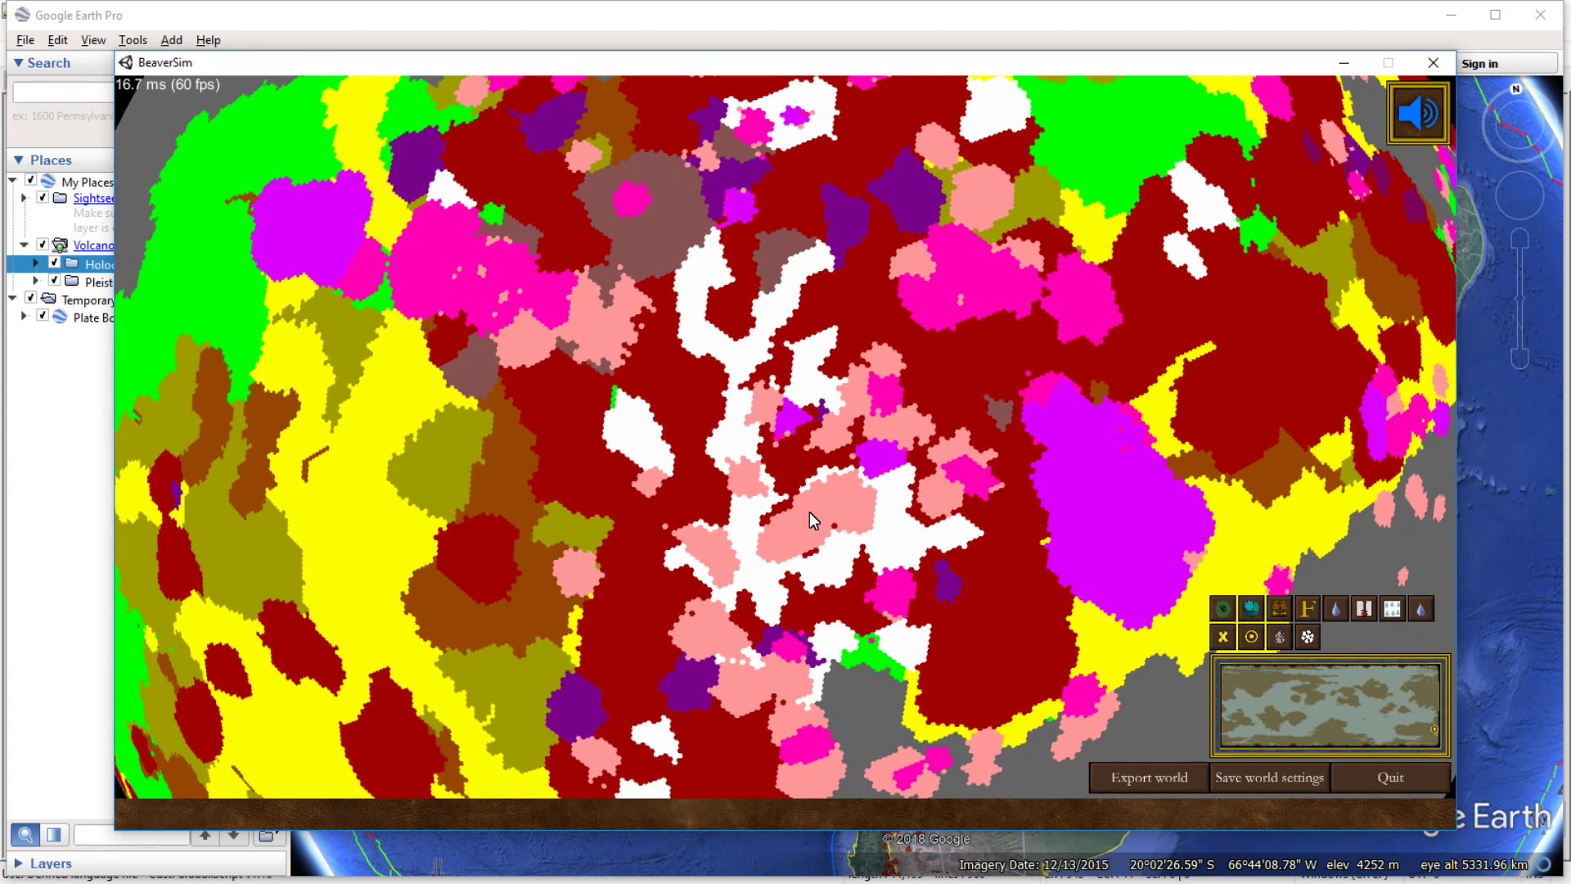
Show the terrain map of another continent and survey its southern coasts, bays and peninsulas.
scroll(813, 507, down, 6)
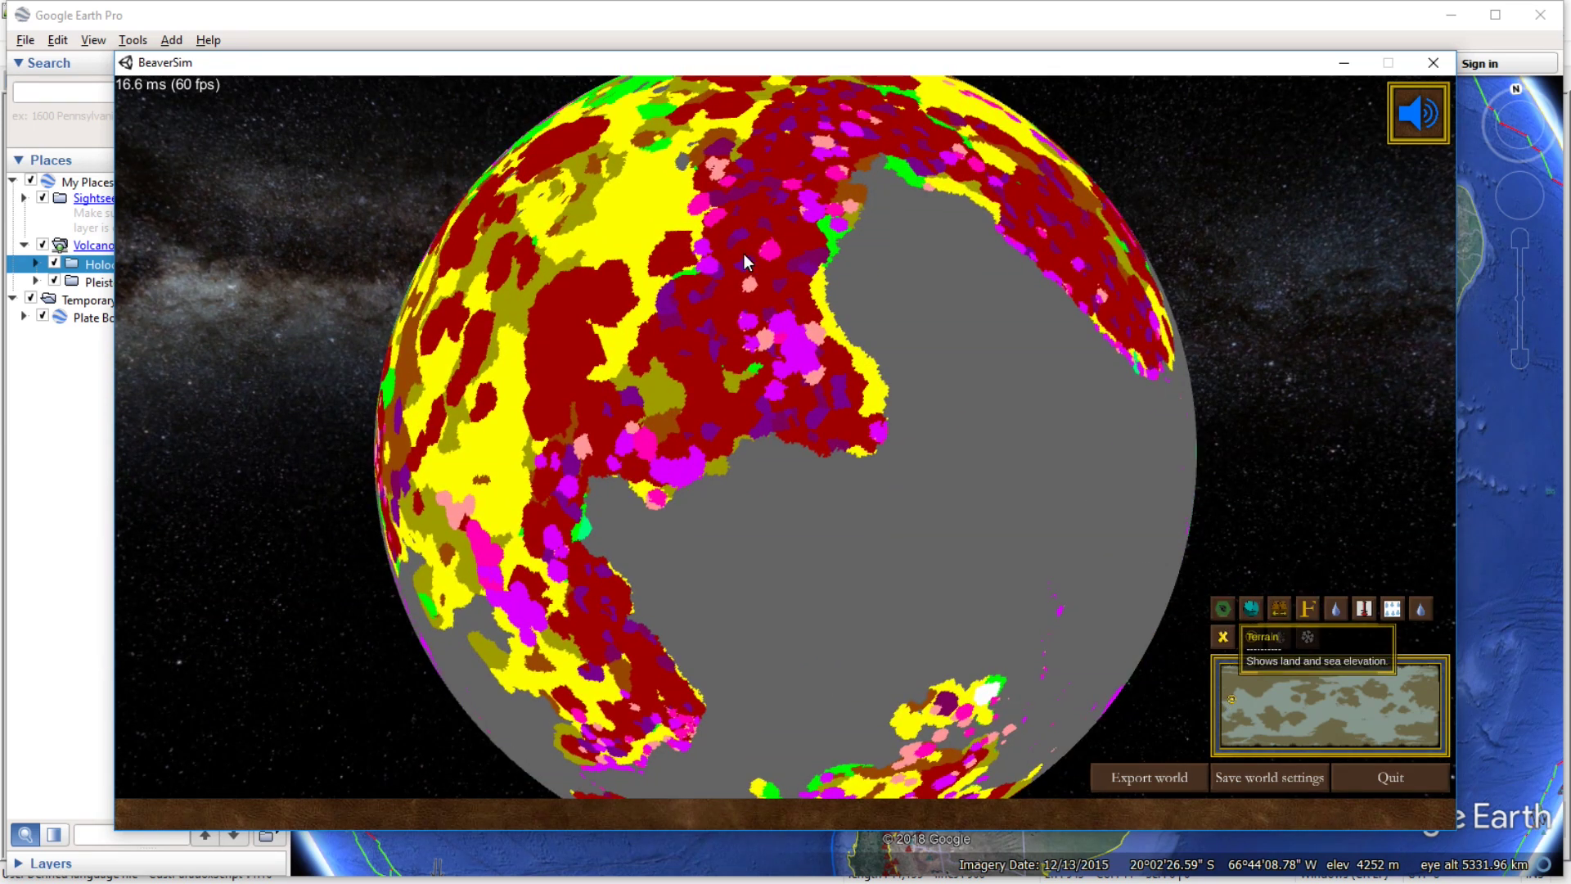
scroll(784, 492, up, 4)
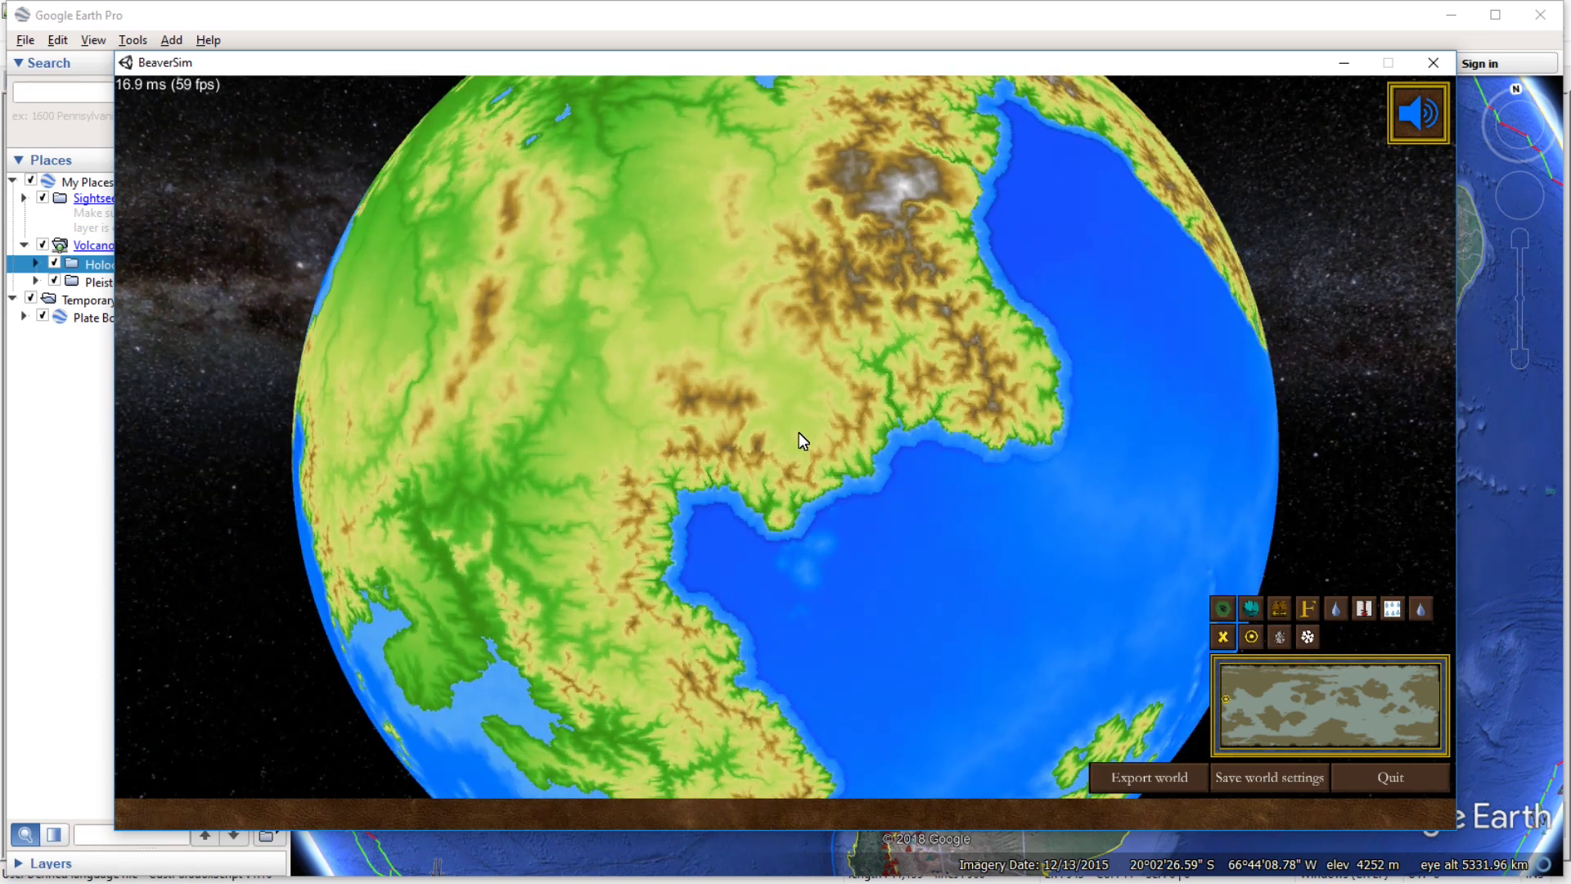
mouse_move(902, 517)
mouse_down()
mouse_move(1072, 377)
mouse_move(1141, 278)
mouse_up()
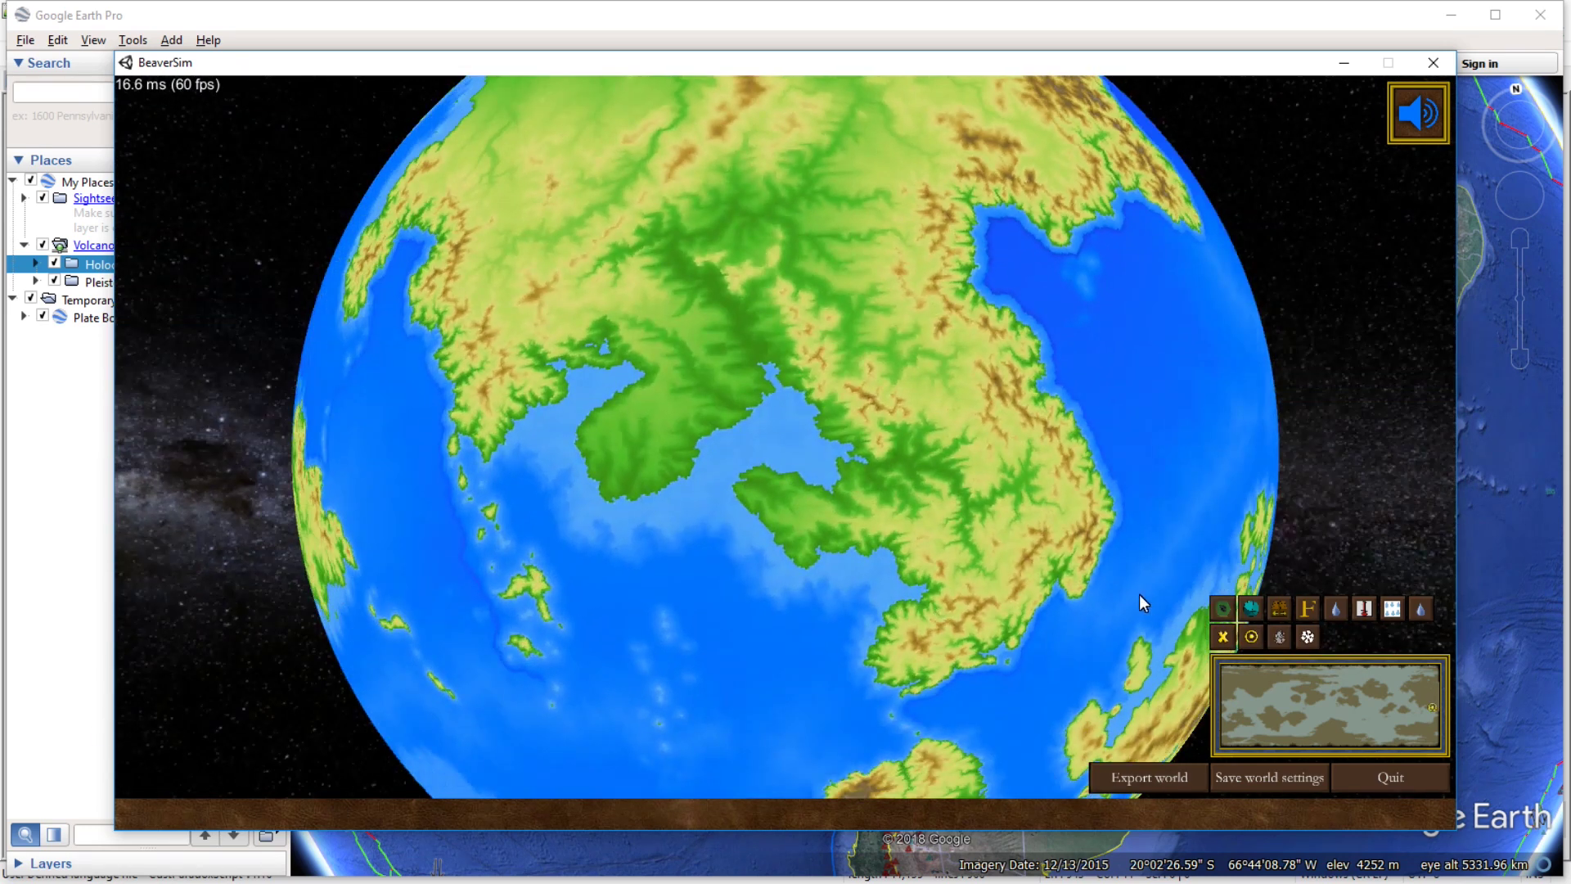
drag(1064, 393, 1020, 375)
scroll(1019, 375, up, 5)
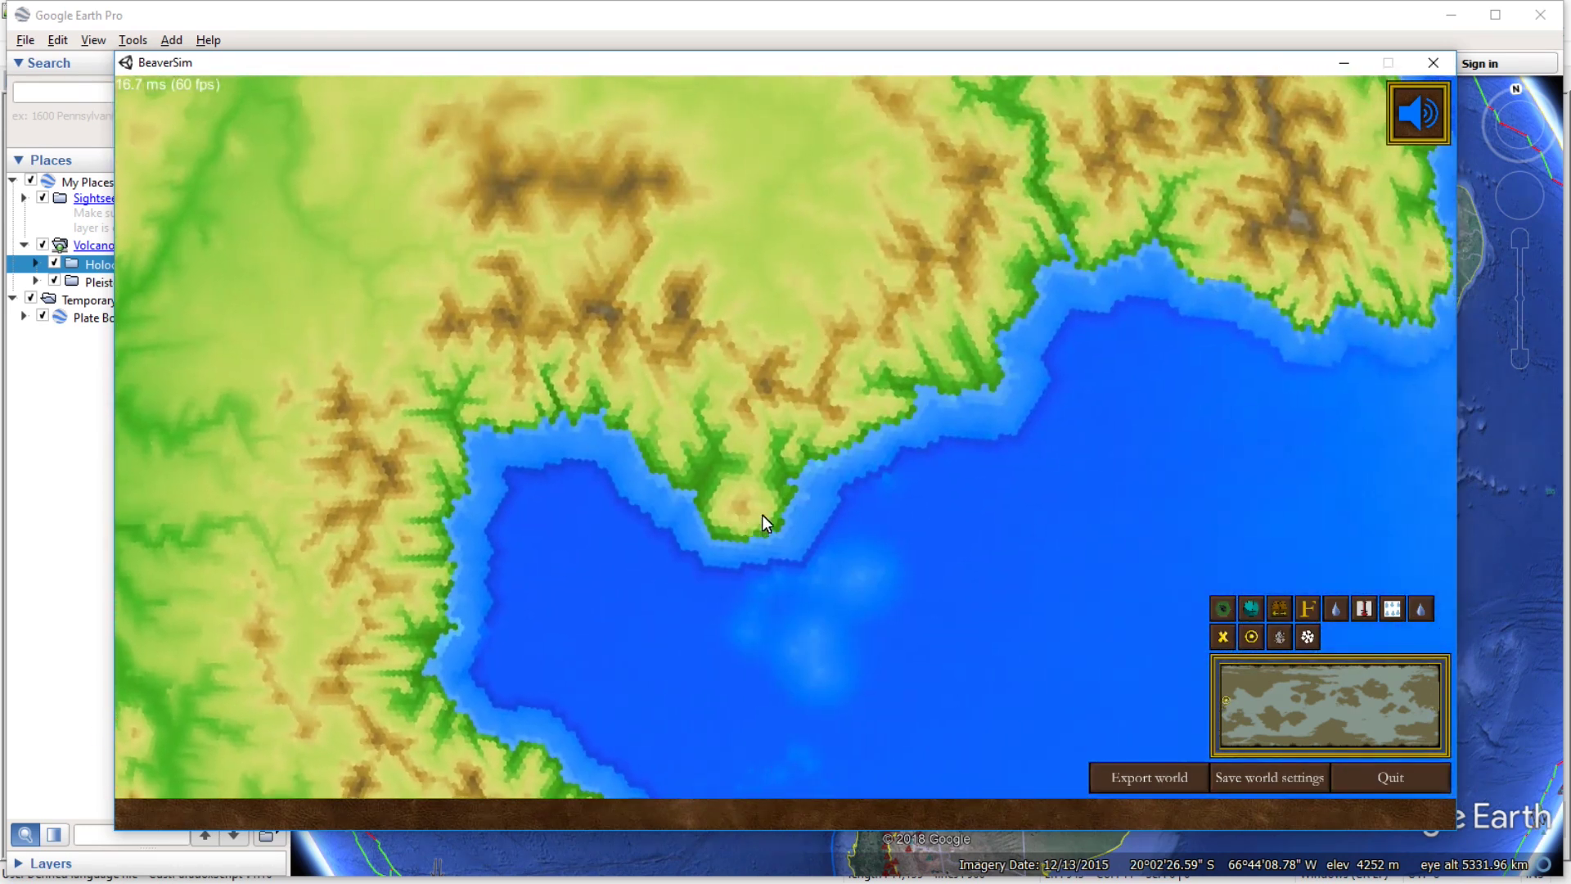
Follow the mountainous coast from the southern headland north past the white-peaked massif to the head of the gulf.
key(w)
key(d)
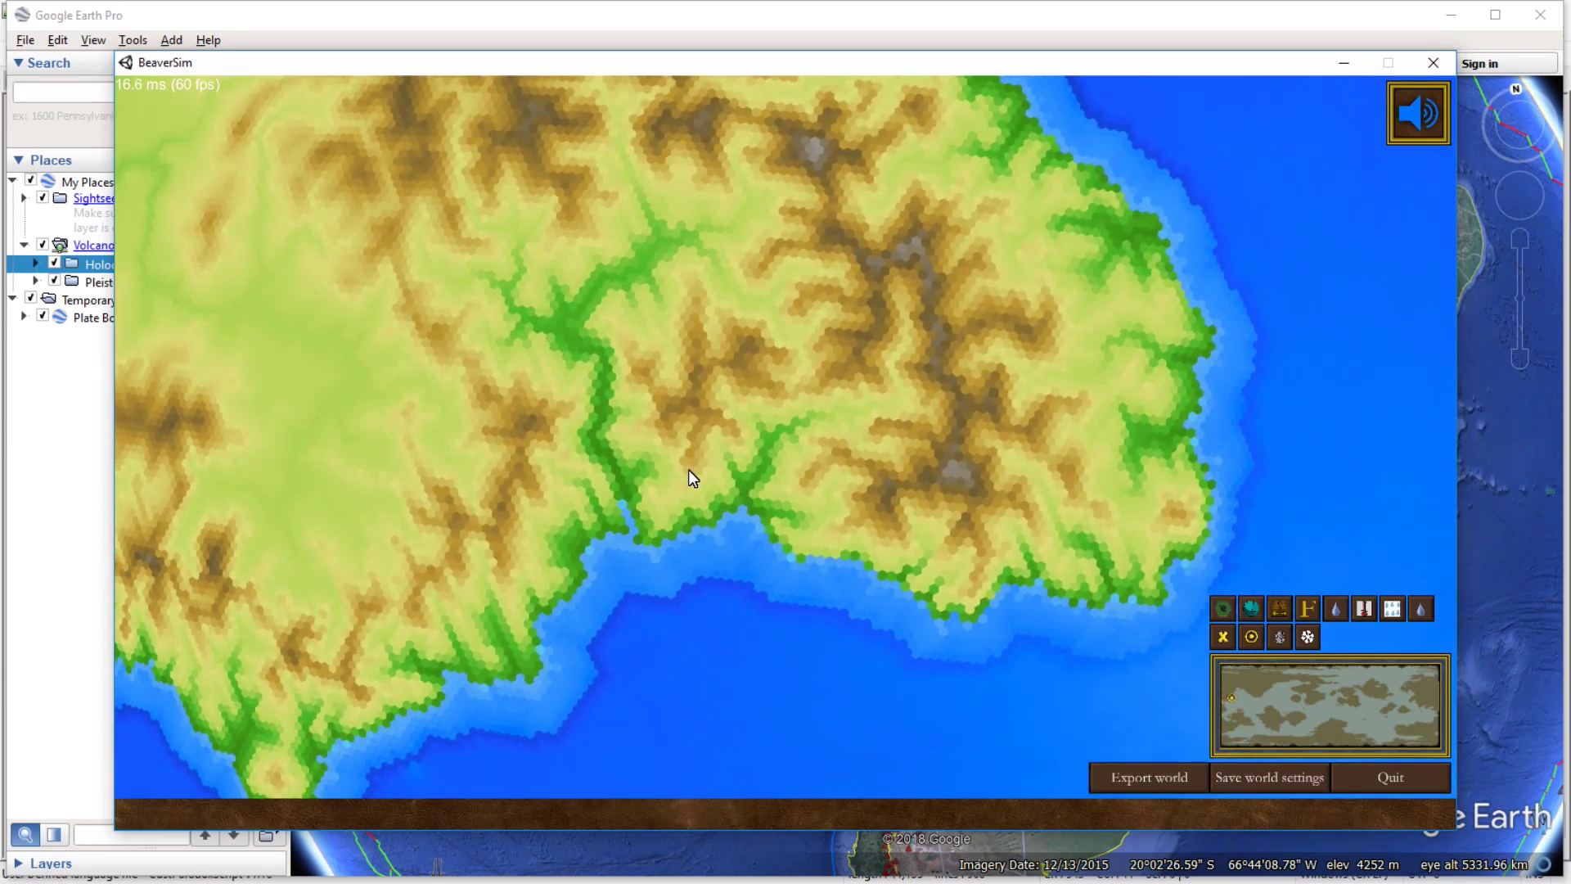
key(d)
key(w)
key(d)
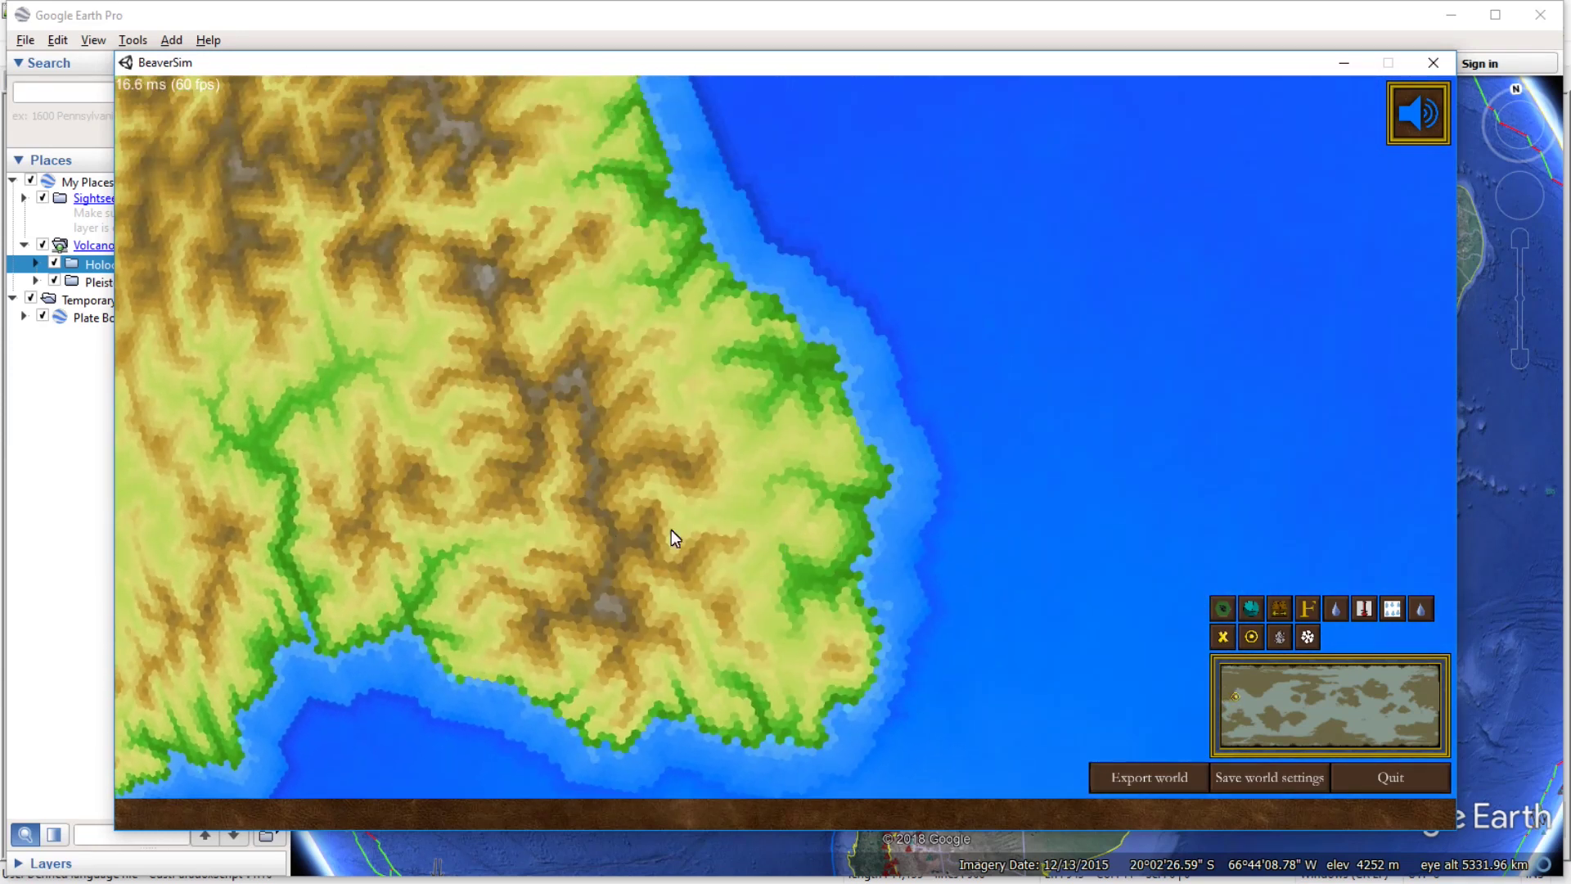
key(w)
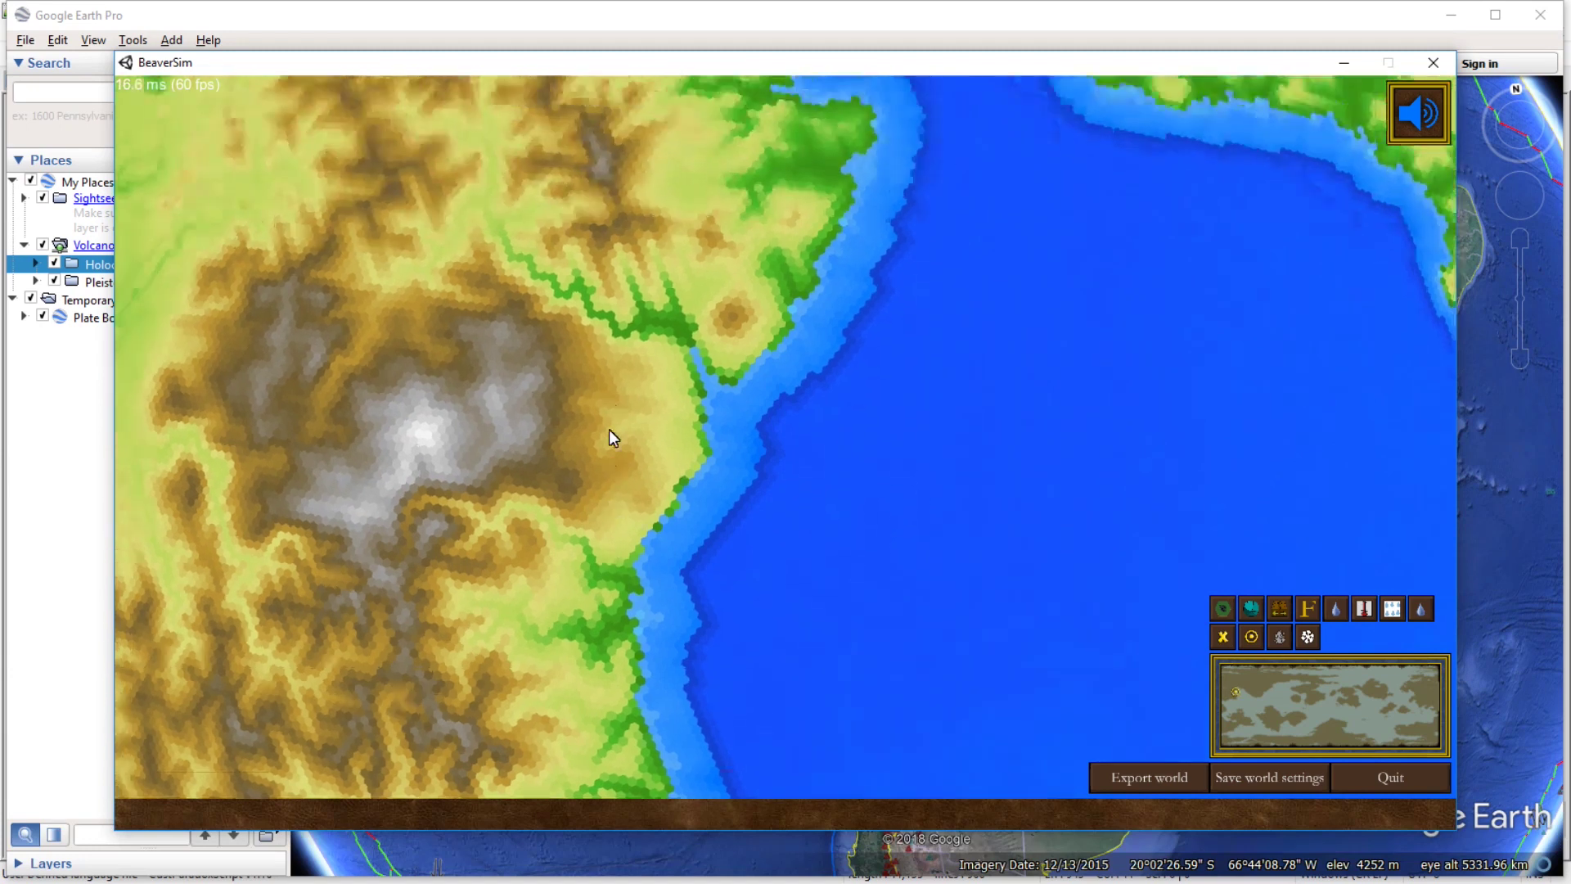
key(d)
key(a)
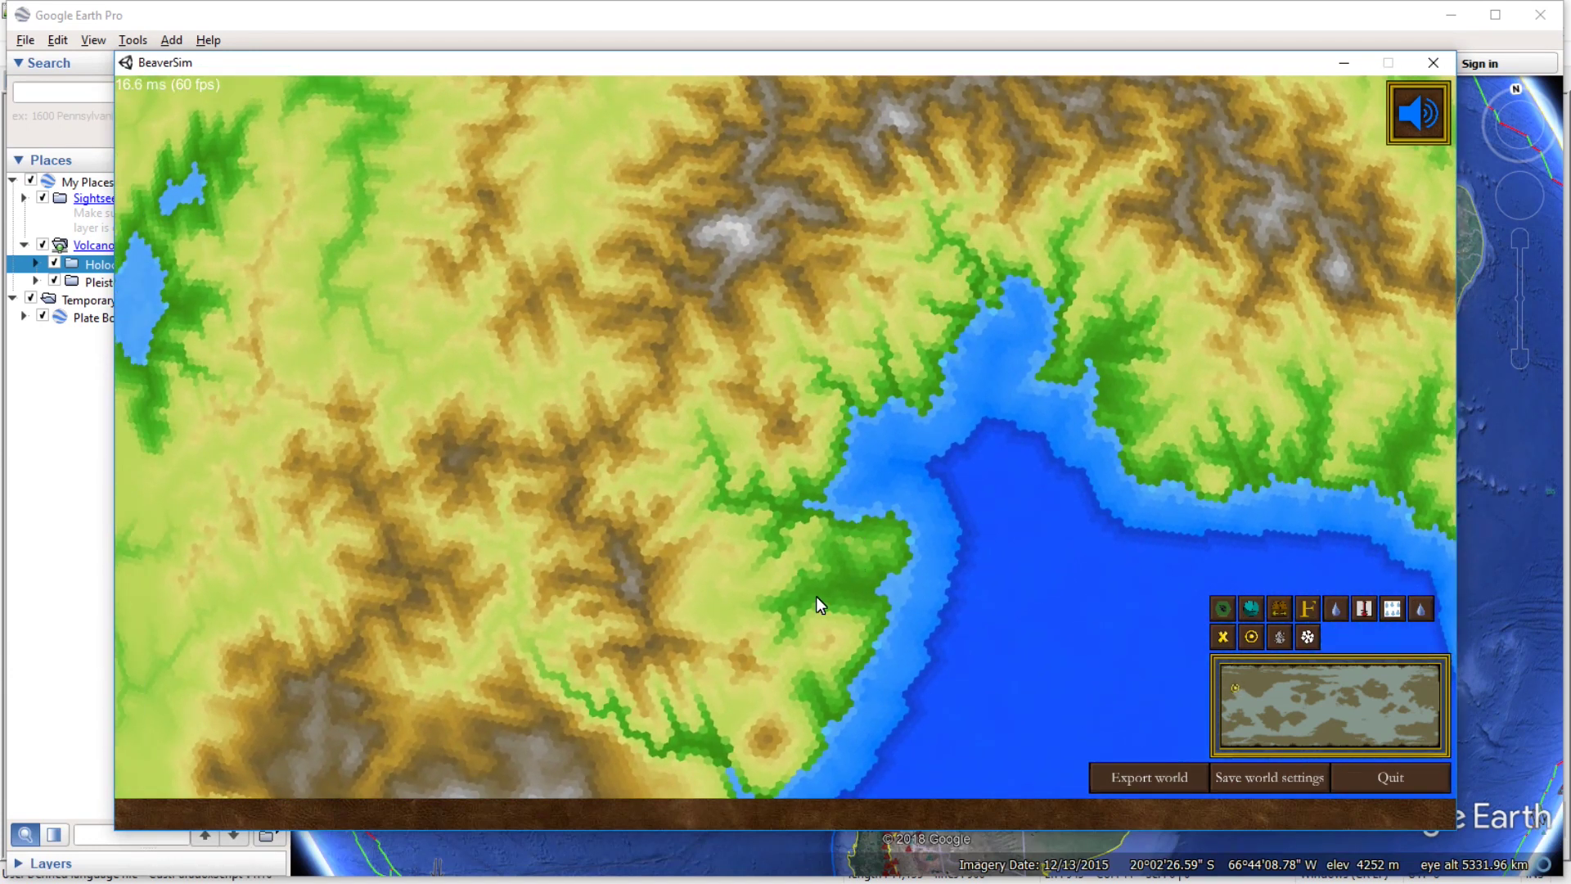
Examine the inlets and green river valleys at the head of the gulf below the surrounding mountains.
key(d)
scroll(1014, 352, up, 4)
key(w)
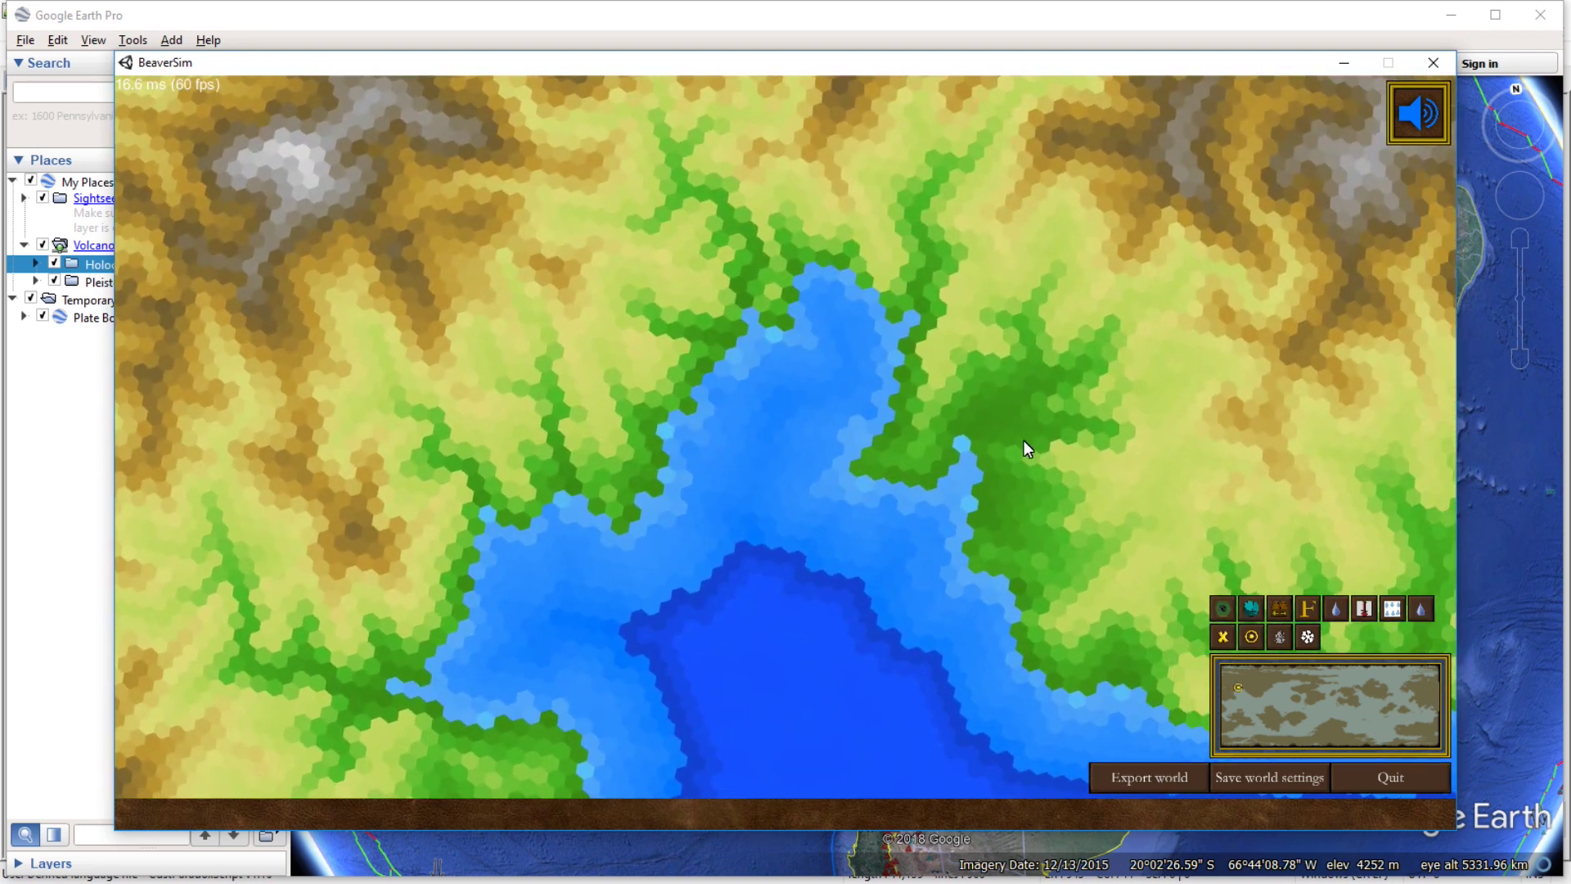
key(d)
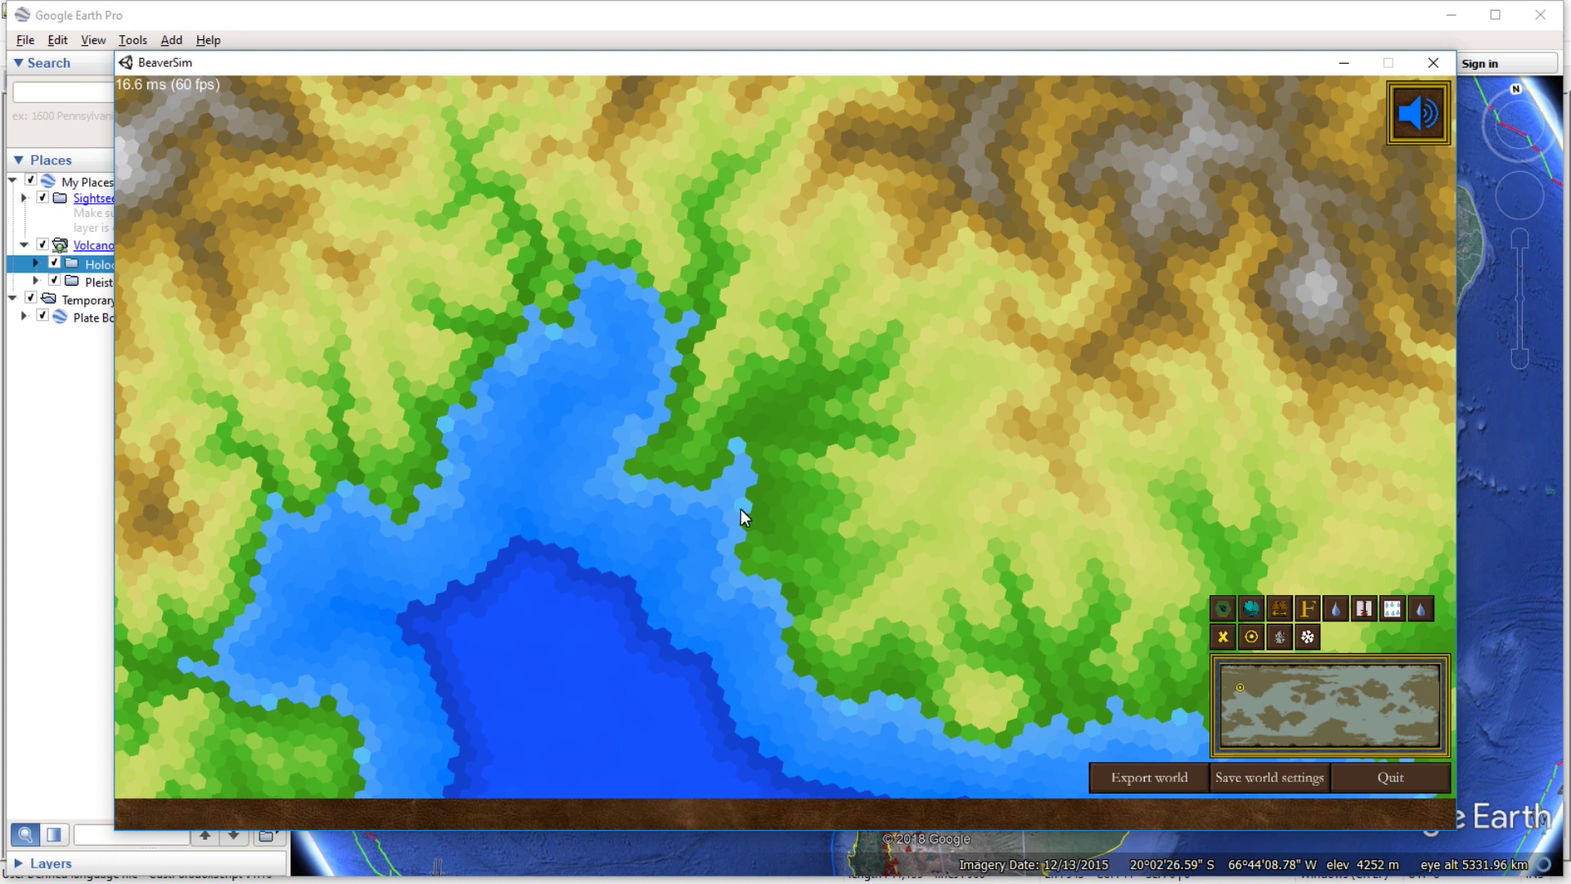
scroll(900, 429, down, 6)
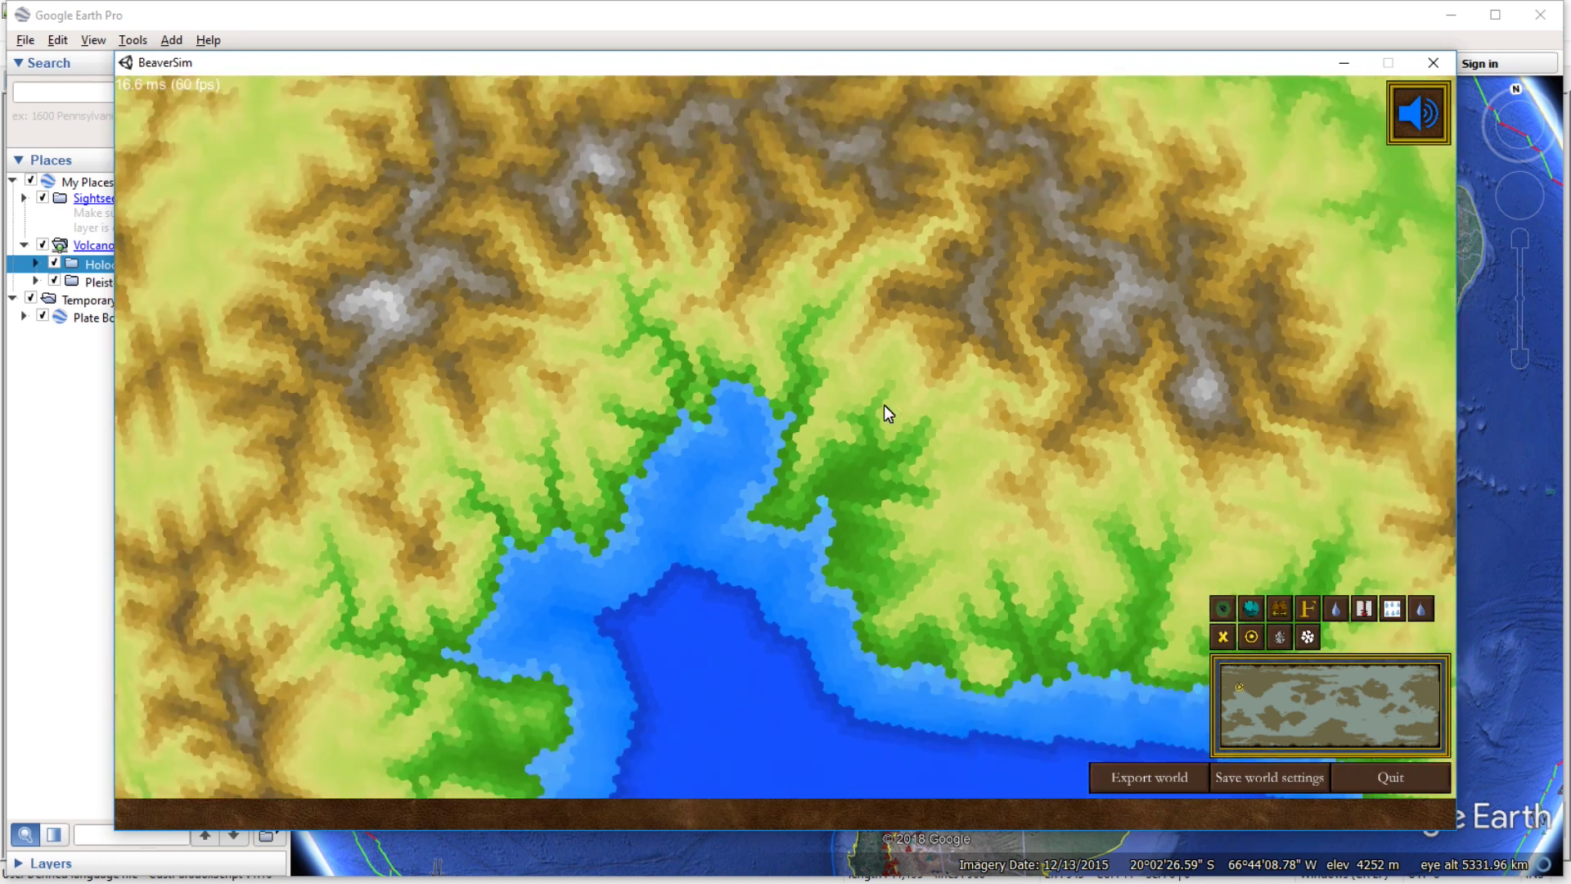
Inspect the tile details of the shallow enclosed bay near the southern tip of the land across the gulf.
scroll(905, 460, up, 6)
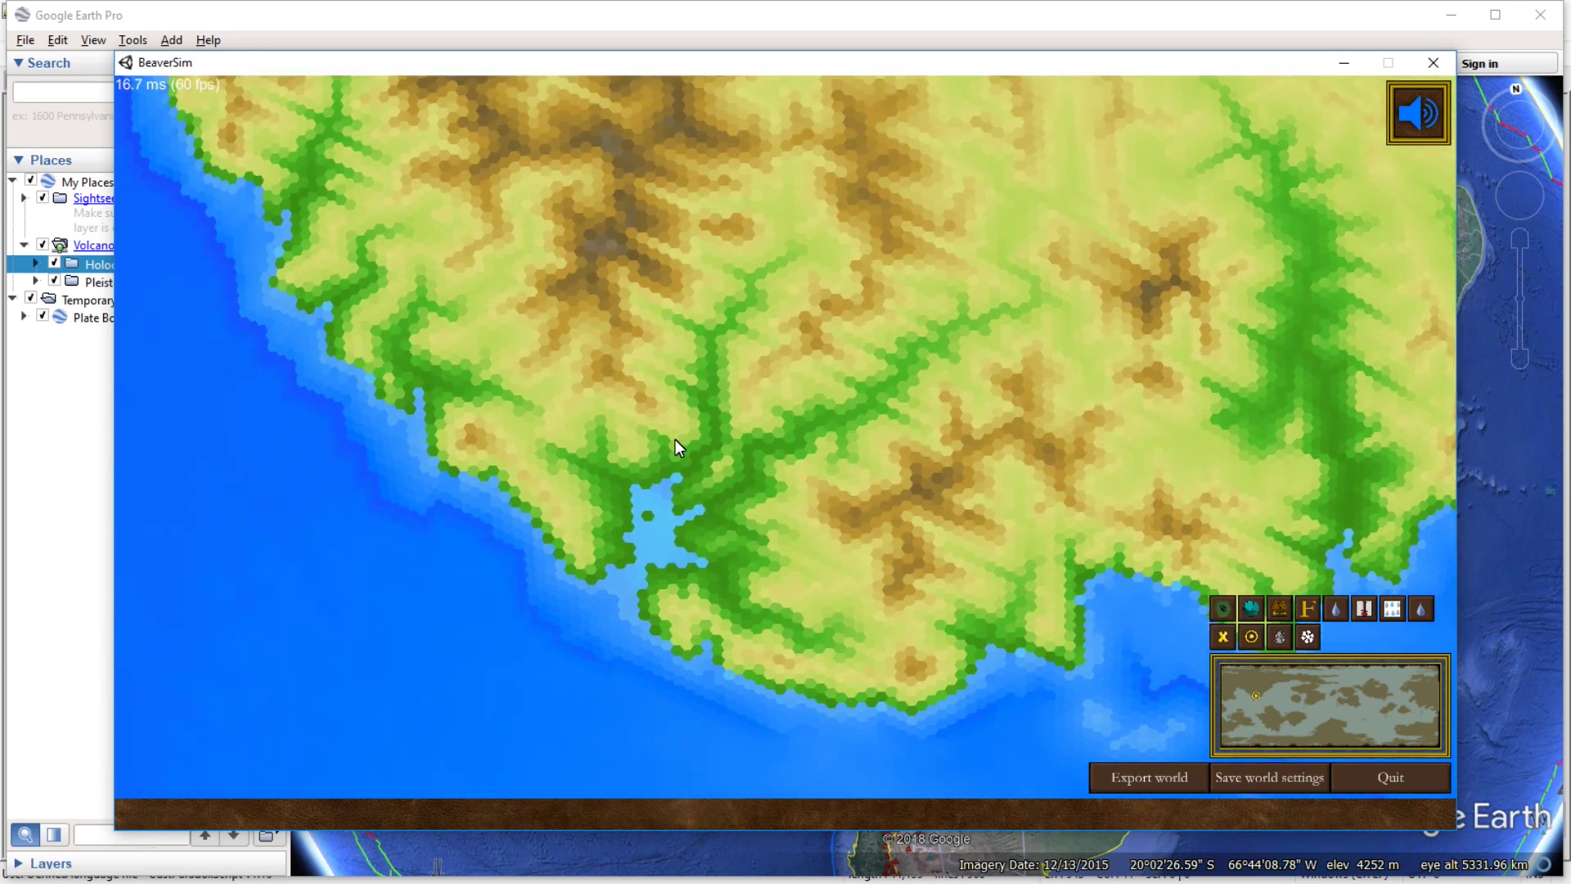
scroll(697, 522, up, 3)
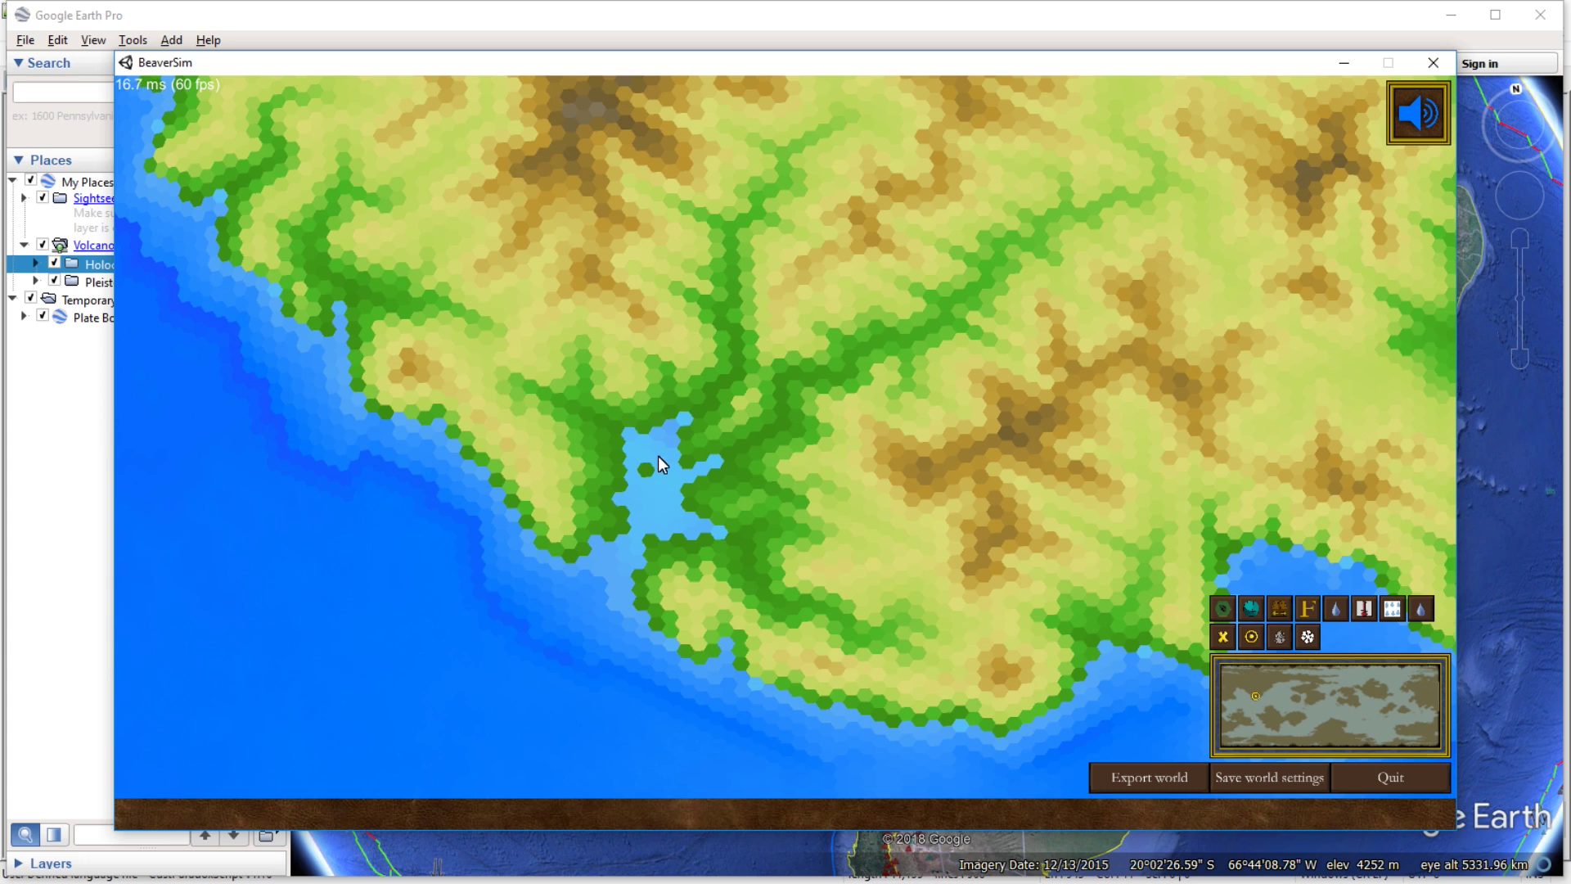
key(w)
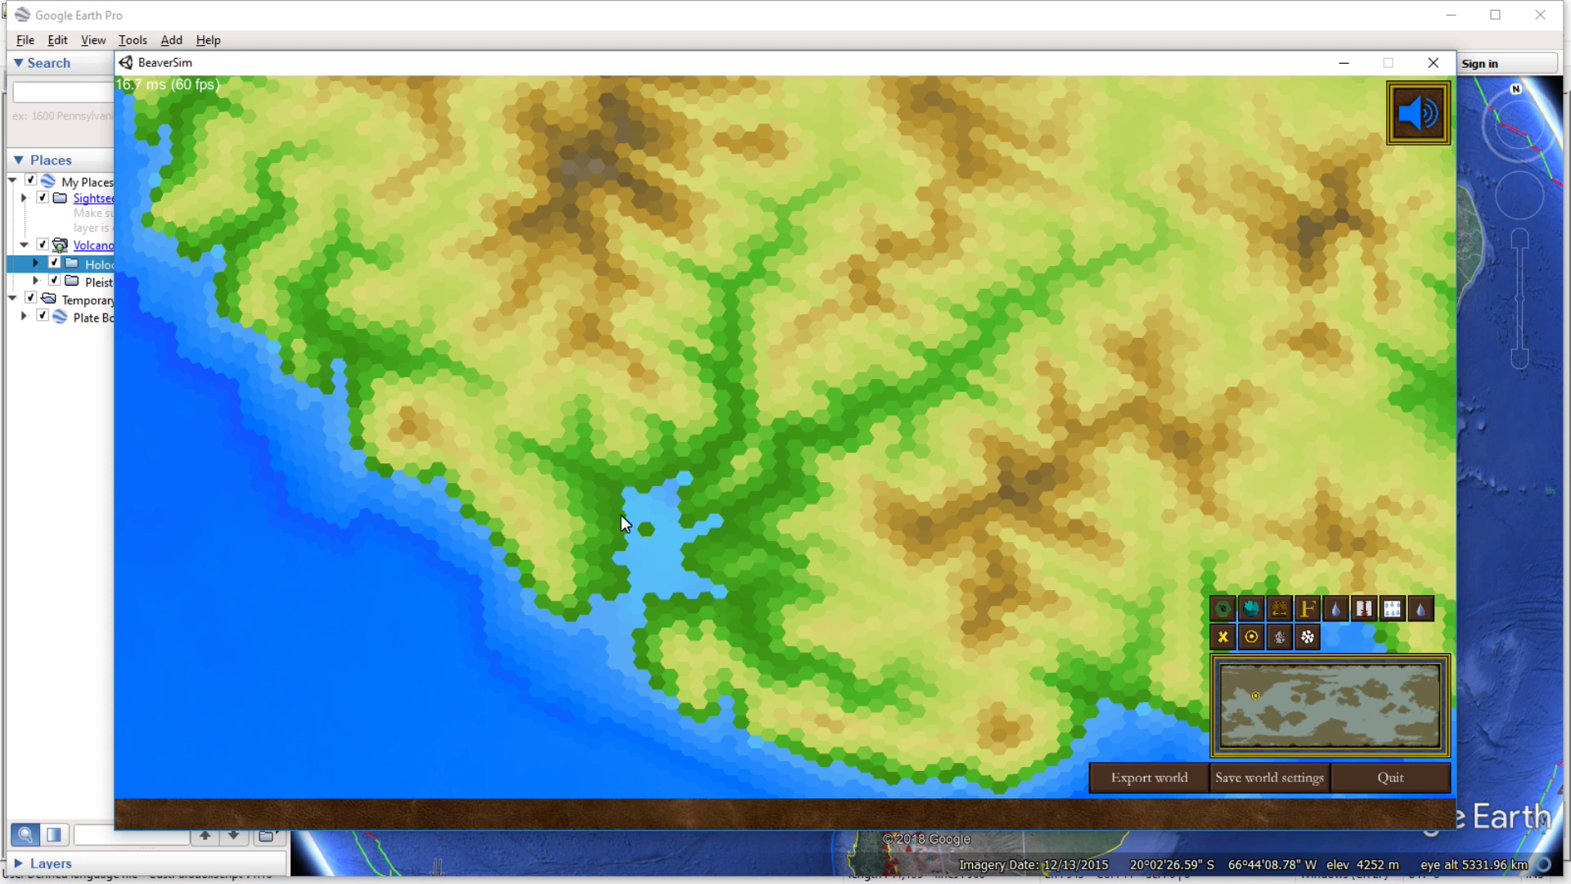
drag(657, 565, 695, 580)
click(695, 580)
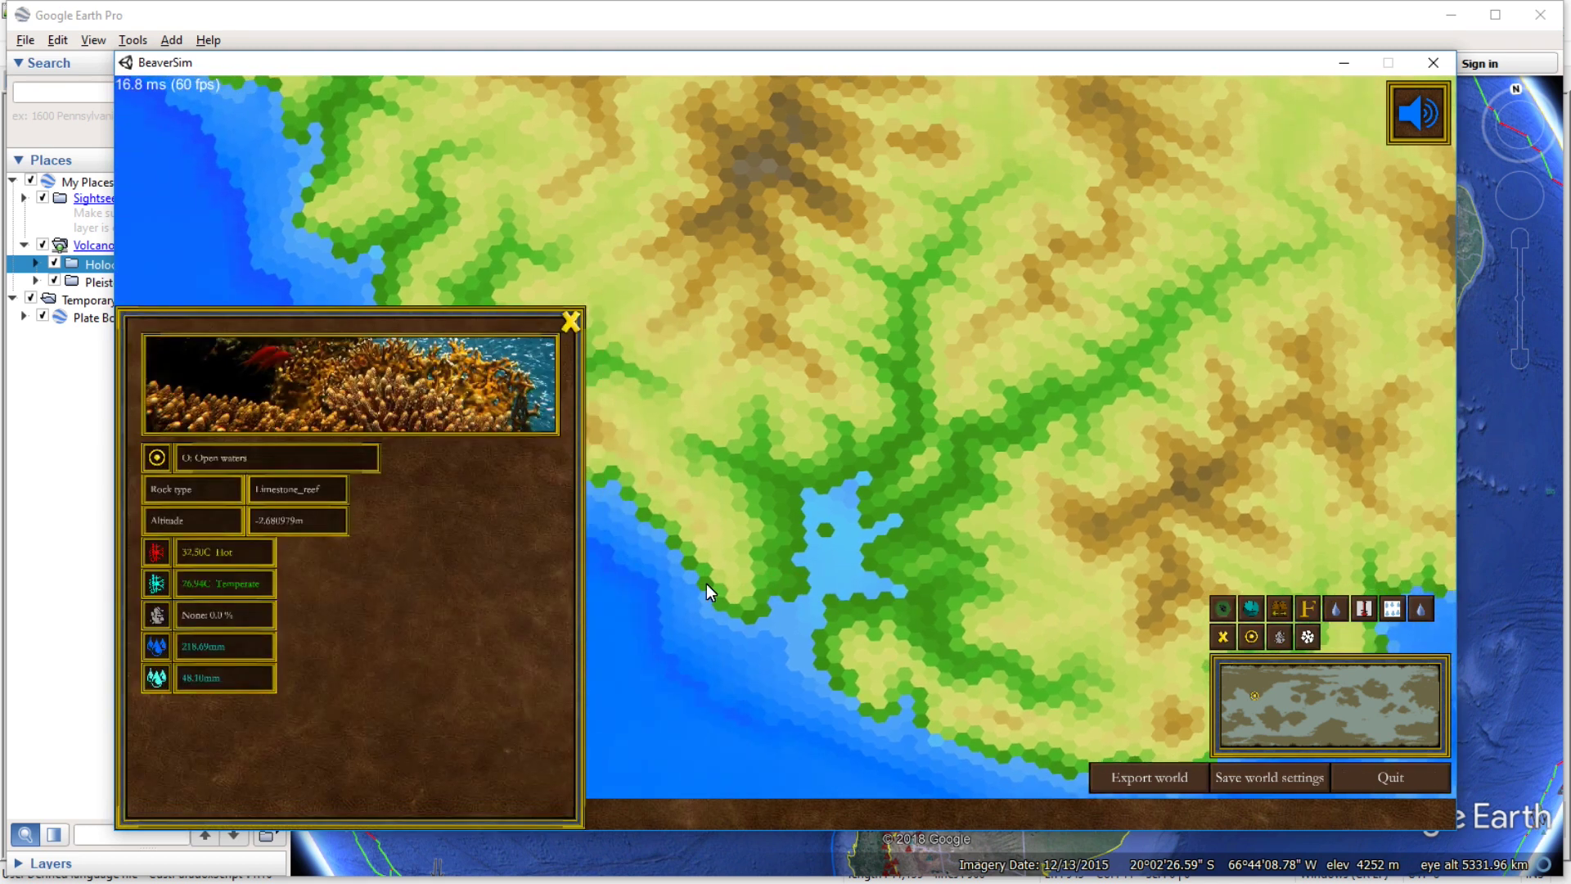
click(830, 556)
click(572, 329)
scroll(923, 494, down, 3)
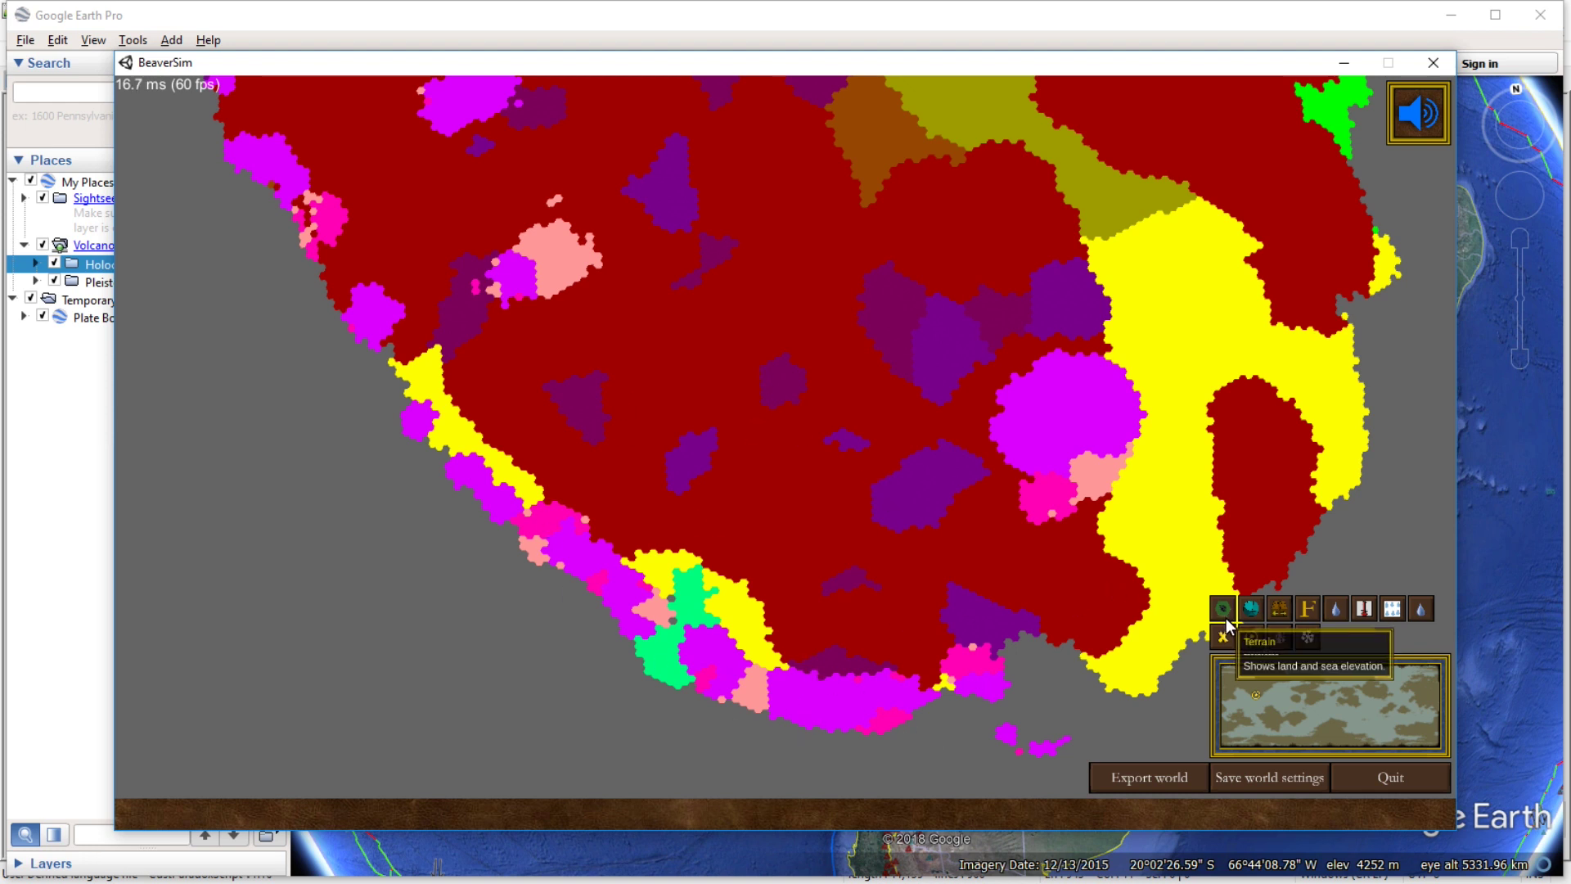
Compare the rock type and terrain maps of the coastal strip around the enclosed bay.
key(s)
key(a)
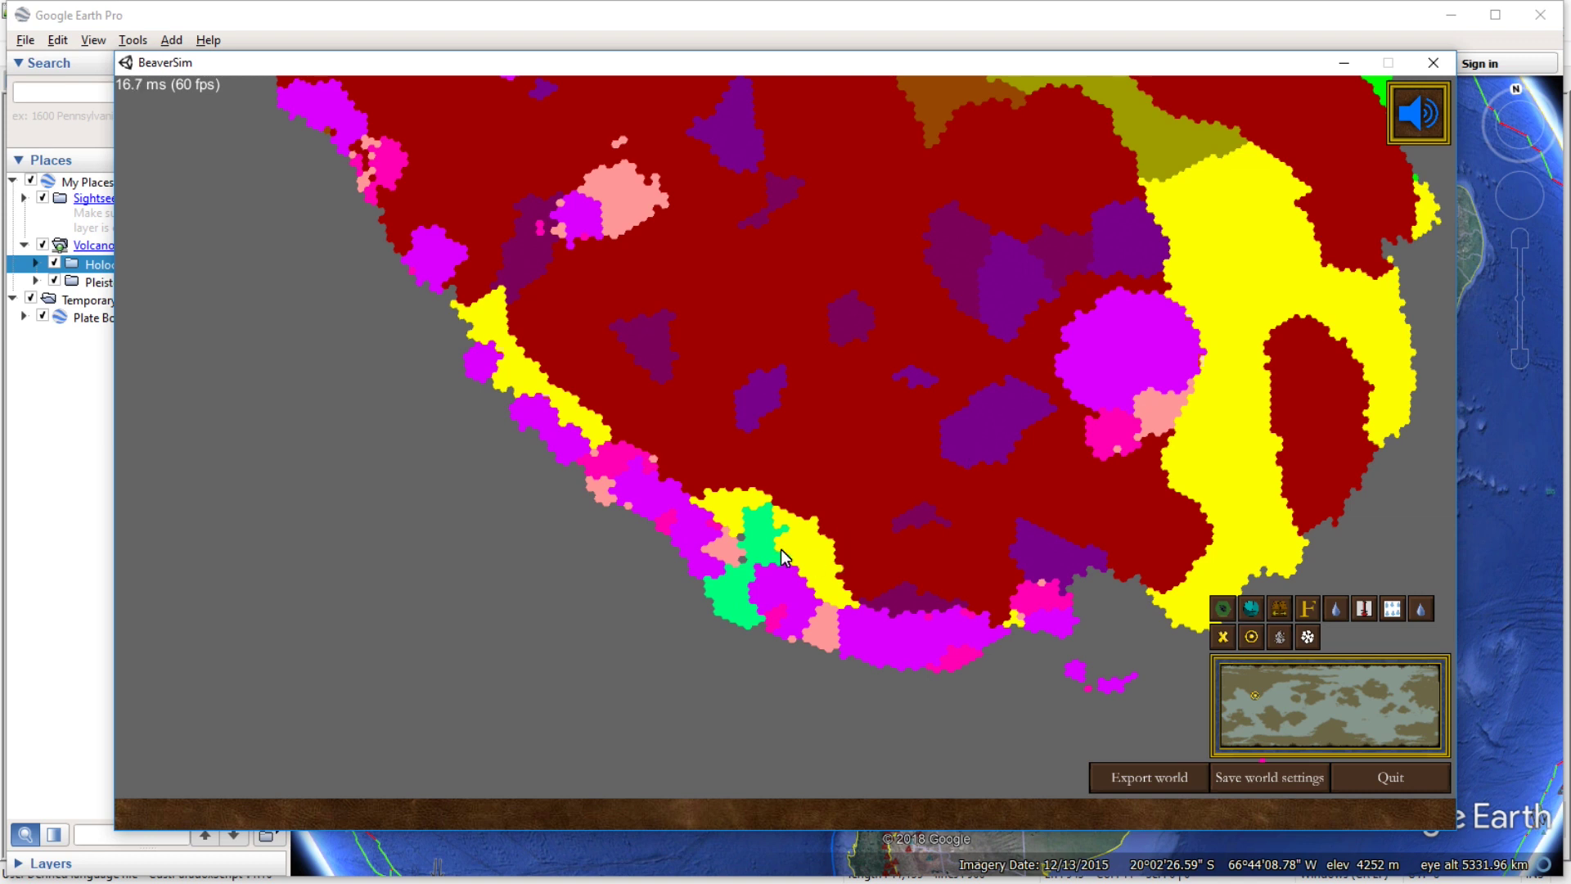
key(a)
key(s)
key(s)
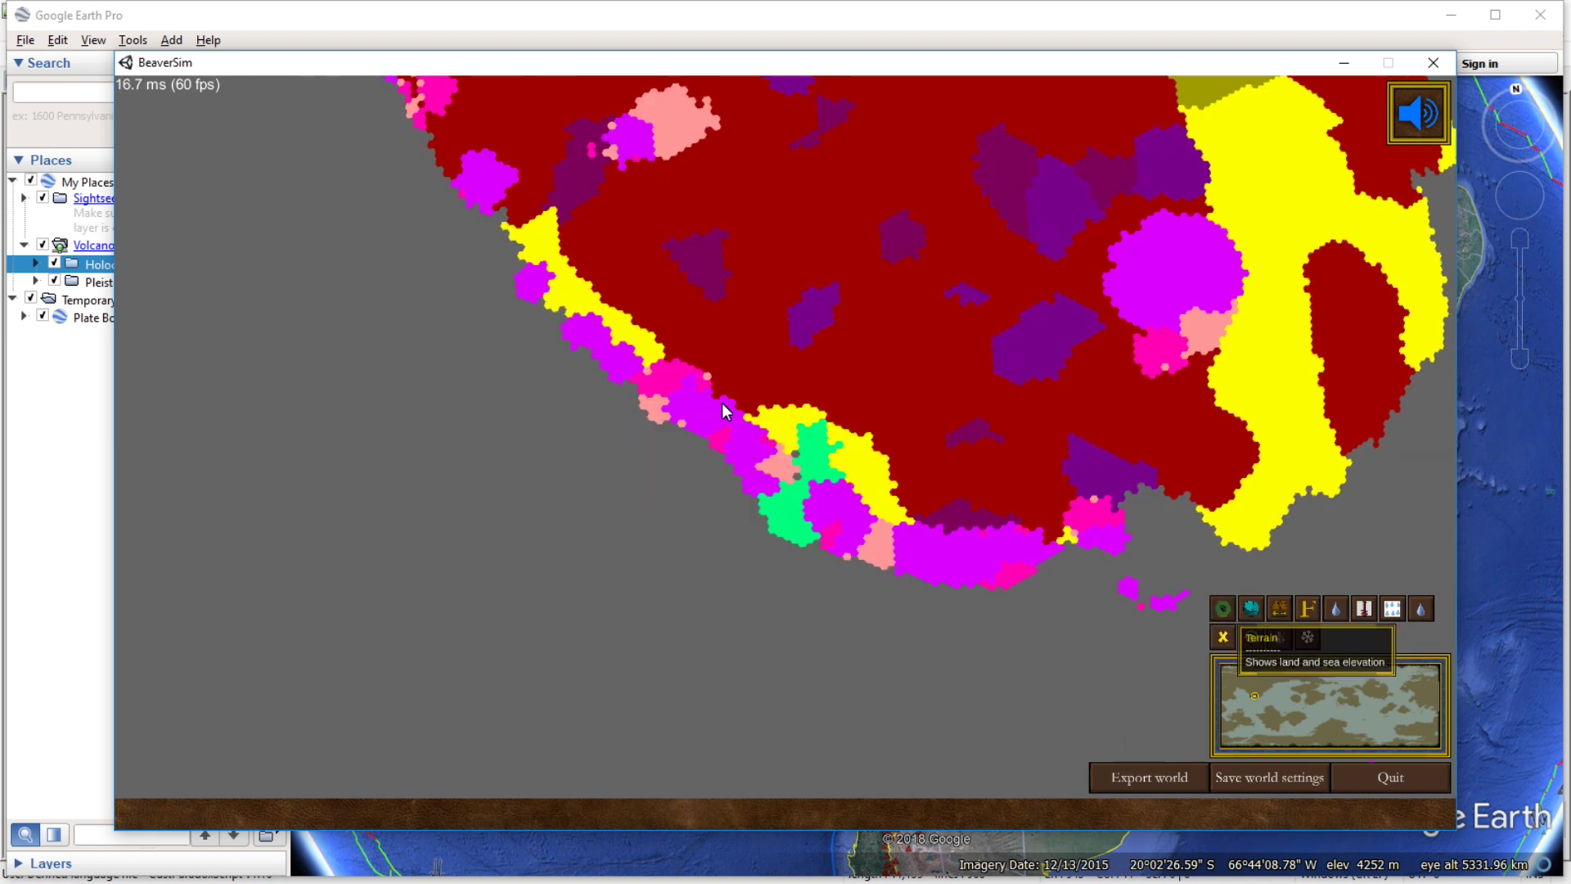
key(a)
scroll(802, 526, up, 5)
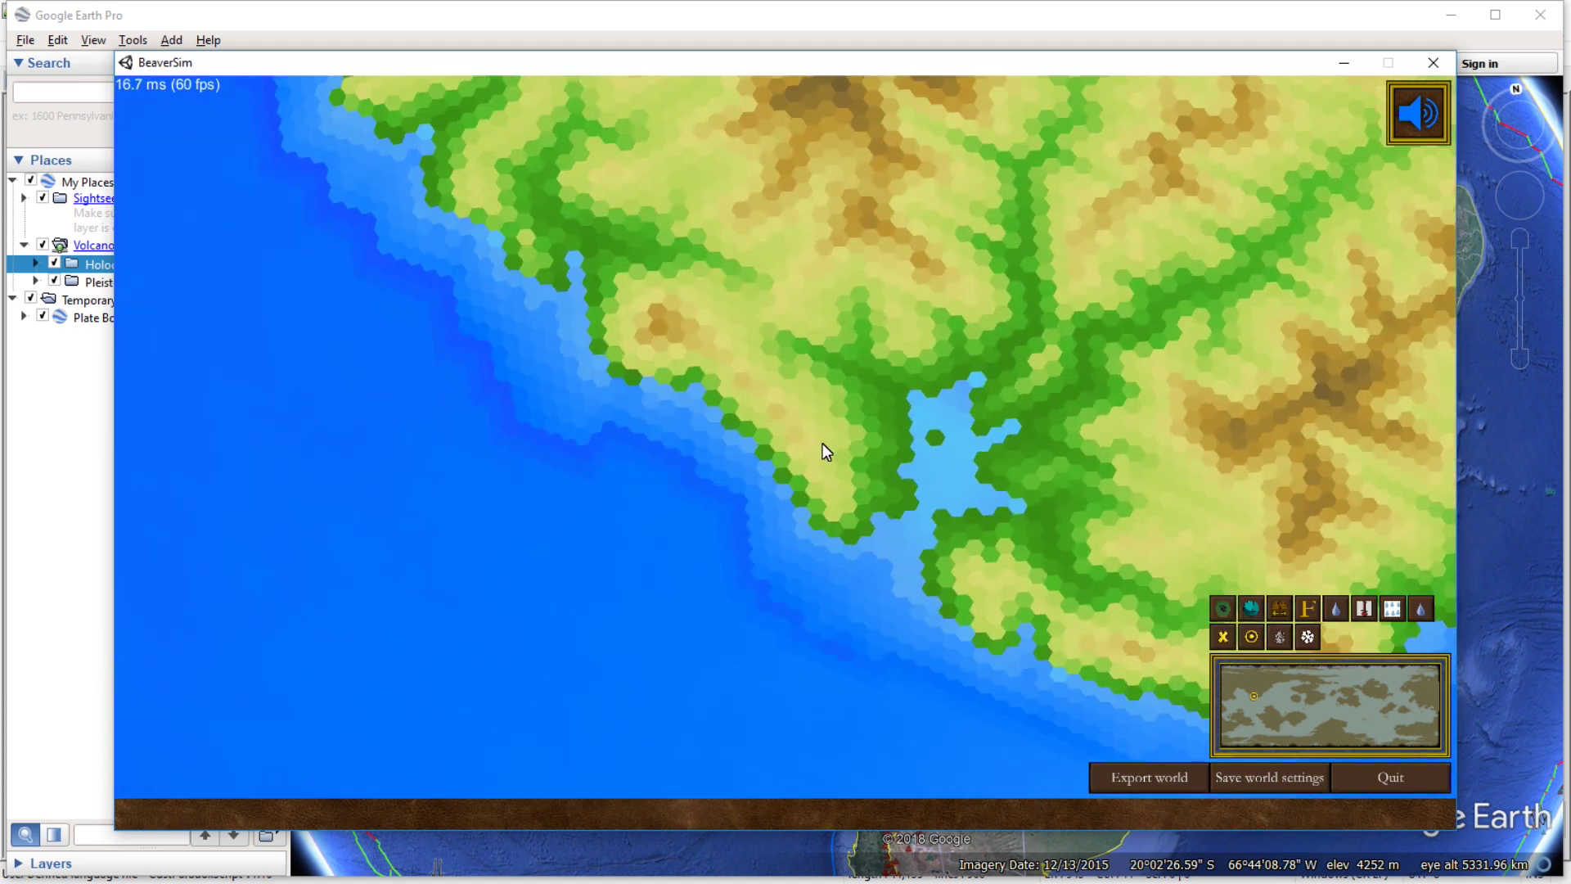
Trace the terrain along the steep southwestern coast from the enclosed bay back up to the gulf.
scroll(933, 452, down, 5)
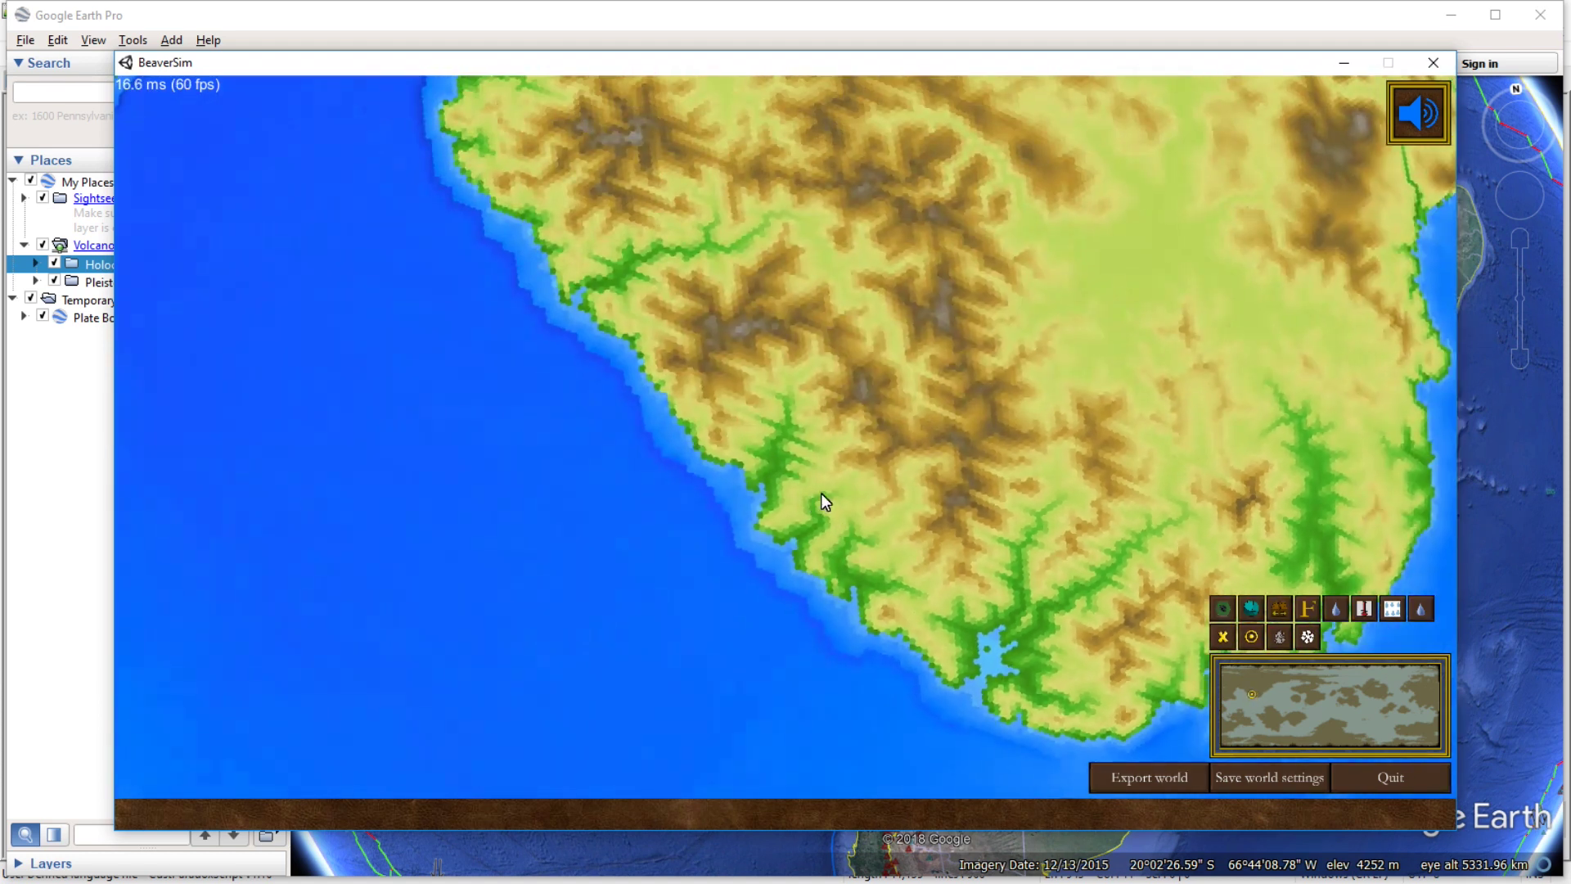
scroll(744, 478, down, 3)
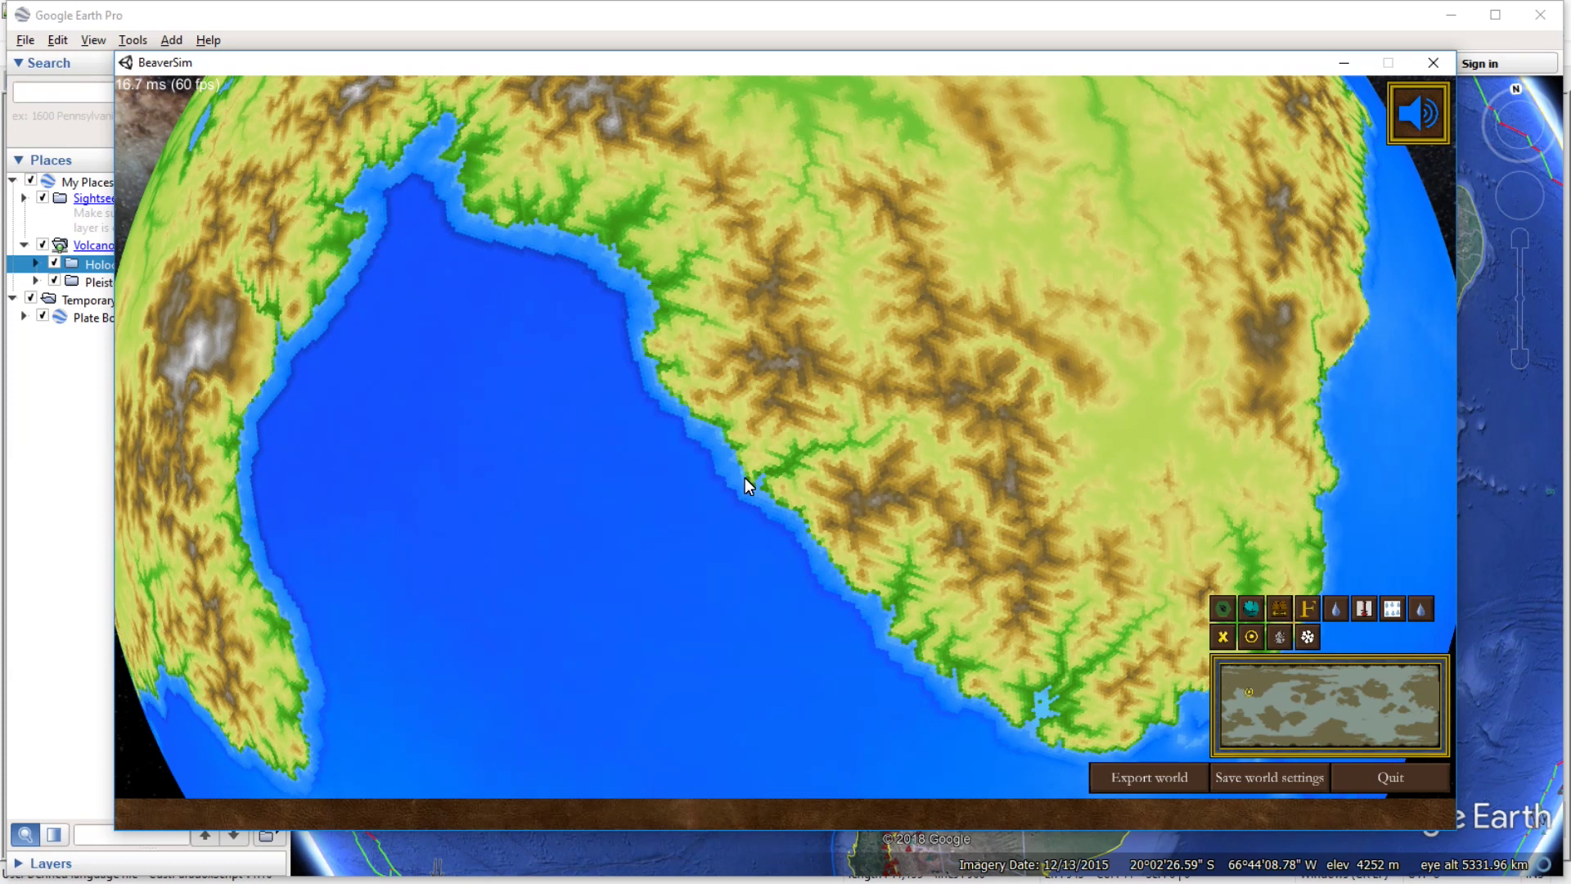
scroll(745, 477, up, 2)
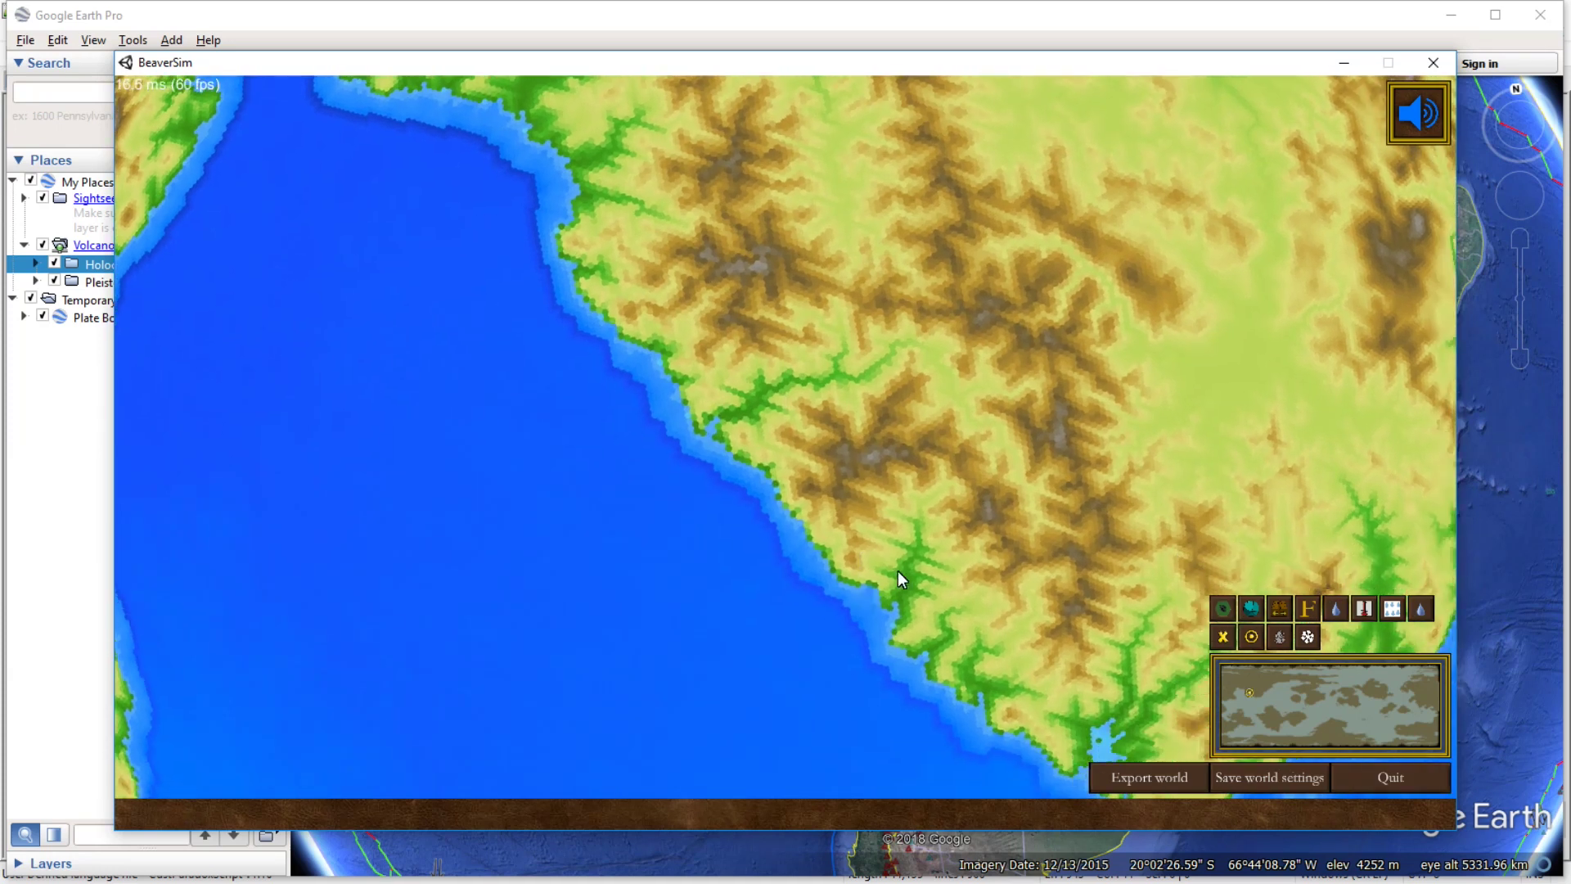
scroll(951, 642, up, 5)
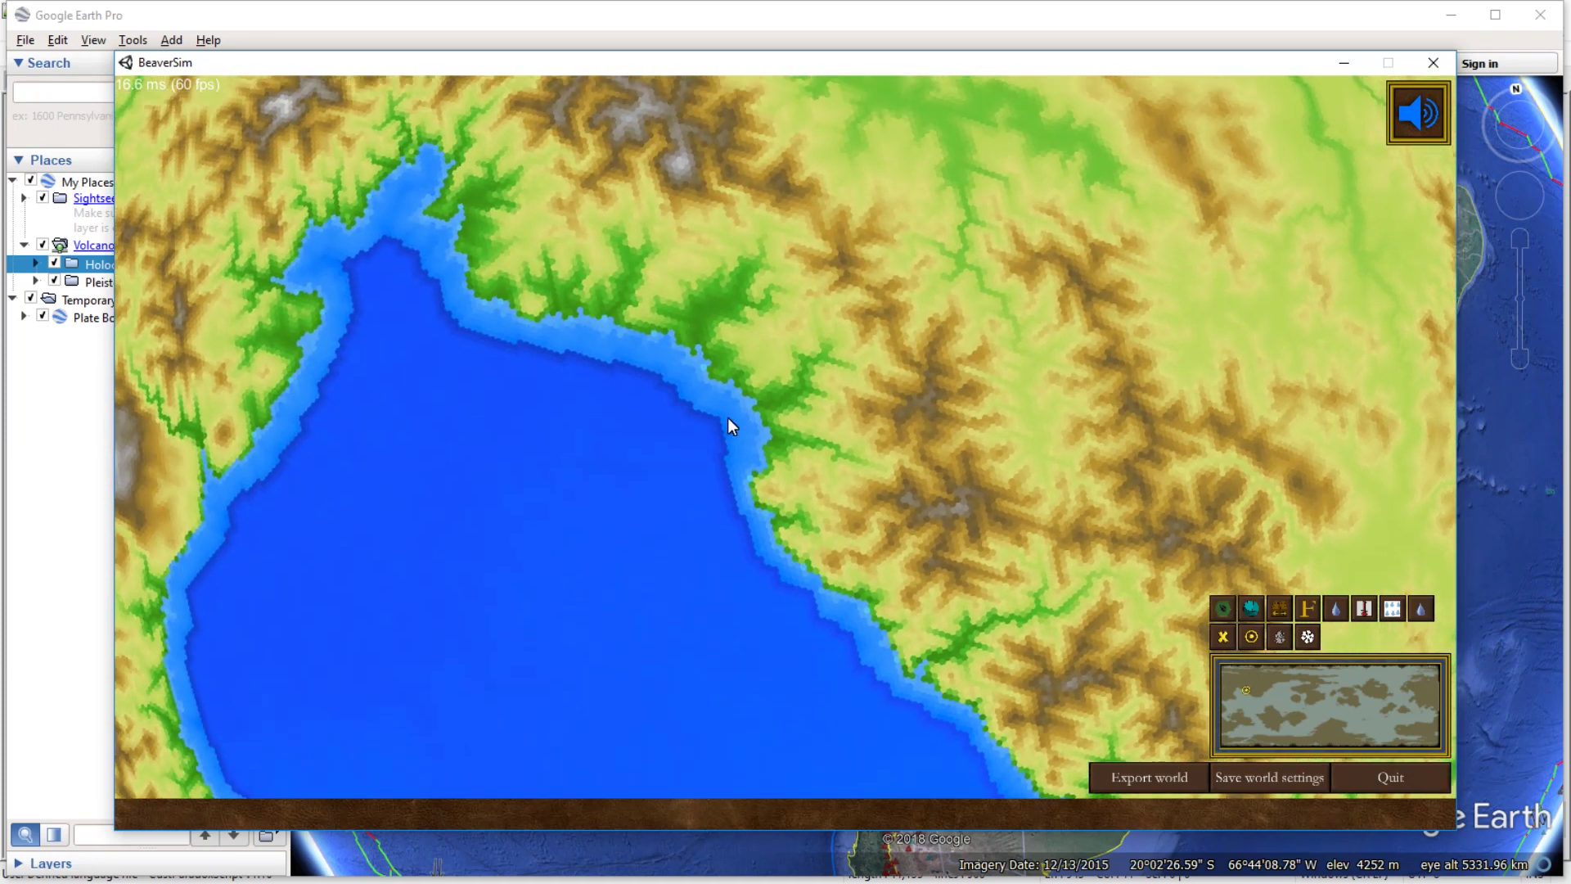
Examine the green river valleys and shallow shelf along the gulf's northeastern coast.
key(a)
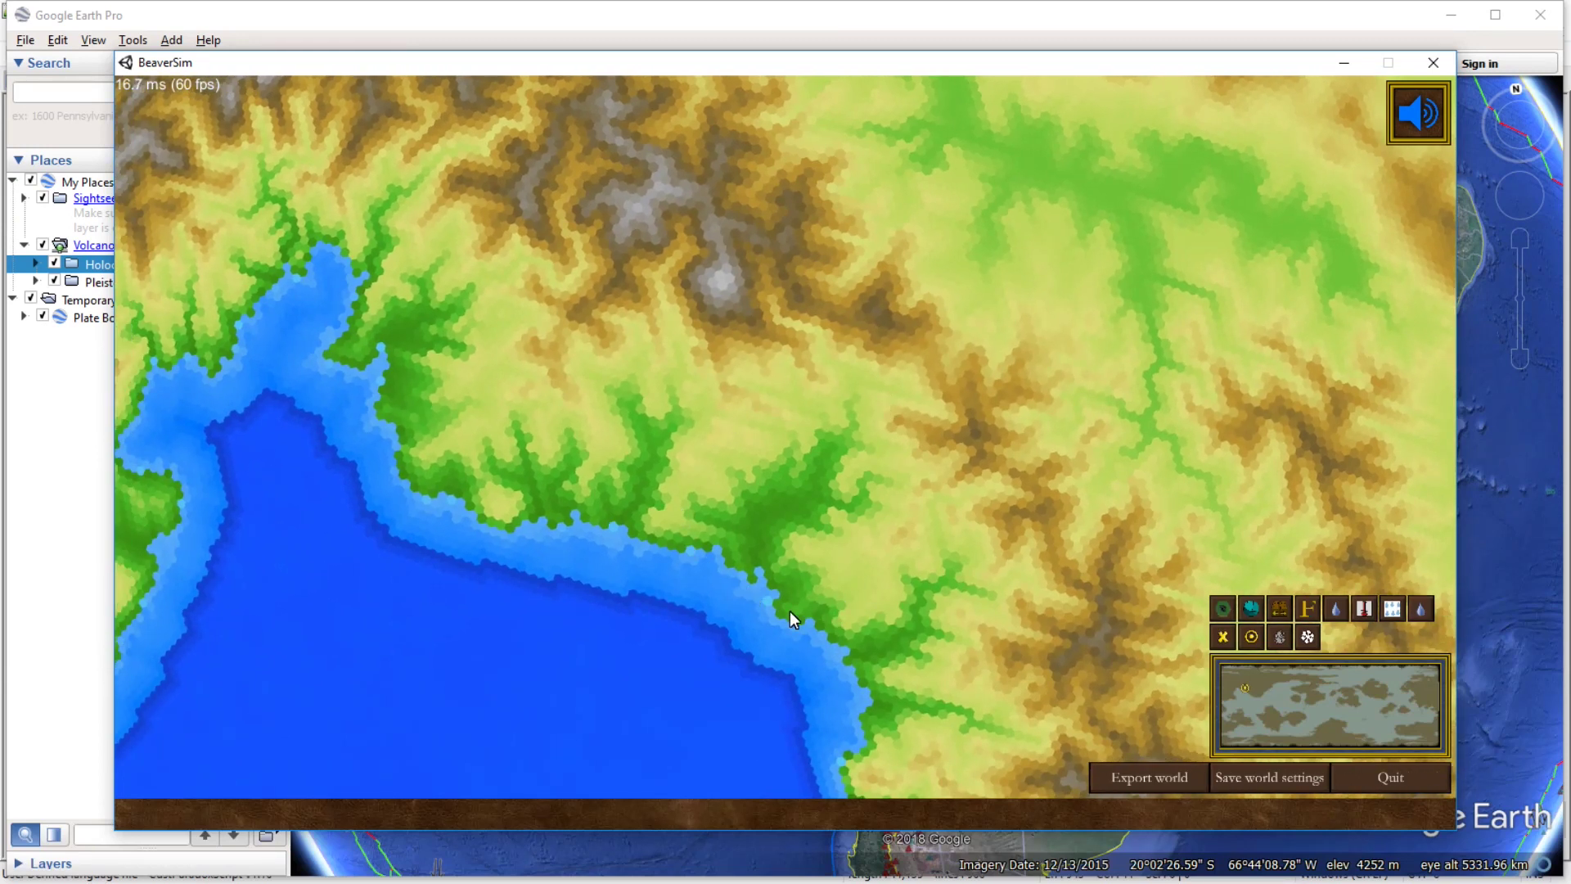
key(s)
key(d)
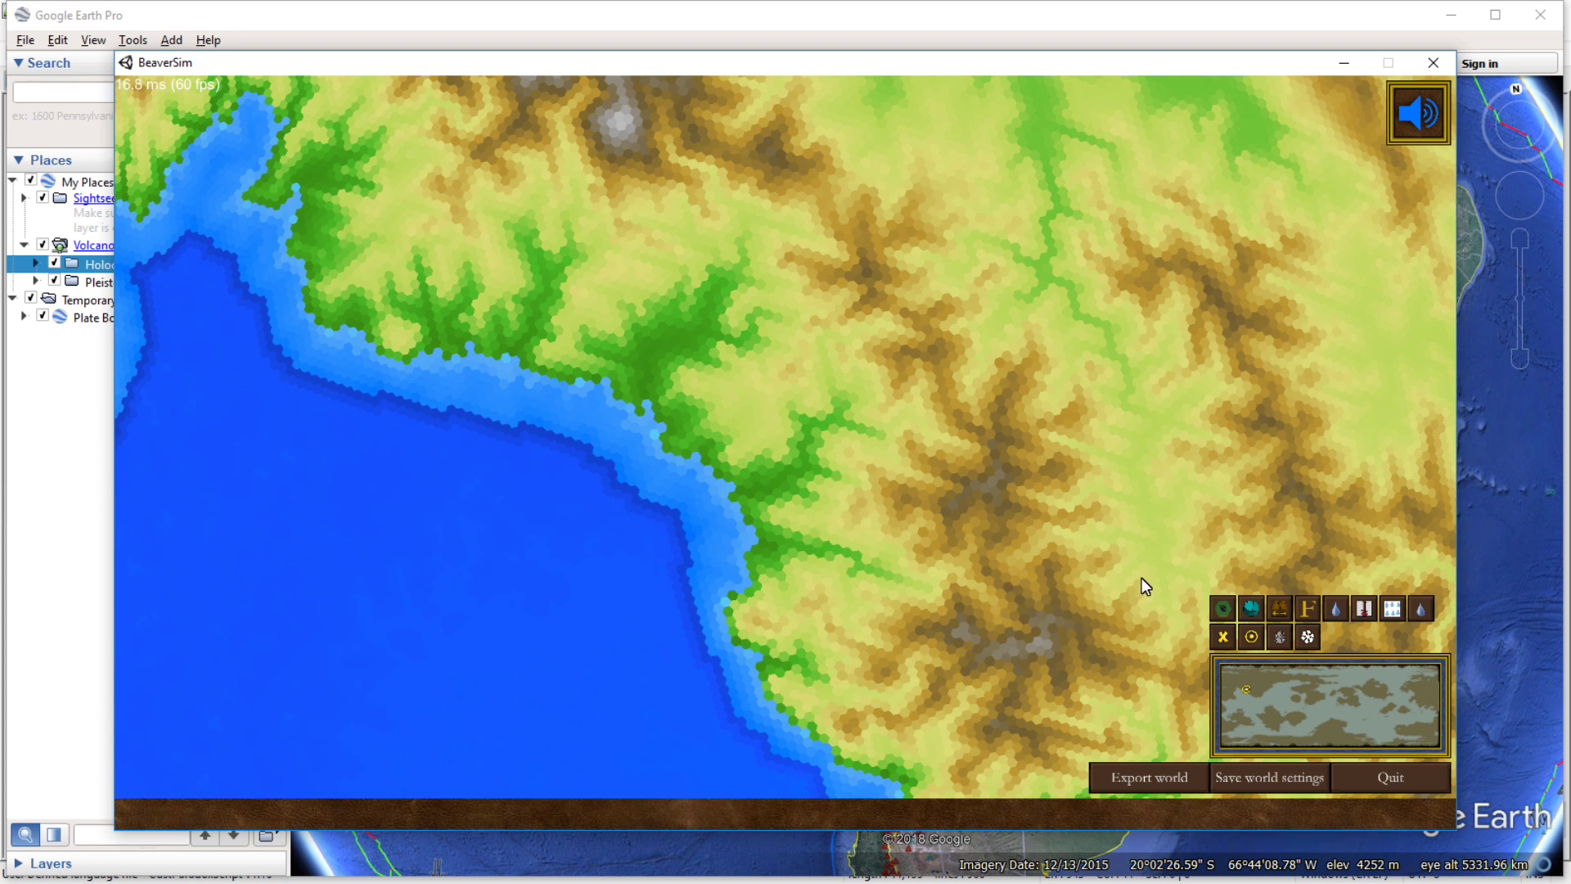
key(a)
key(w)
scroll(855, 478, up, 3)
key(d)
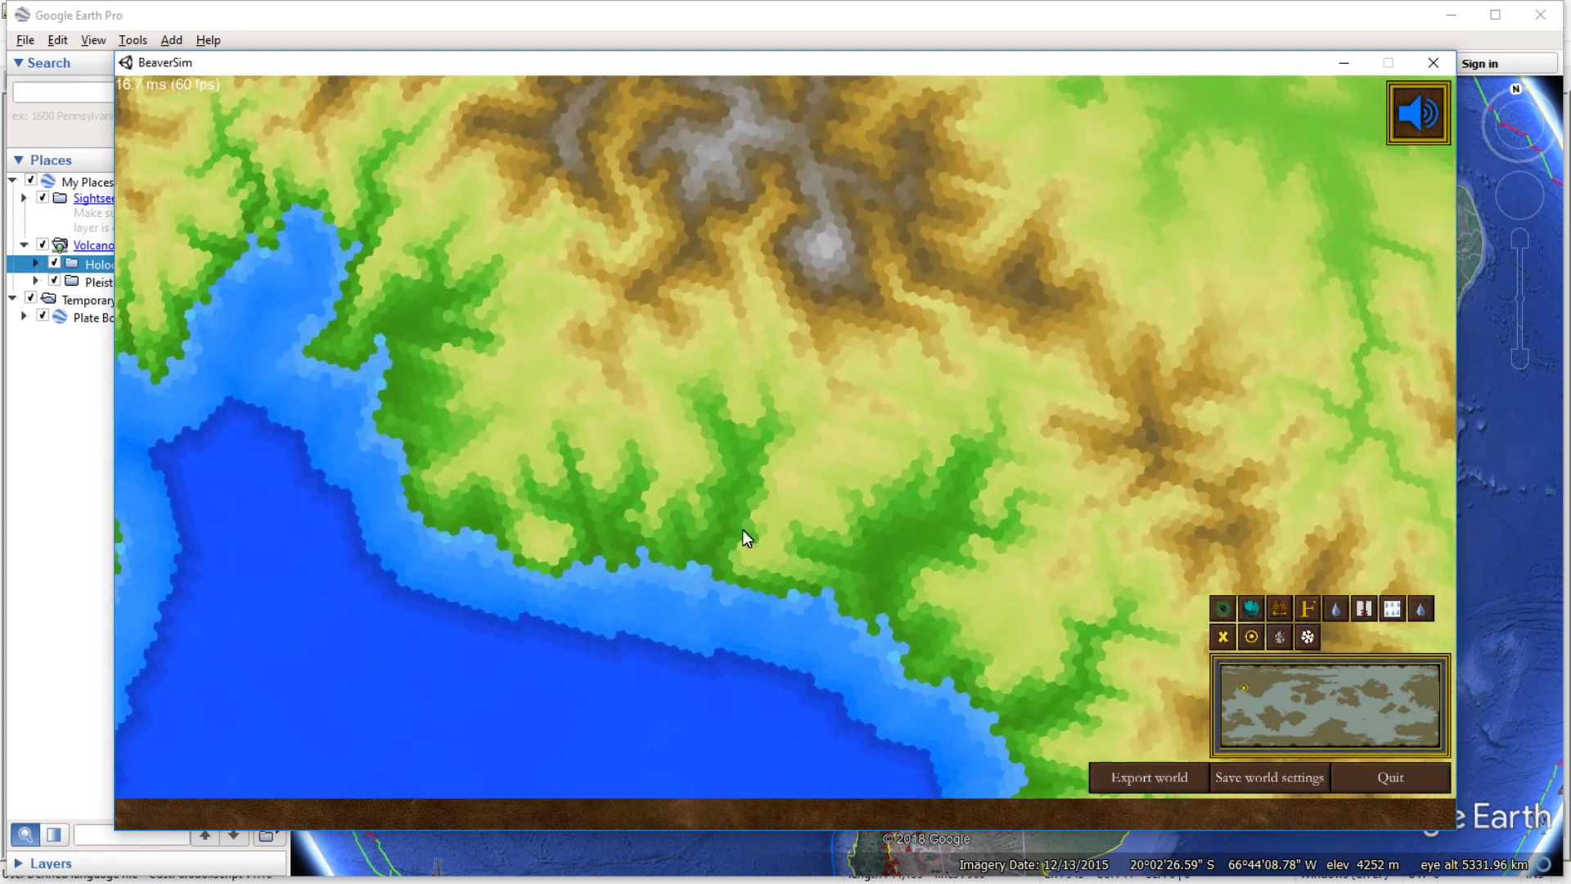
key(Down)
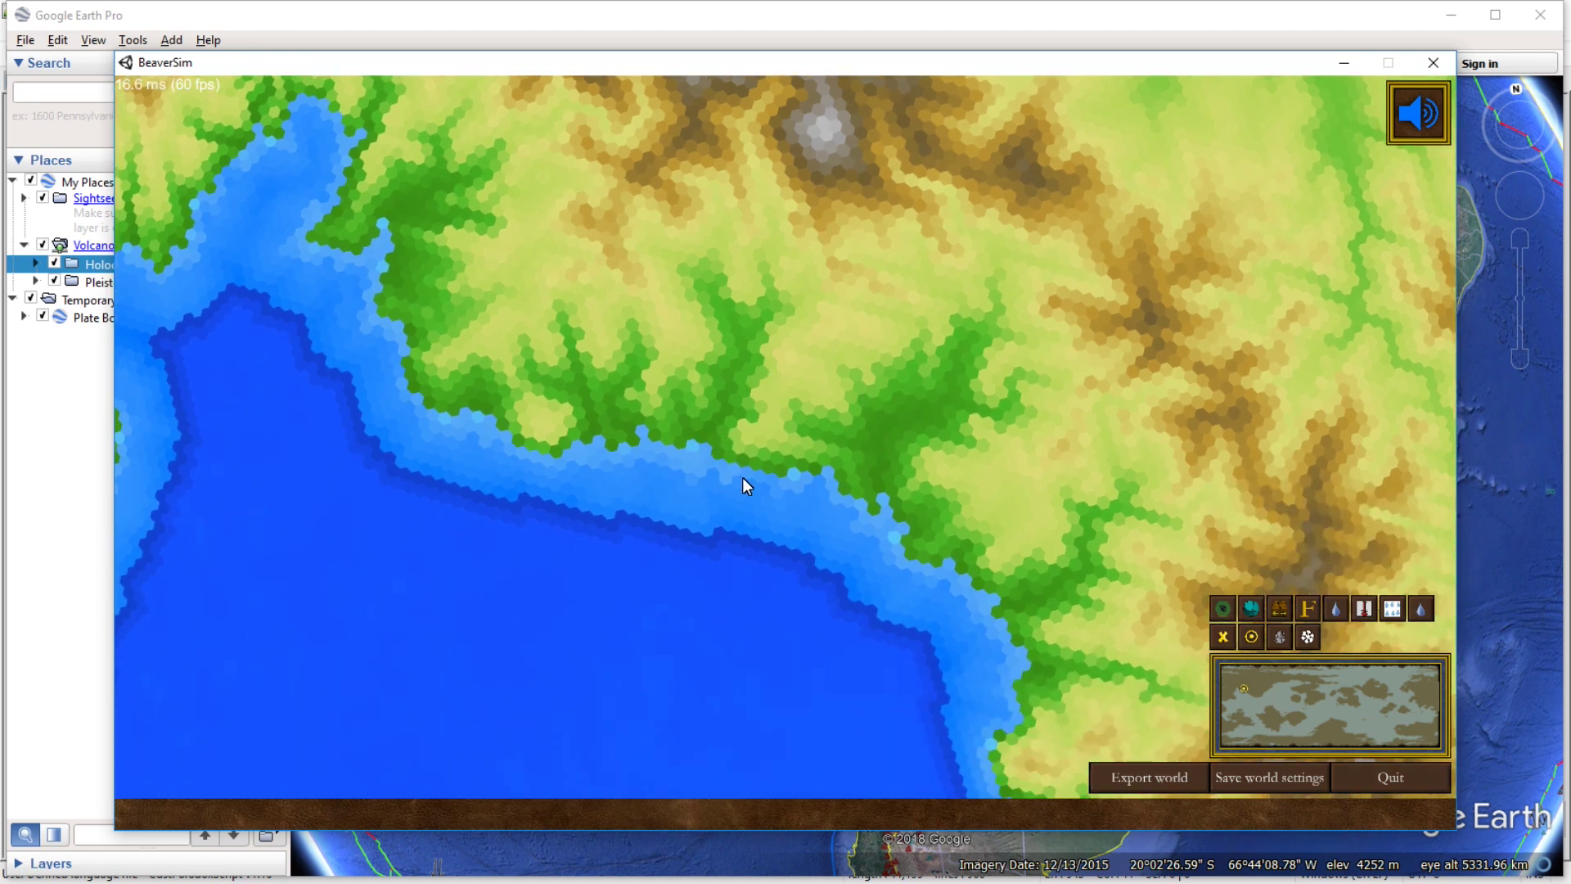
Examine the whole mountain arc around the gulf, including the twin lakes inland to the west.
scroll(611, 416, down, 8)
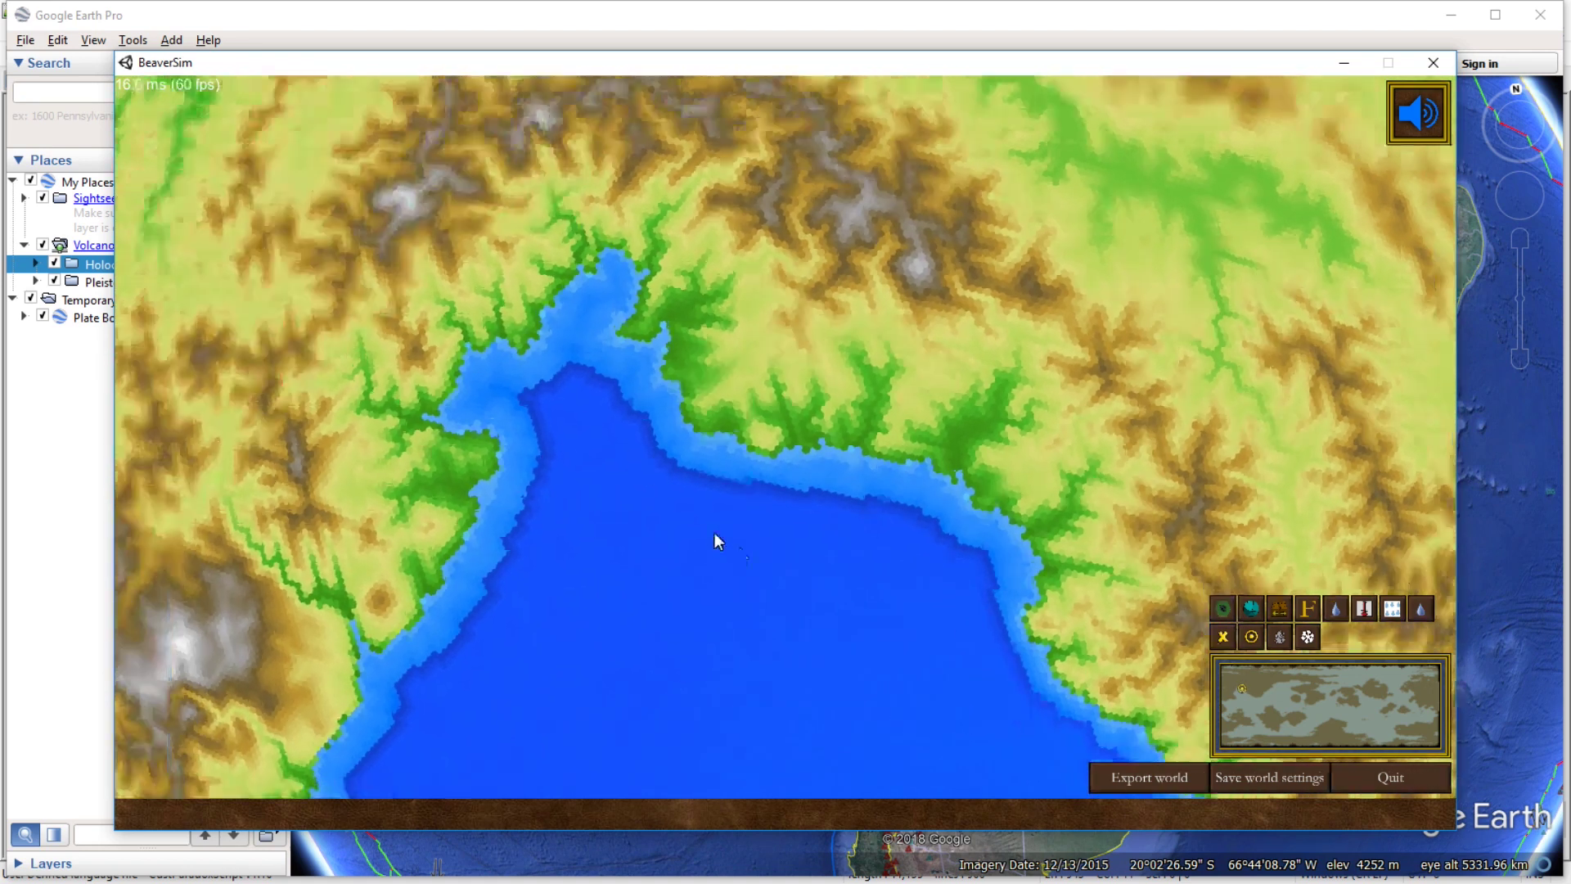
key(a)
key(s)
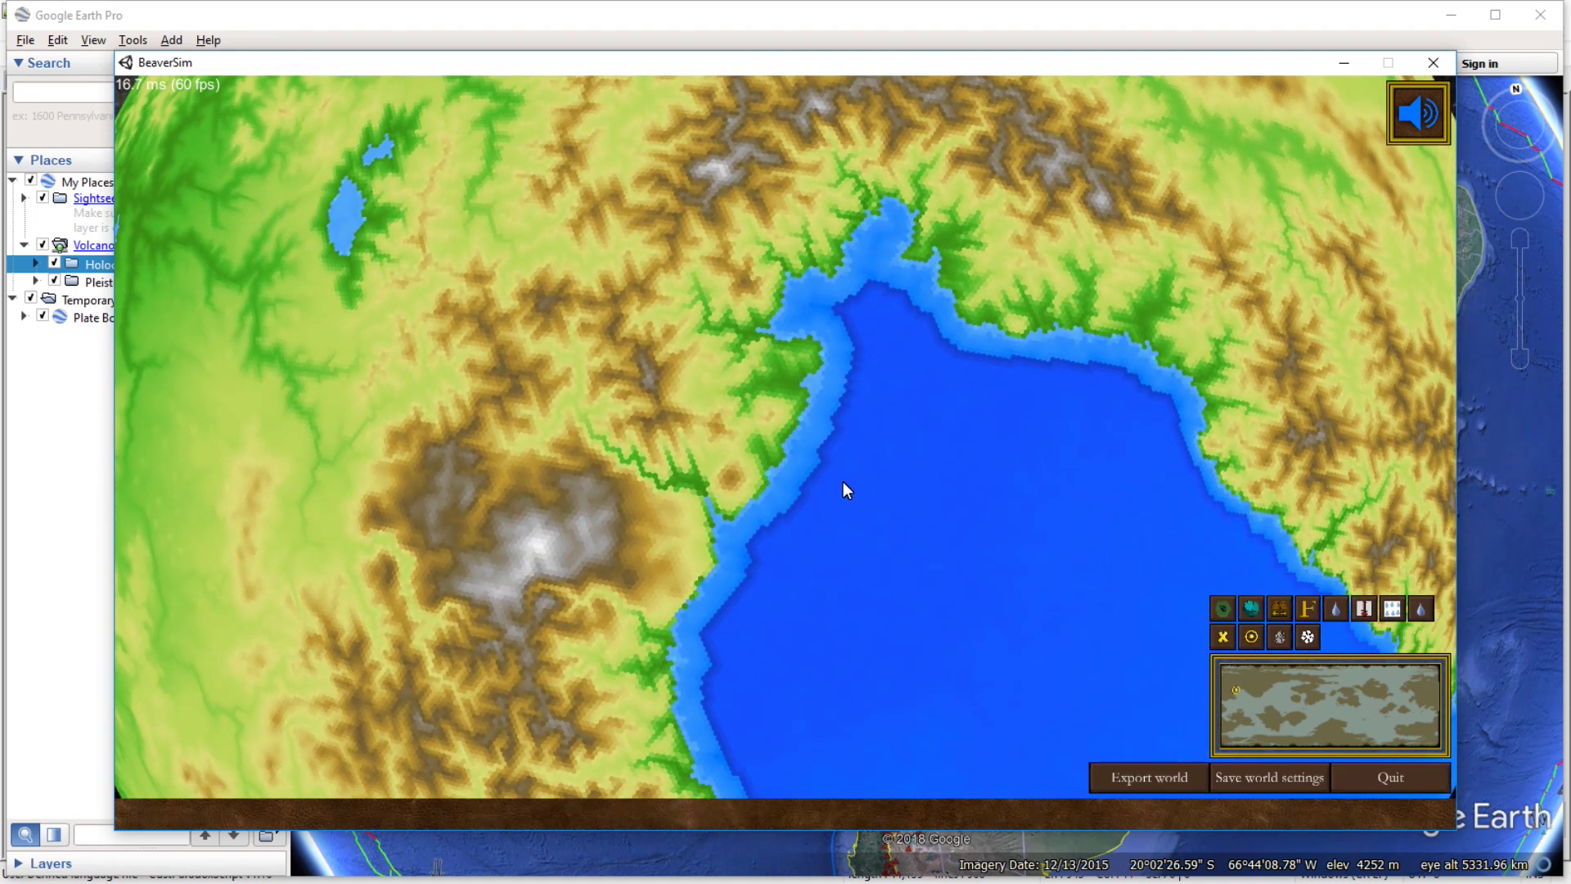
key(d)
key(w)
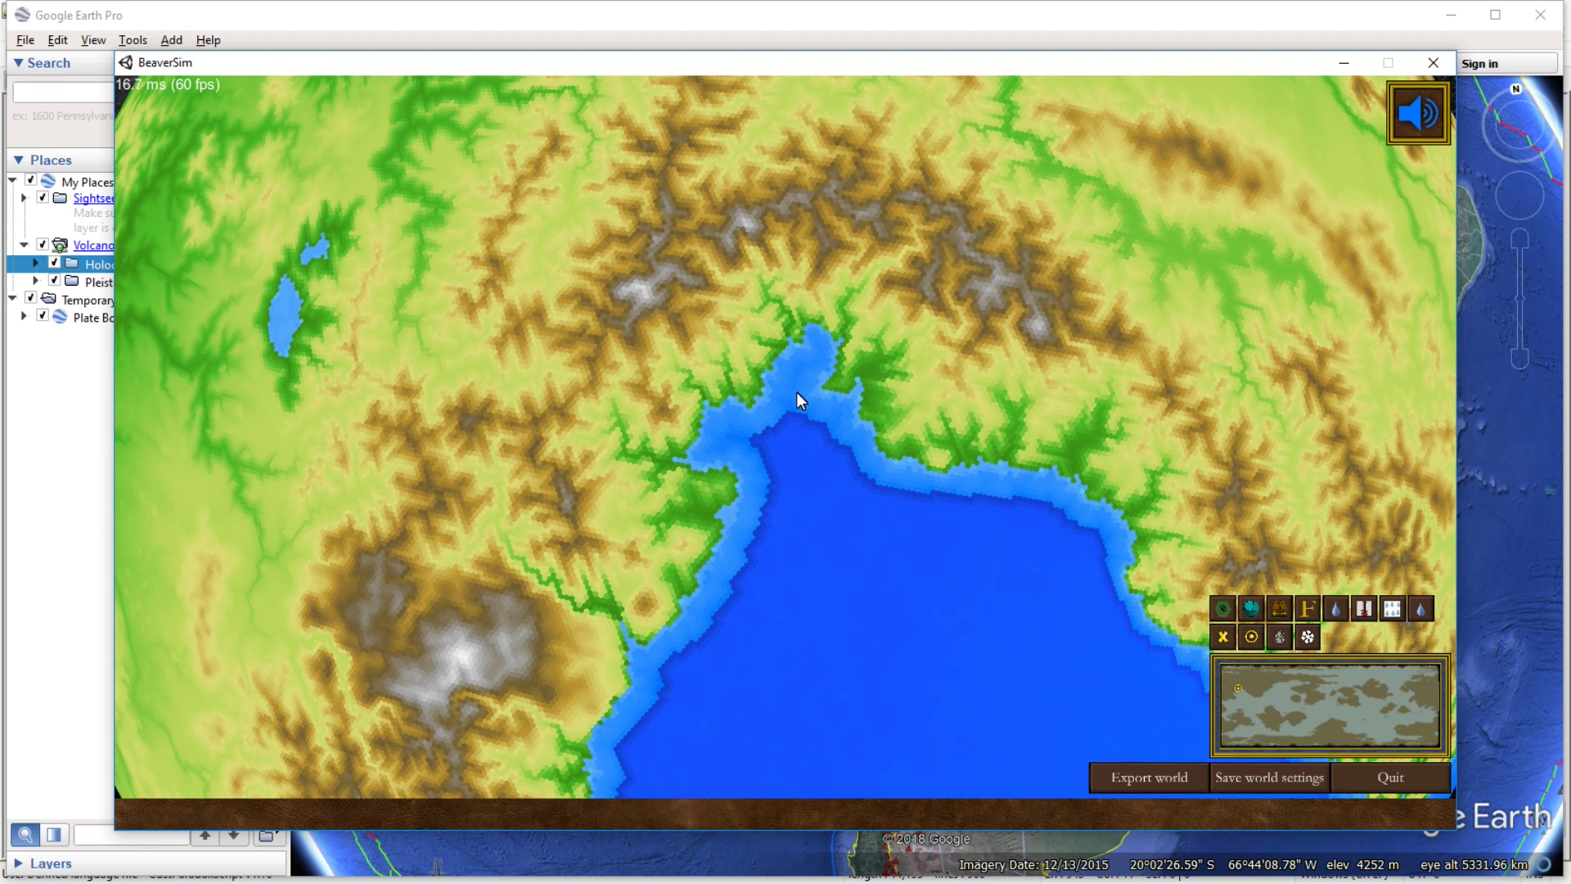
Examine the narrow river mouth on the gulf's western coast beside the white-peaked massif.
scroll(657, 548, up, 5)
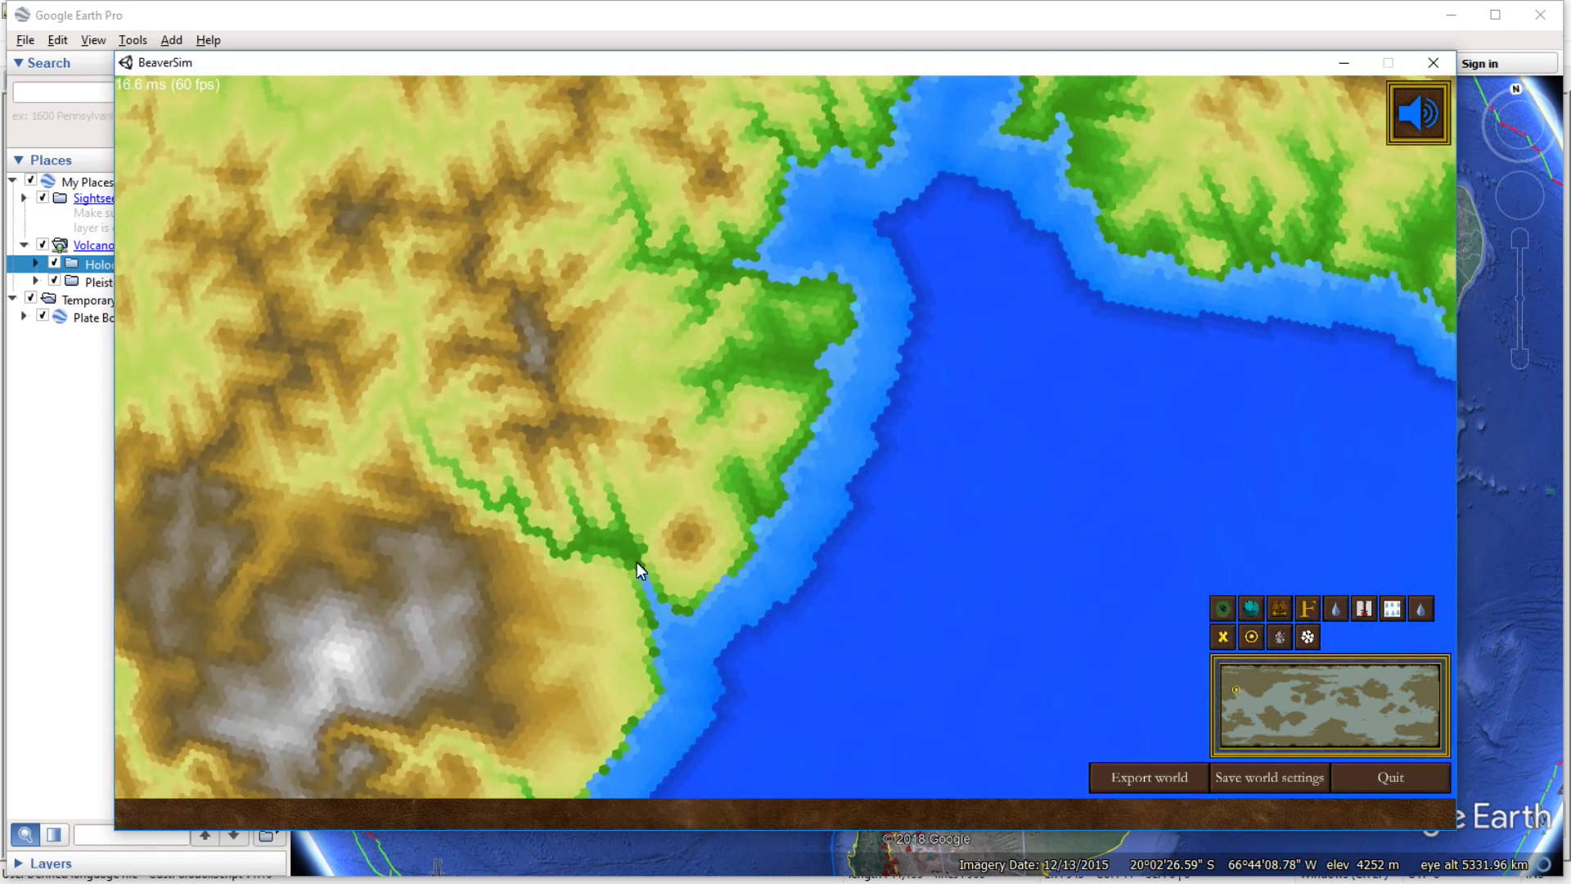
key(s)
key(a)
scroll(743, 574, down, 2)
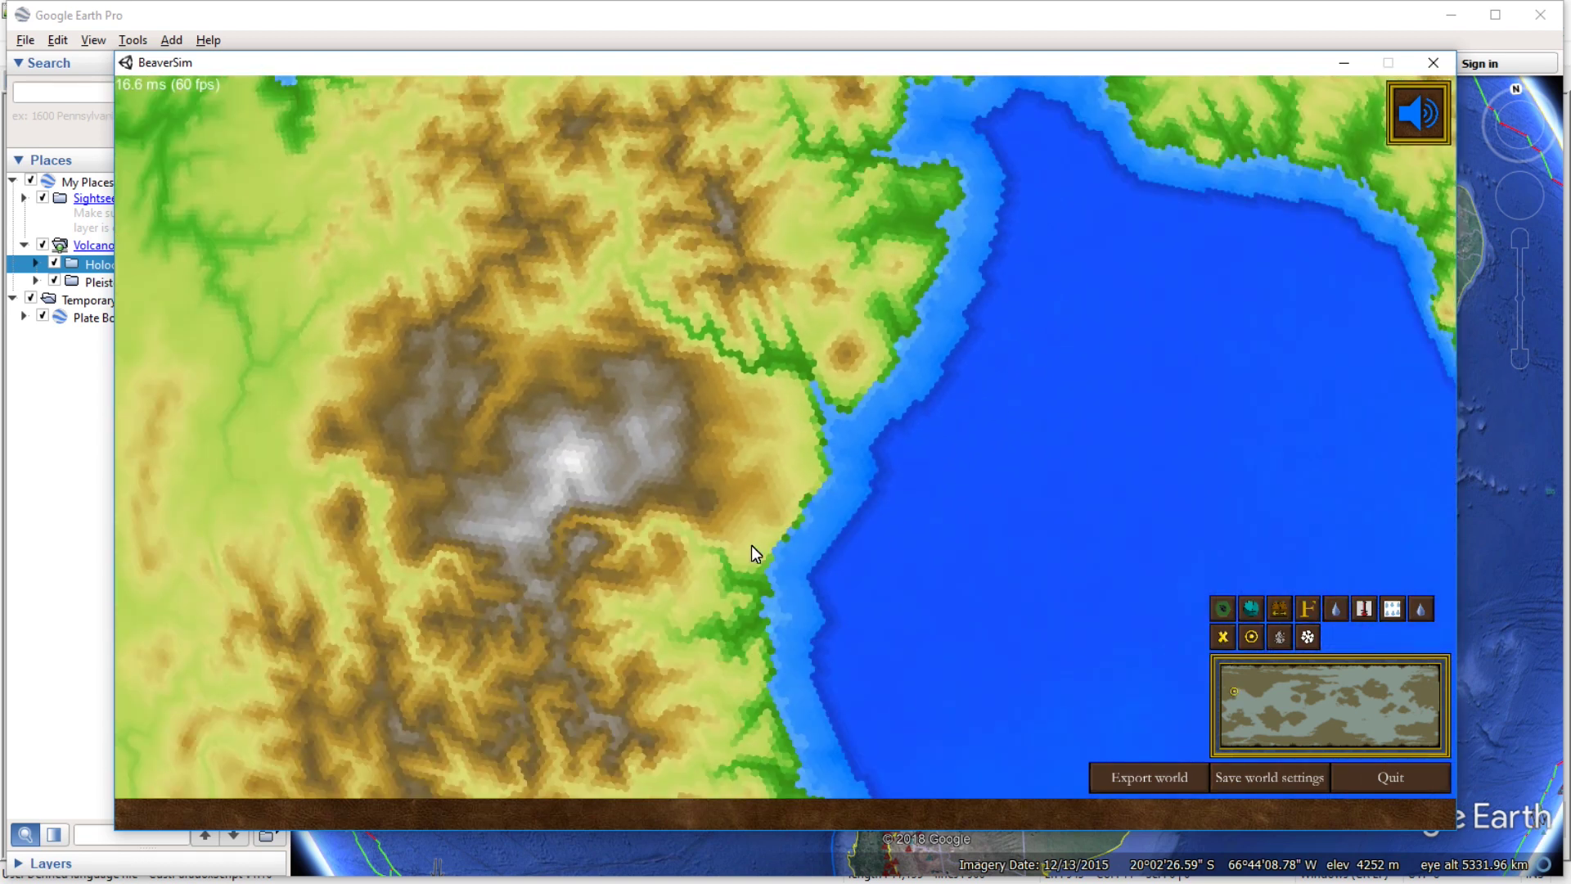
Trace the coast south of the white-peaked massif to the rounded mountainous peninsula and its southern river mouths.
key(s)
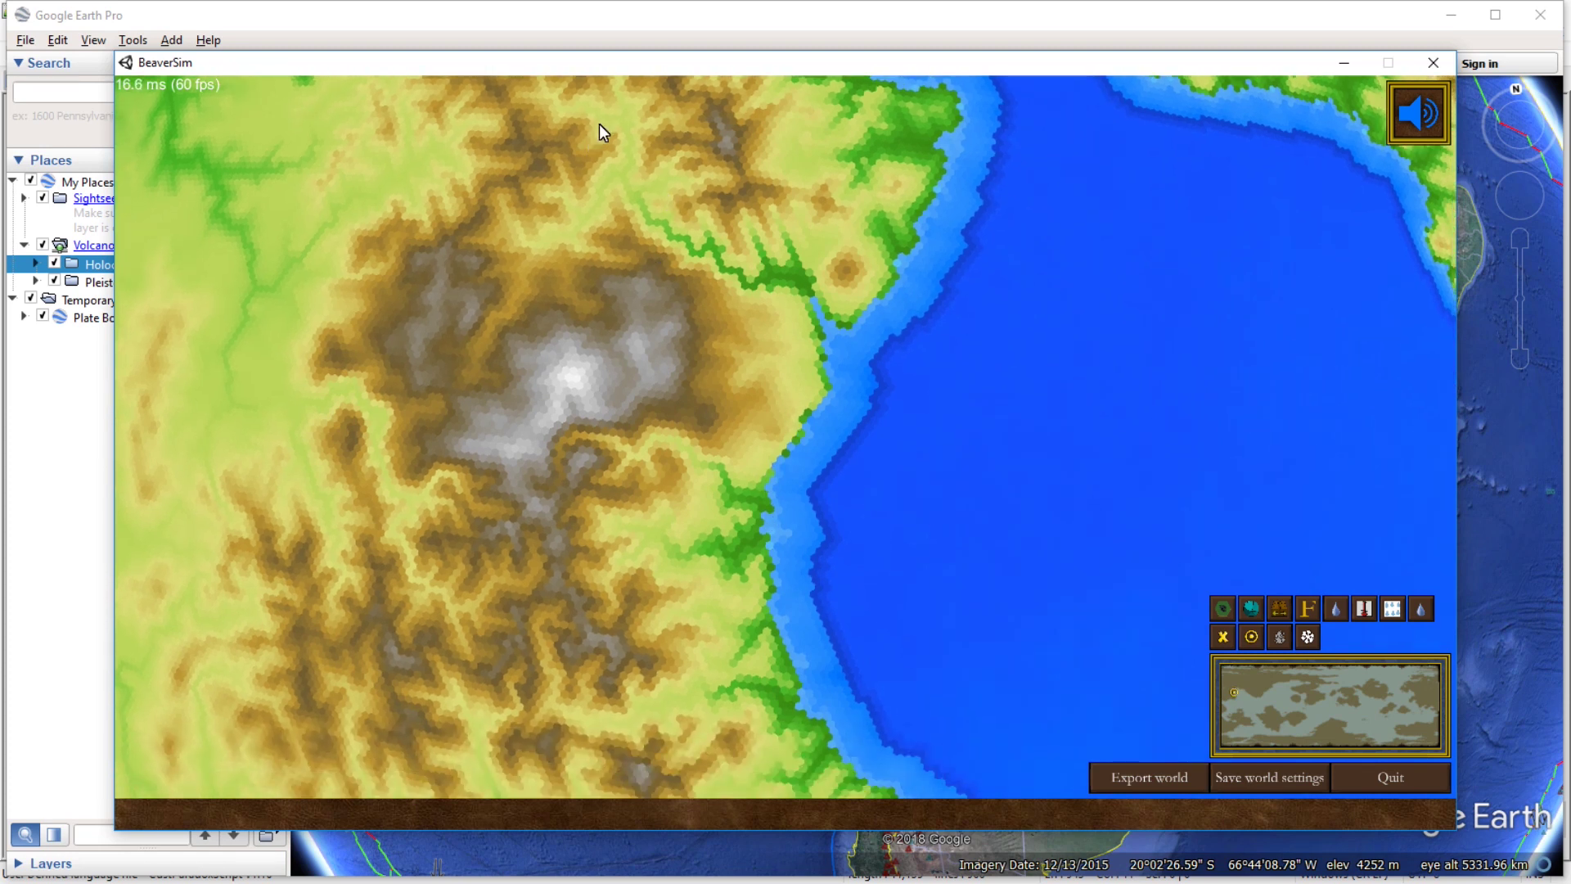
key(s)
scroll(905, 460, down, 2)
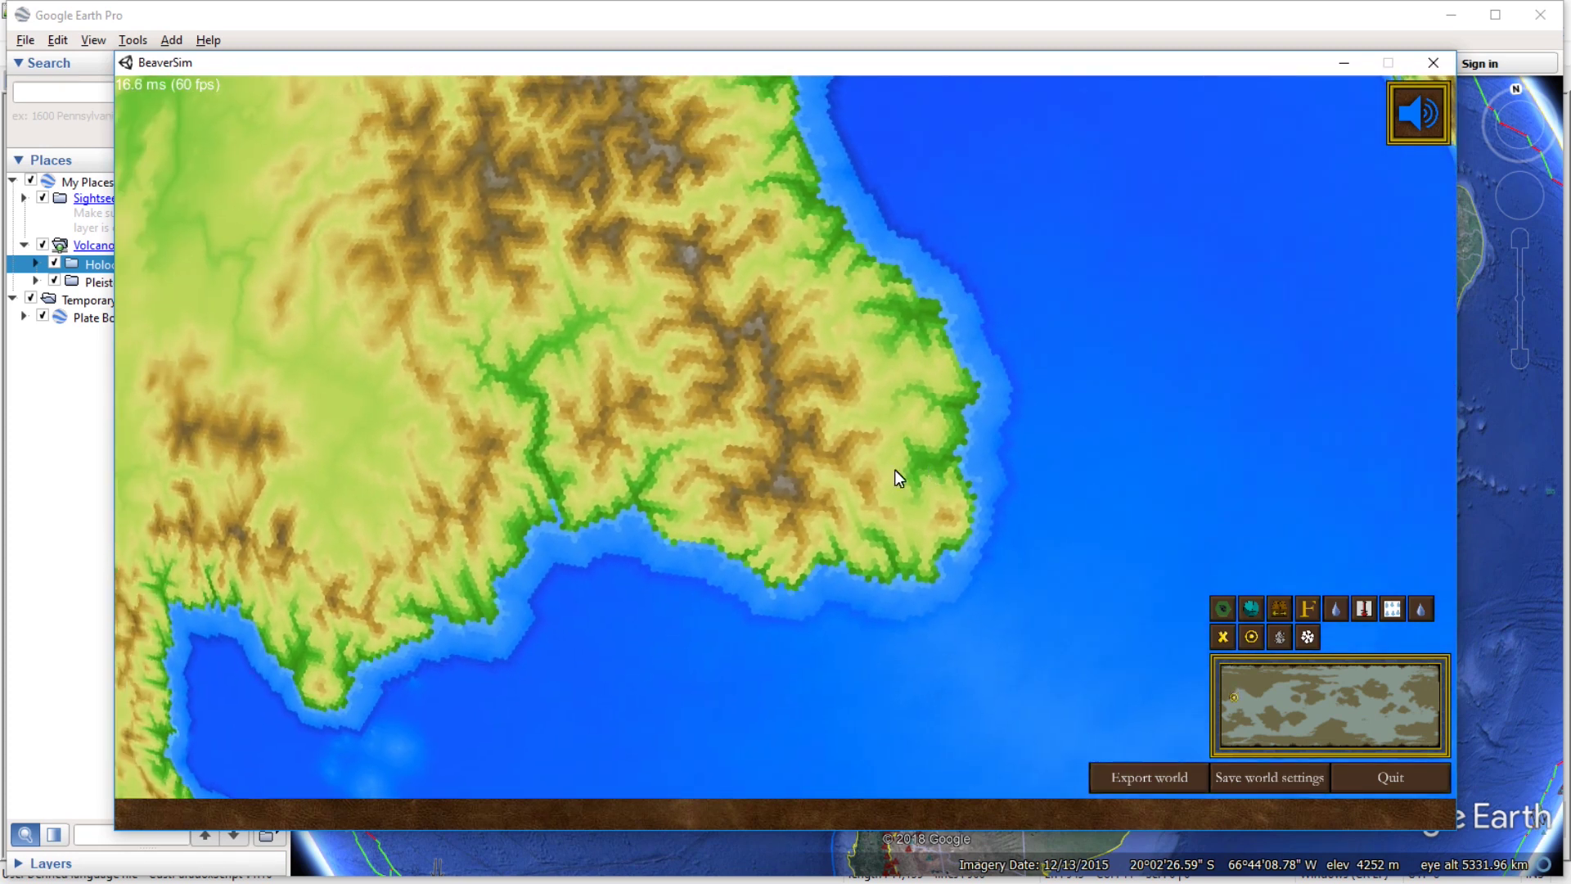
key(a)
key(d)
scroll(852, 474, up, 1)
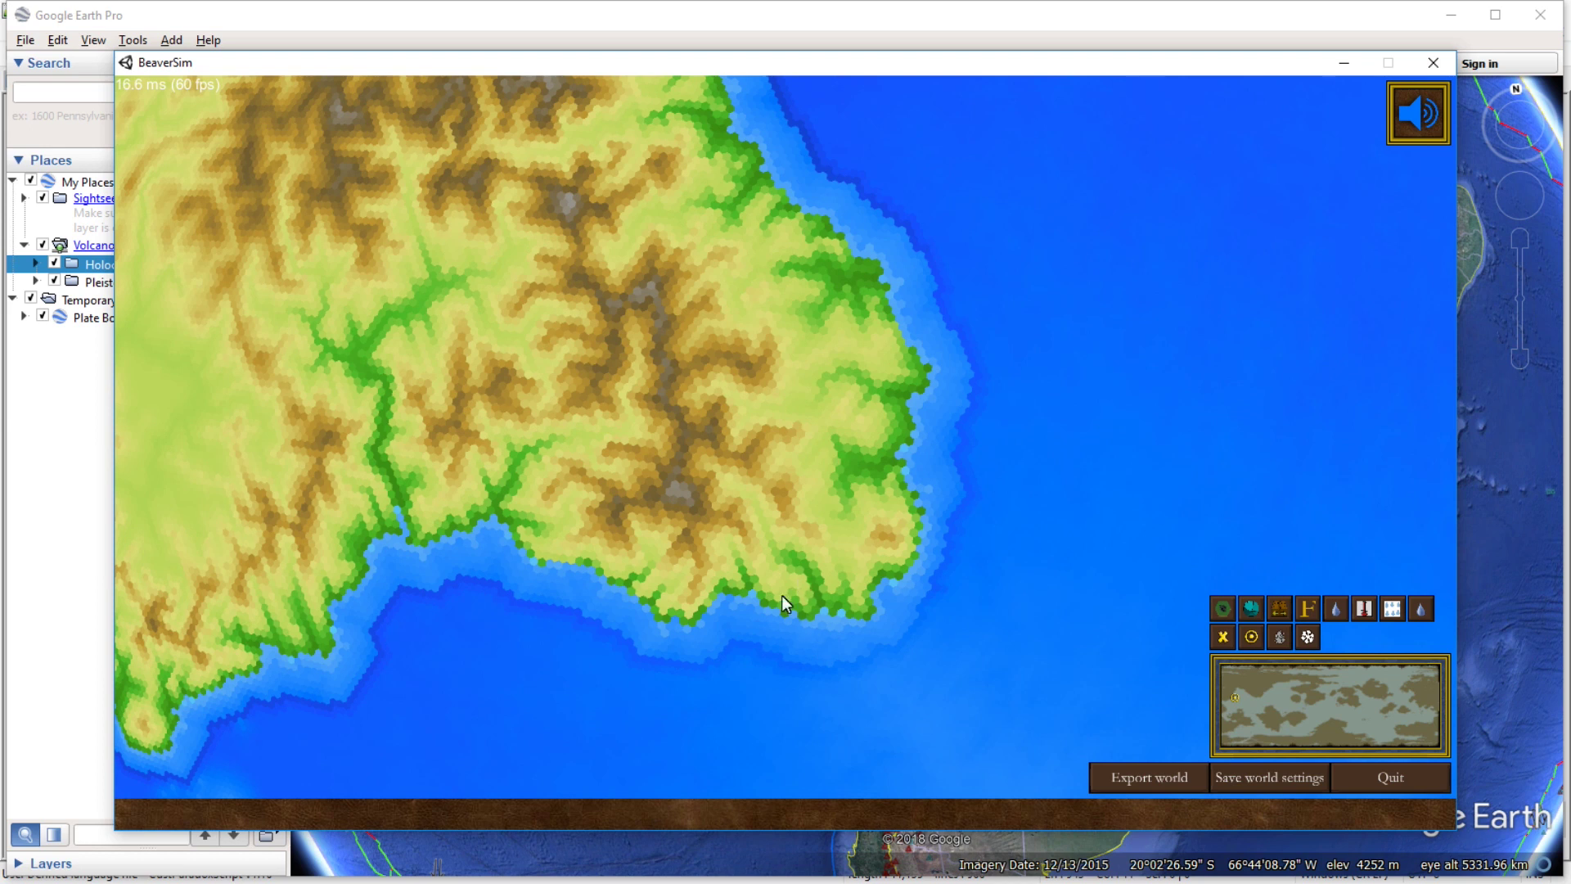
scroll(708, 513, down, 6)
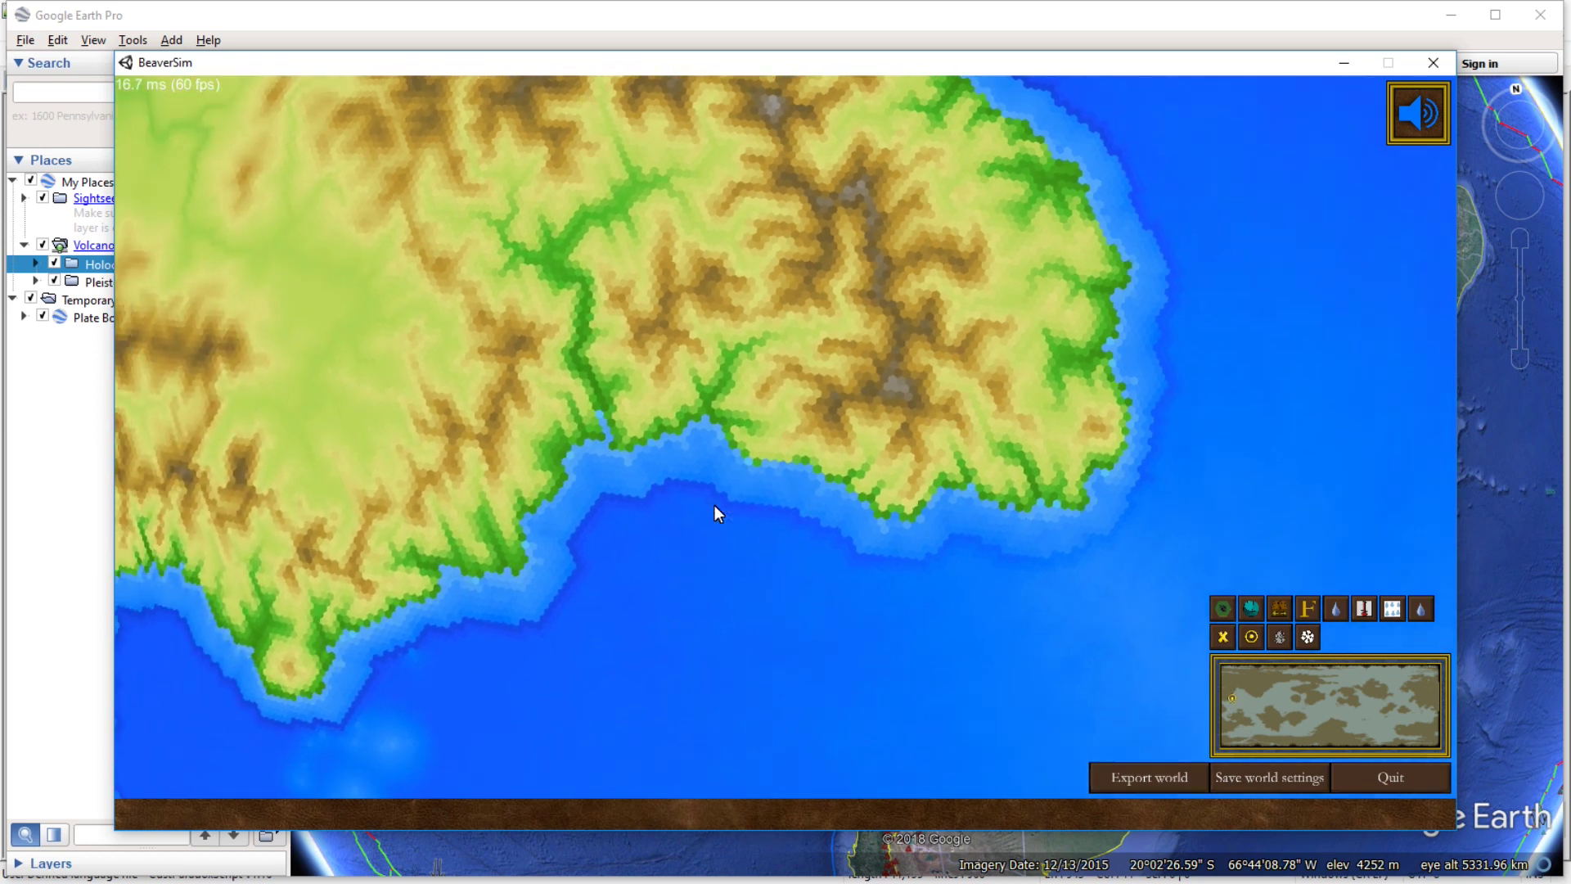
Examine the generated world at globe scale, from the southwestern landmasses to the long northern mountain belt and its eastern peninsula.
scroll(834, 562, down, 3)
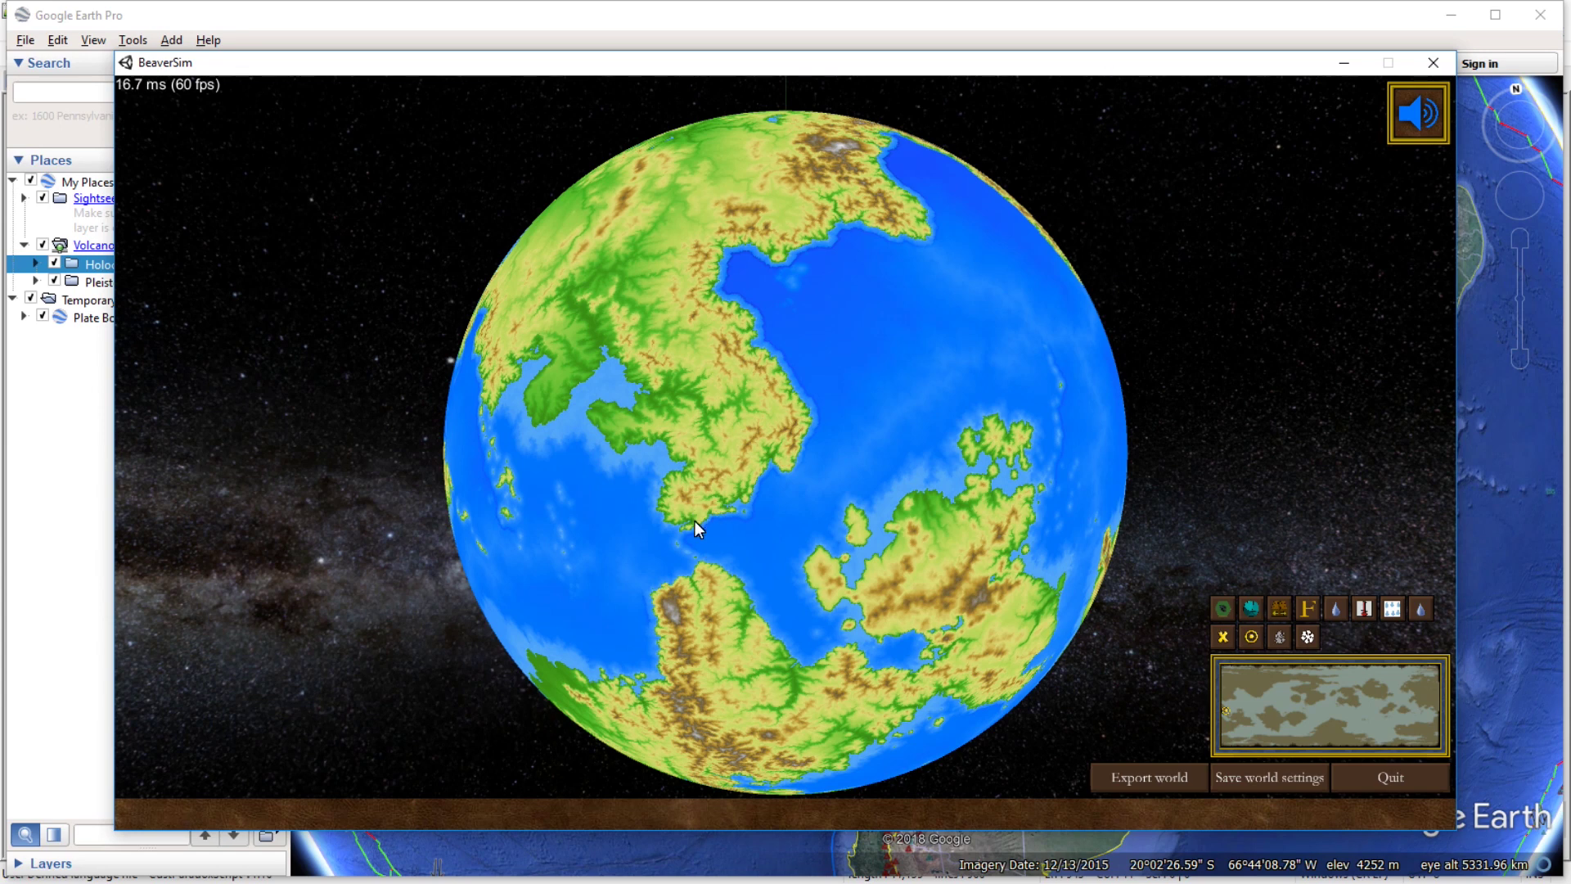
key(w)
key(d)
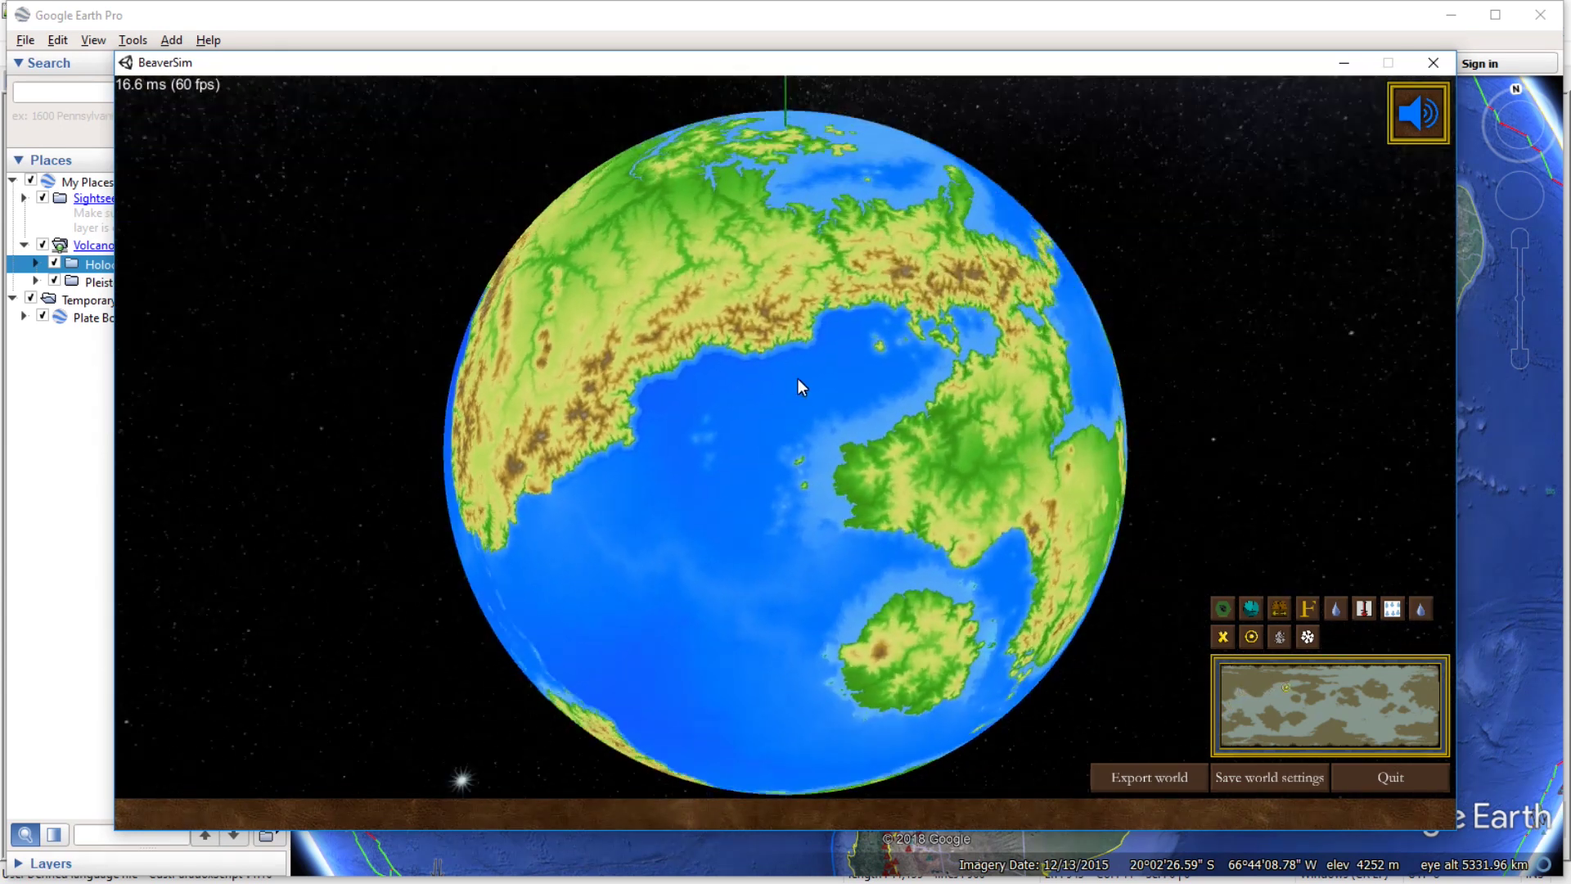
drag(798, 378, 907, 420)
key(d)
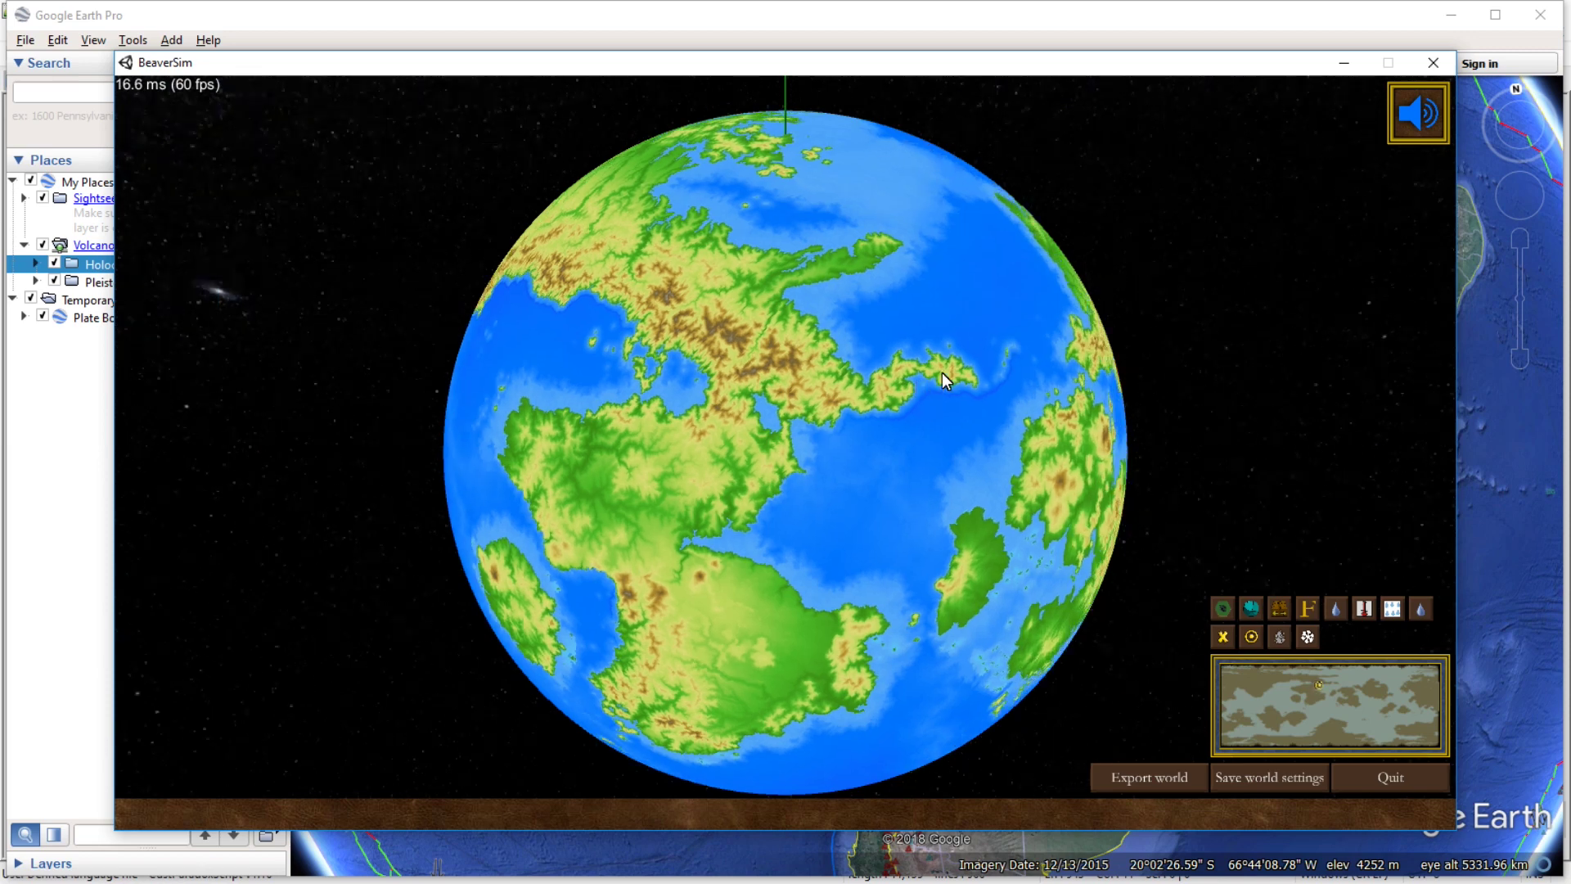
drag(888, 577, 897, 371)
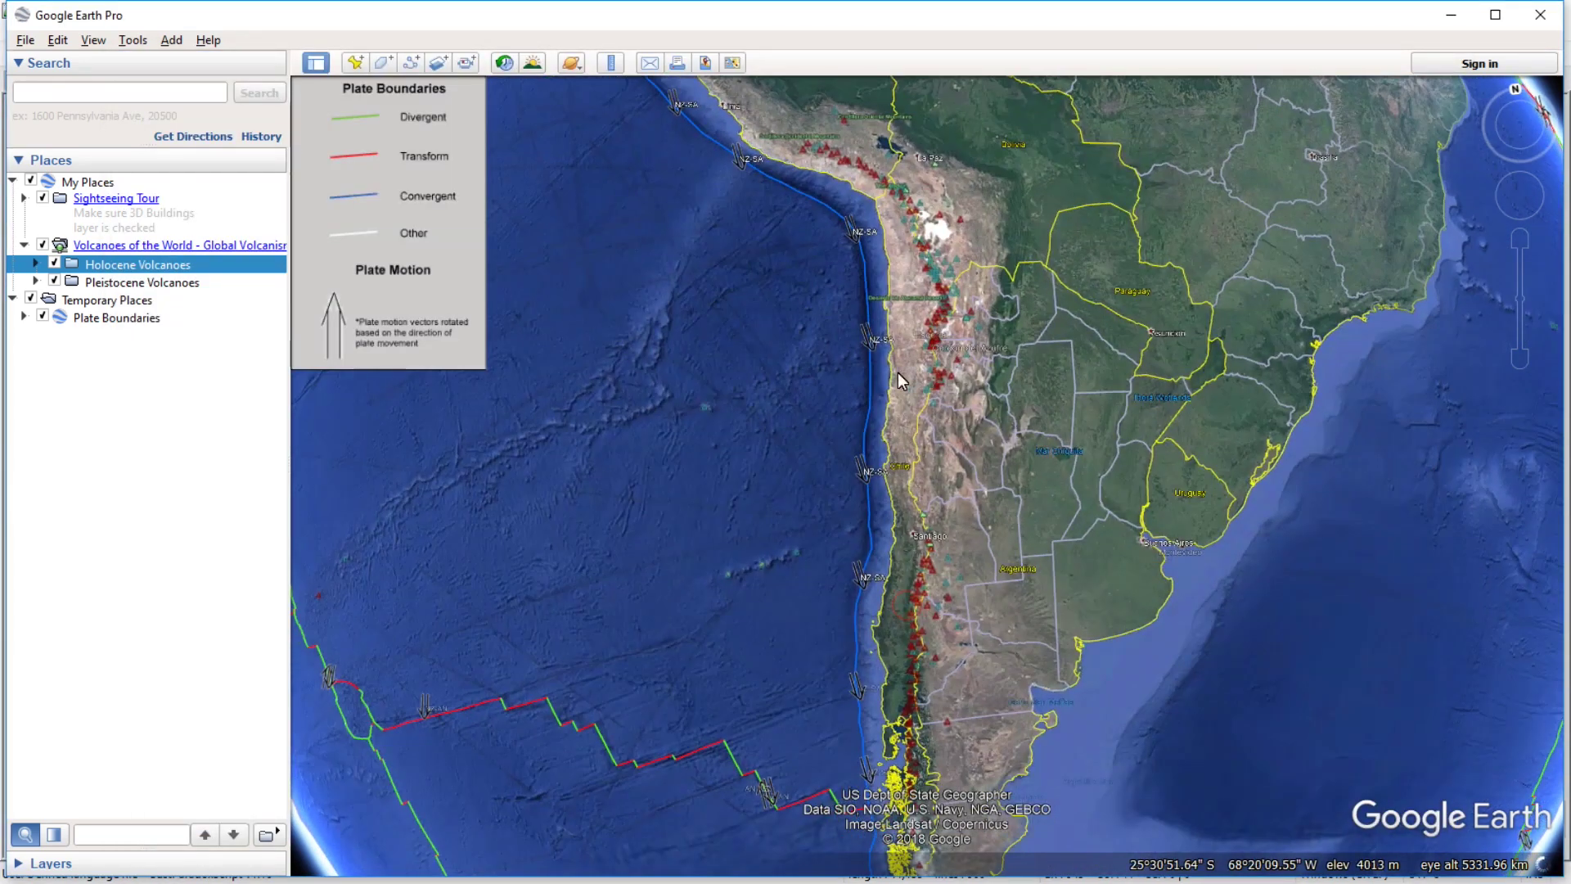
Examine the plate boundaries along the Pacific coasts of North and South America in Google Earth, and minimize it.
scroll(897, 372, down, 3)
drag(830, 258, 970, 608)
drag(670, 506, 903, 674)
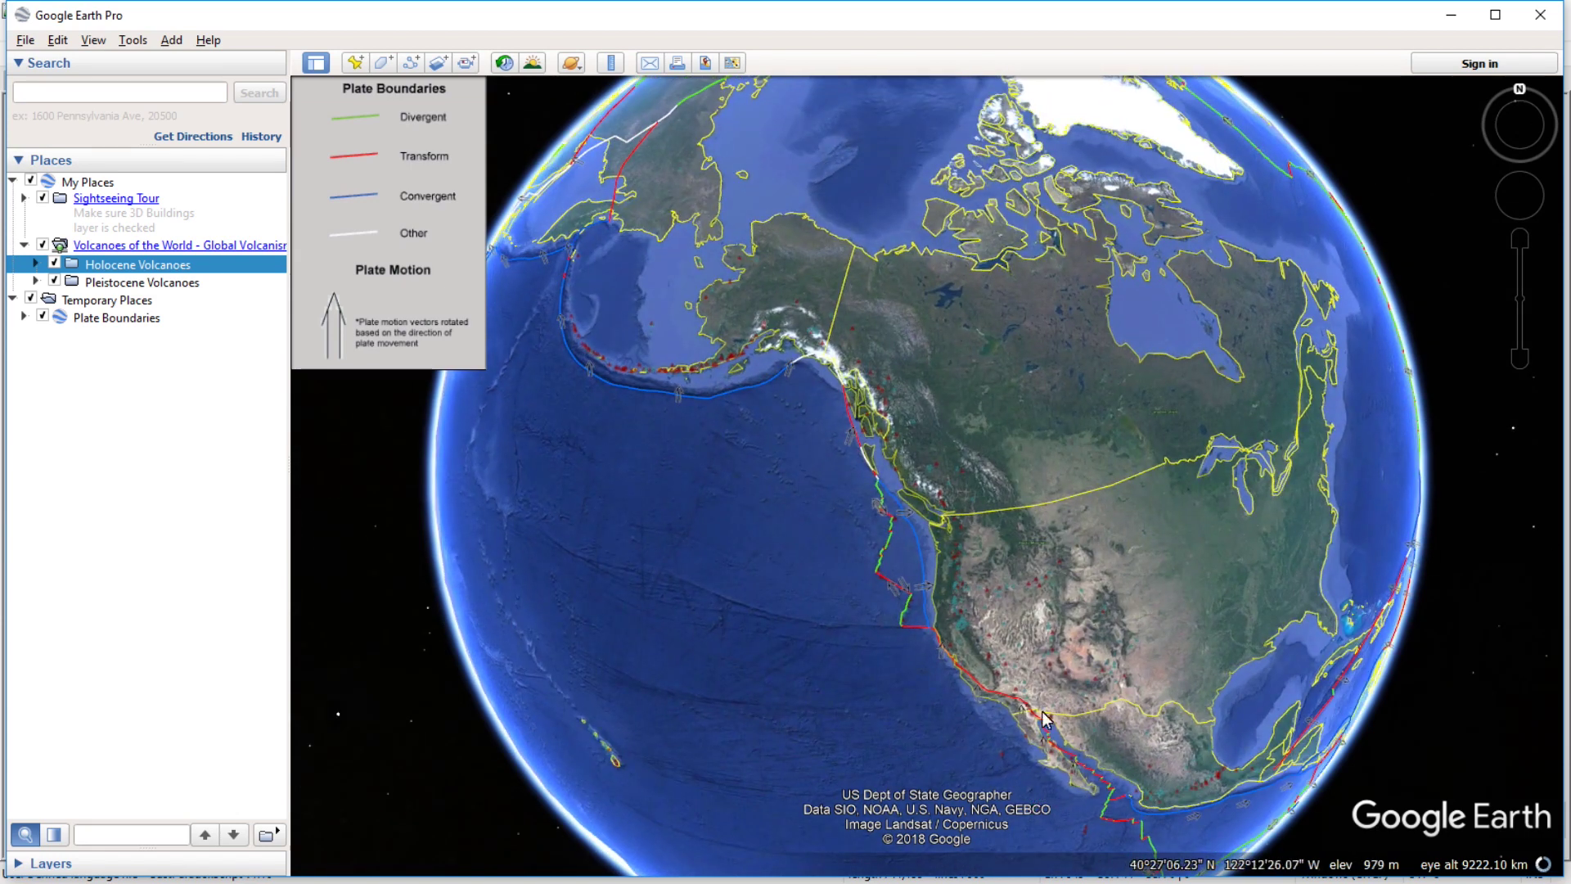
drag(1045, 721, 732, 367)
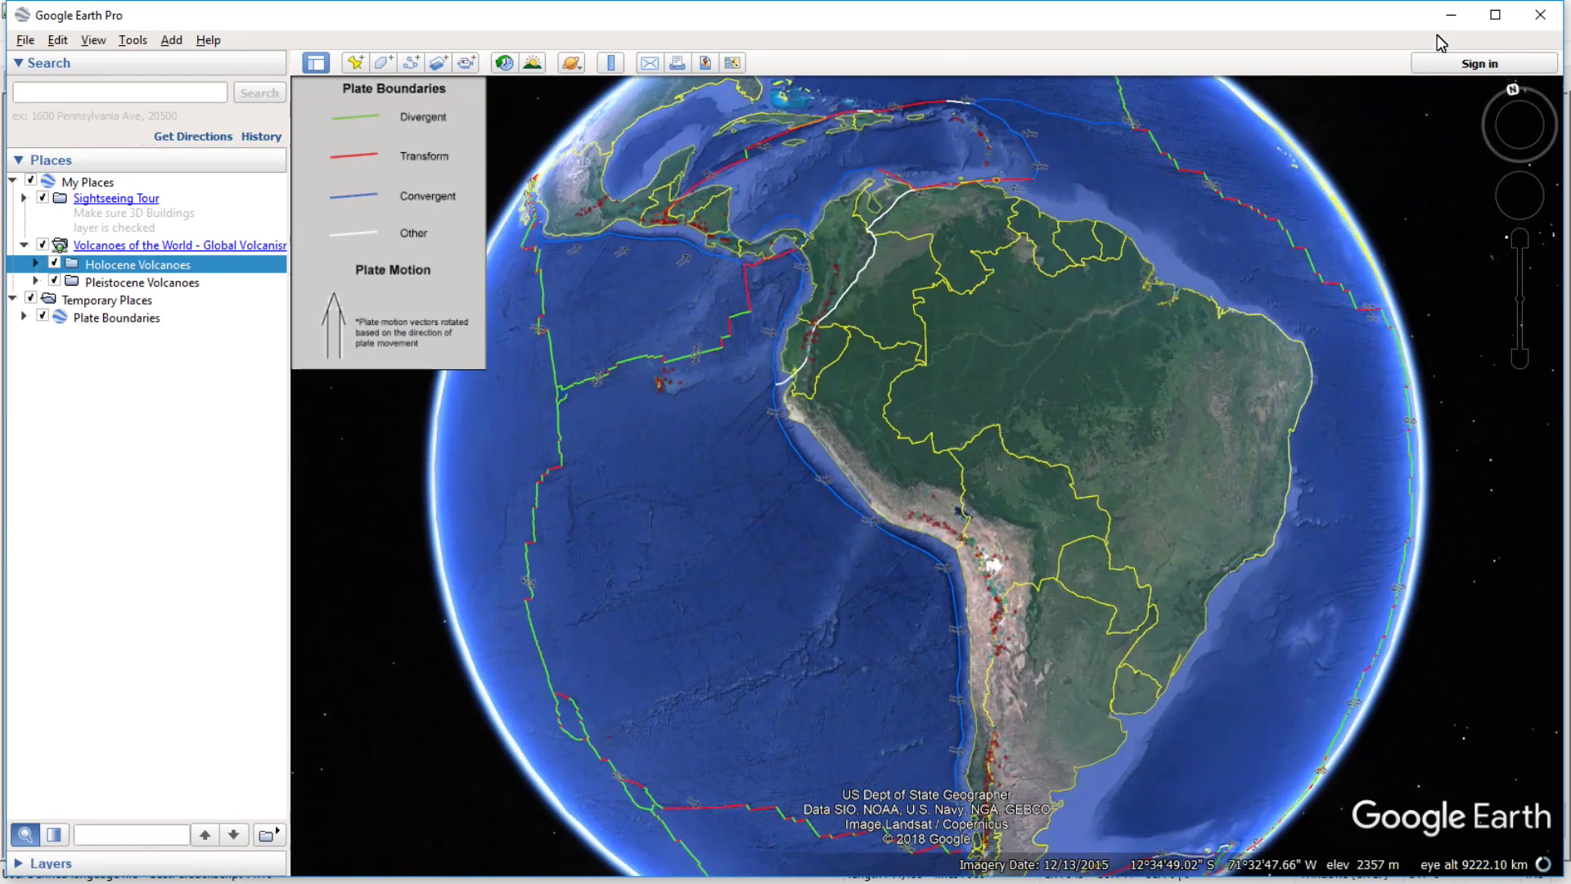
click(1451, 14)
Survey the generated world's southern ocean, the mountain belt along its northern shore and the island-dotted inland sea.
key(a)
scroll(861, 400, down, 3)
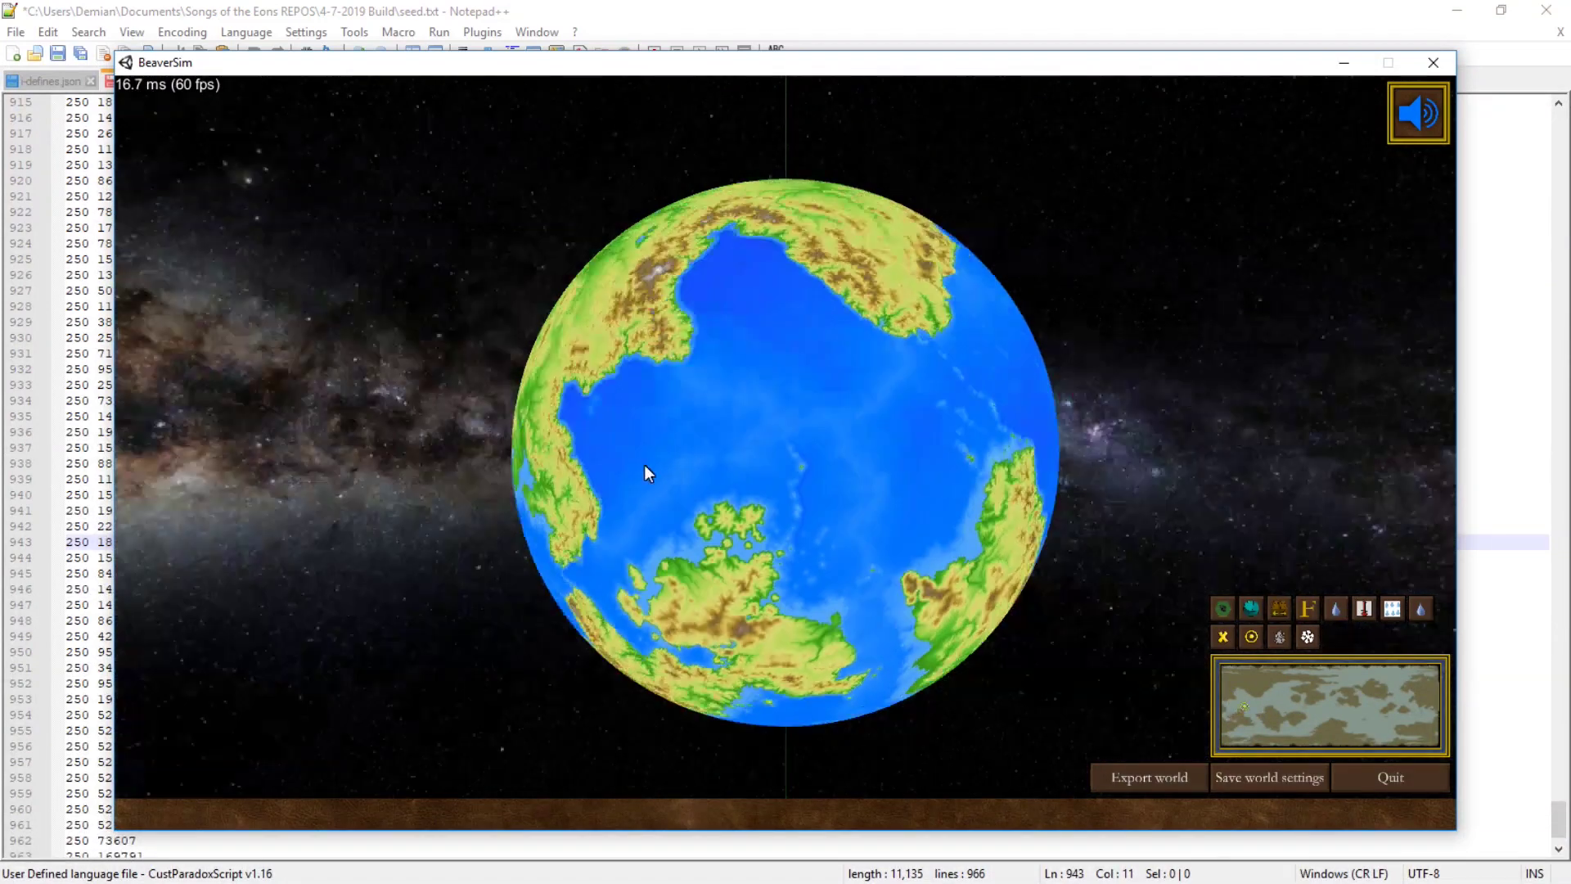
scroll(645, 473, up, 5)
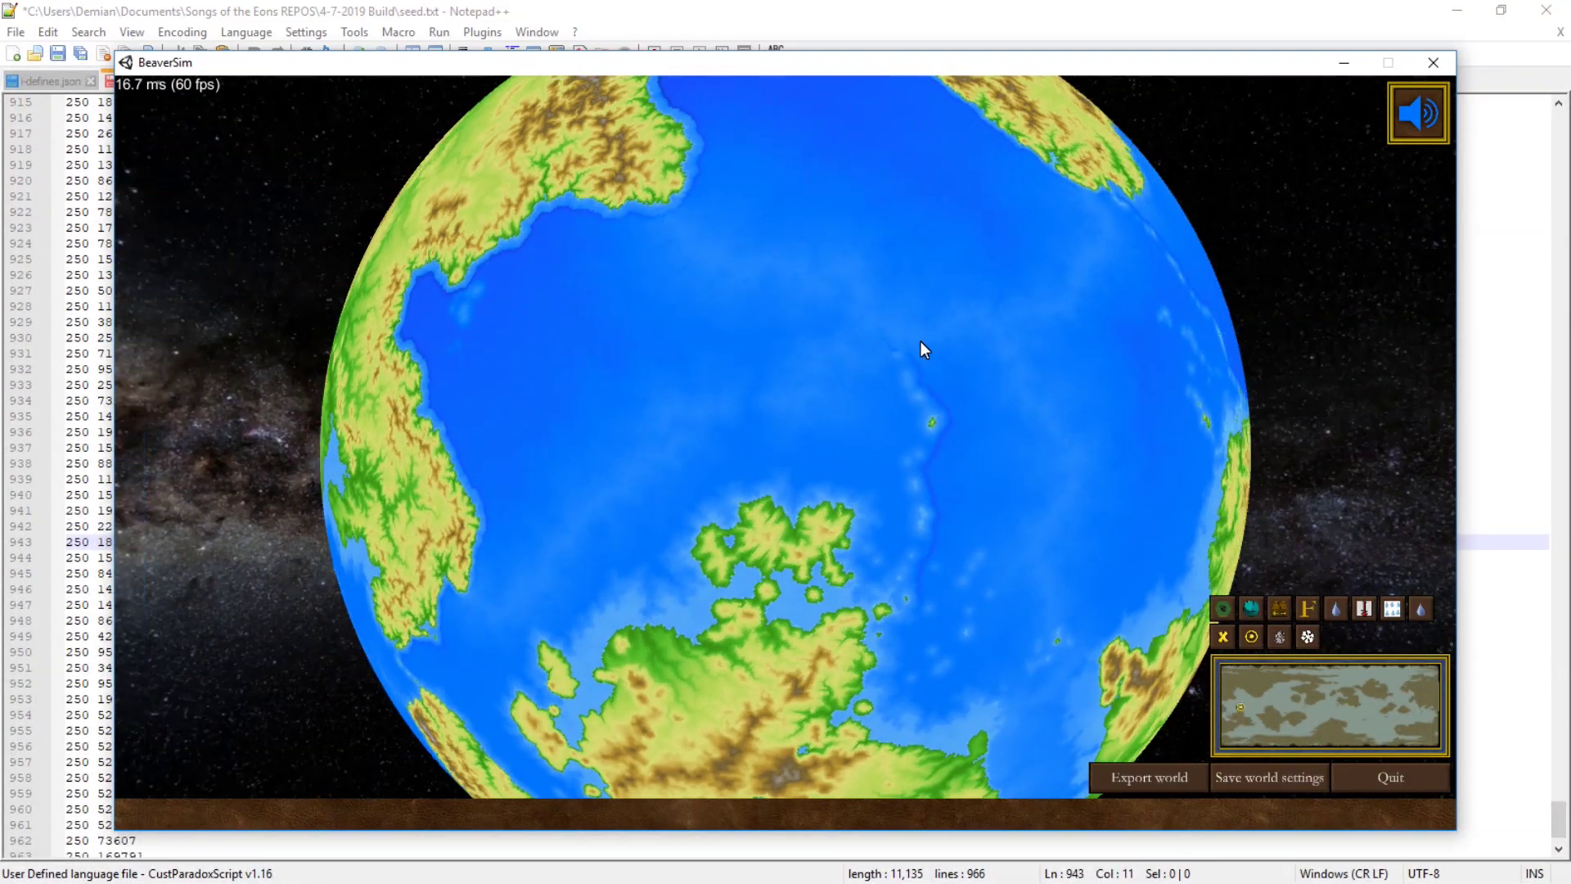
key(d)
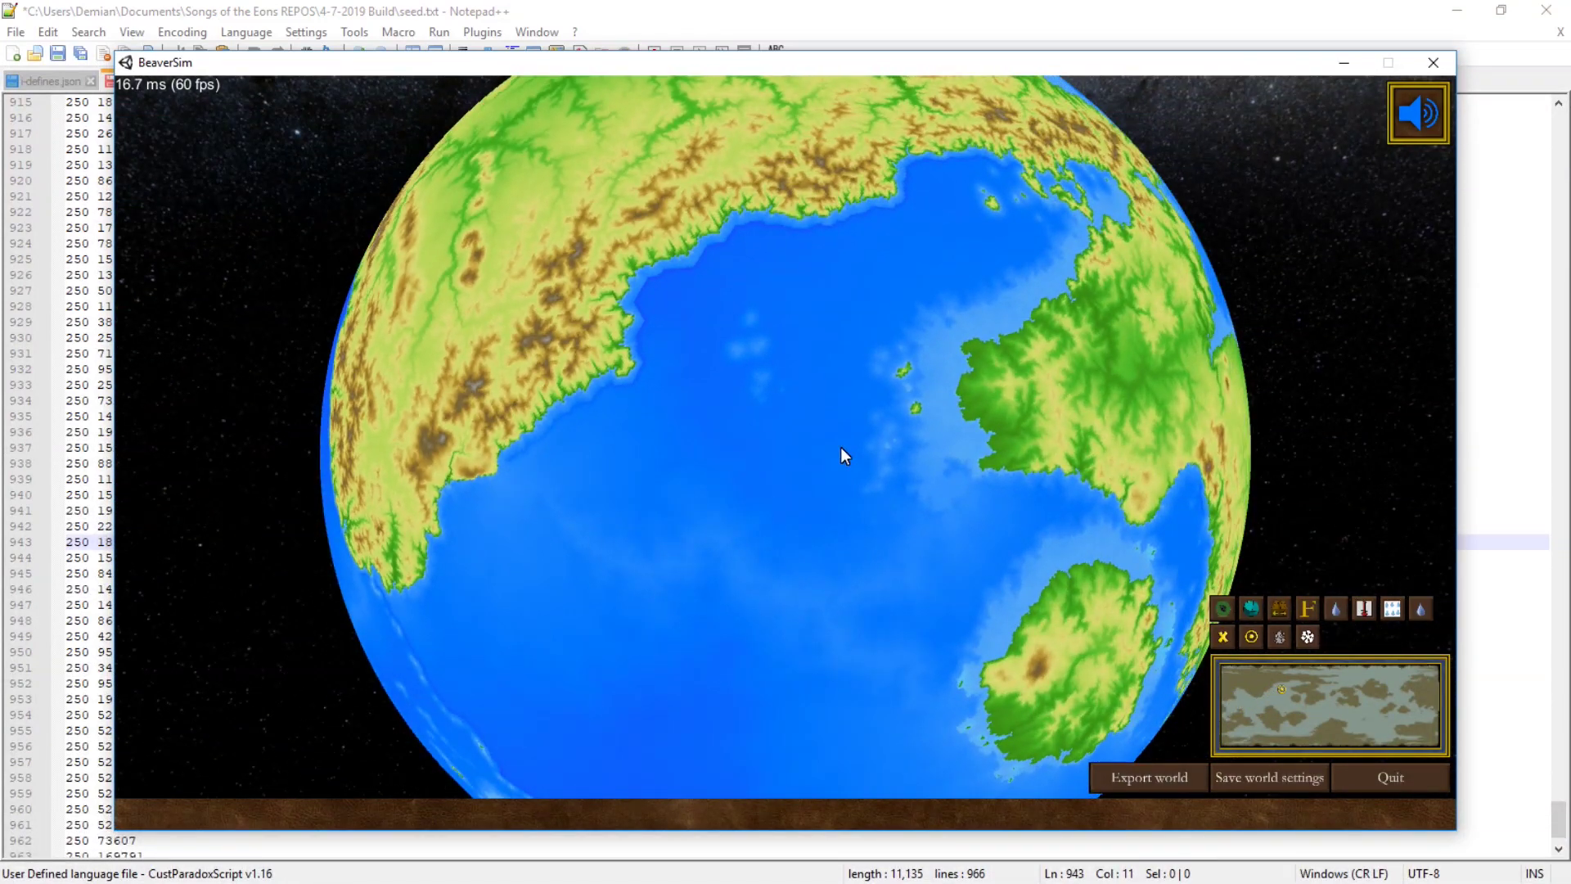
key(w)
scroll(1098, 443, down, 2)
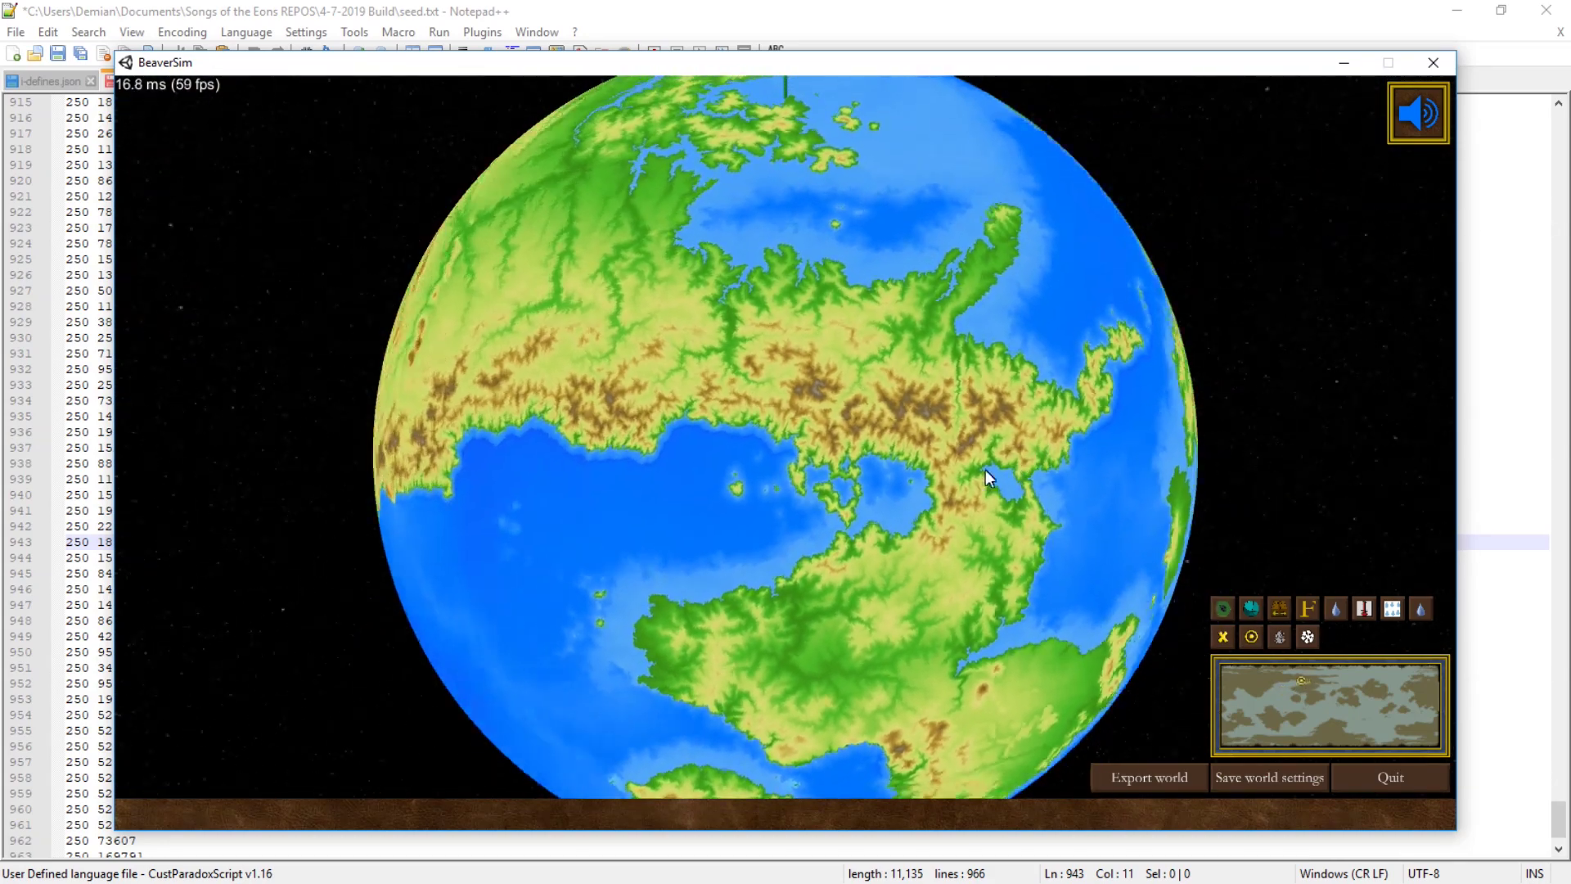
scroll(900, 532, up, 2)
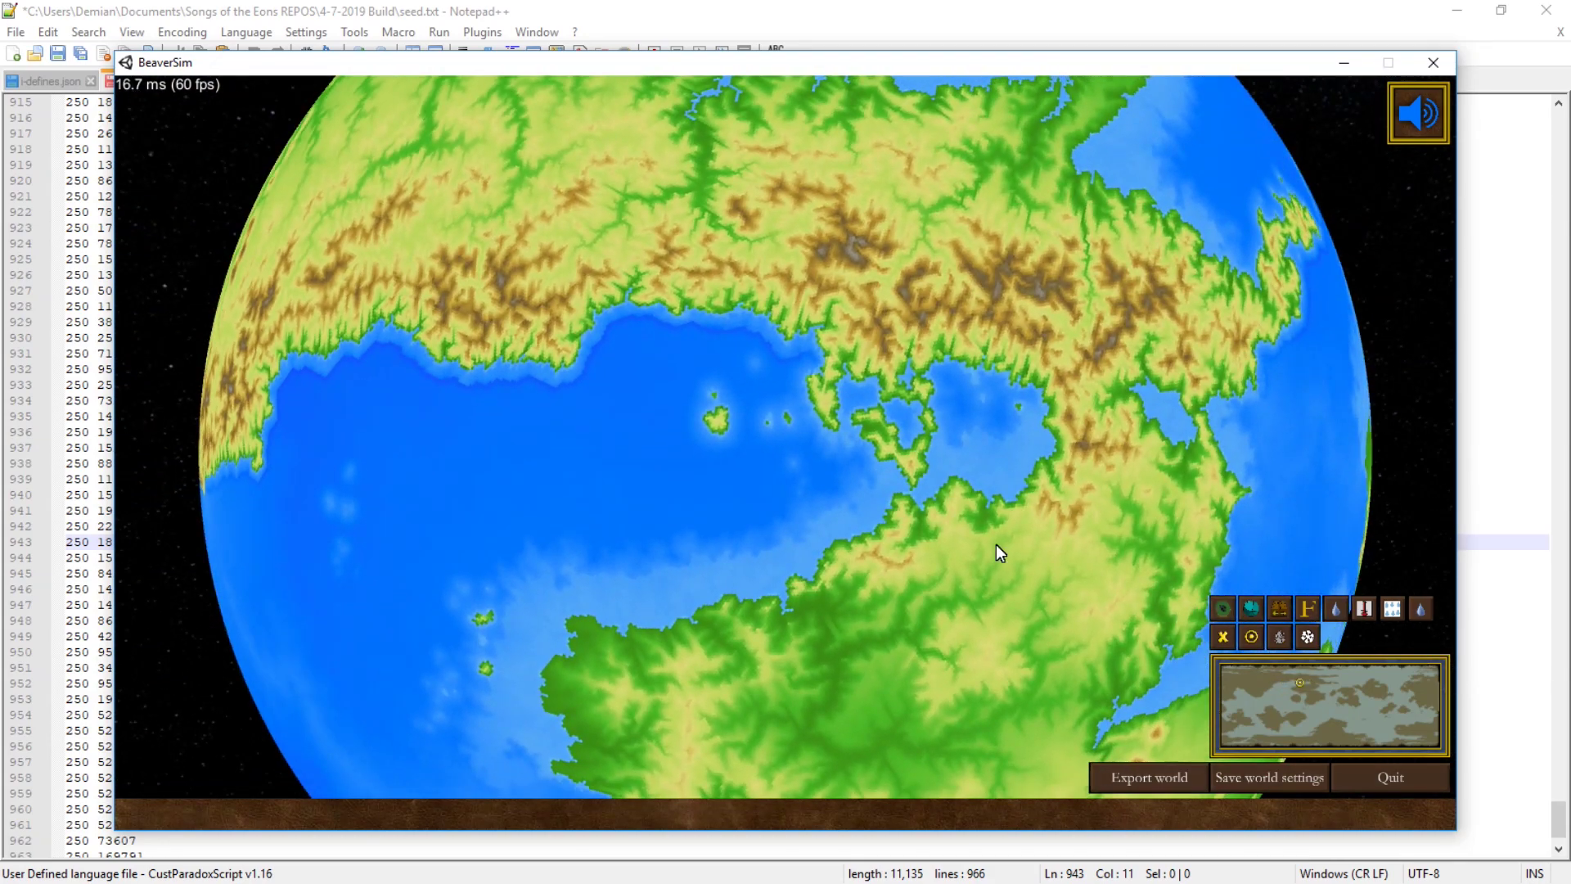
scroll(987, 528, down, 2)
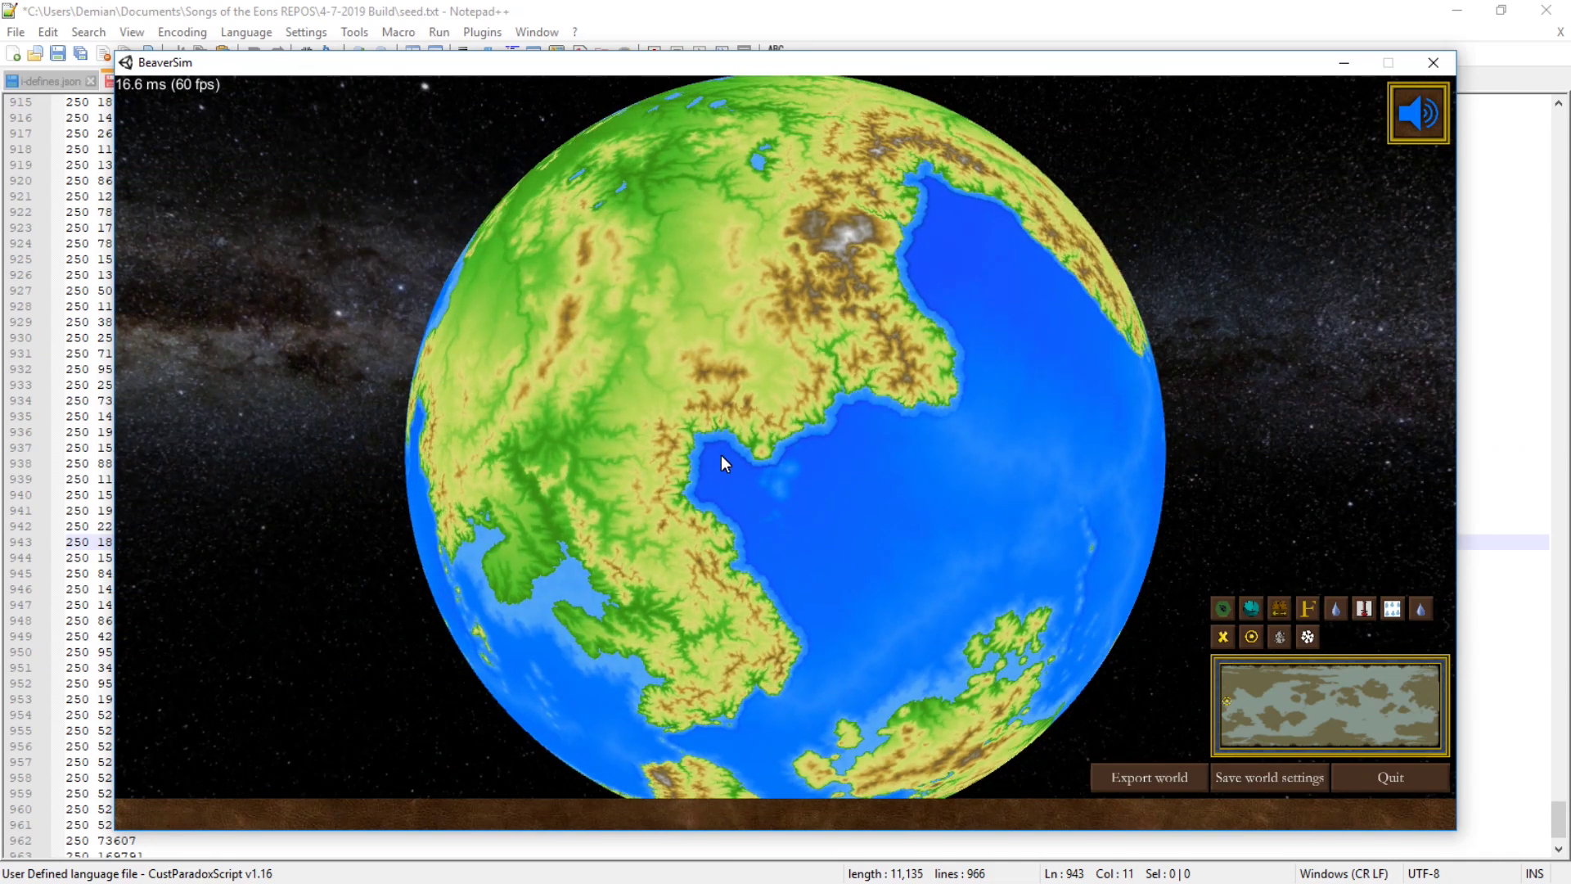
Examine the mountainous coast from the head of the gulf past the enclosed bay to the continent's southern tip.
scroll(862, 401, up, 5)
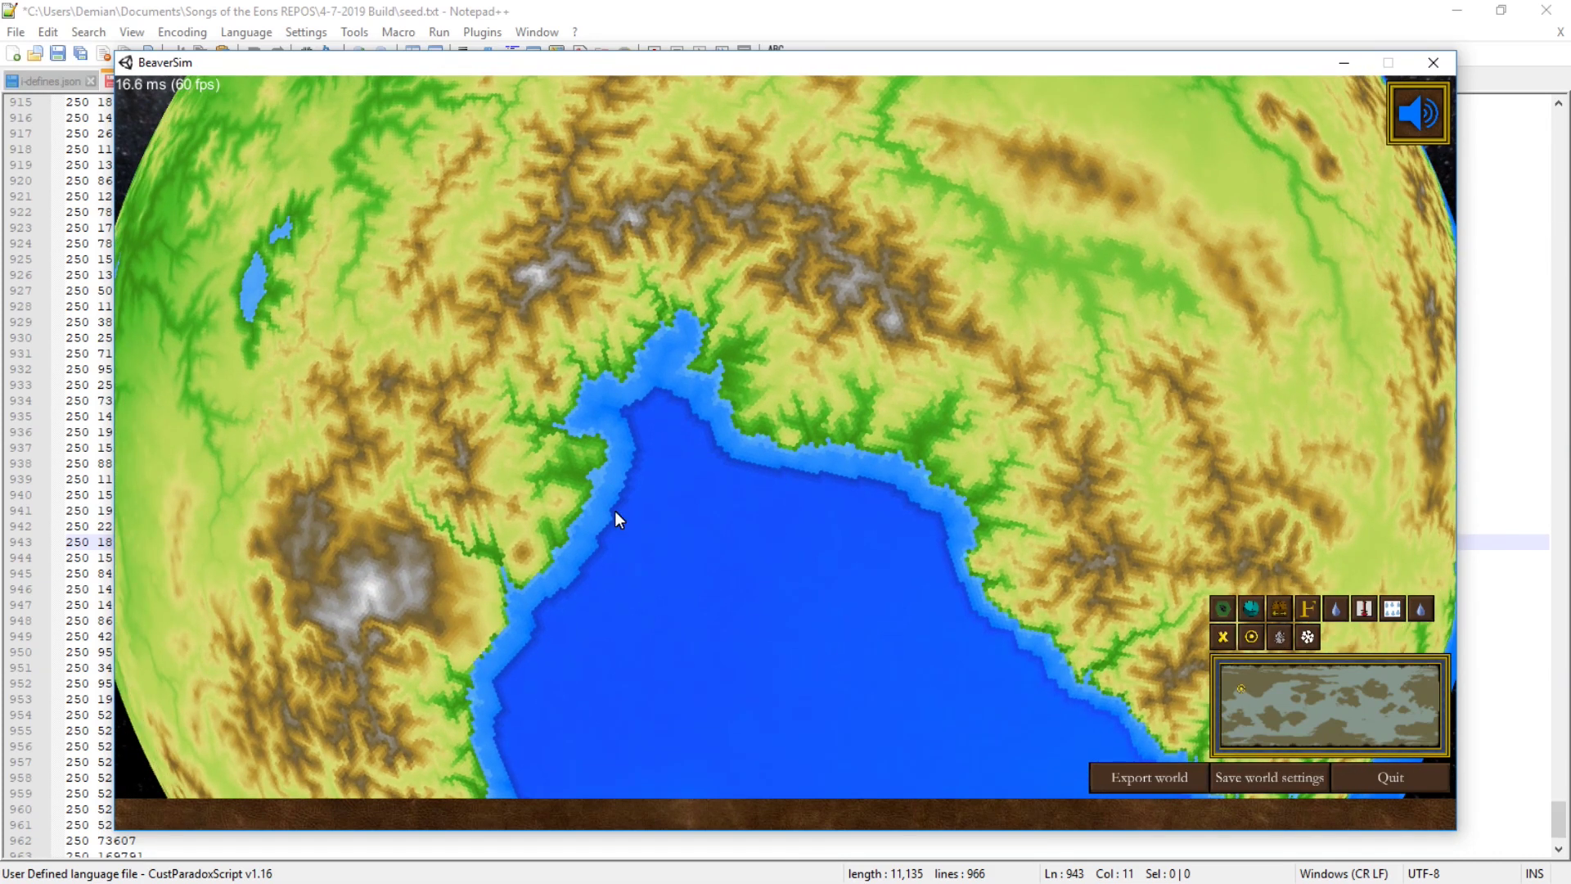
drag(616, 511, 925, 496)
scroll(925, 496, down, 5)
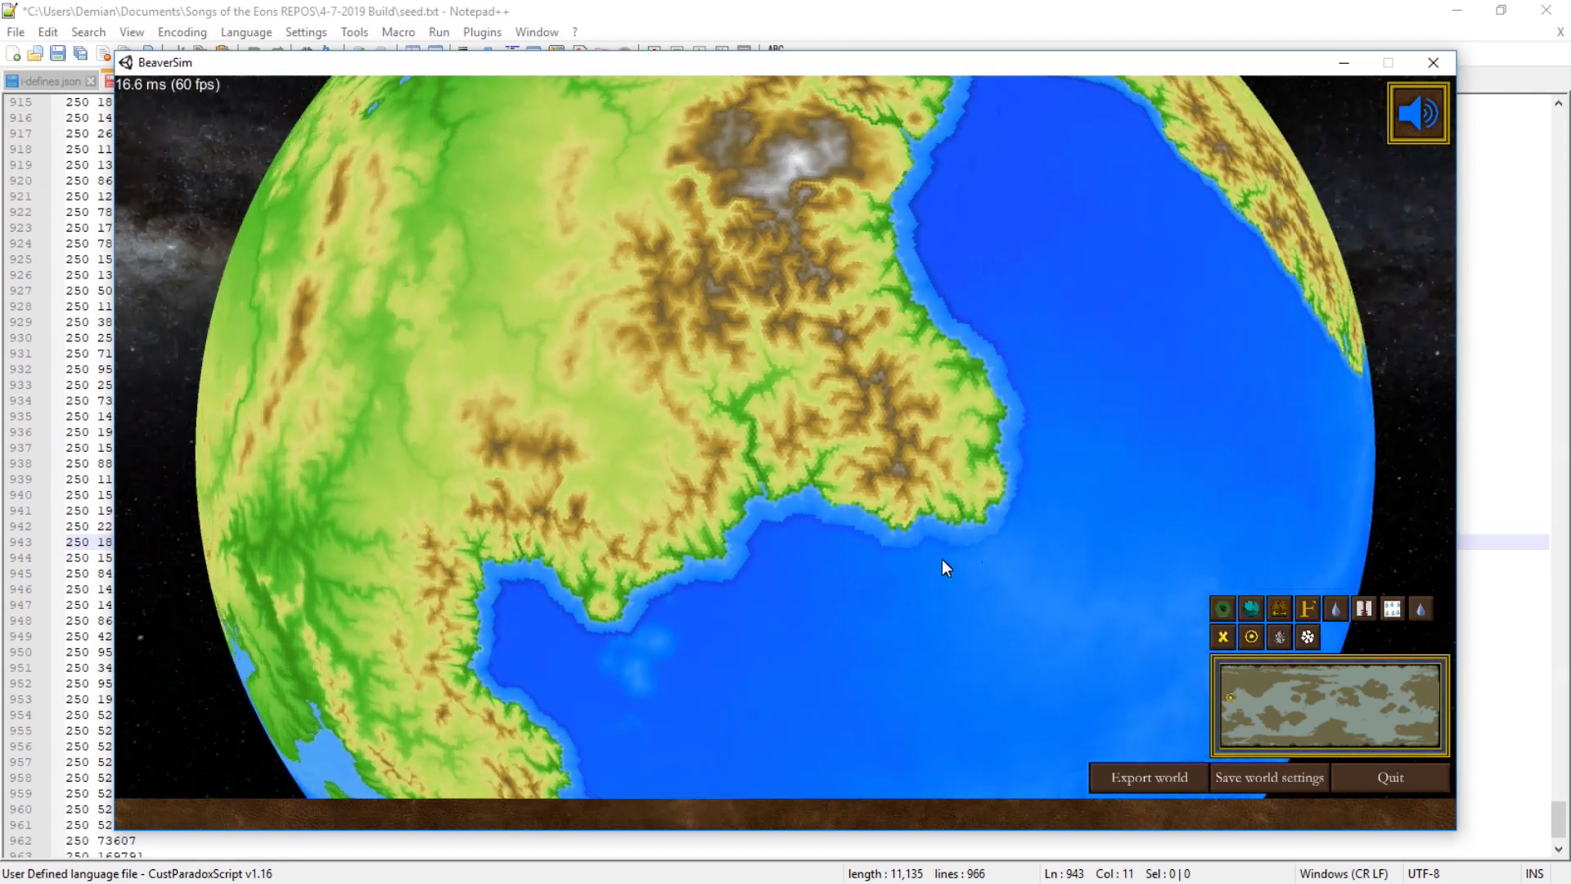
scroll(913, 542, down, 2)
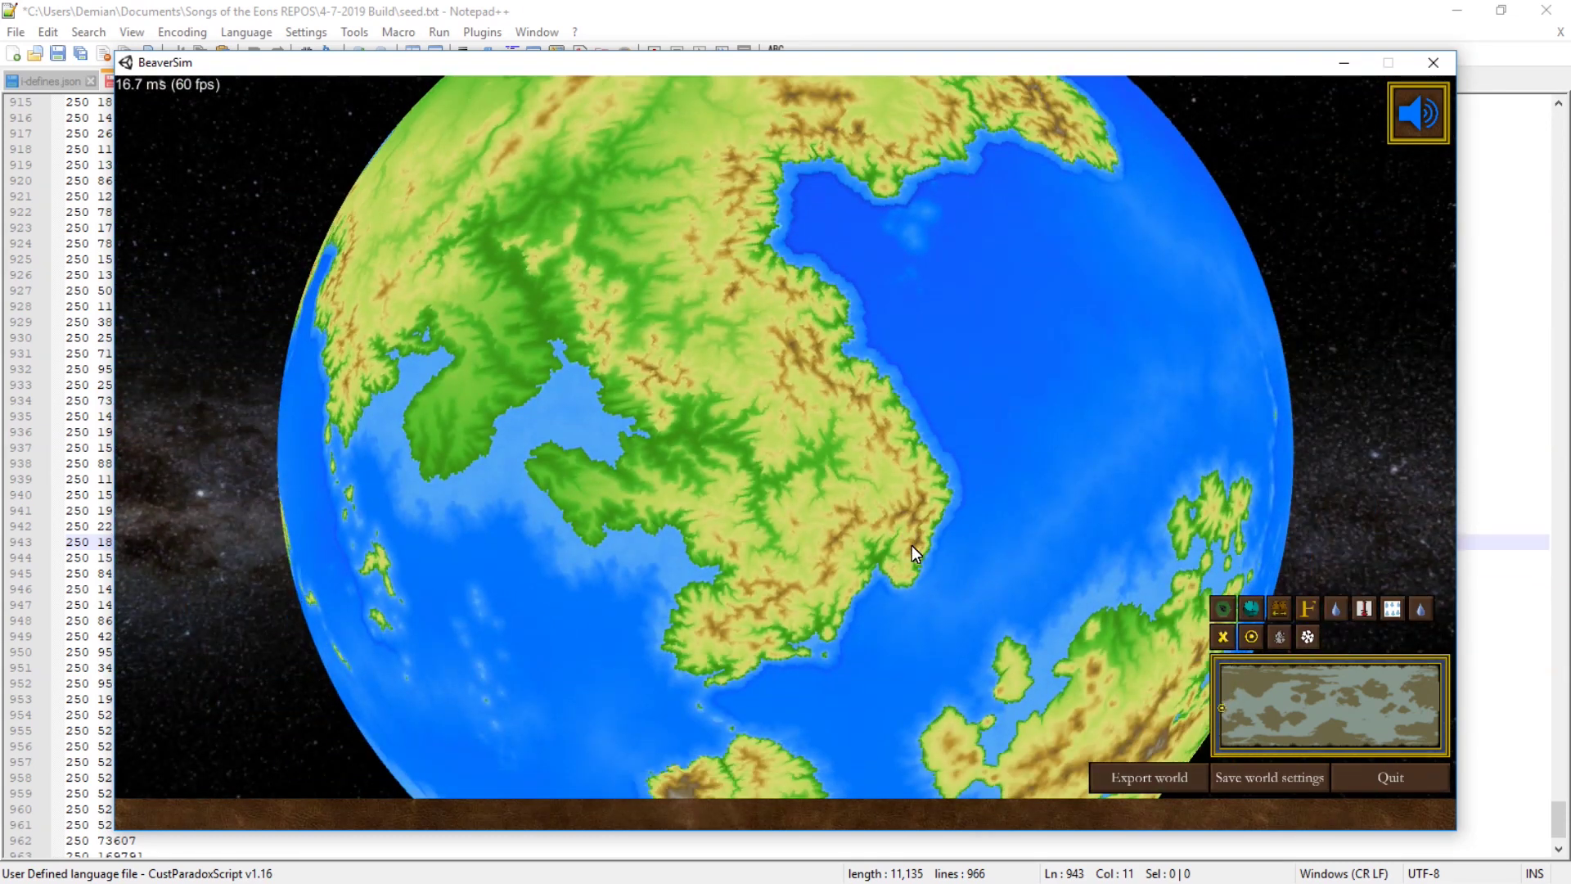
Examine both mountainous coasts of the tapering landmass east of the gulf and the range continuing northeast.
key(d)
key(w)
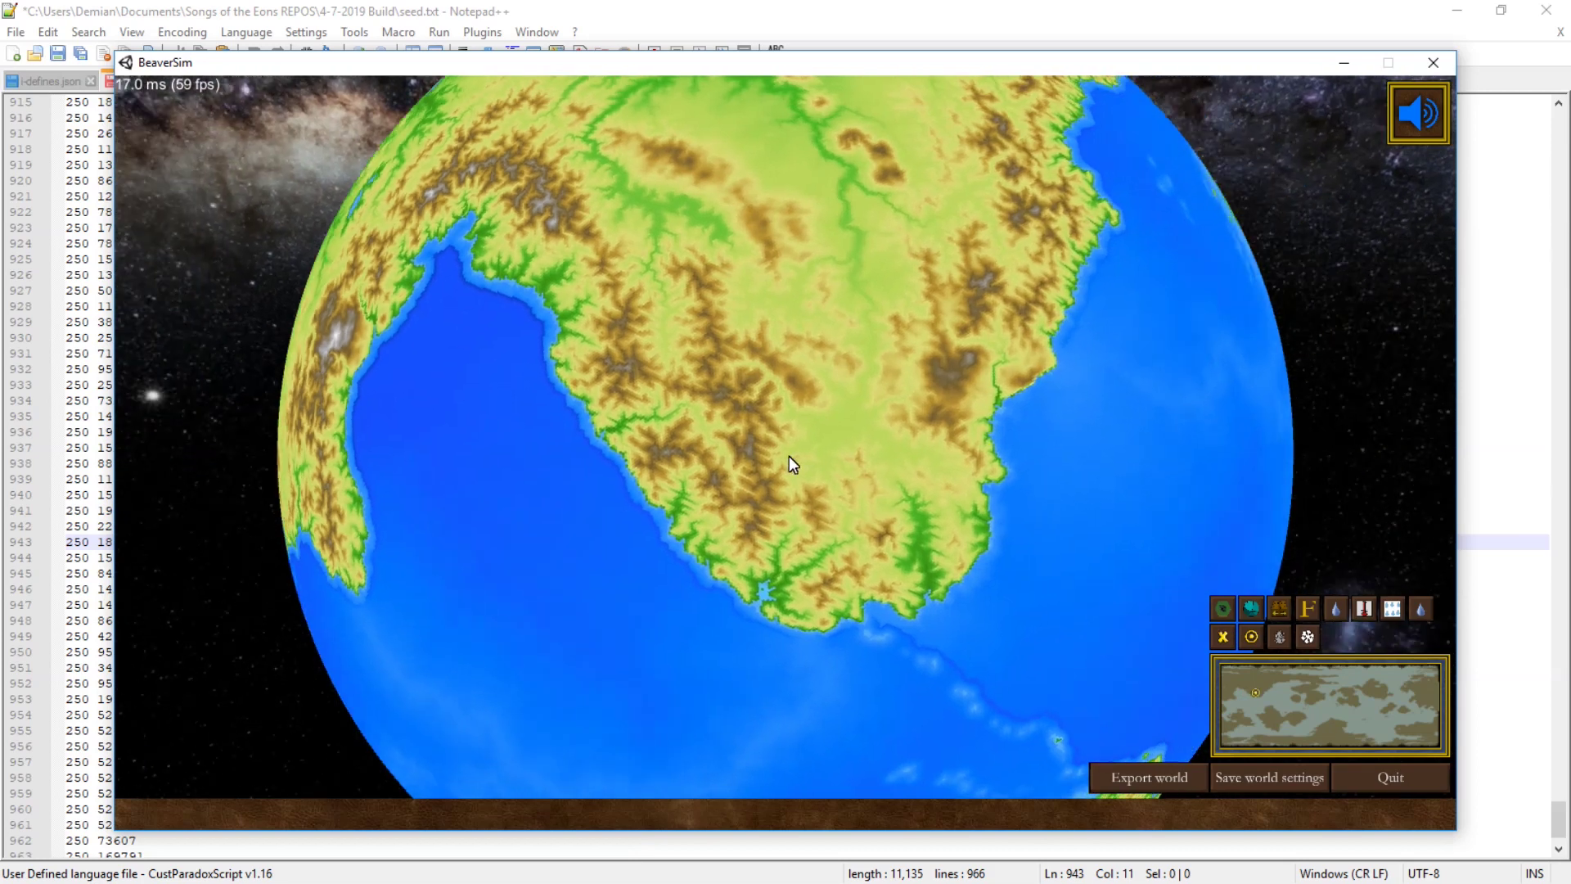
key(d)
scroll(844, 496, down, 3)
key(d)
key(w)
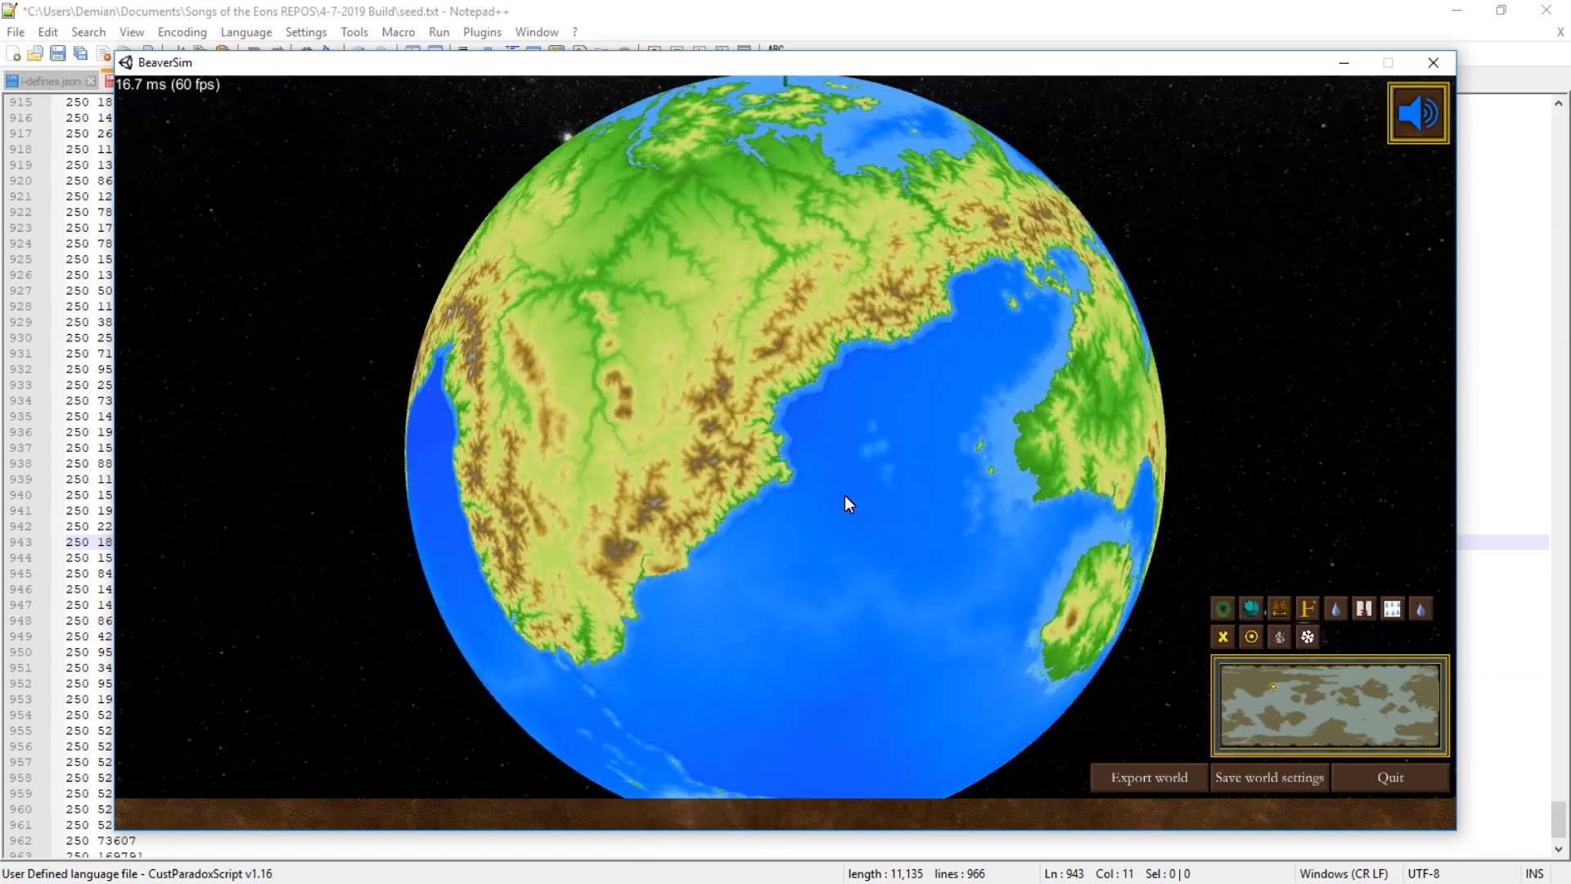